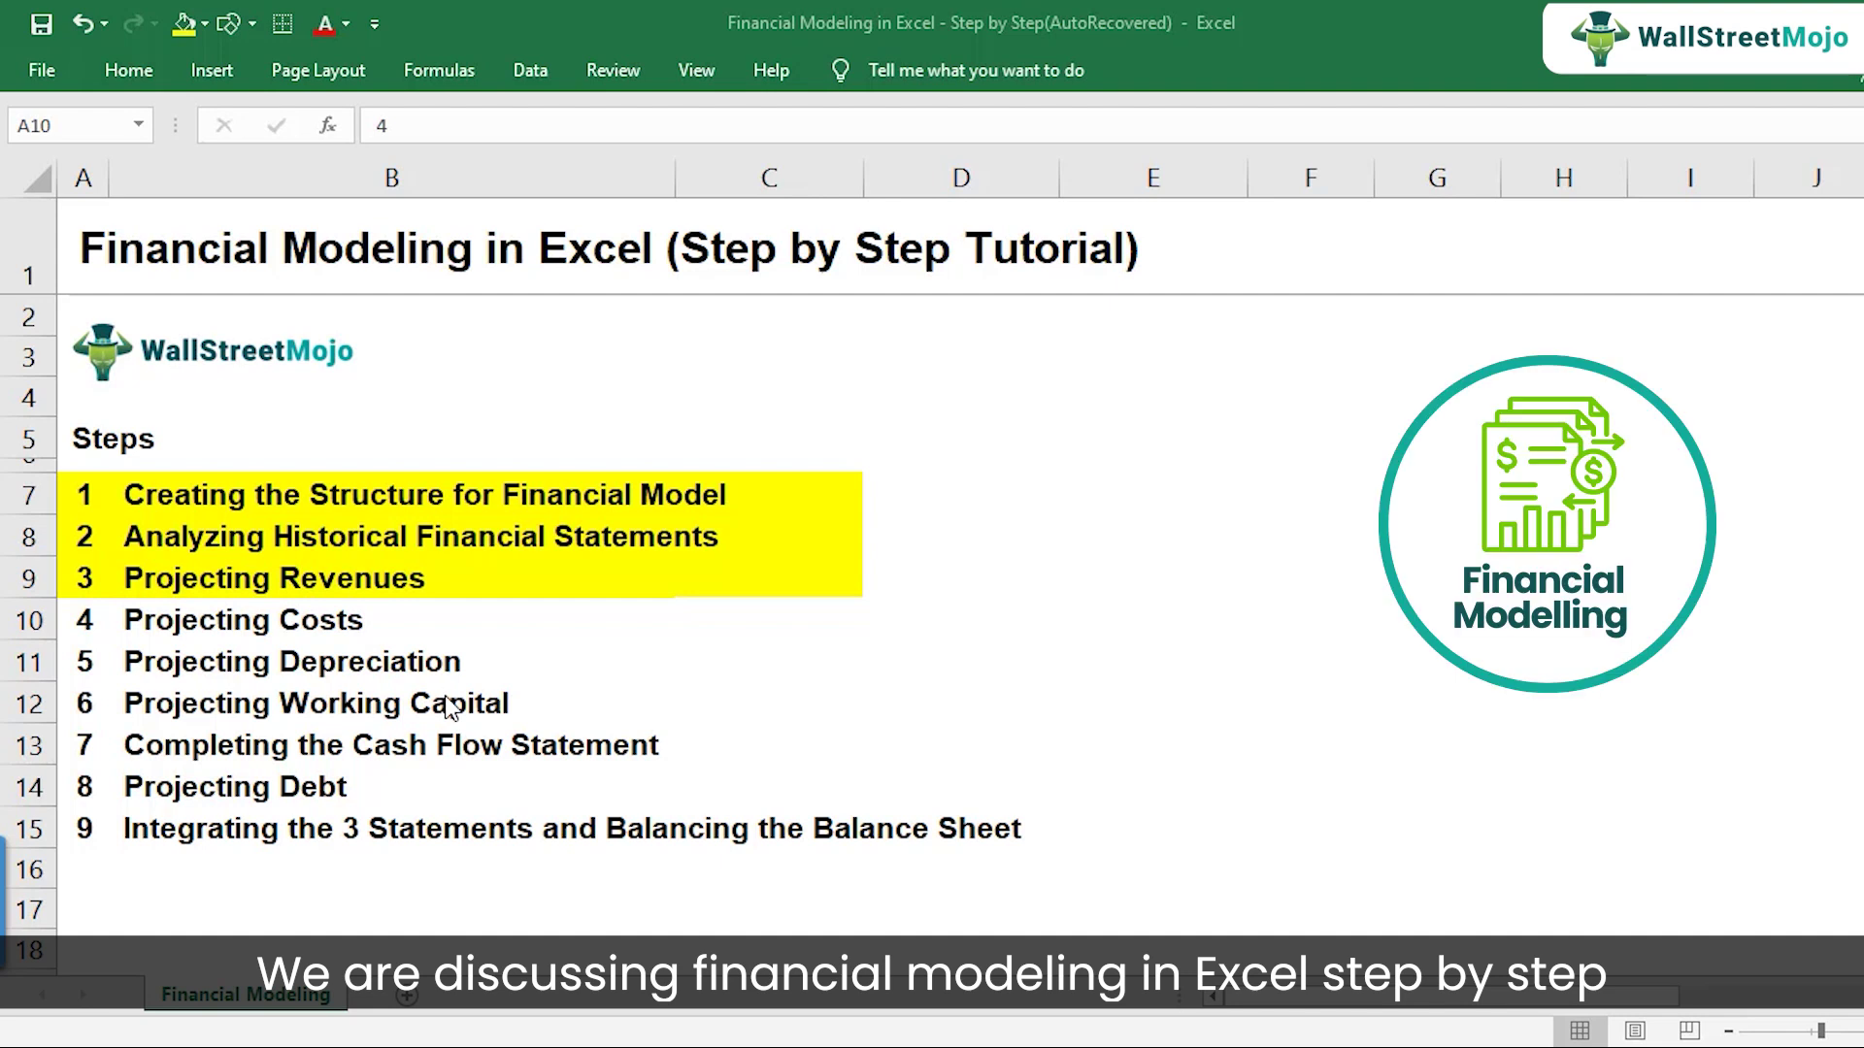
- Highlight the Projecting Costs step in A10:C10 with yellow fill
left_click(107, 629)
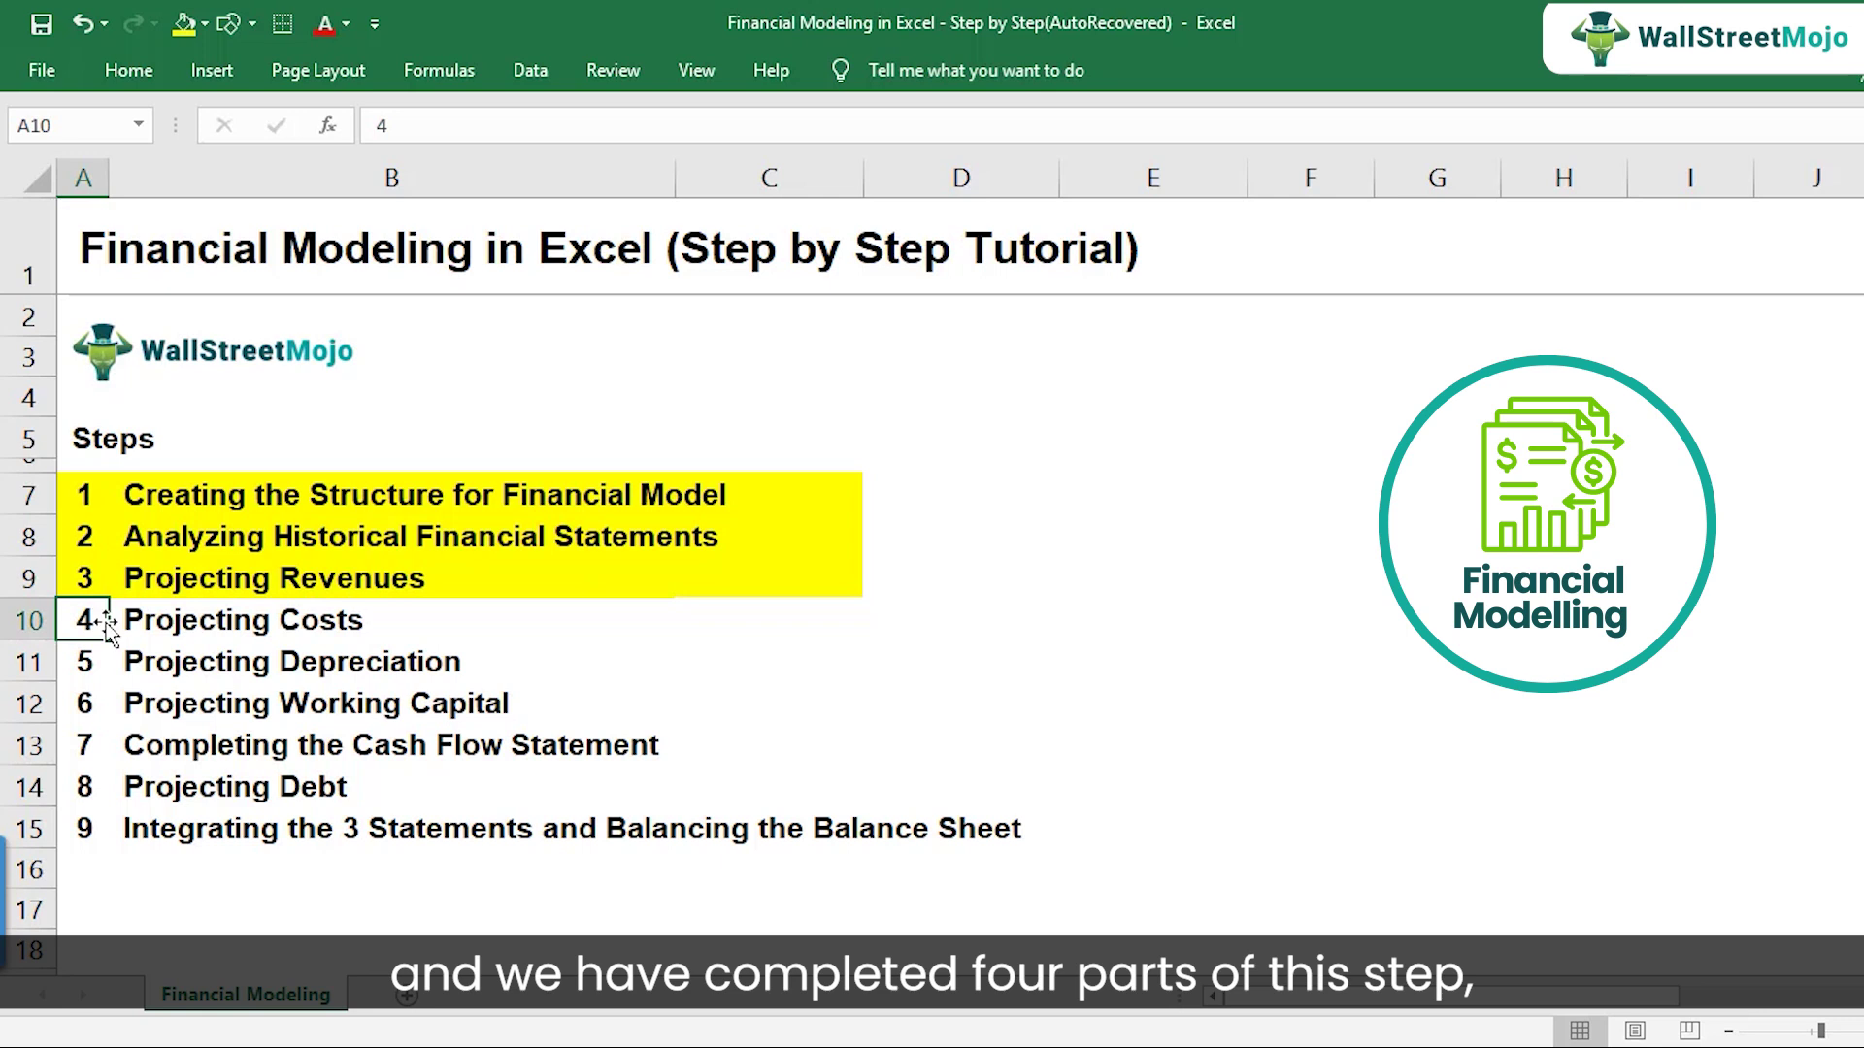
left_click_drag(92, 616, 701, 604)
left_click(182, 23)
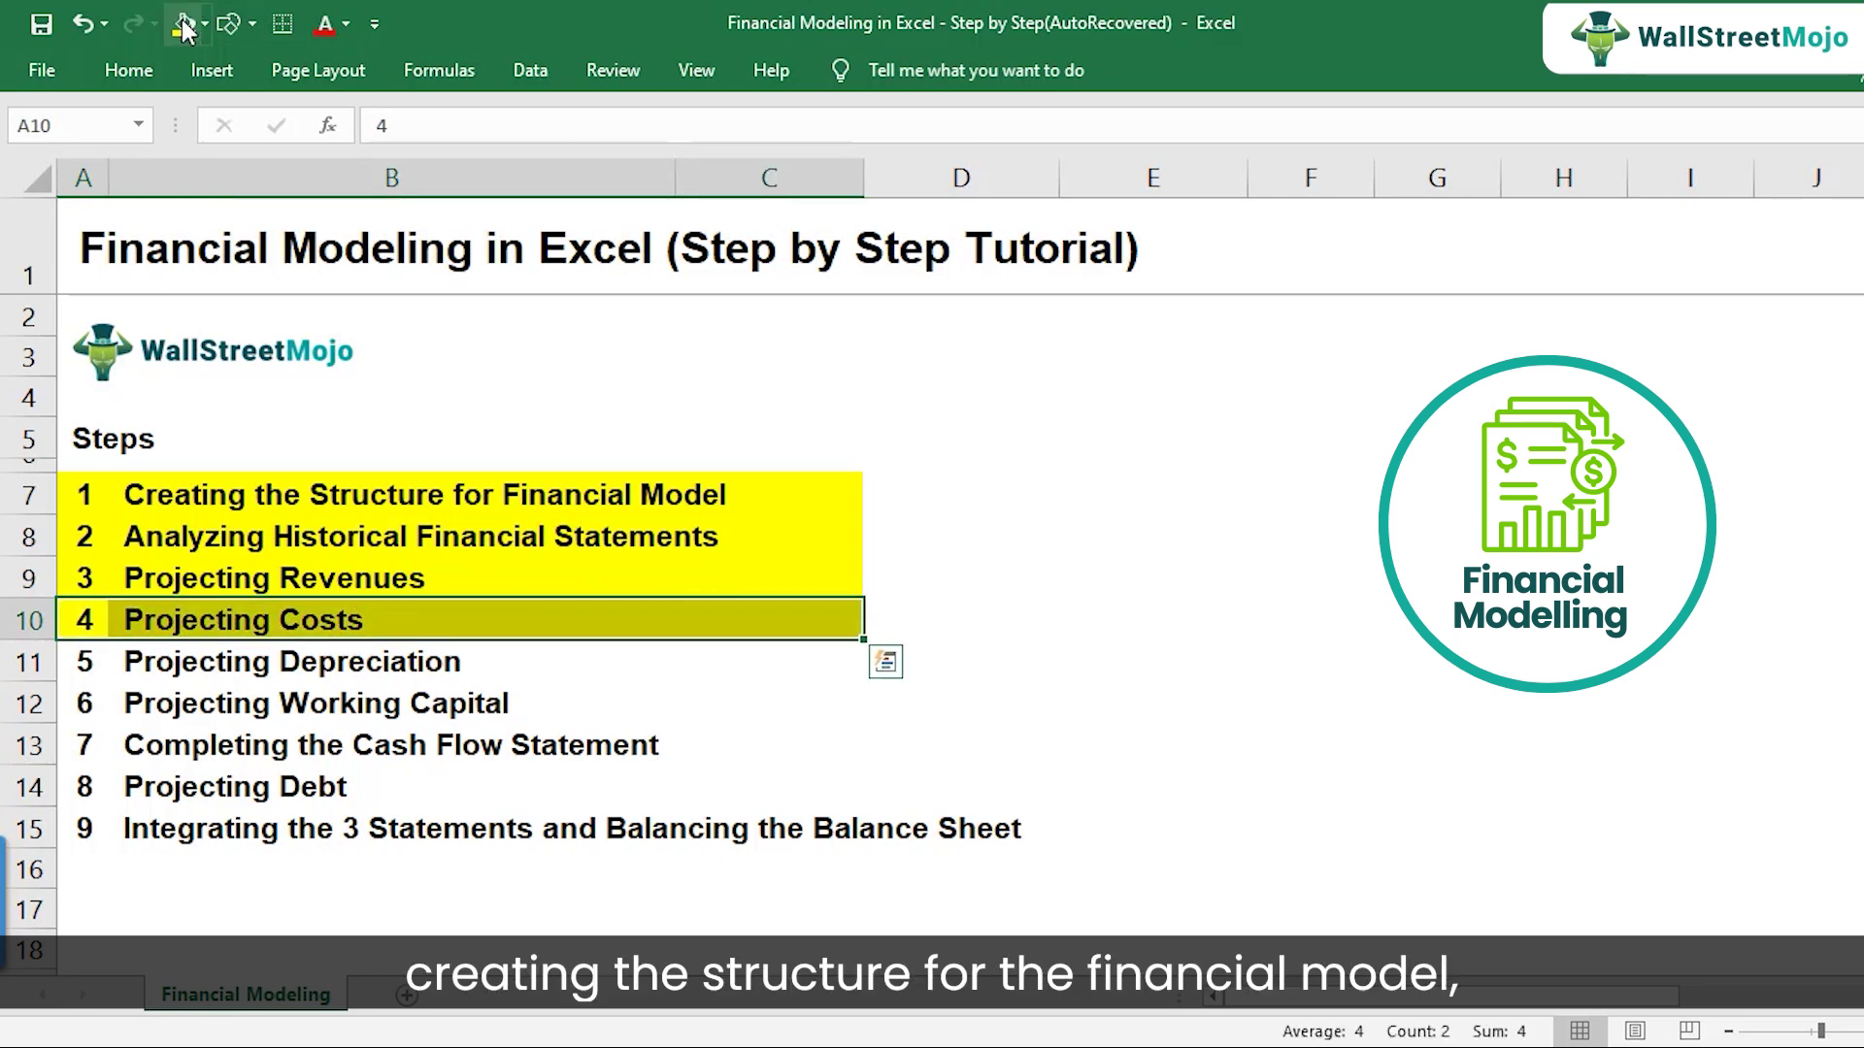
left_click(165, 576)
left_click(331, 626)
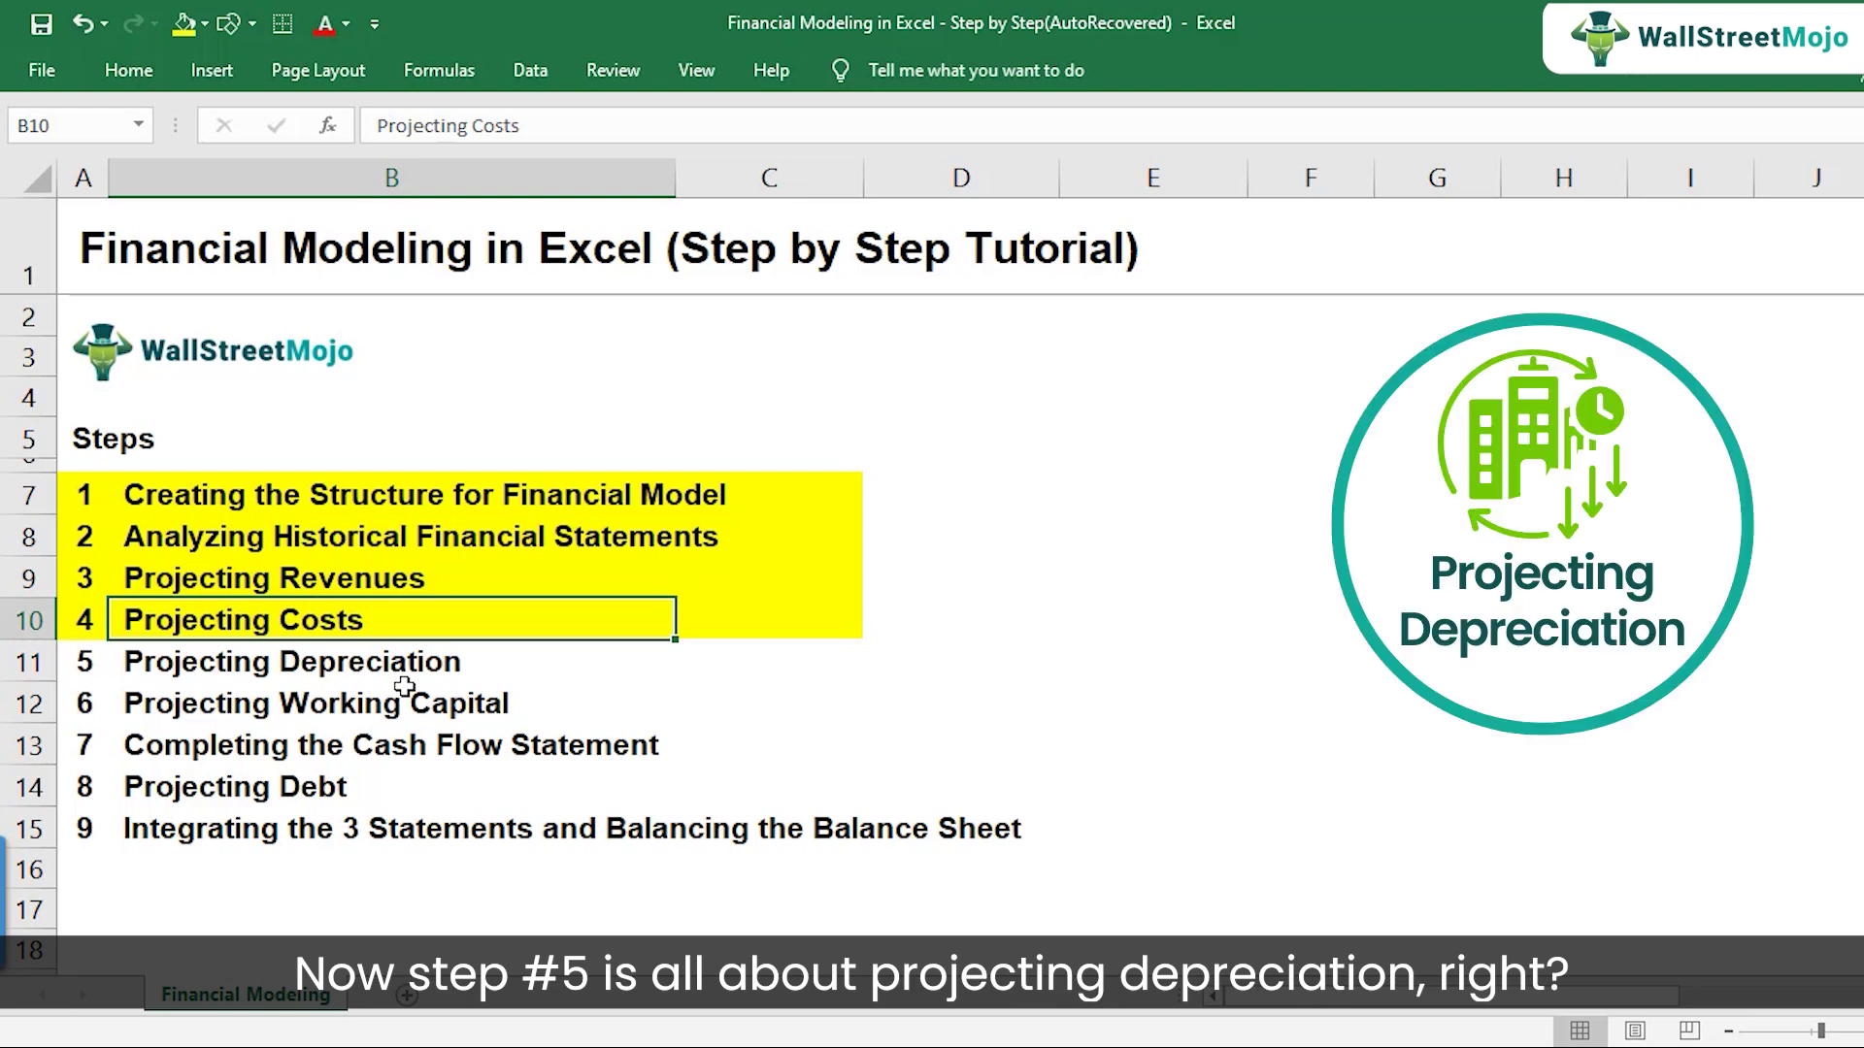
- Switch to the Financial Modeling Template workbook and review the Year 1 to Year 5 depreciation forecast cells on the Apex Solutions IS sheet
left_click(943, 1047)
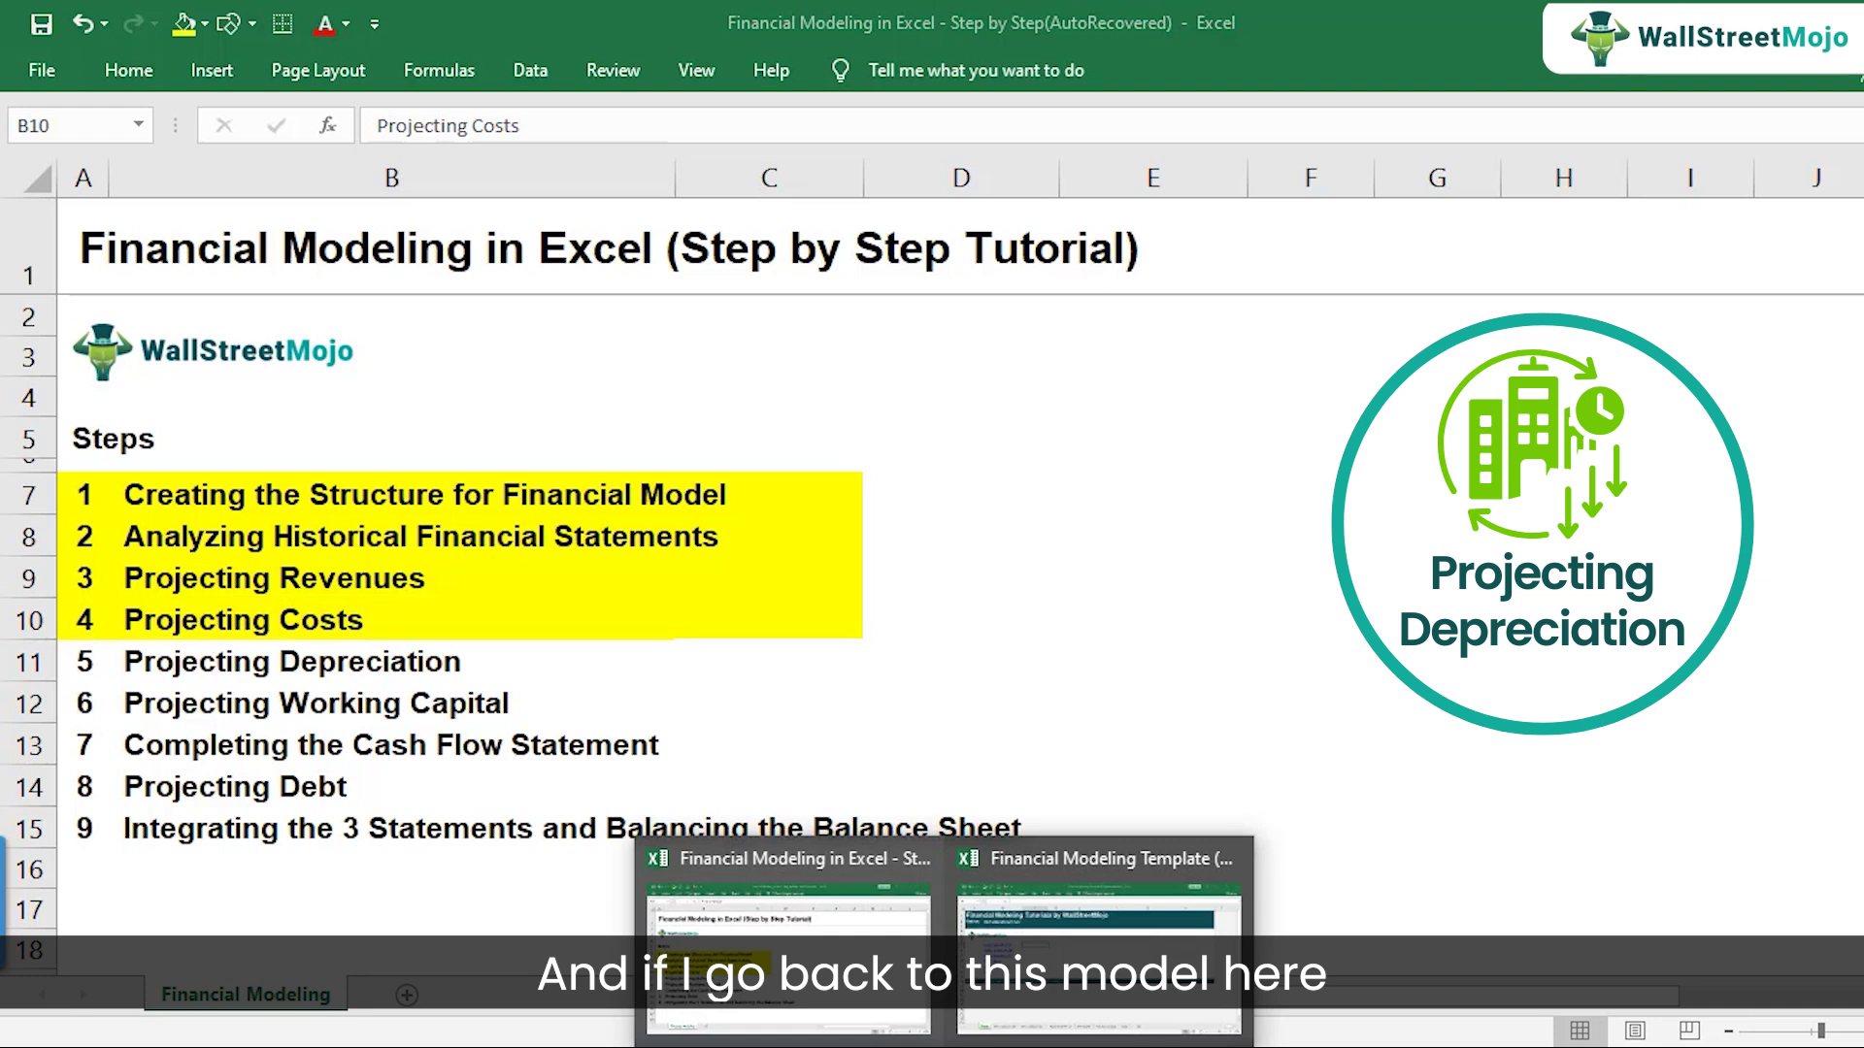
left_click(1102, 956)
left_click(379, 1000)
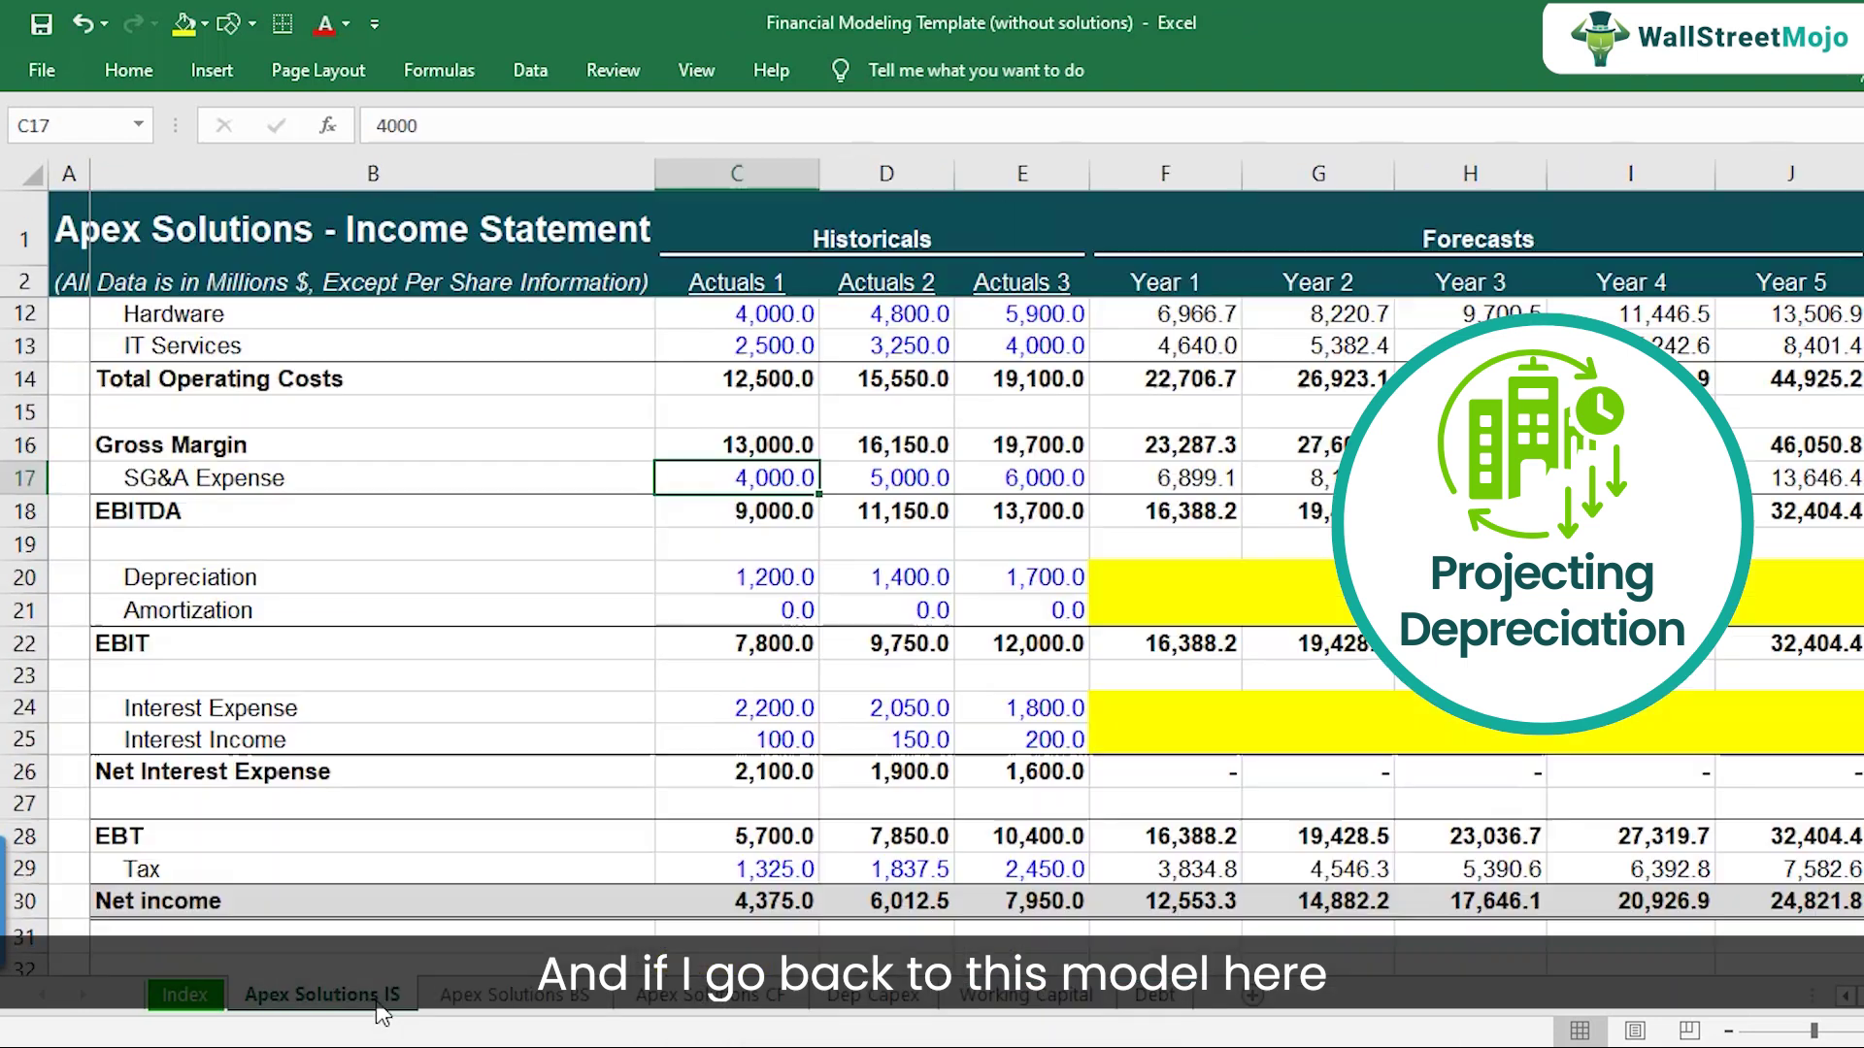
left_click(1158, 563)
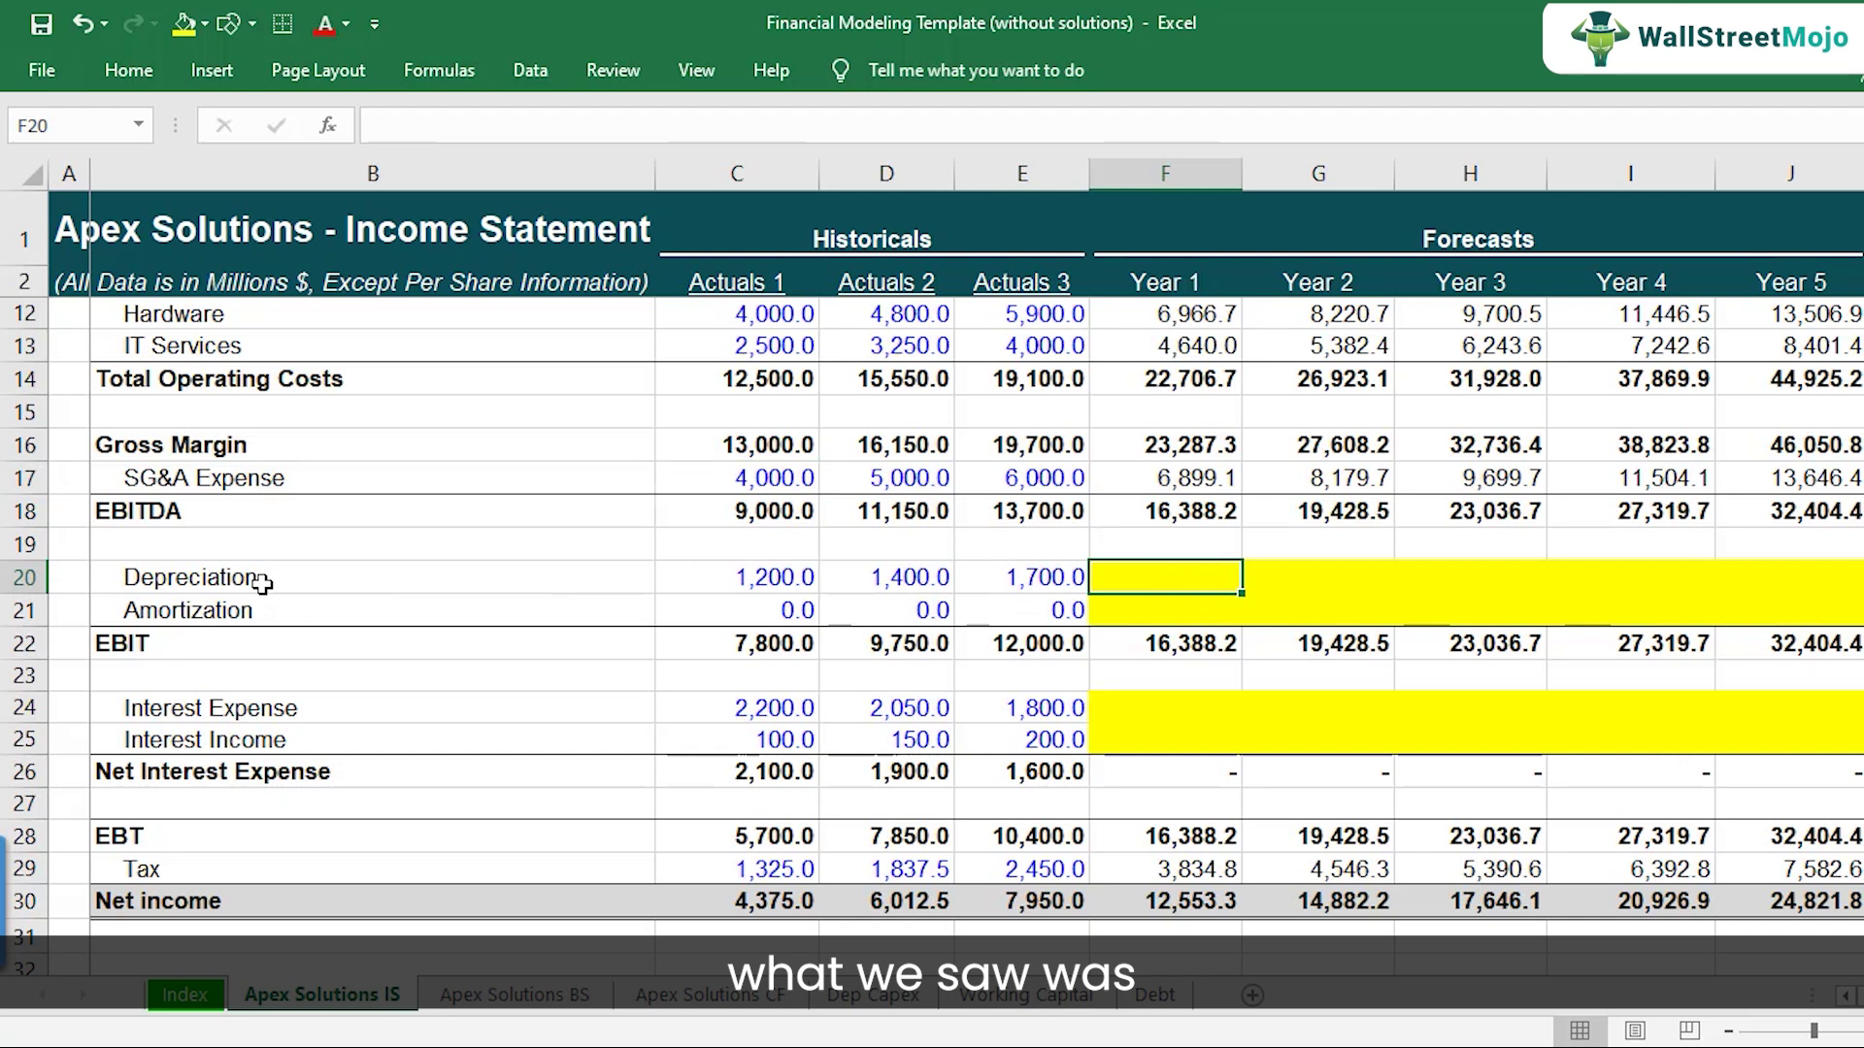
key("shift+Right")
key("shift+Right")
key("shift+Right")
key("shift+Right")
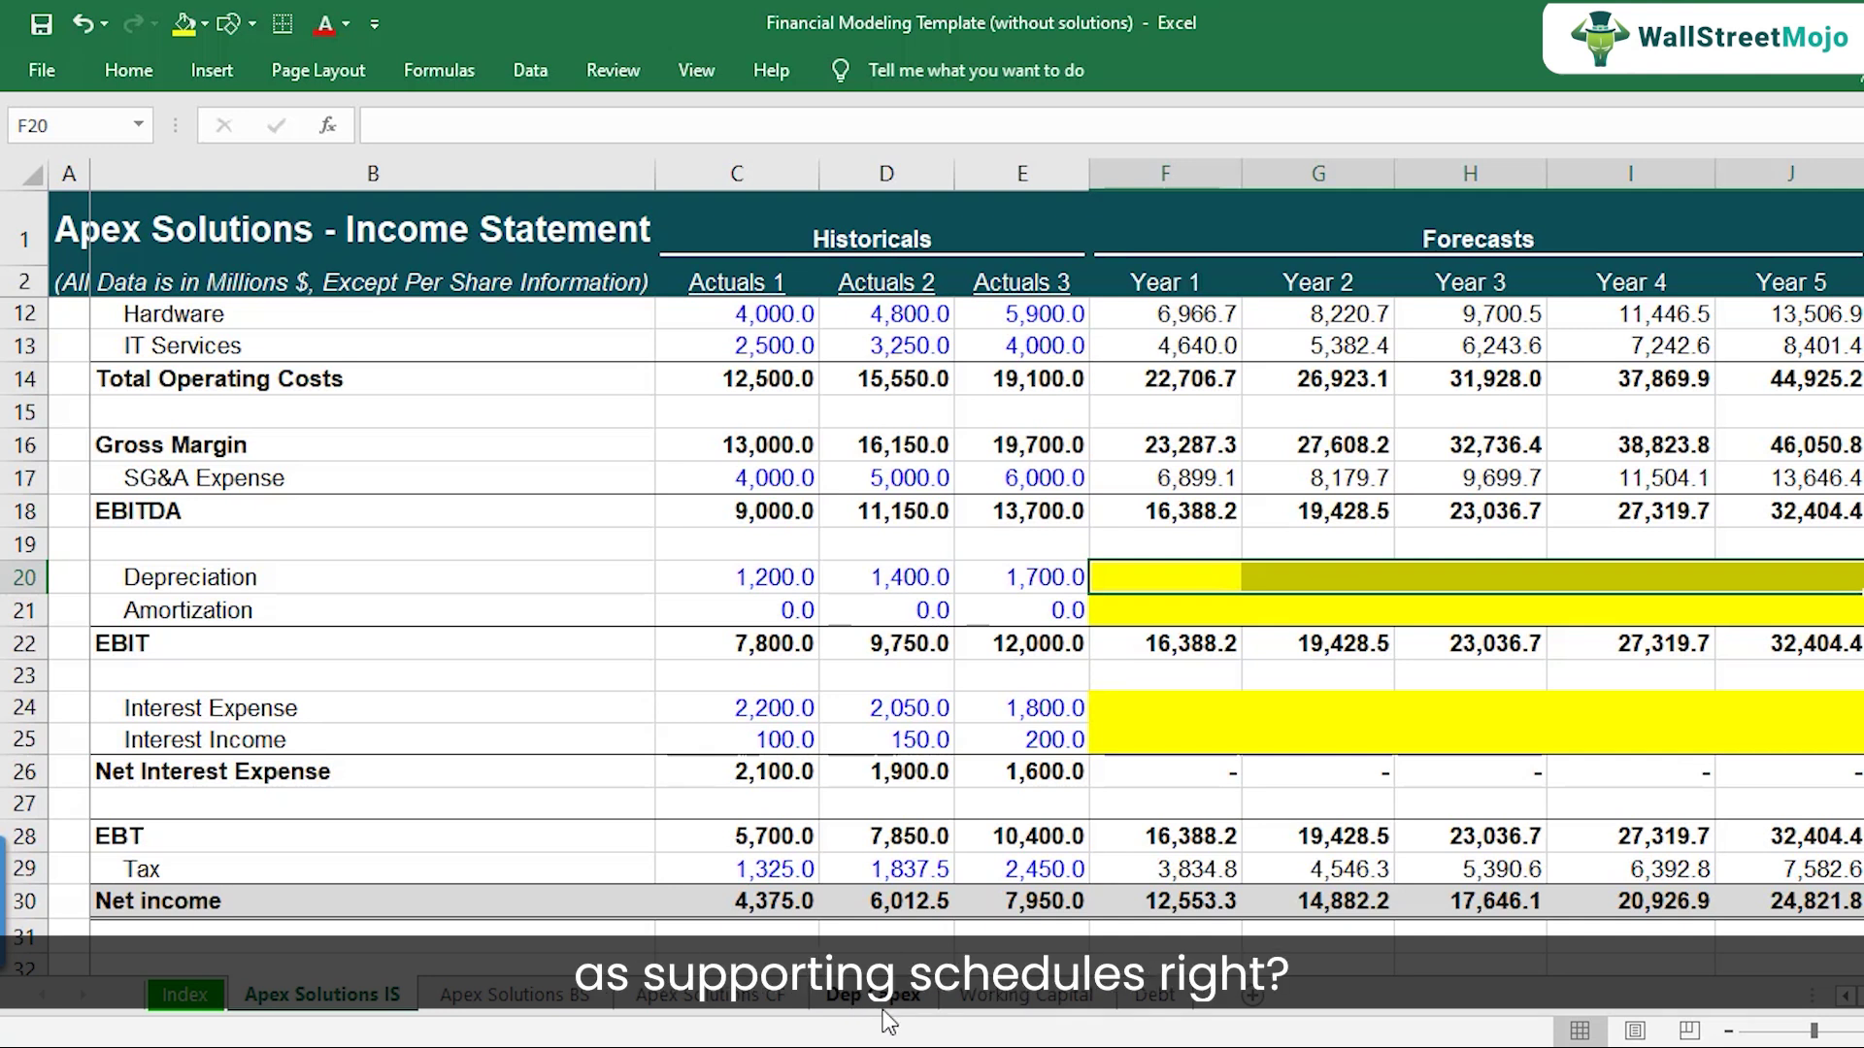
- Review the three statements and the supporting schedules listed on the Index sheet, and open the Dep Capex sheet
left_click(183, 1007)
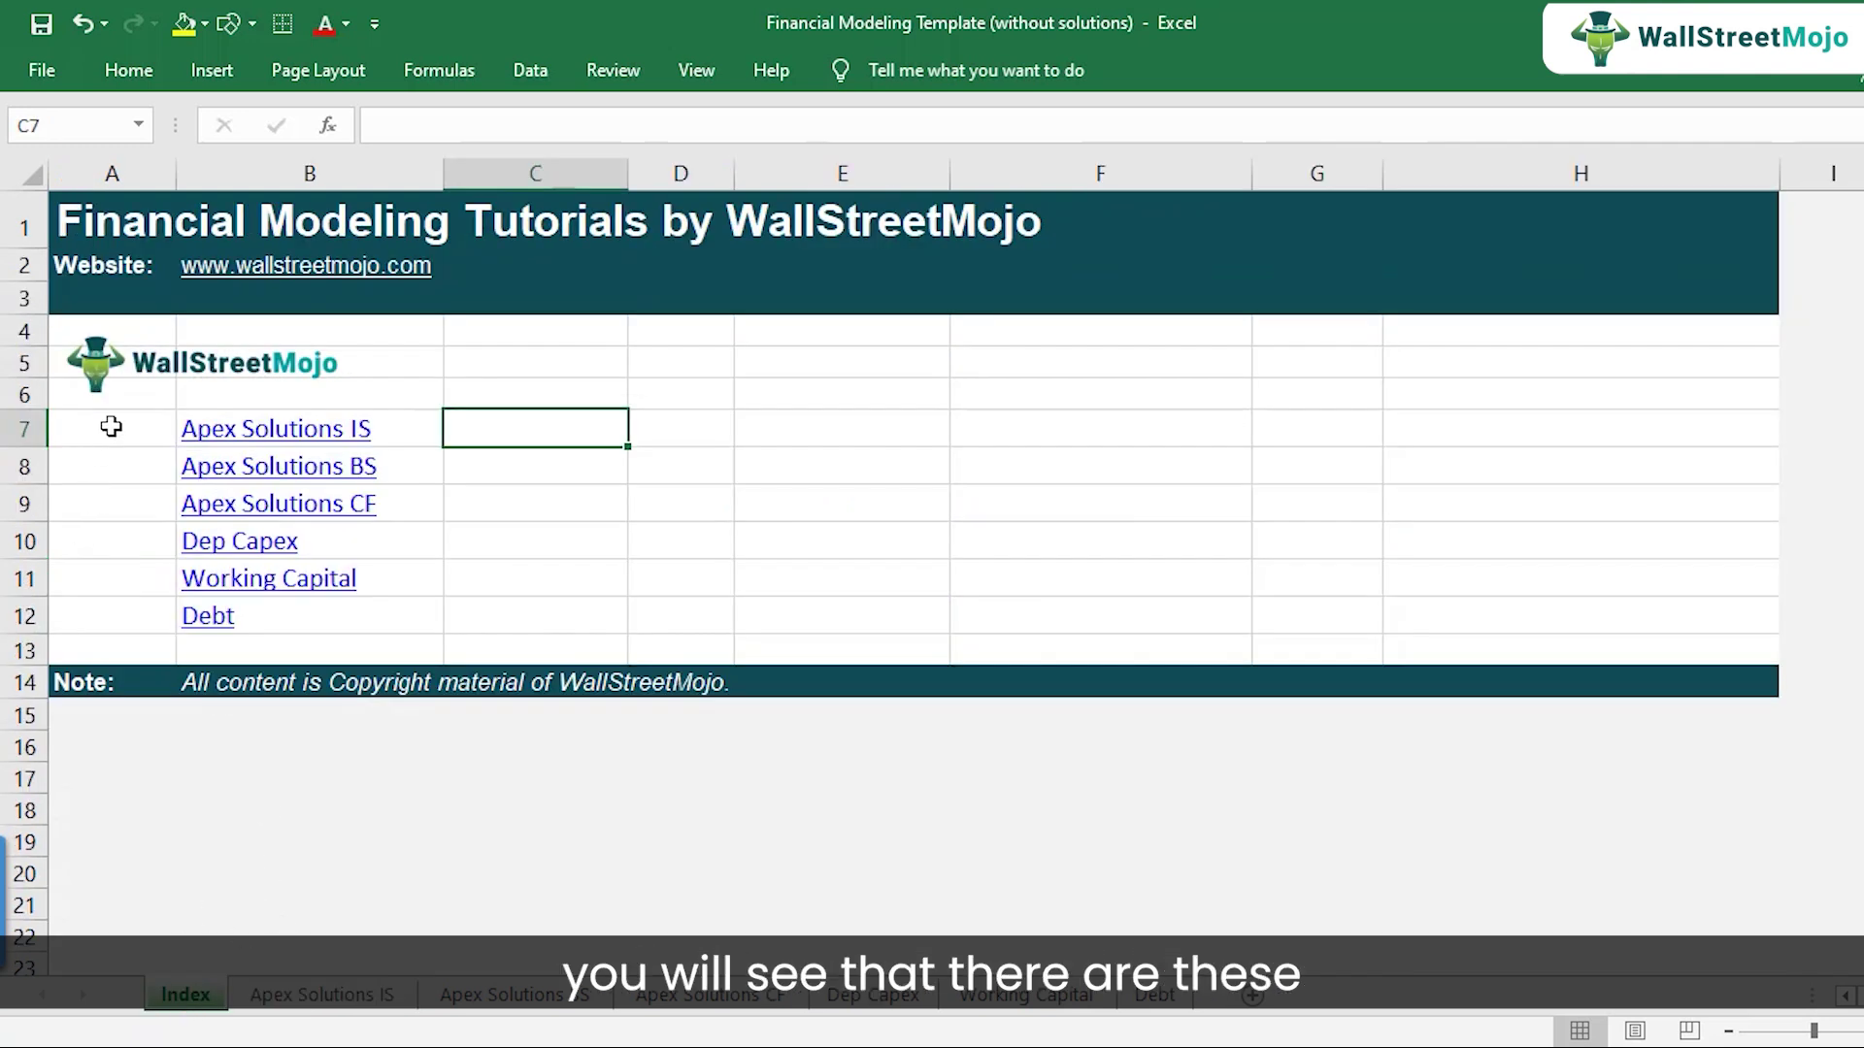
key("Left")
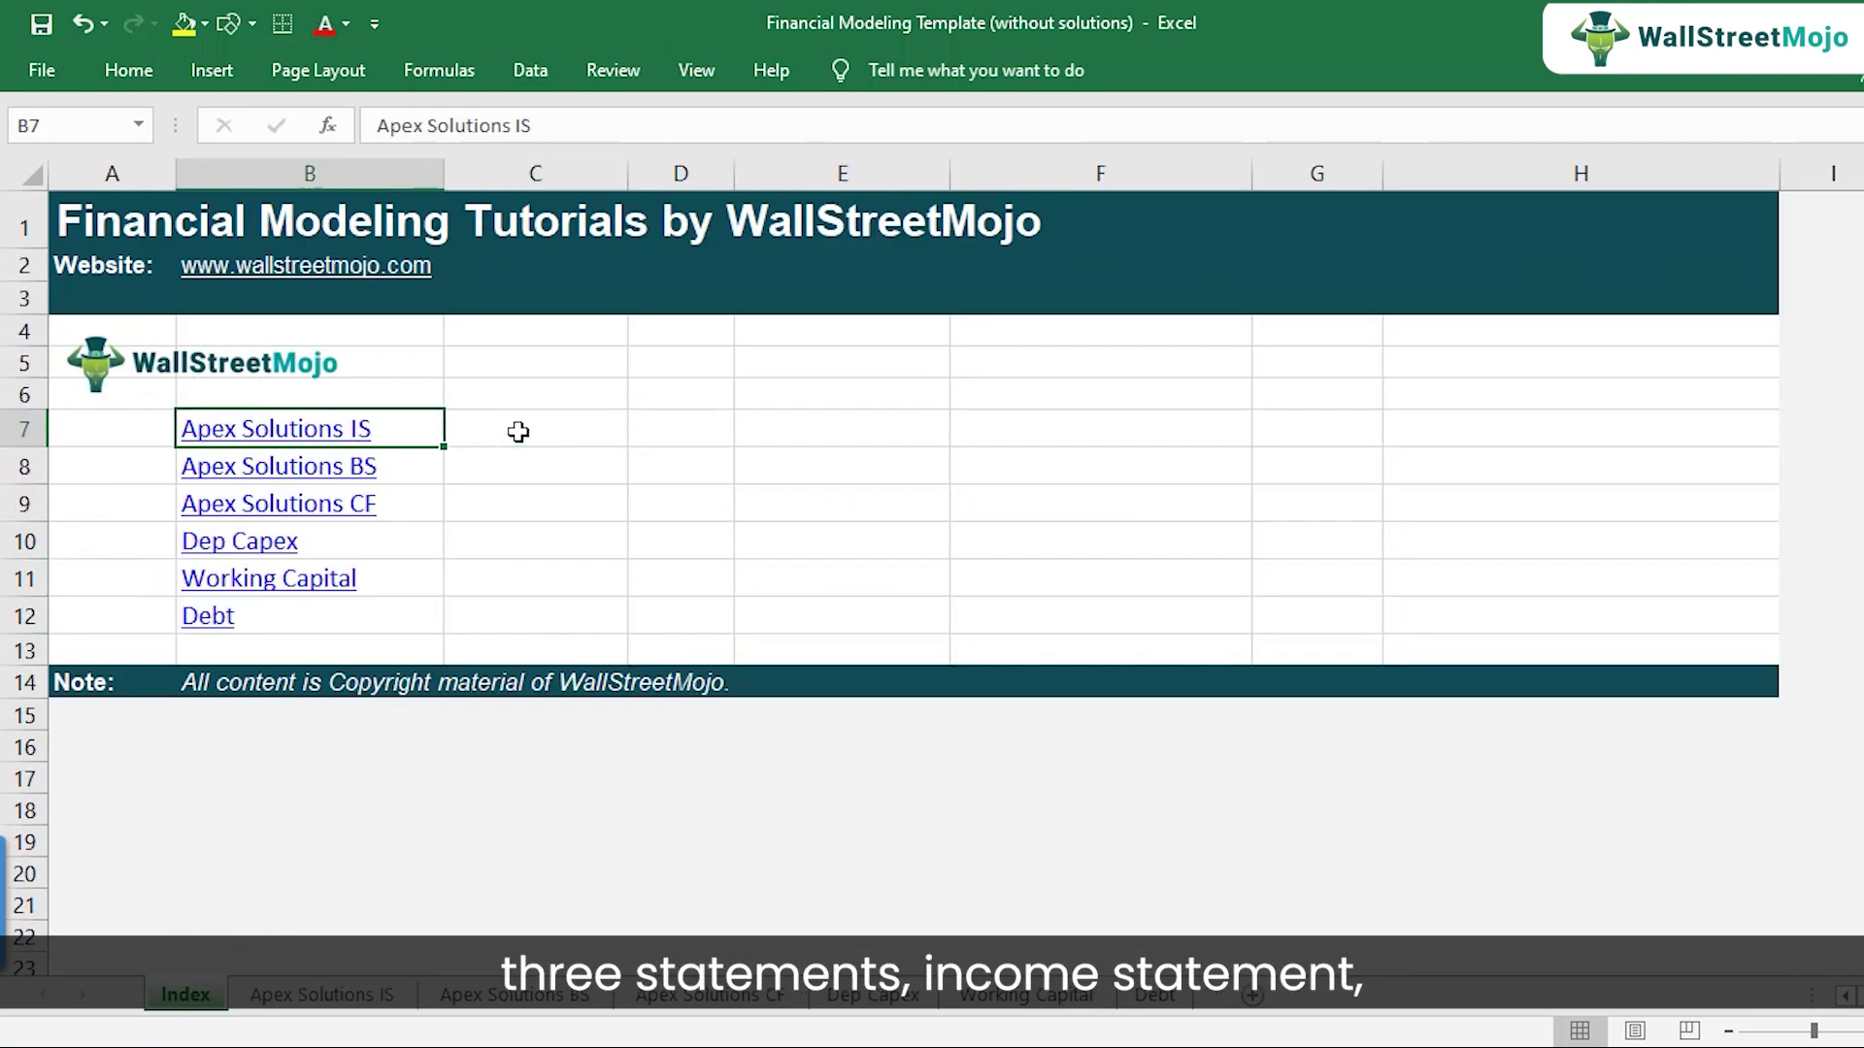
key("shift+Down")
key("shift+Down")
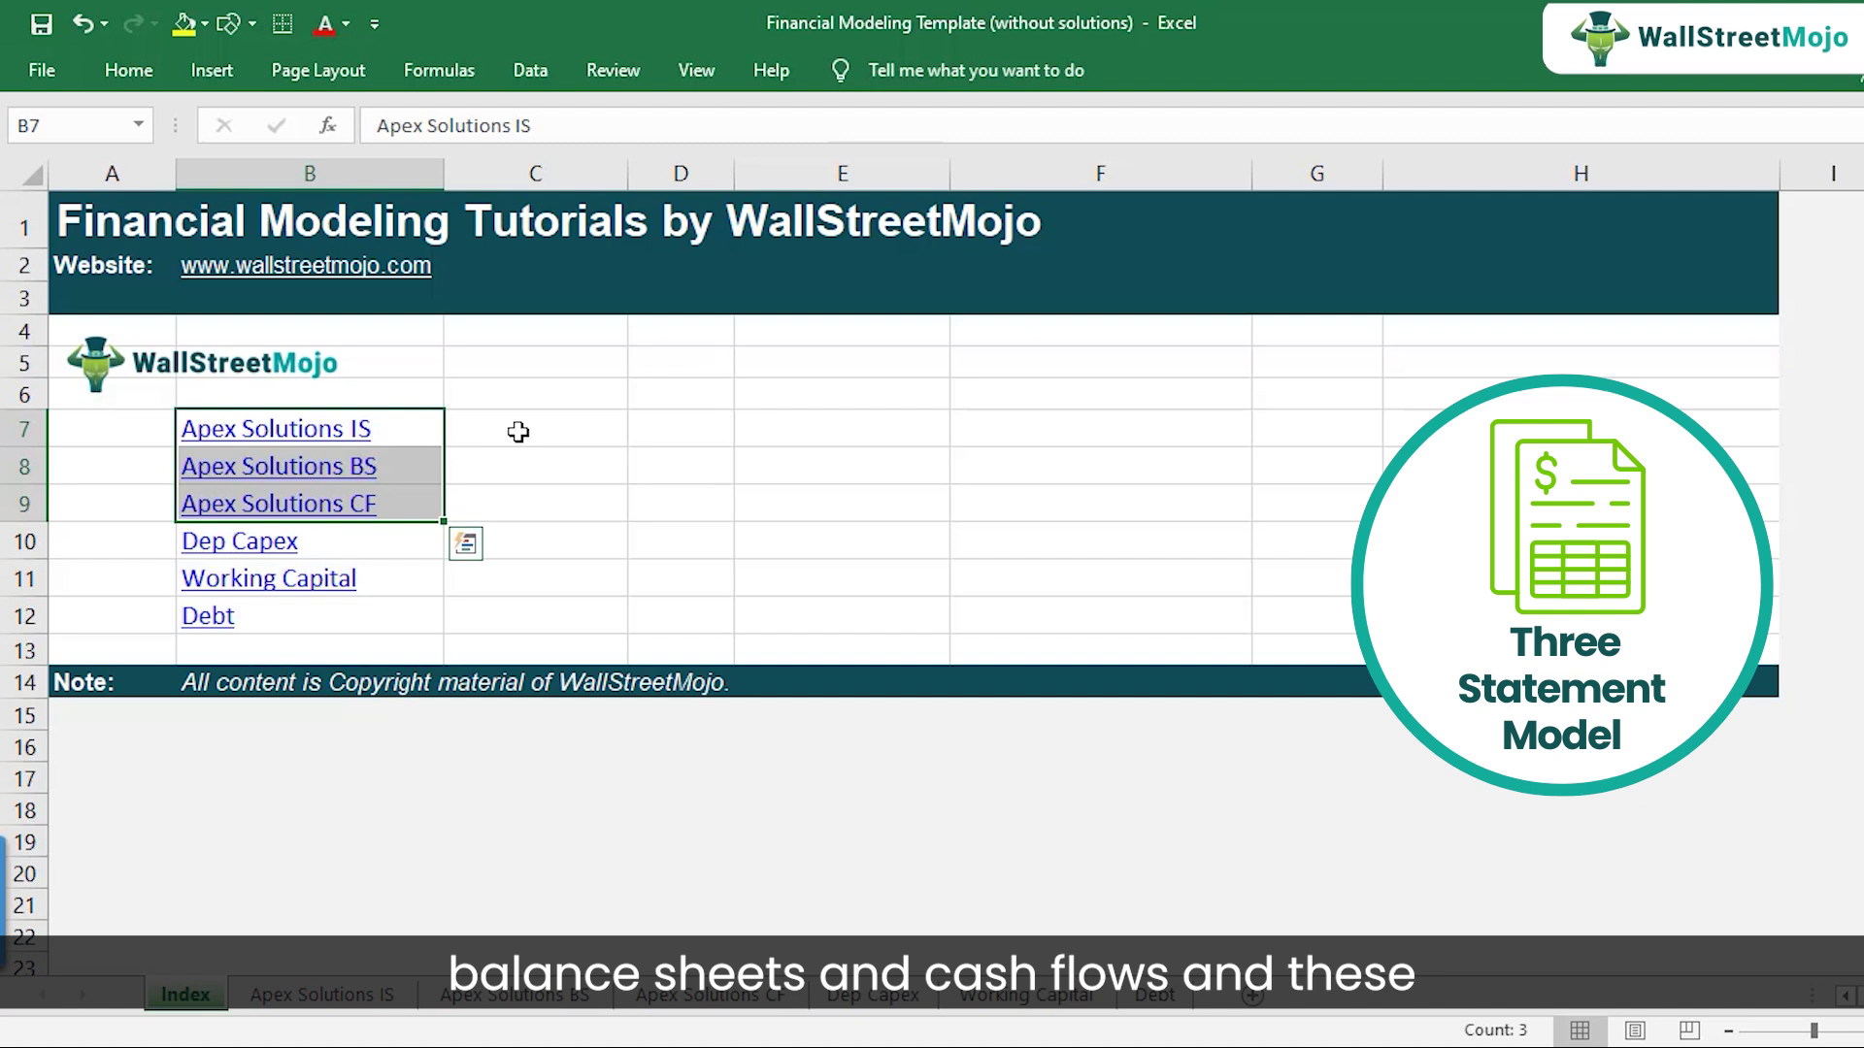
key("Down")
key("Down")
key("Down")
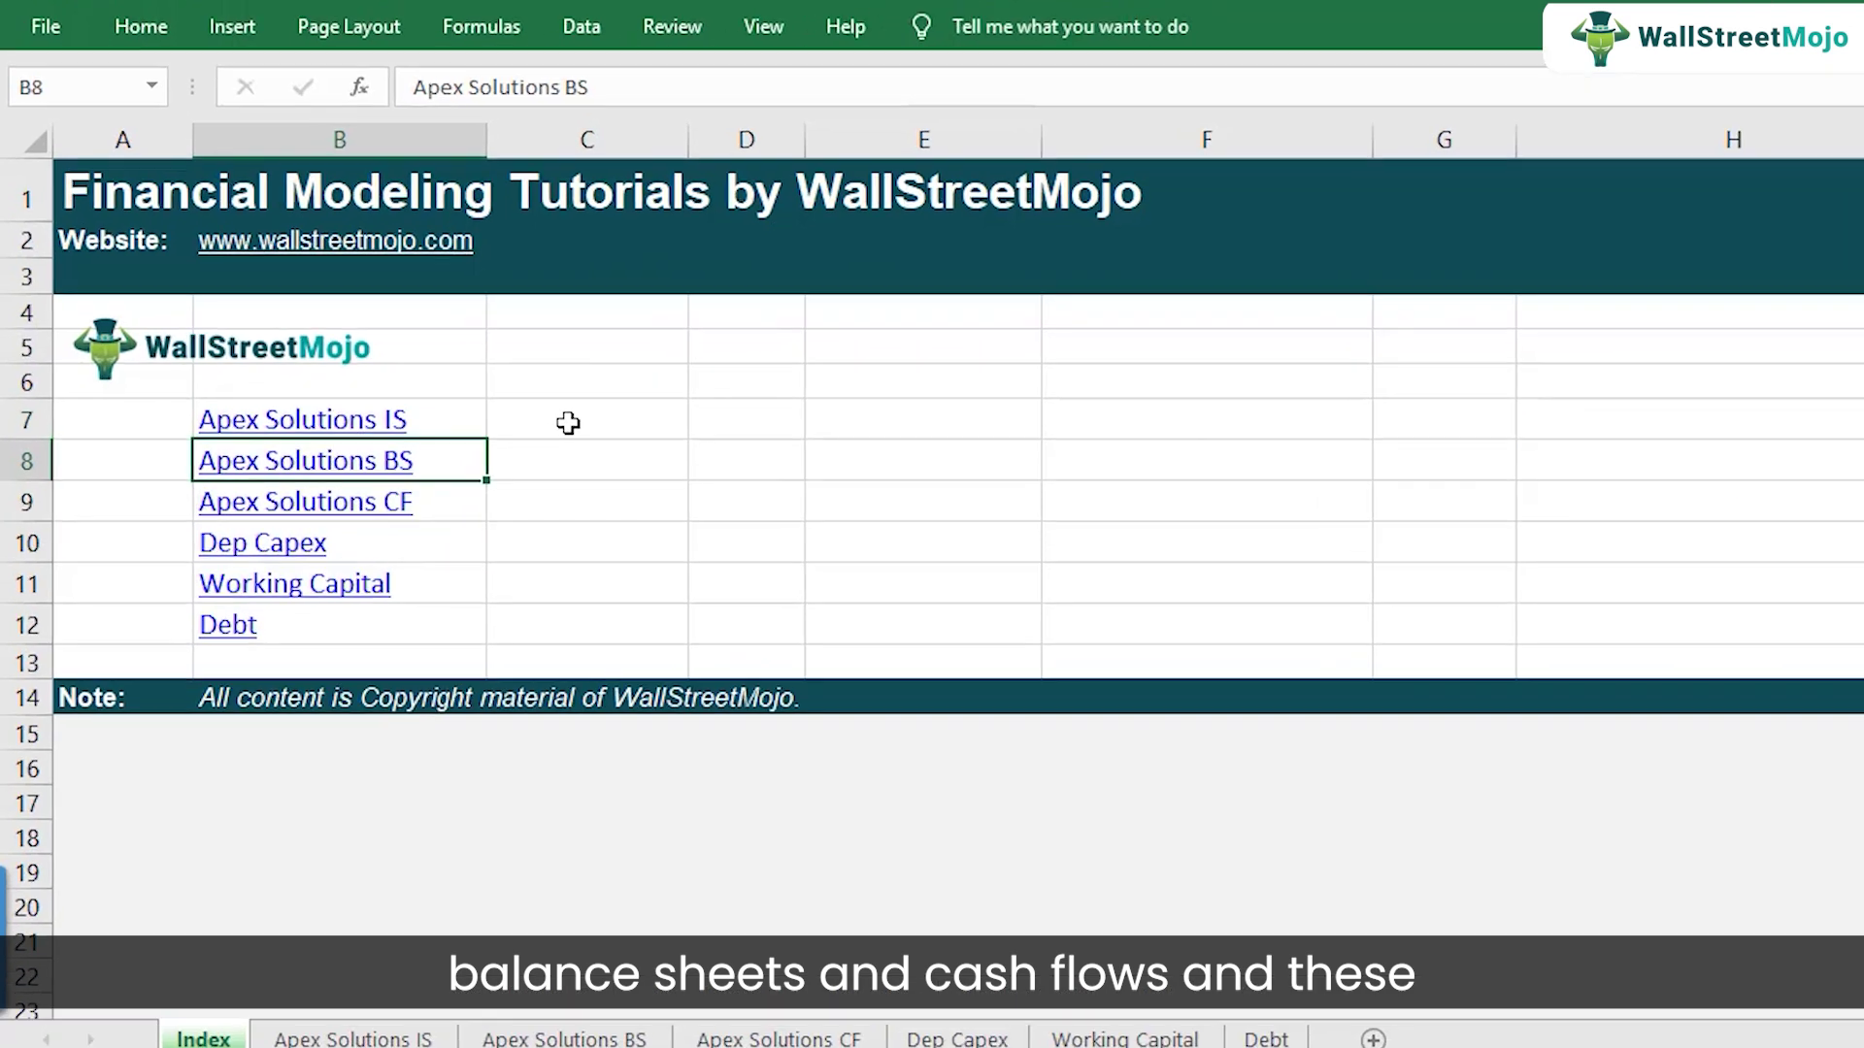
key("shift+Down")
key("shift+Down")
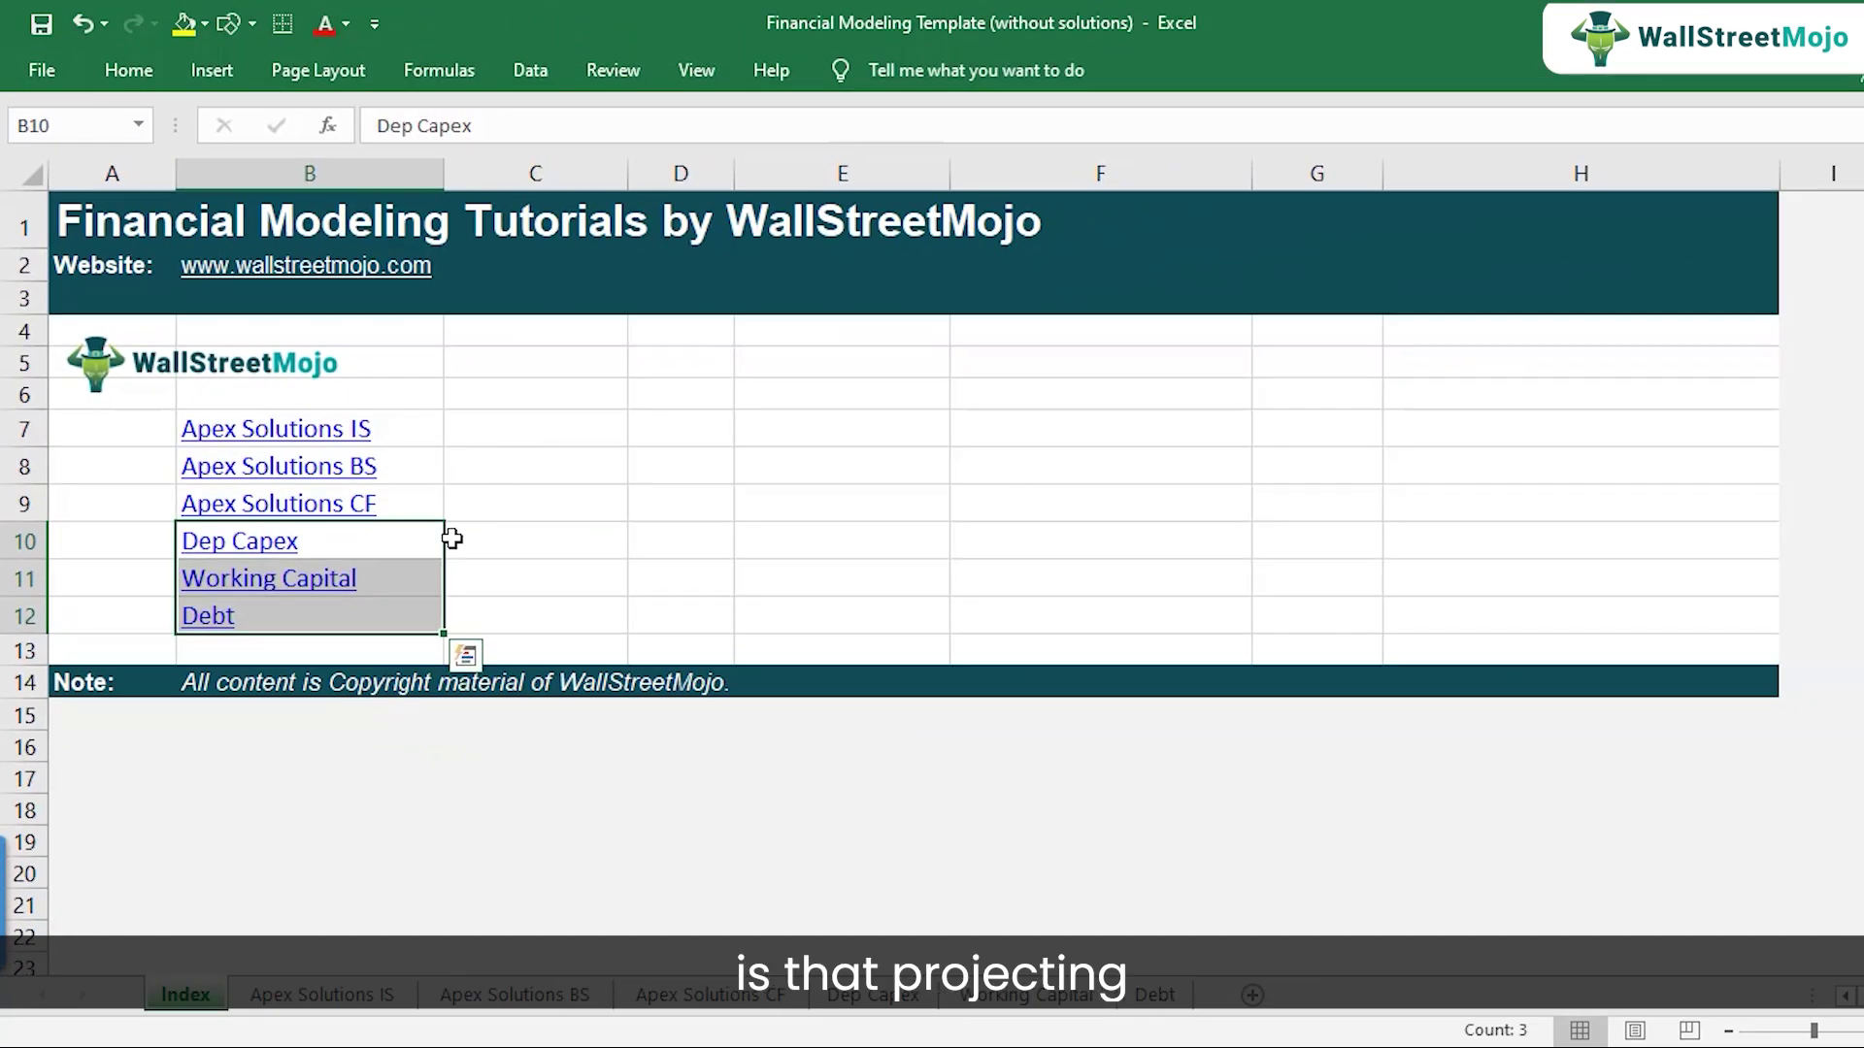
left_click(24, 538)
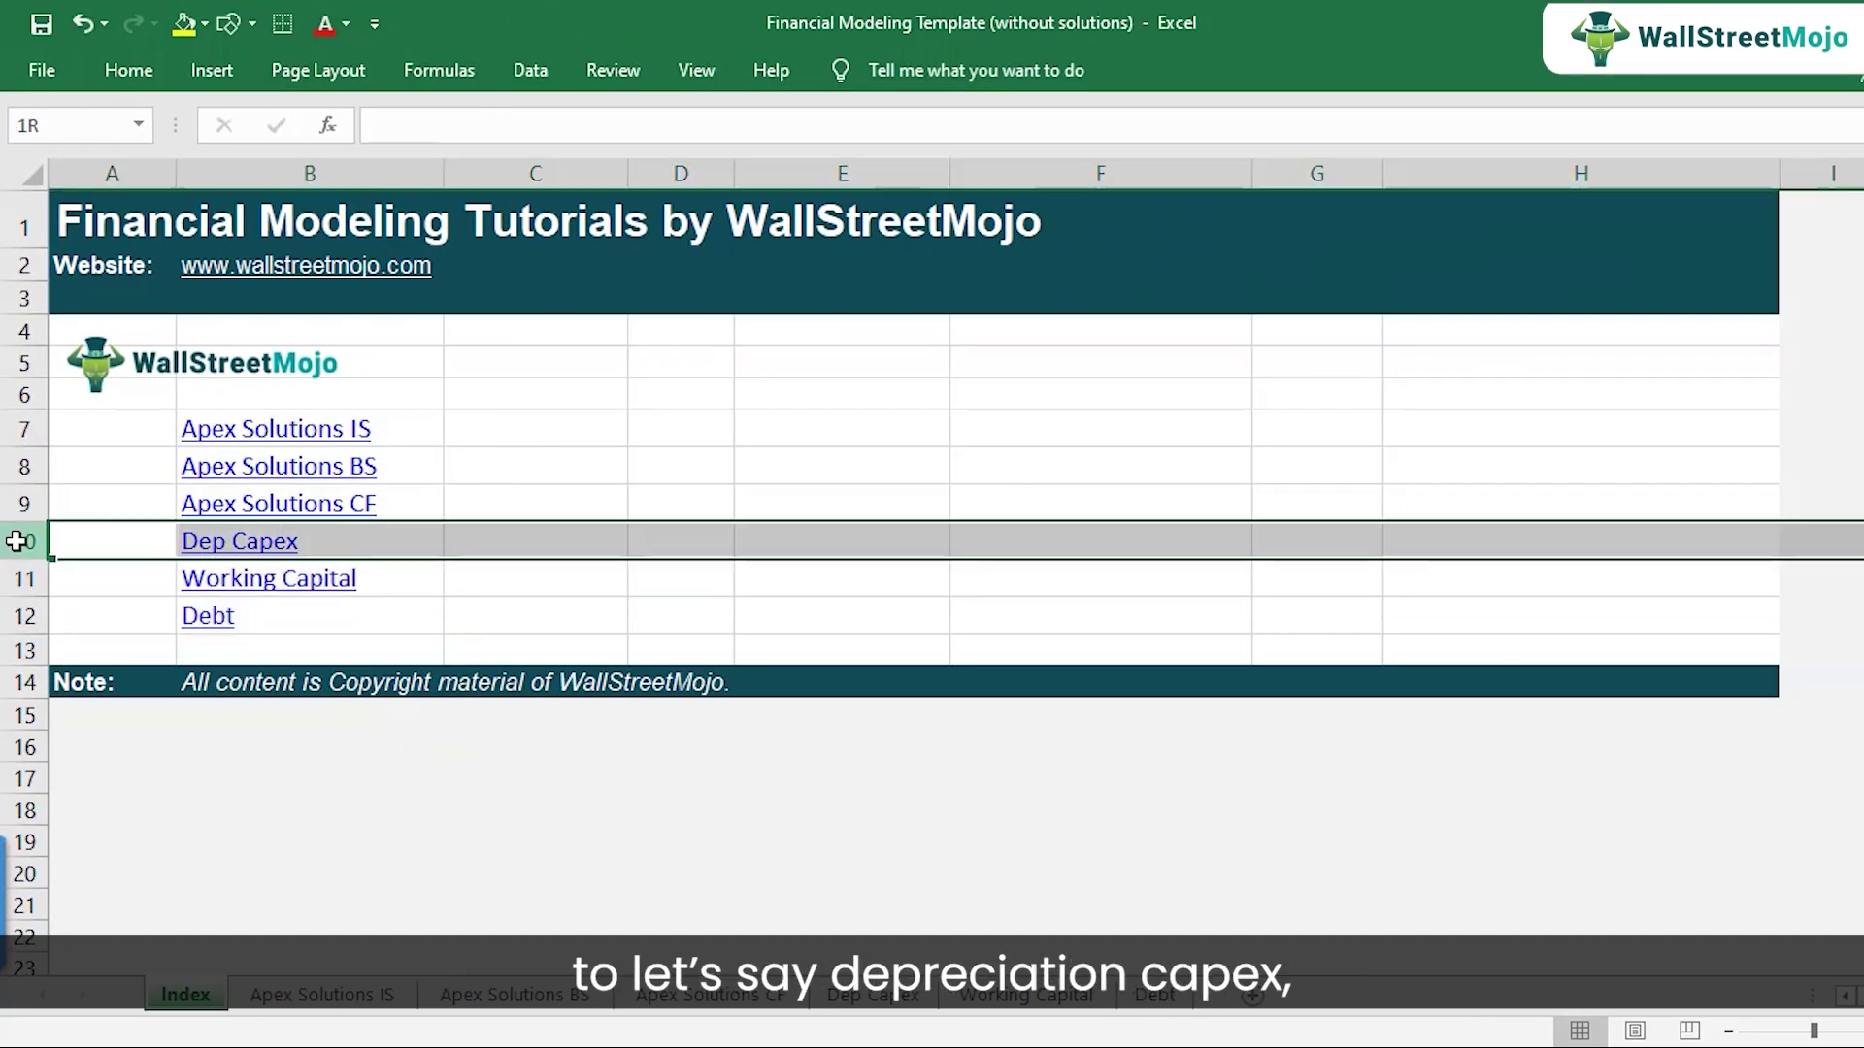
left_click(887, 1000)
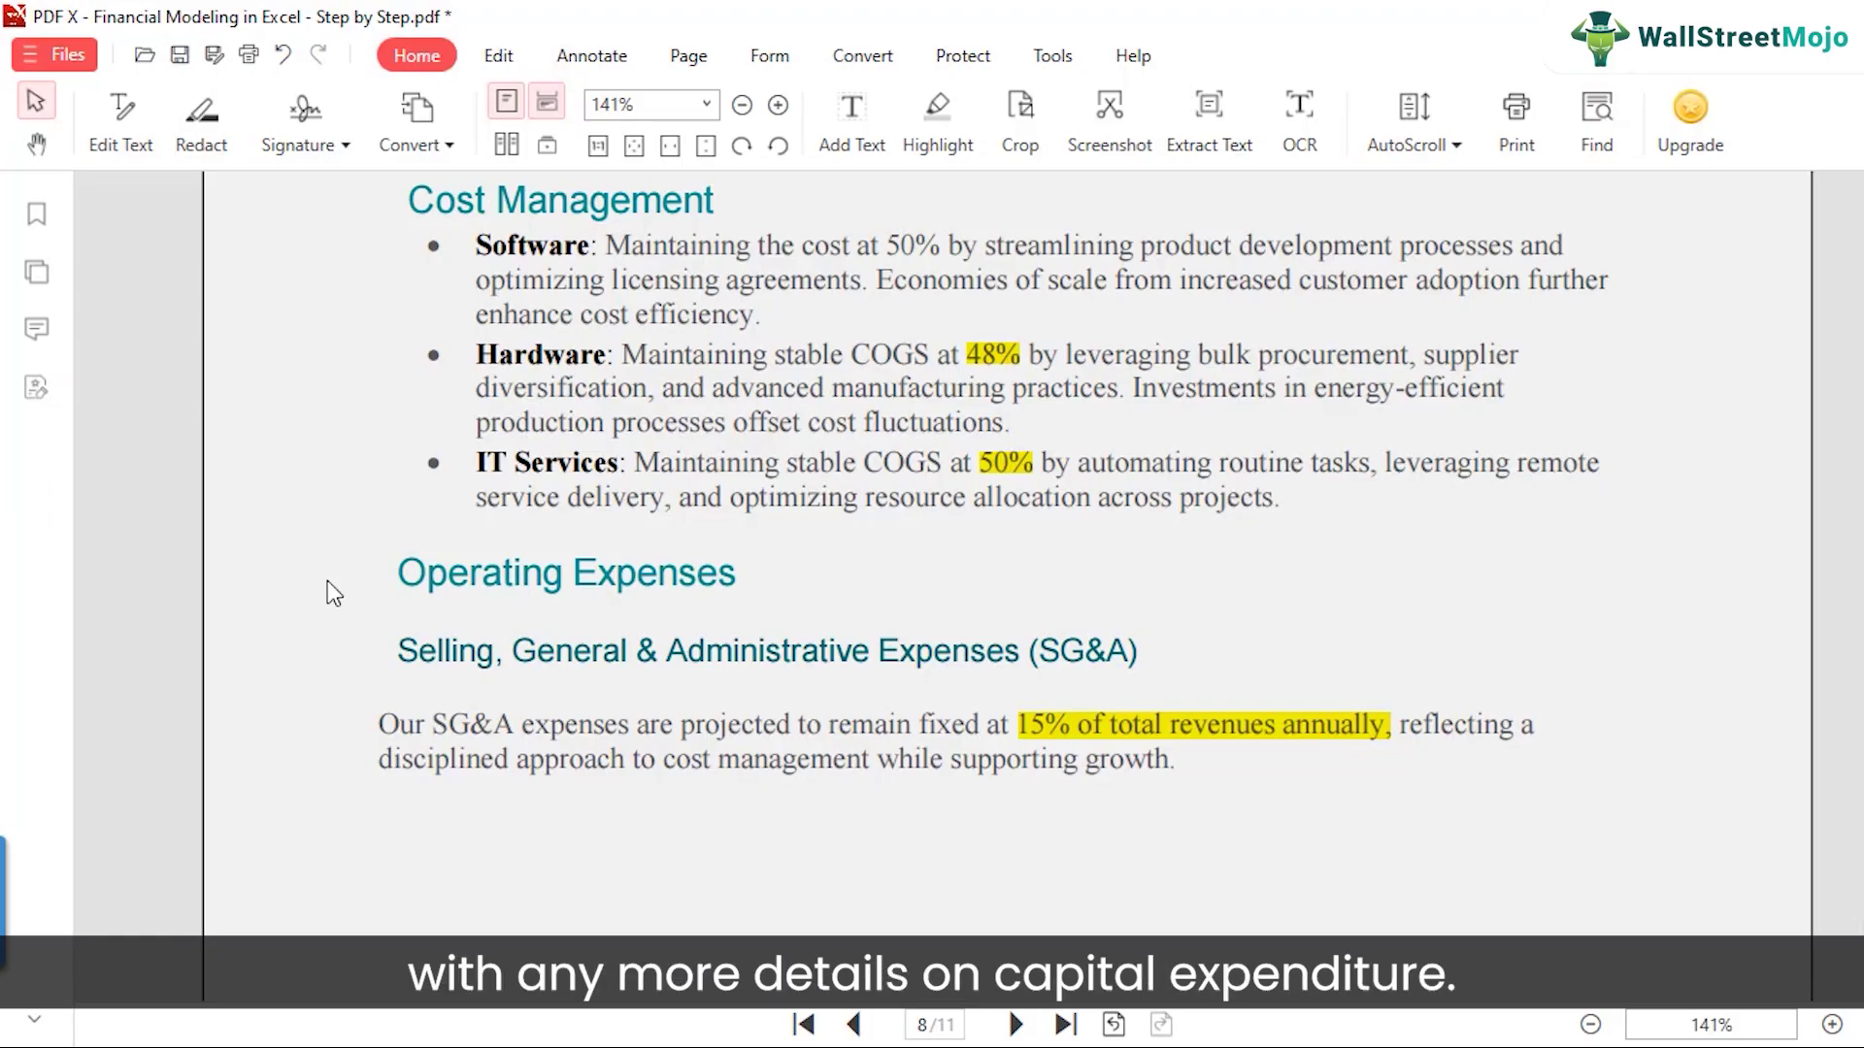
- Find the planned capital expenditures for the next five years in the Financial Modeling in Excel - Step by Step PDF
scroll(327, 583, "down", 3)
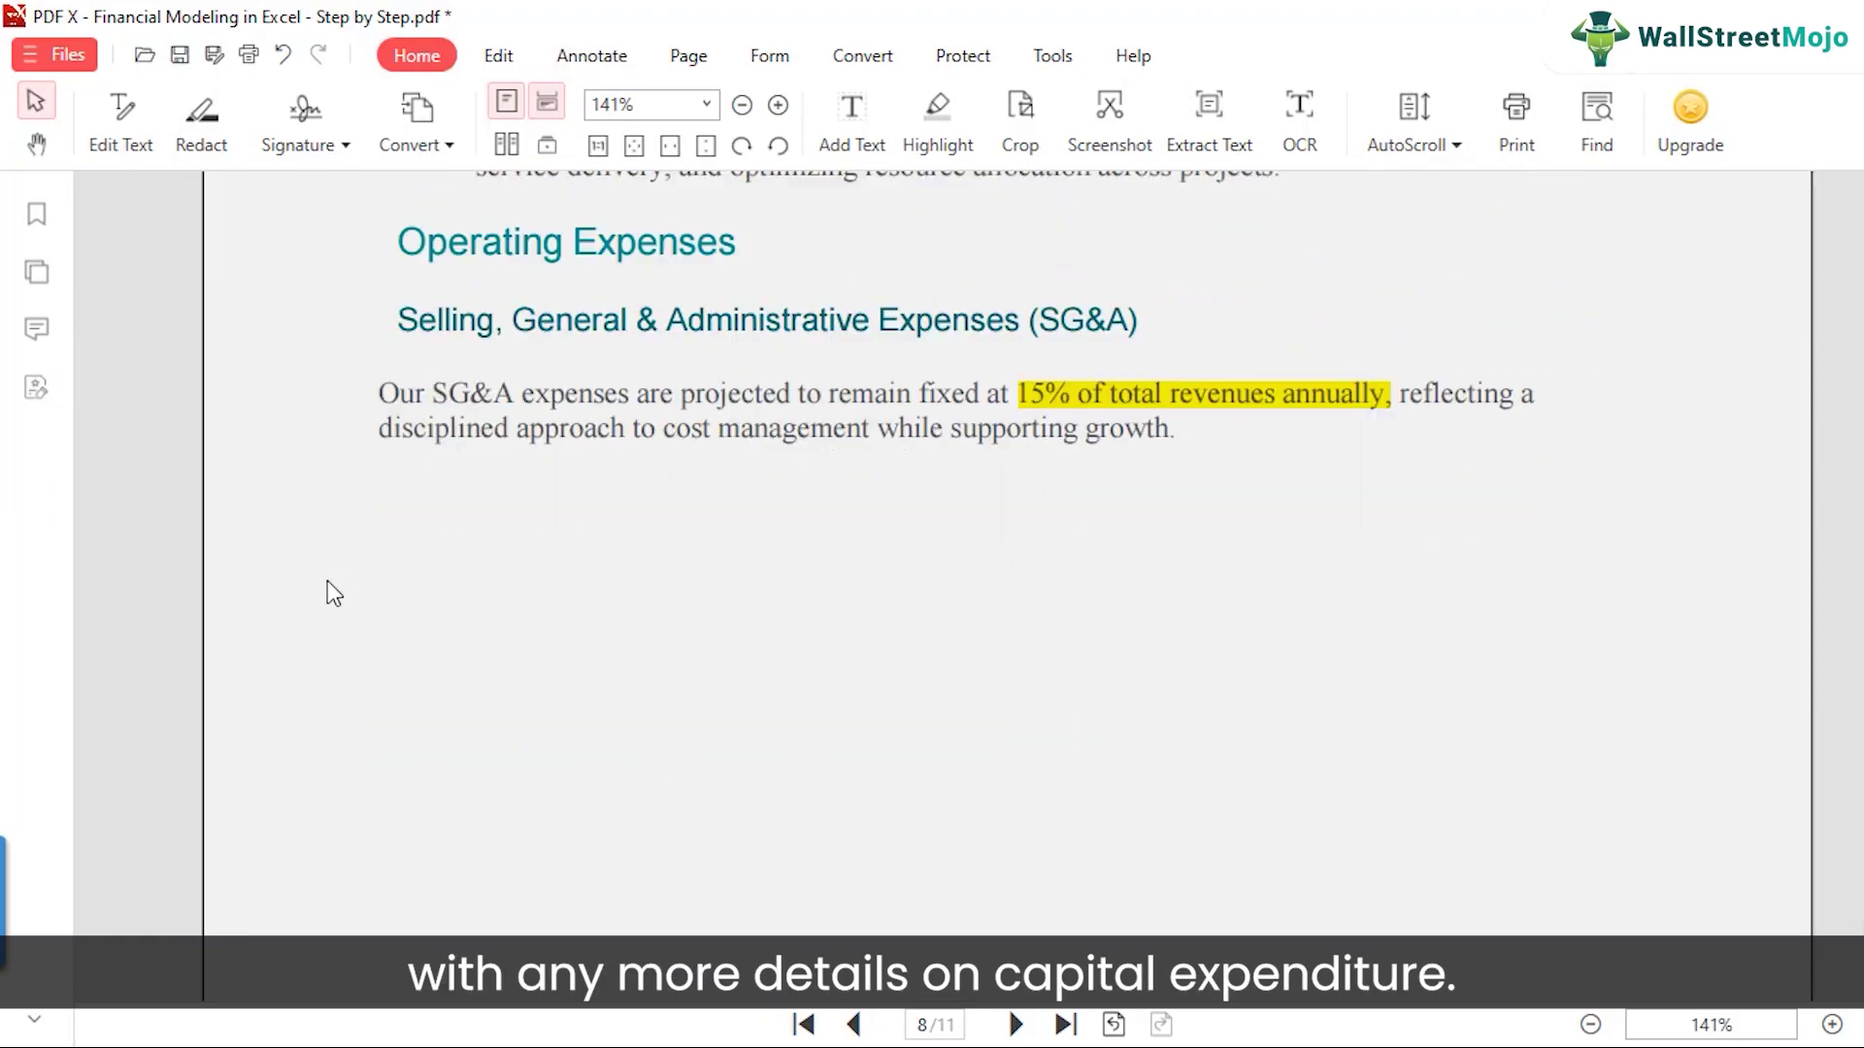
scroll(328, 580, "down", 4)
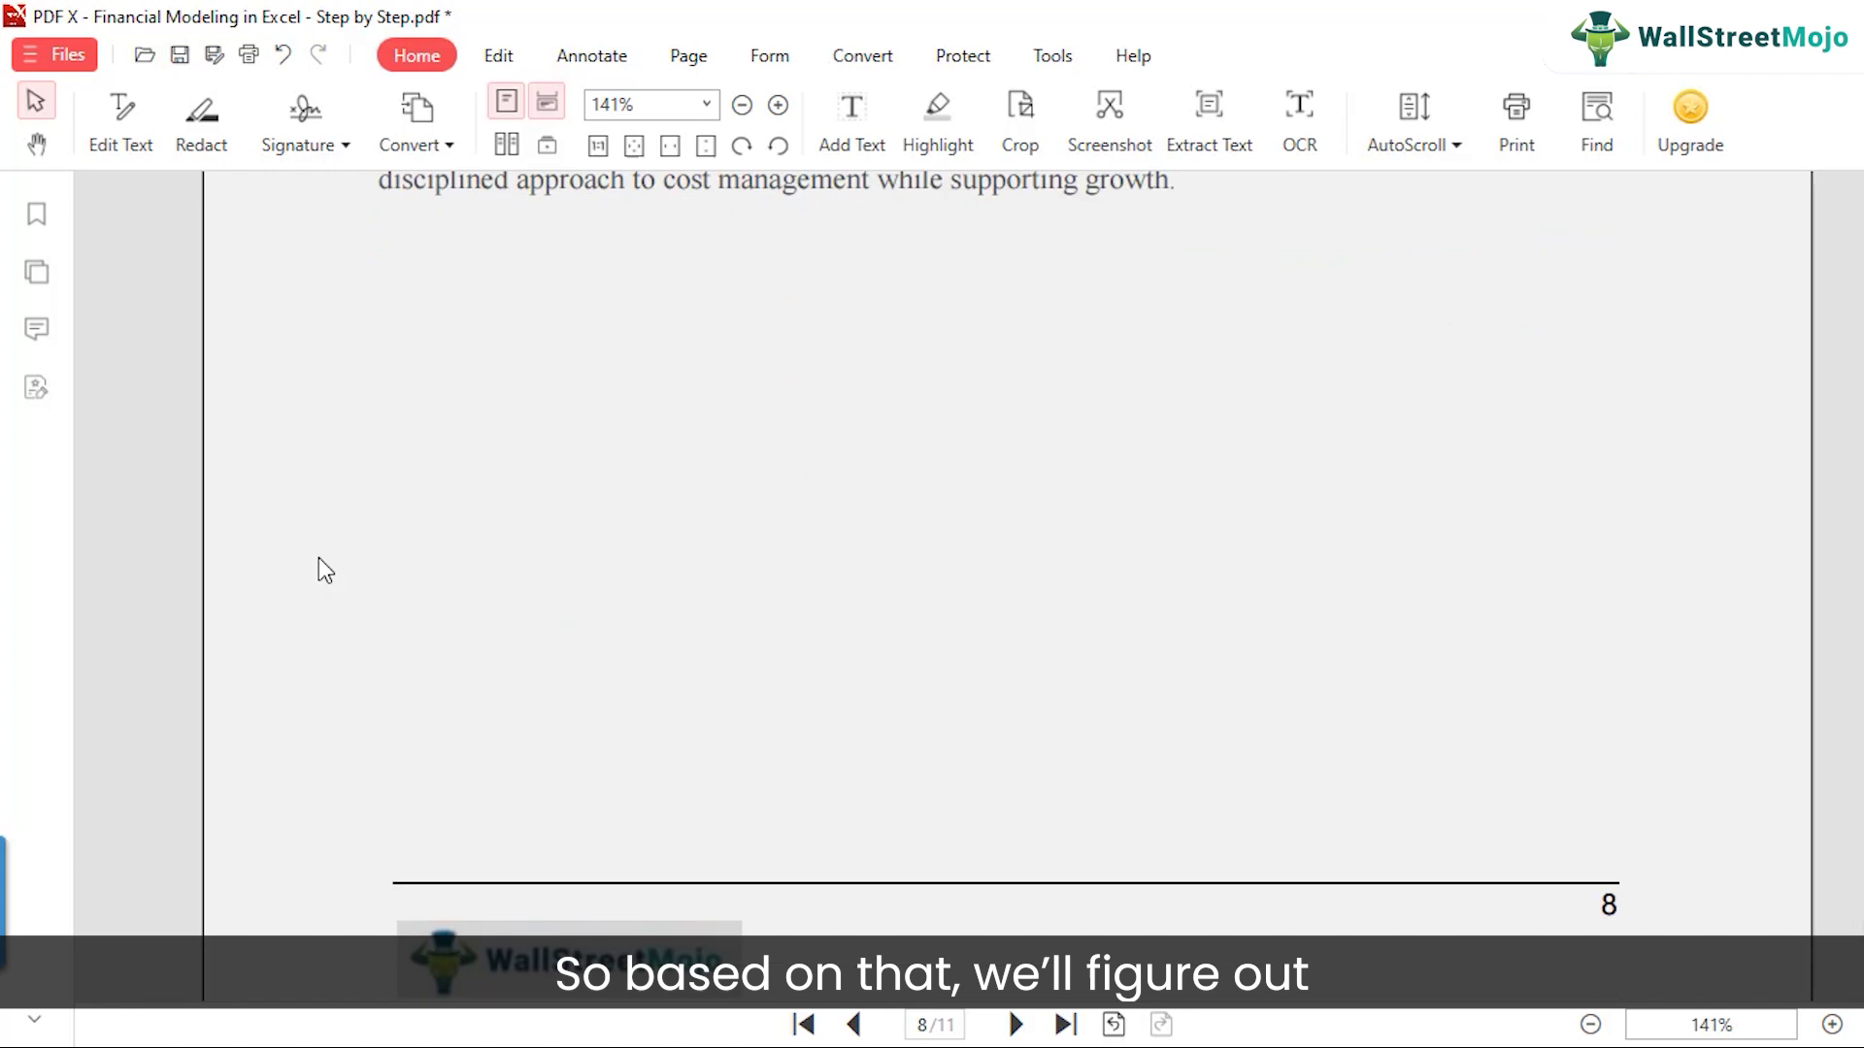
scroll(319, 558, "down", 3)
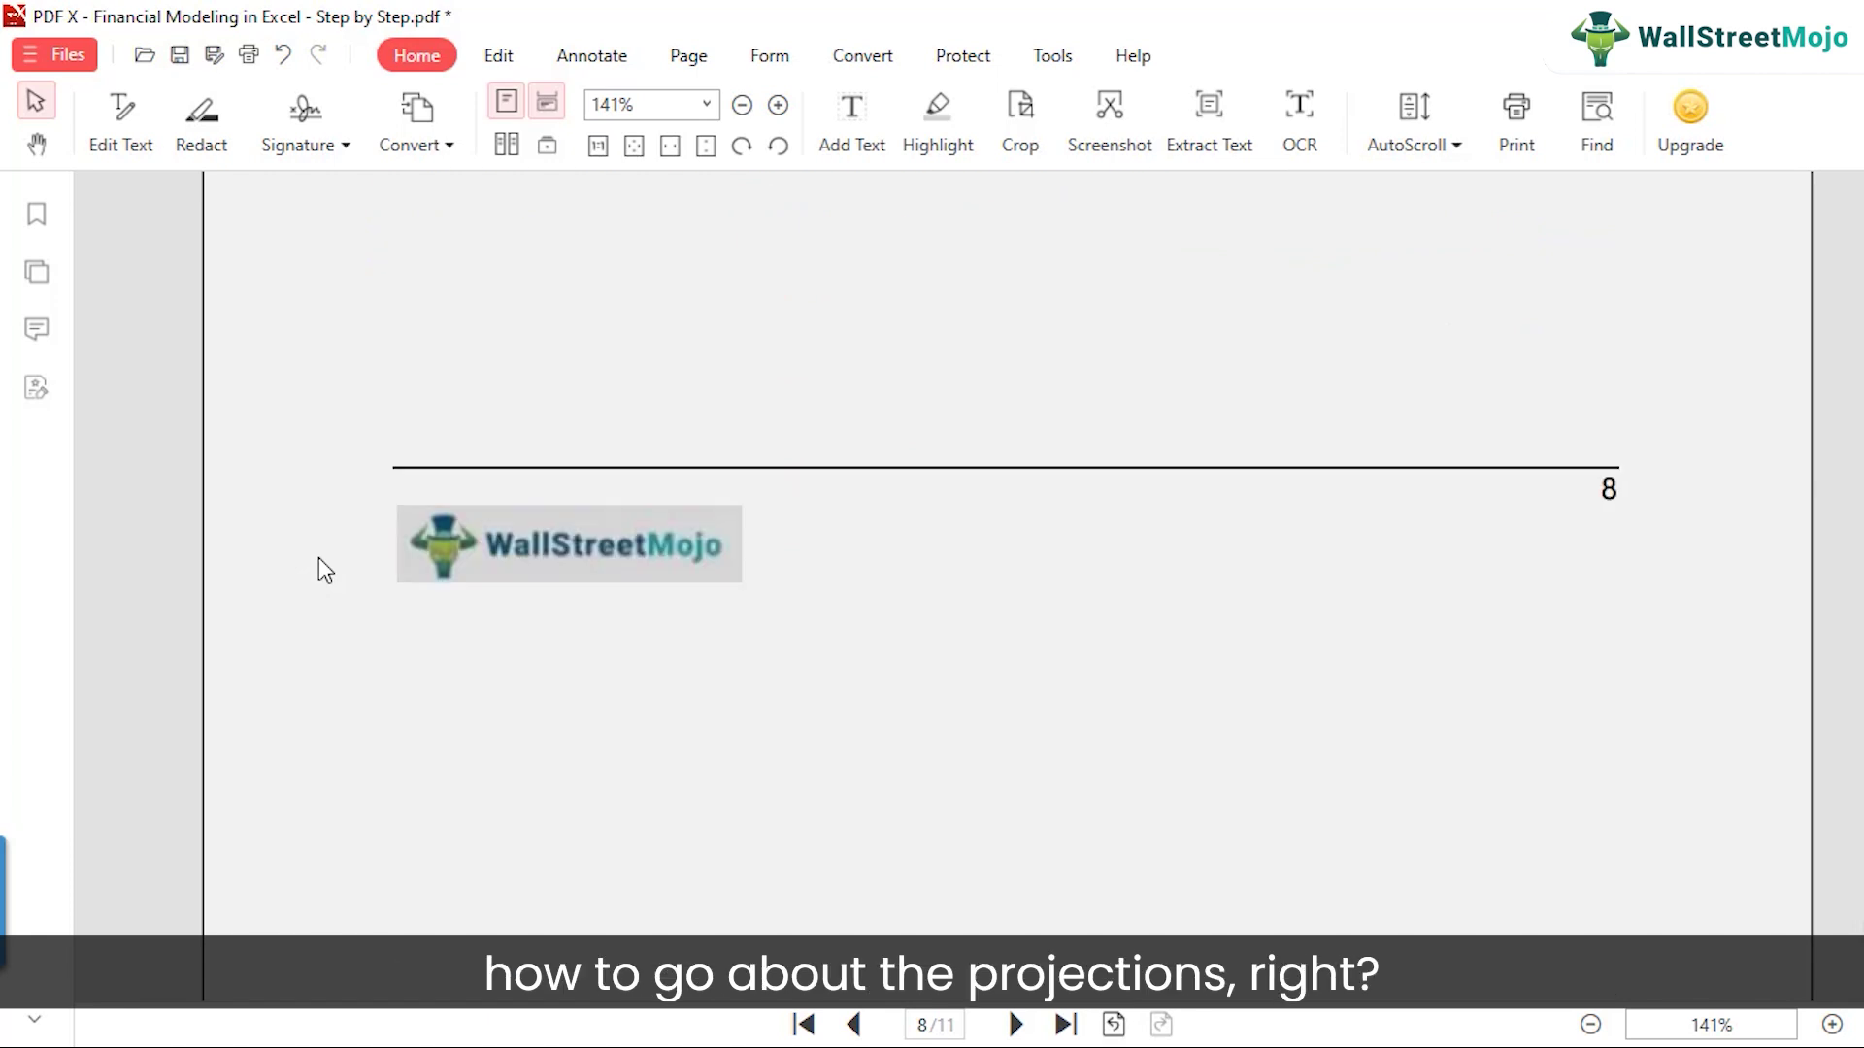
scroll(319, 558, "down", 6)
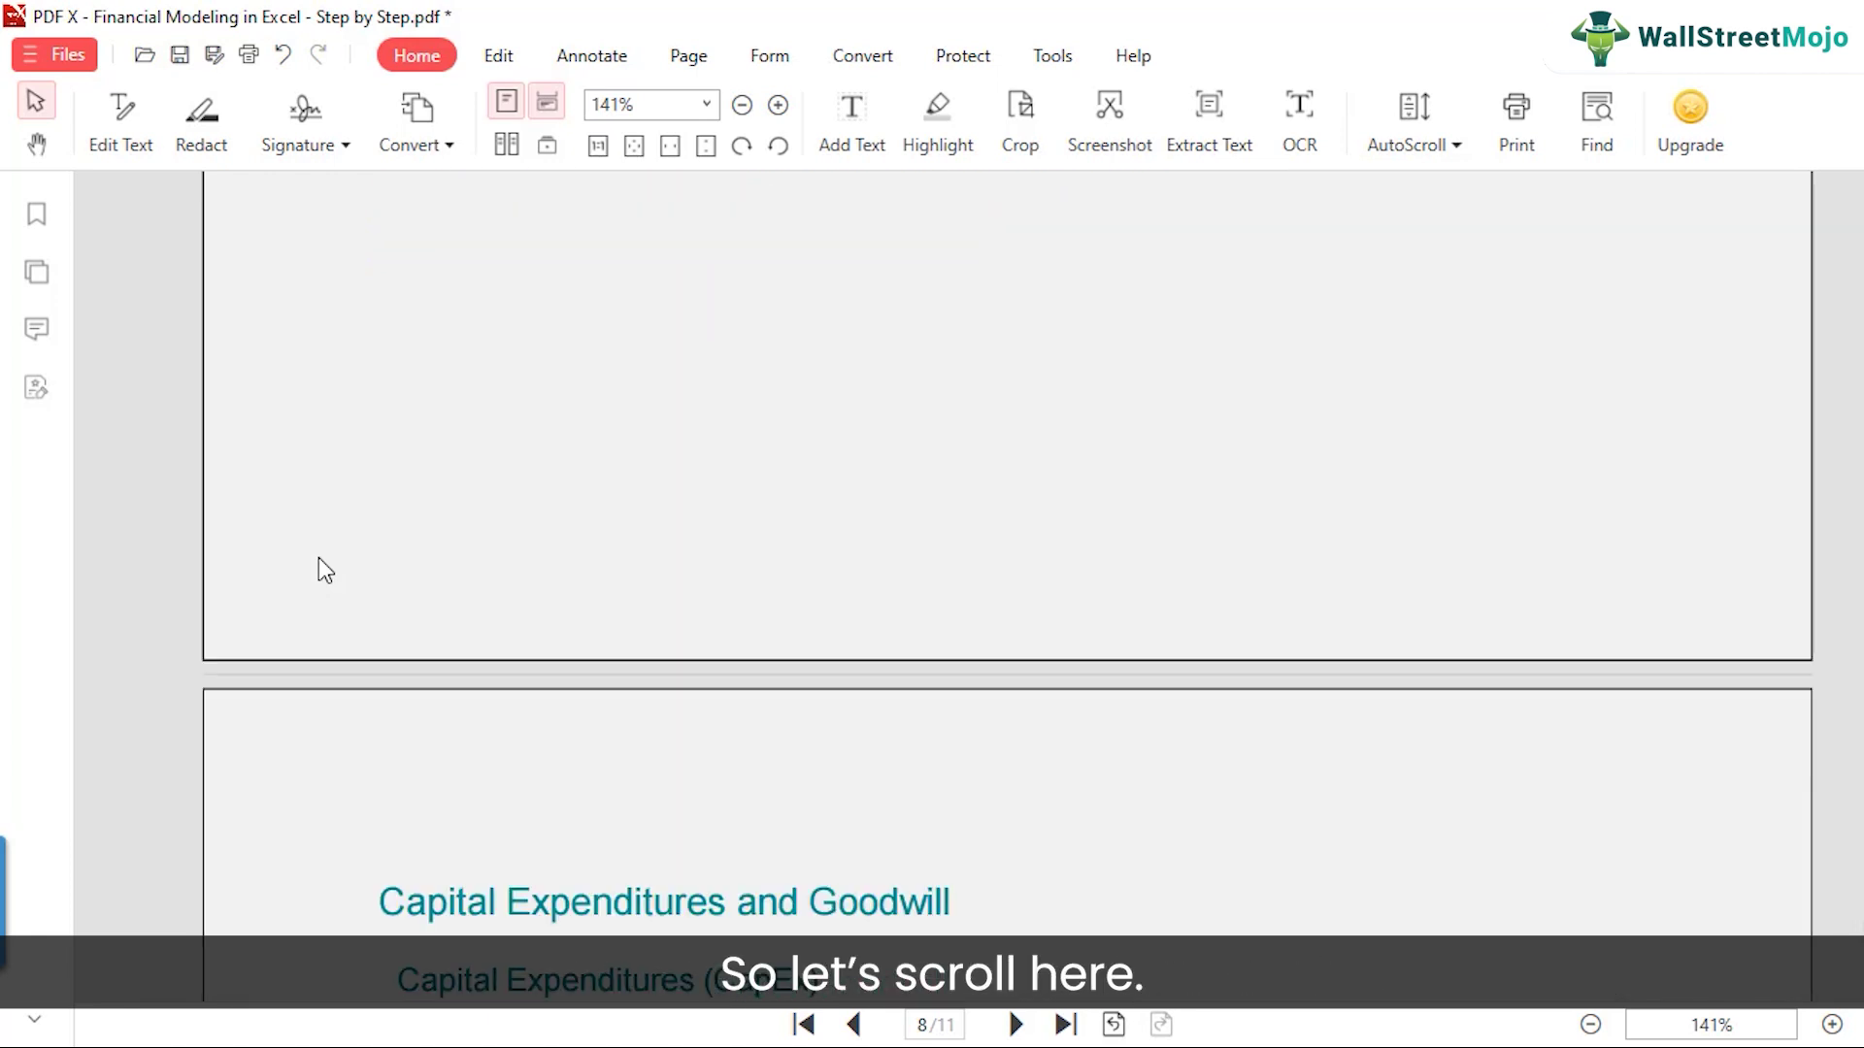
scroll(318, 557, "down", 2)
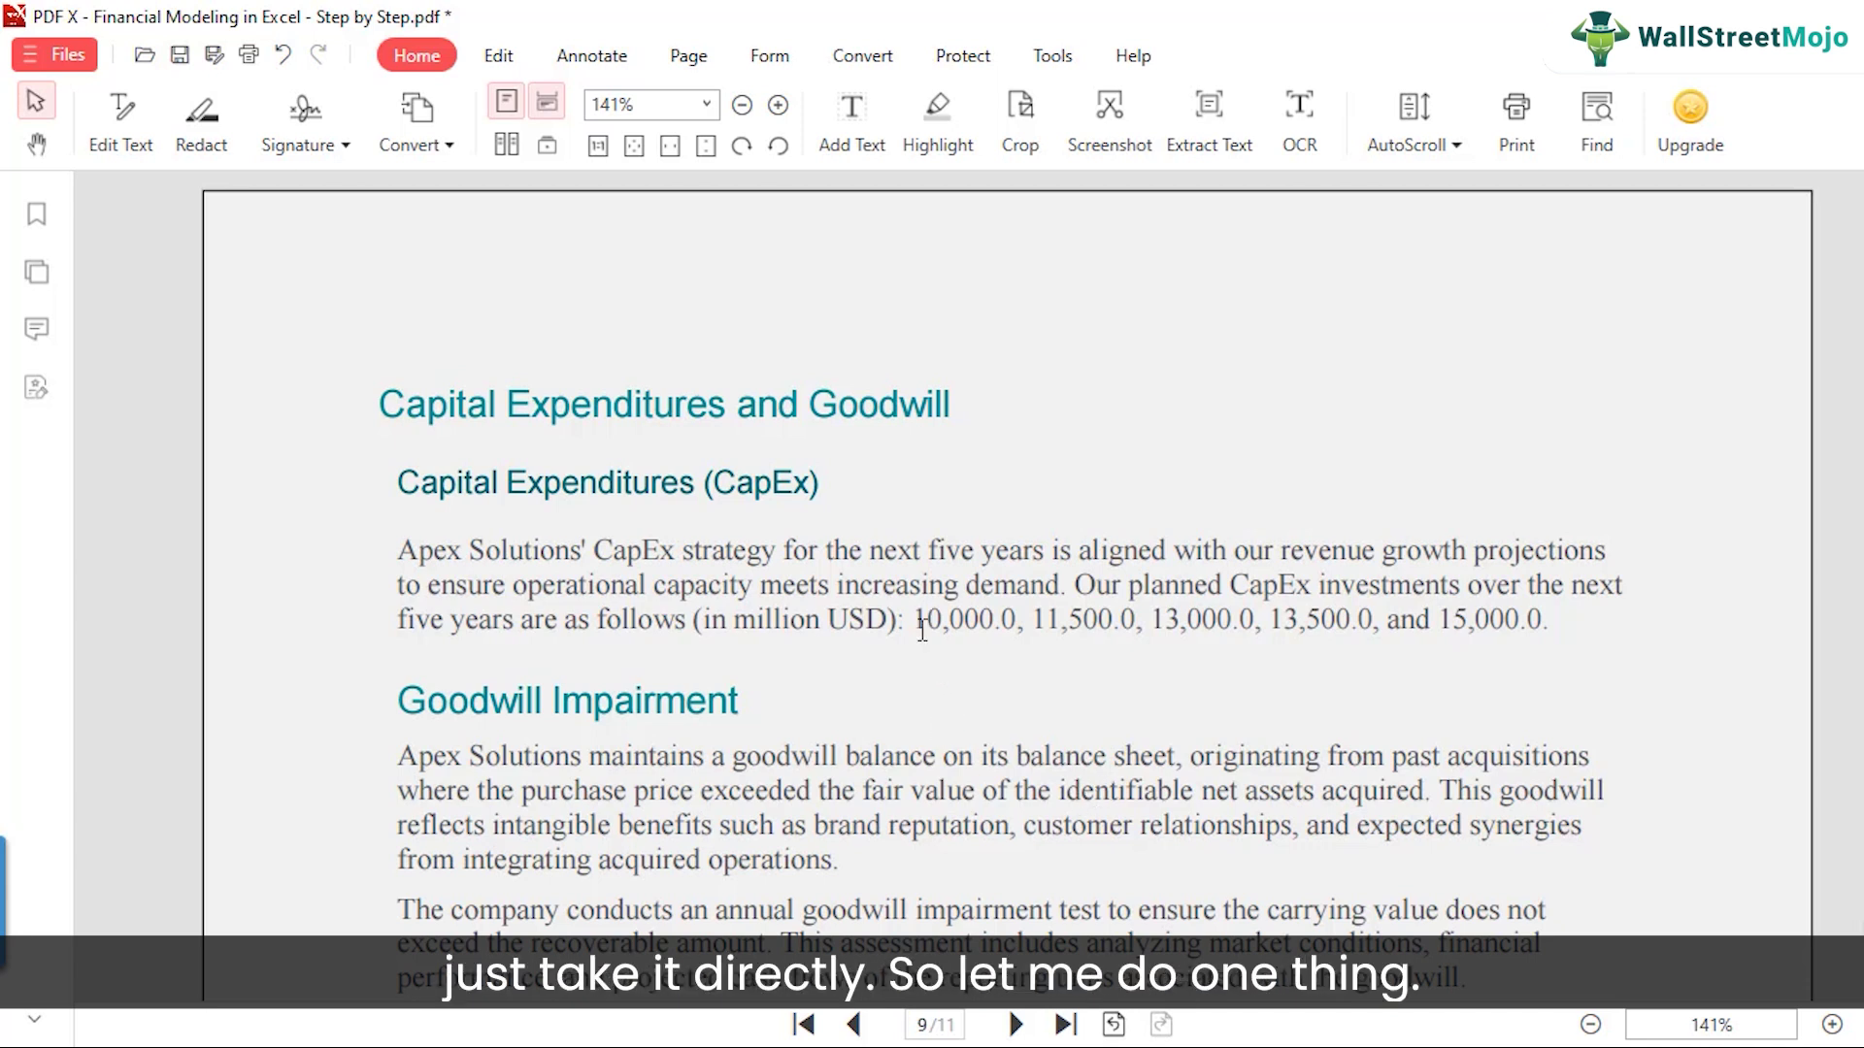
- Return to the Dep Capex sheet and examine the Beginning PP&E, Capital Expenditure, Depreciation and Net PPE rows
left_click(1070, 1000)
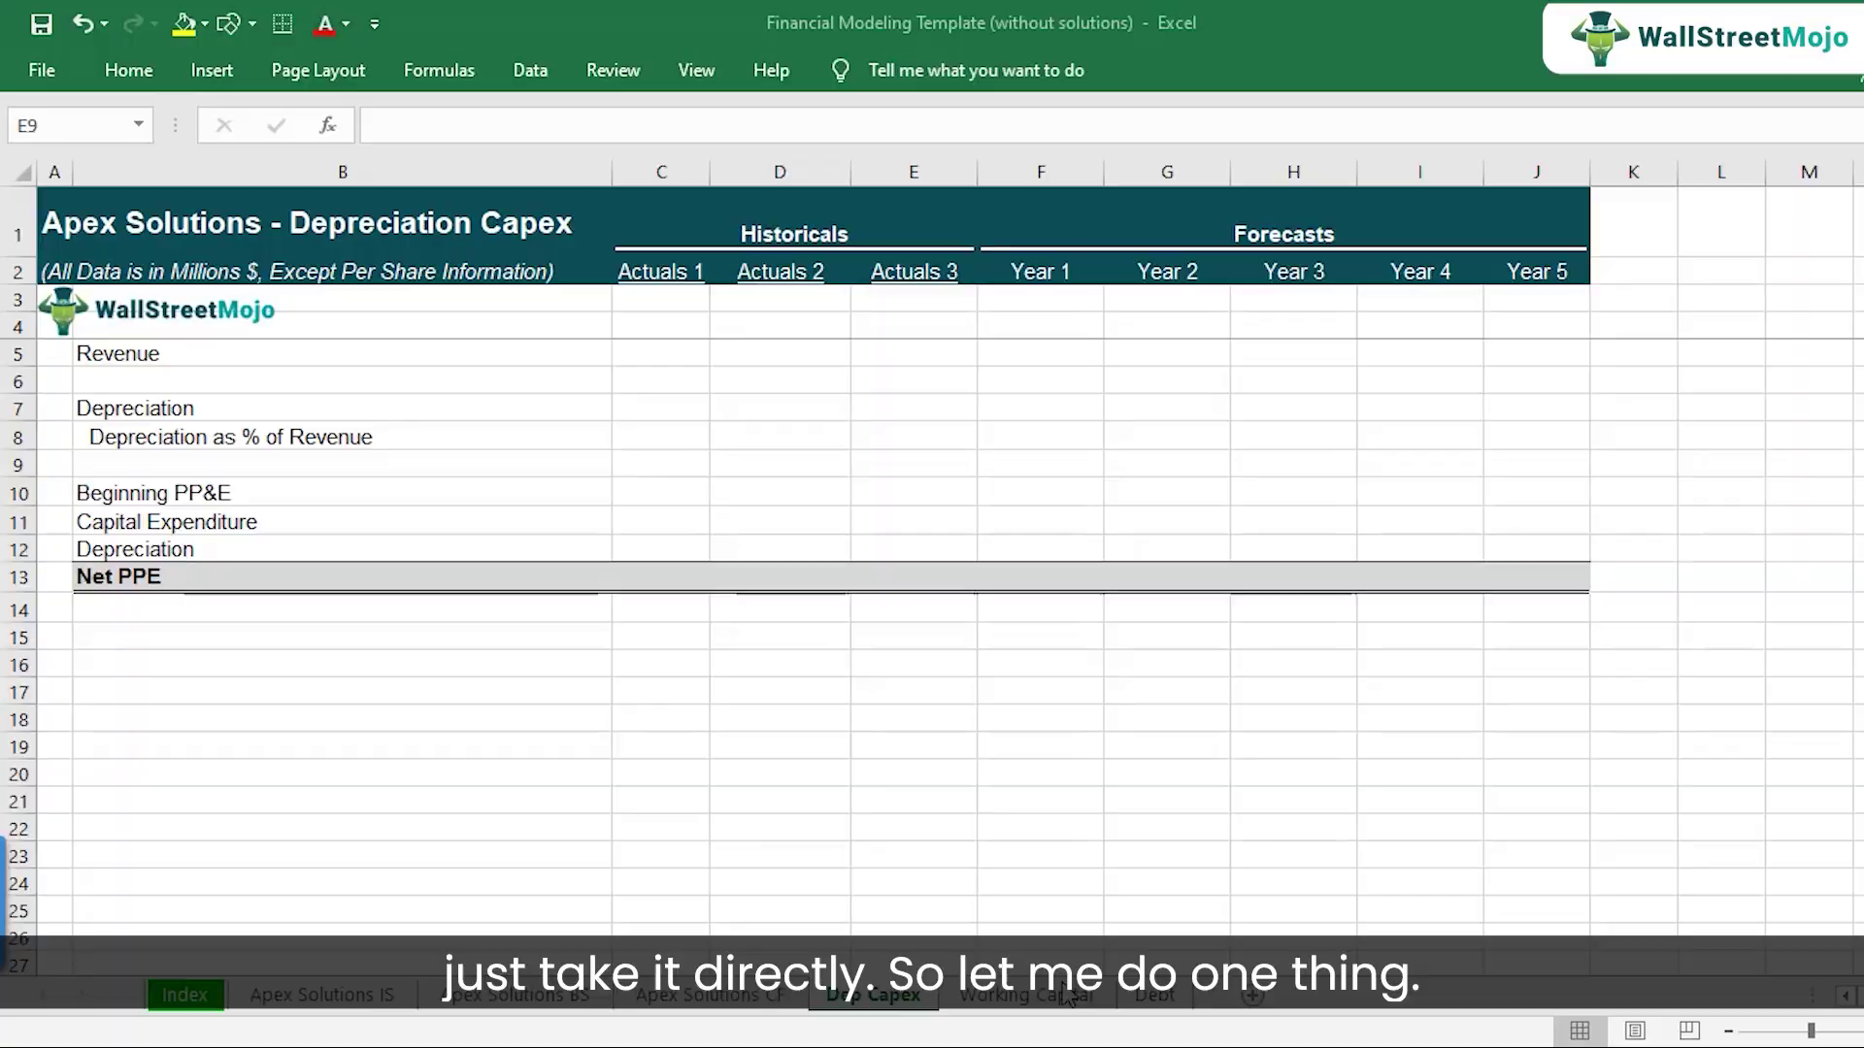
left_click(304, 522)
left_click(20, 523)
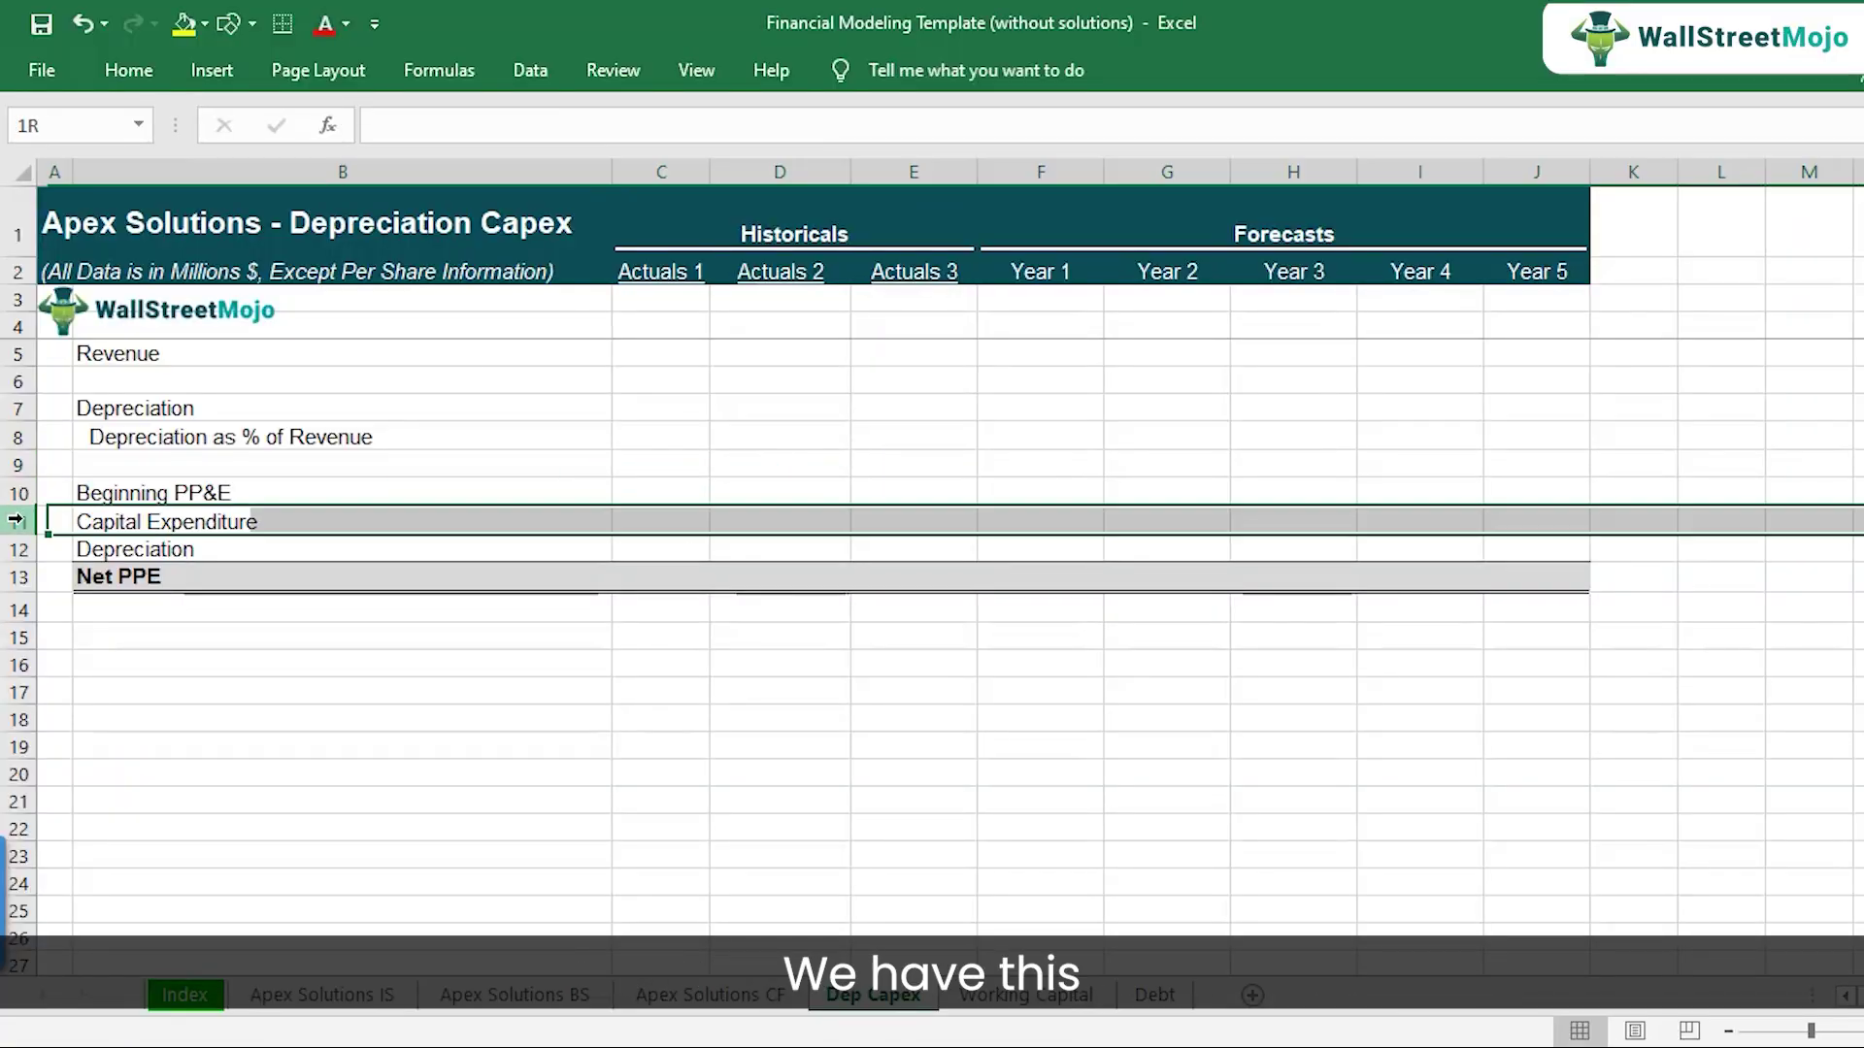
left_click(237, 491)
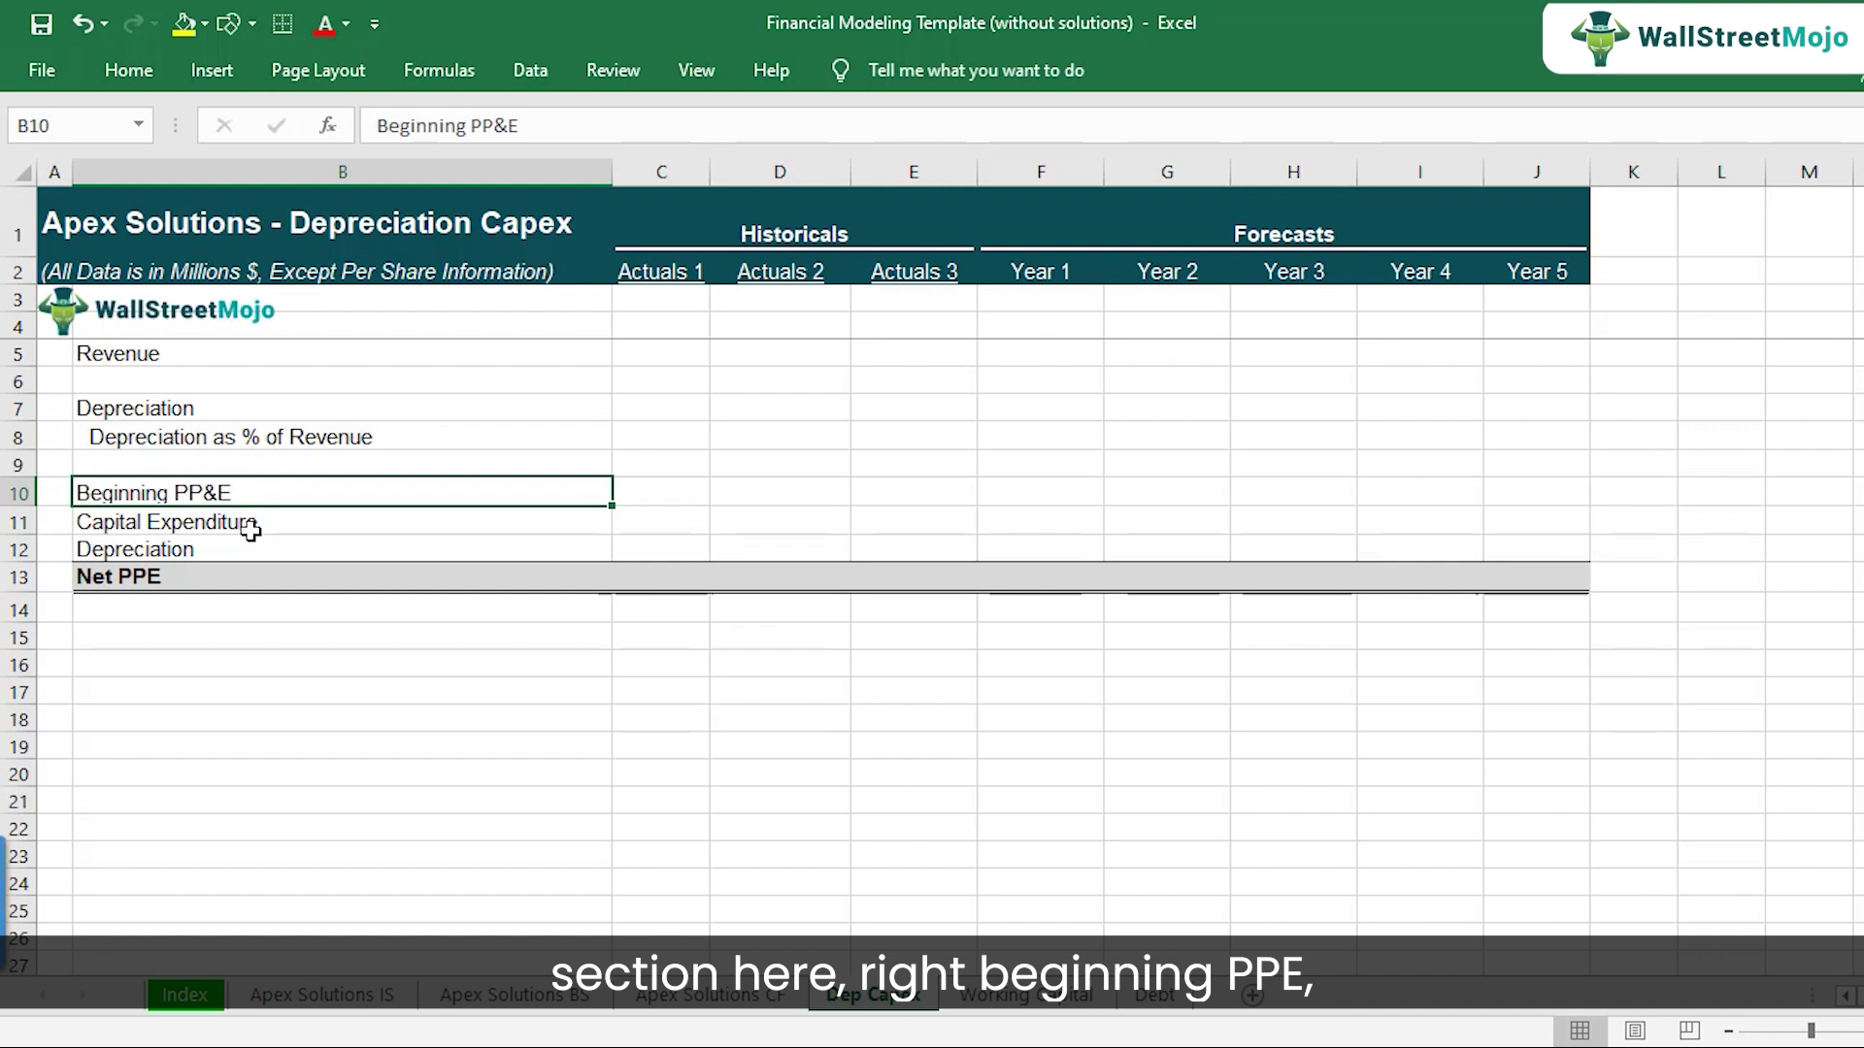
left_click(252, 524)
left_click(251, 547)
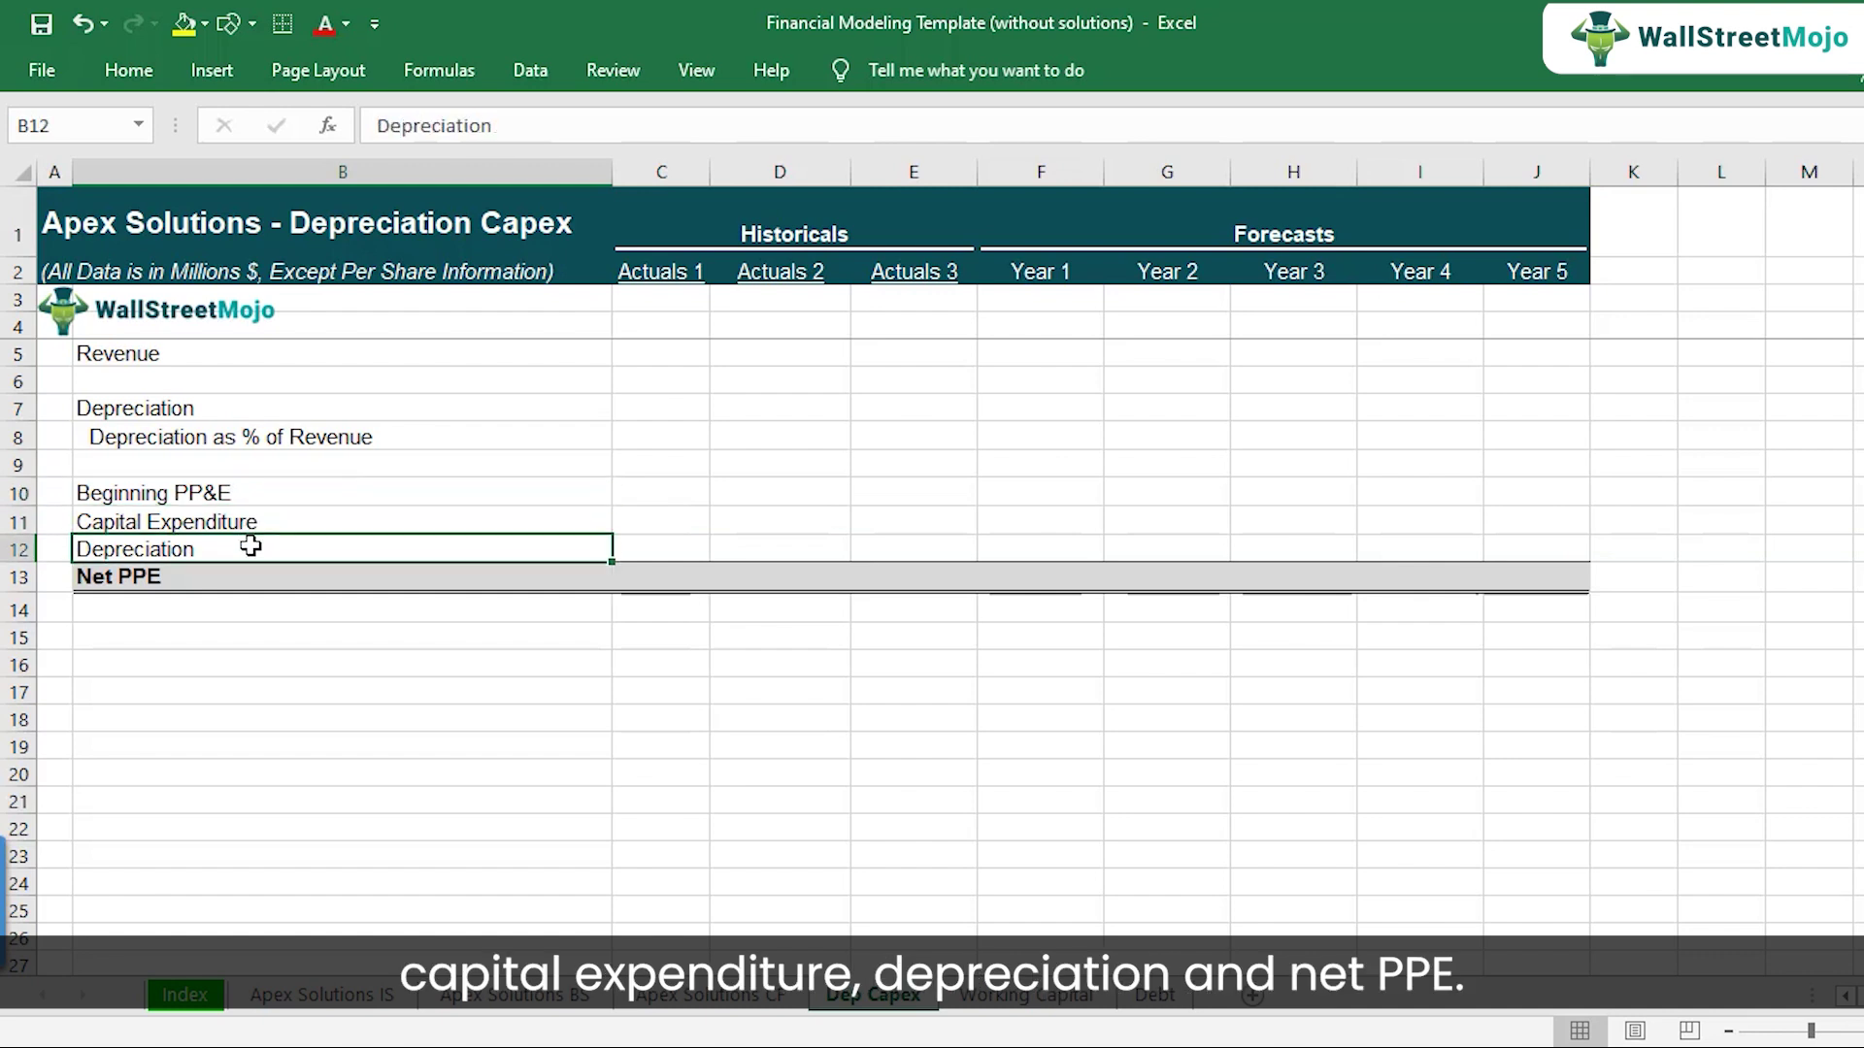
left_click(249, 577)
left_click(244, 524)
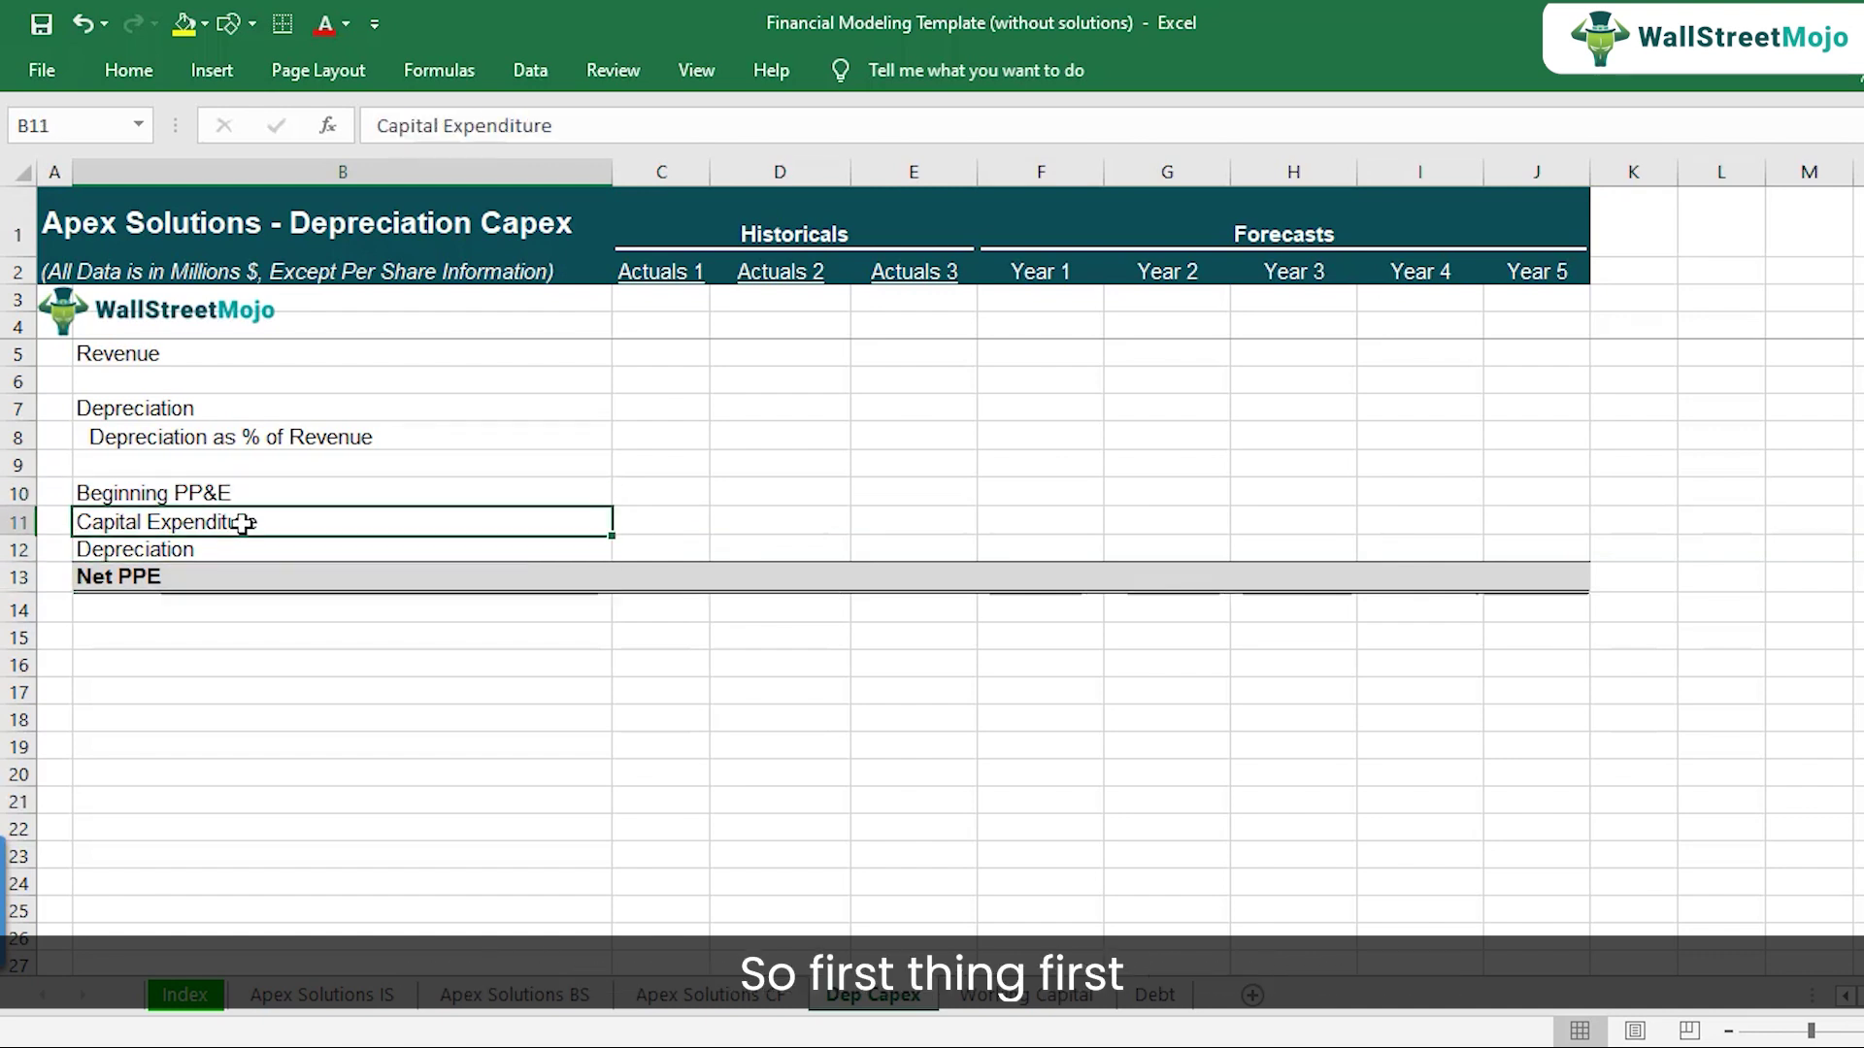
left_click(12, 522)
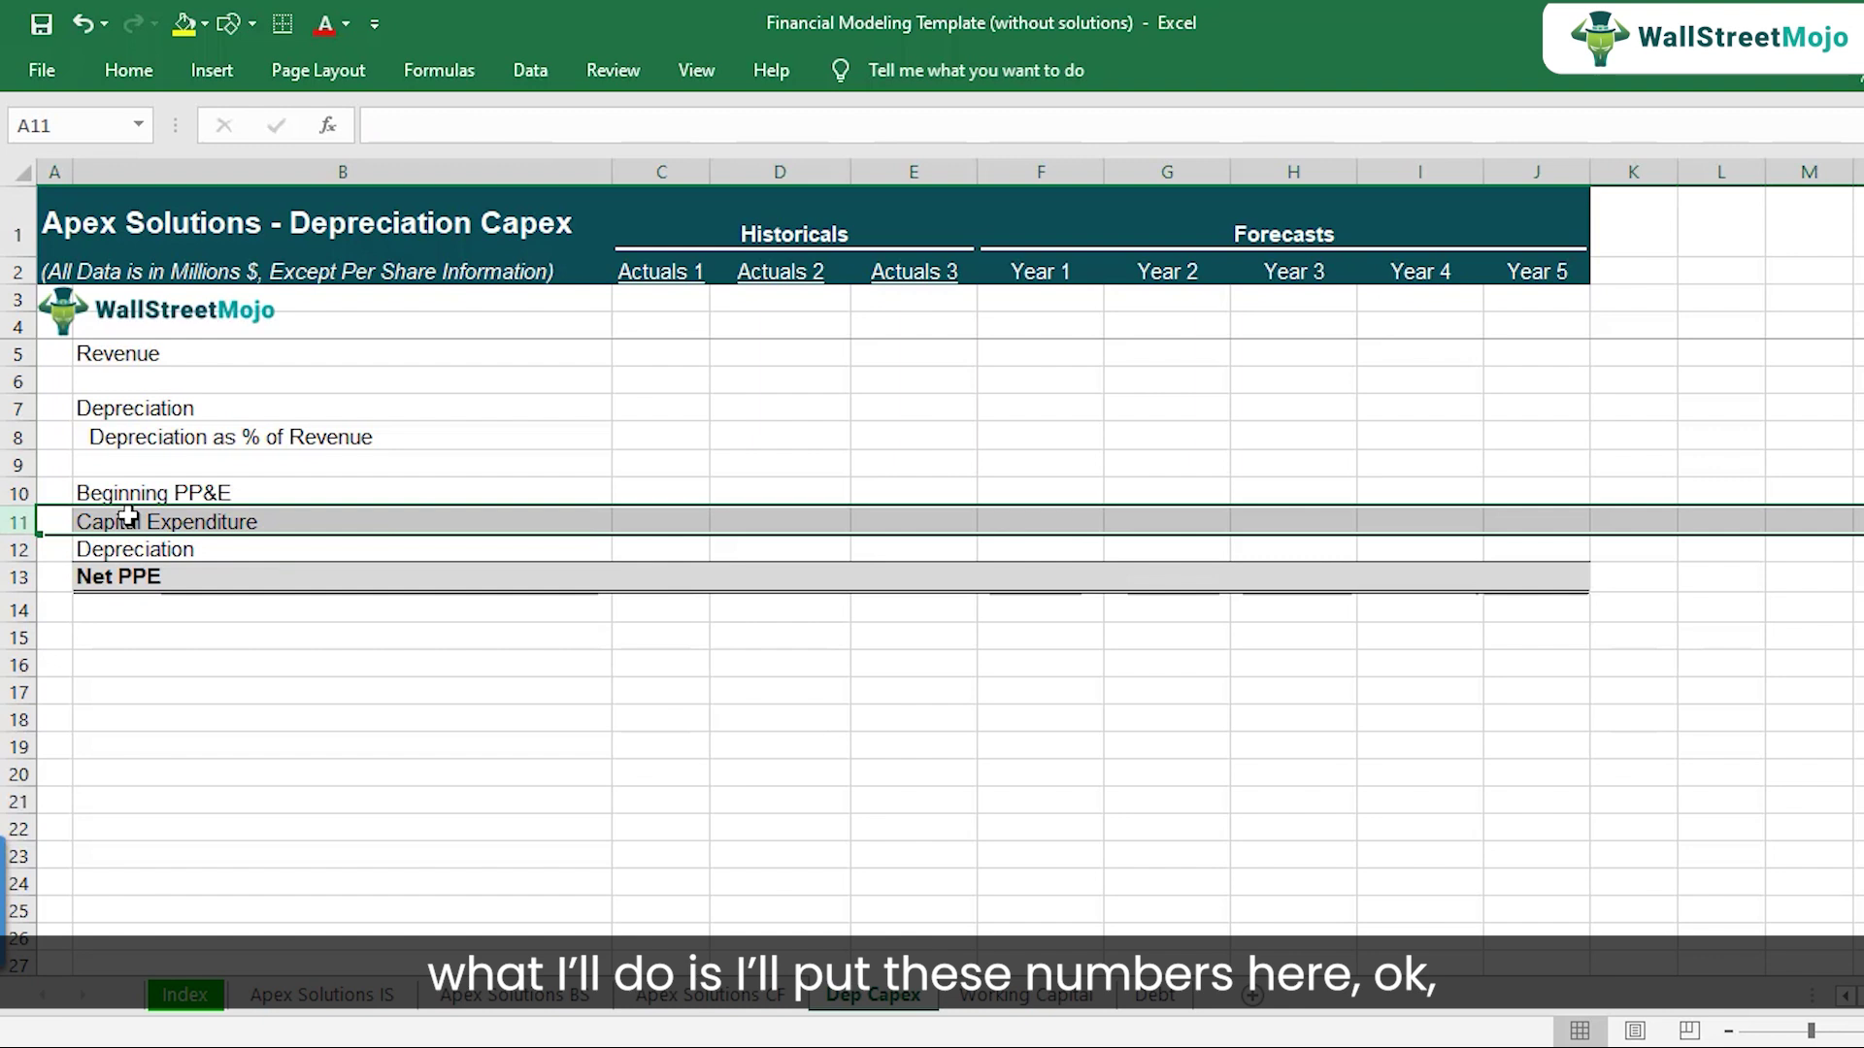
left_click(160, 521)
left_click_drag(1038, 525, 1529, 527)
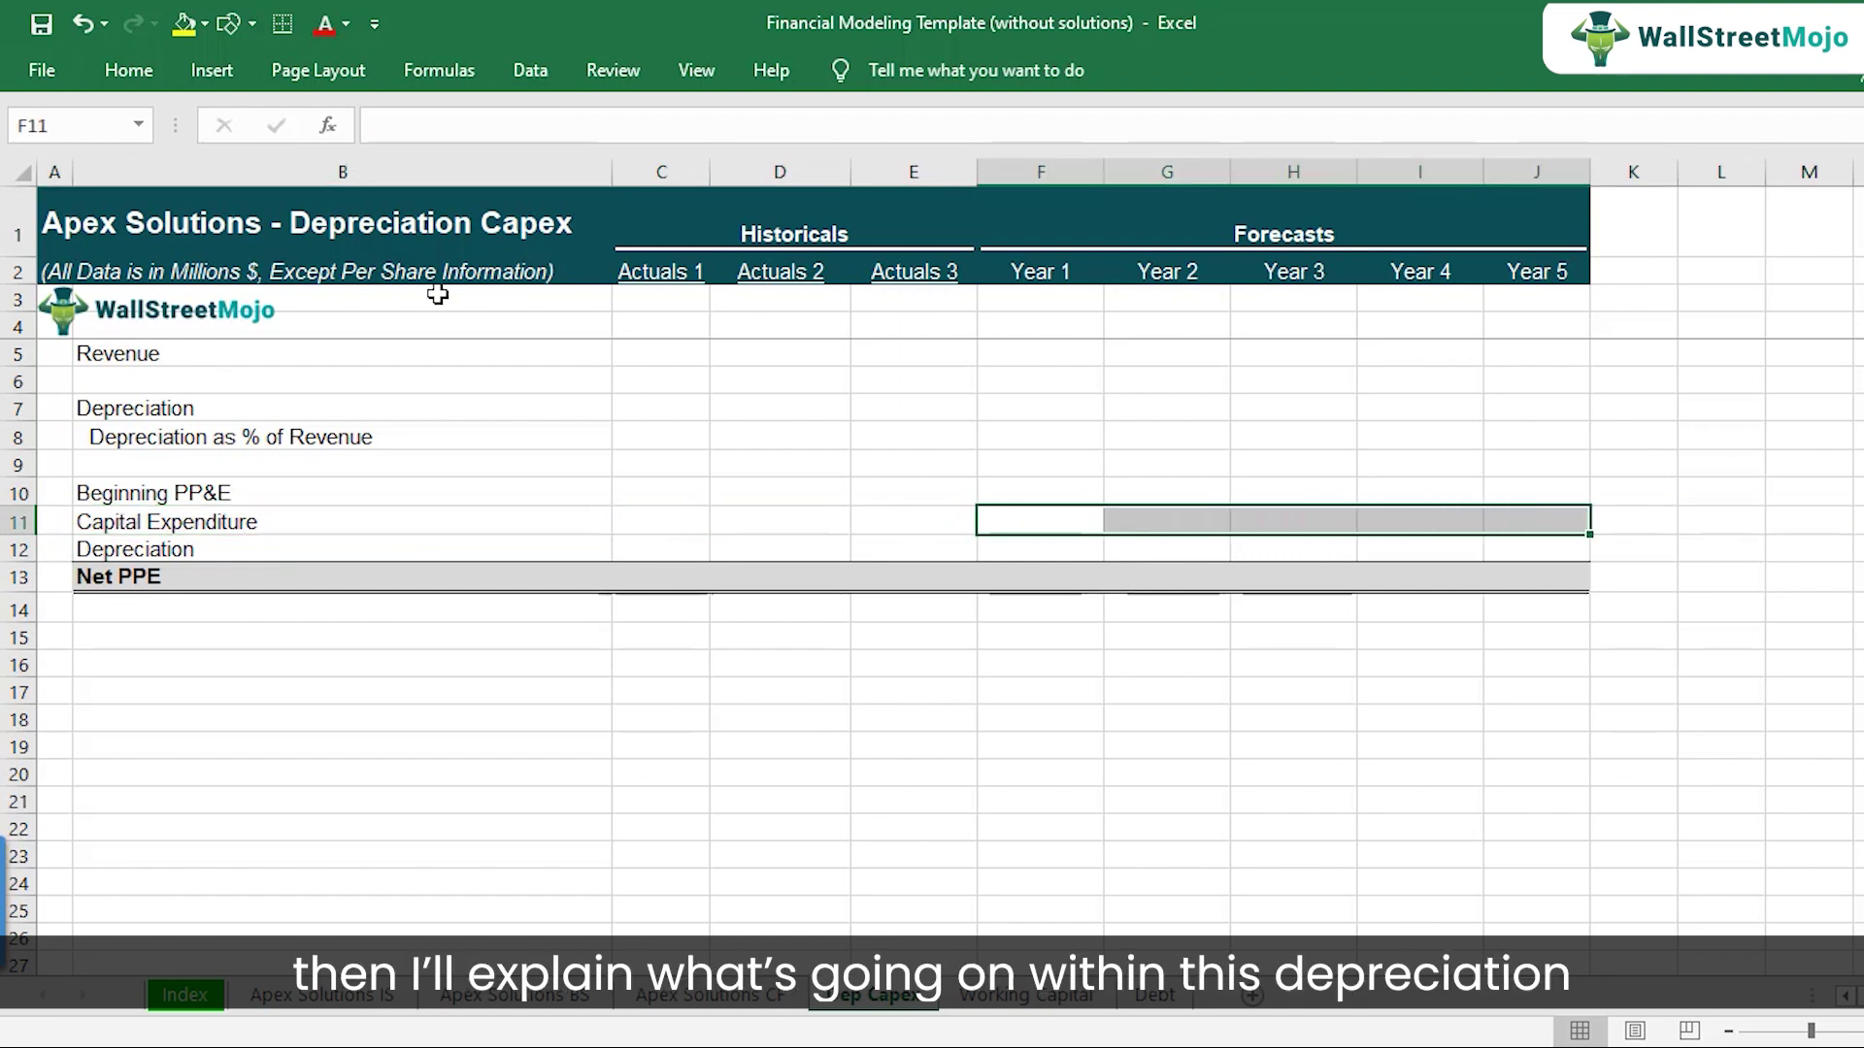
left_click(321, 521)
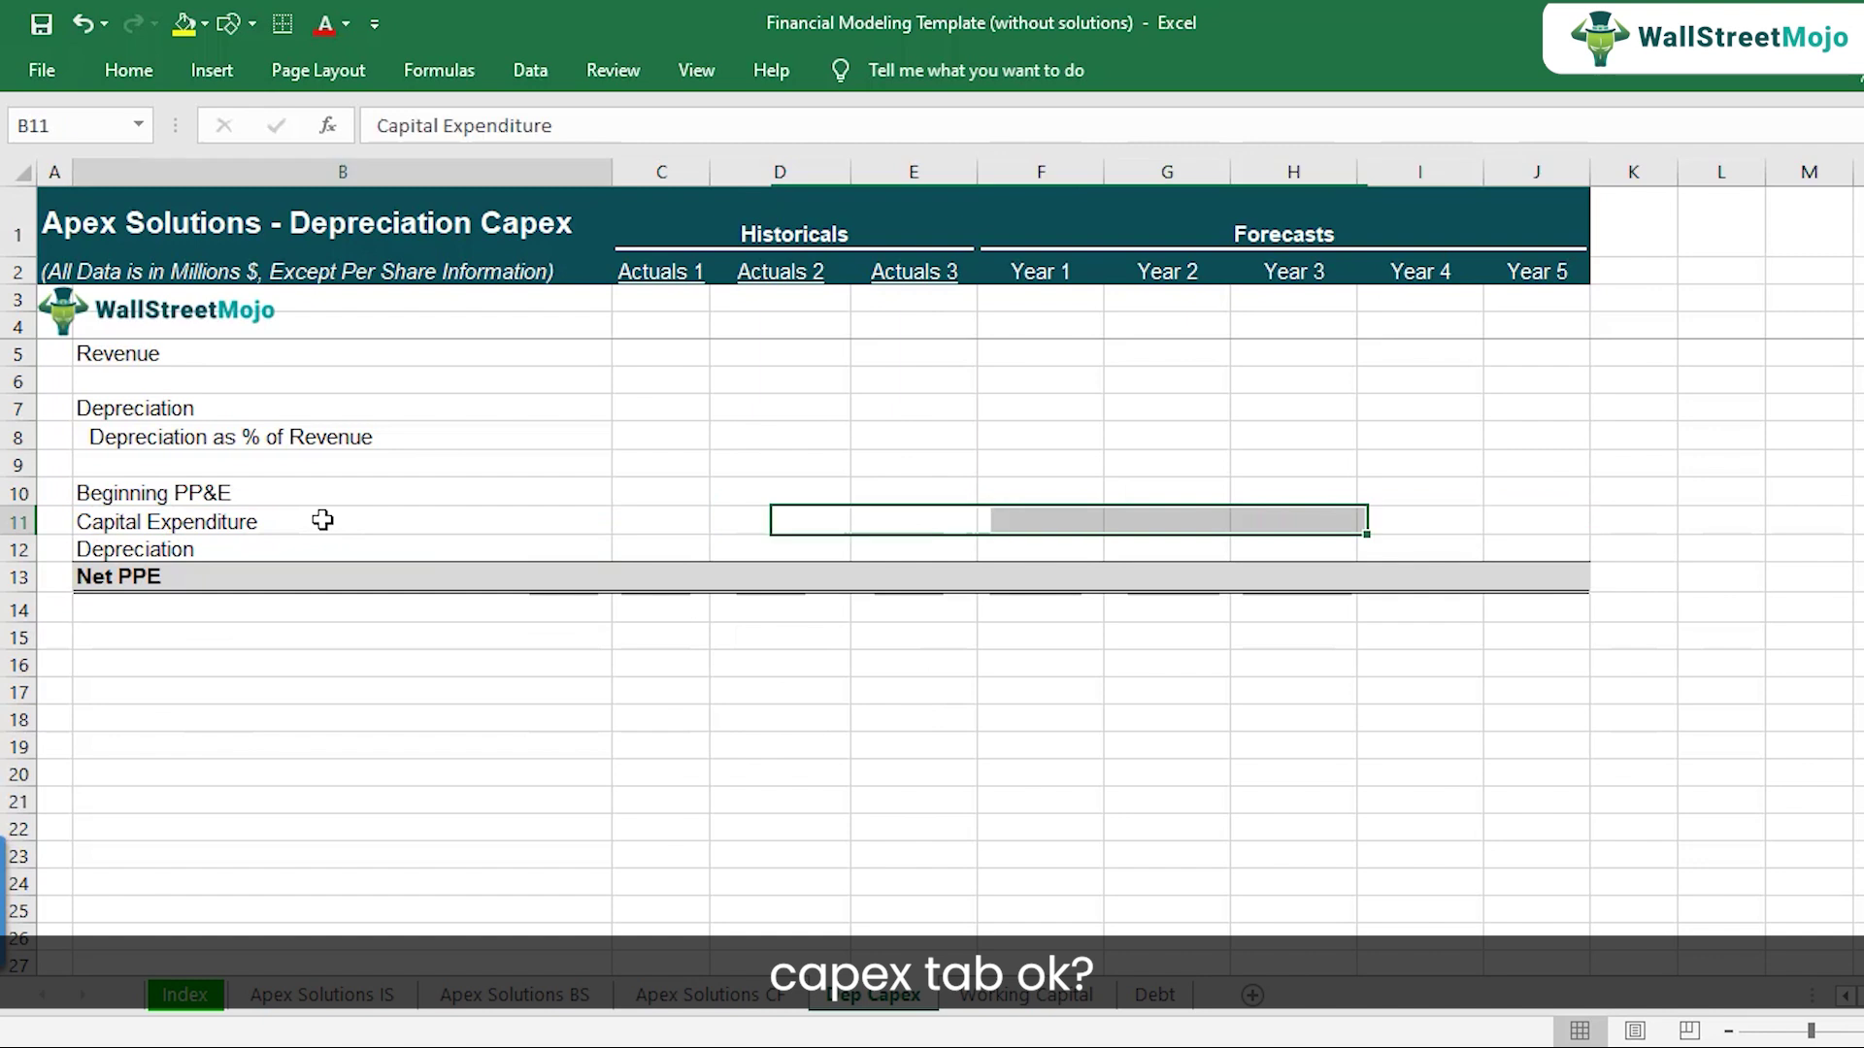
- Enter capital expenditure of 10,000 for Year 1 and 11,500 for Year 2 in row 11
left_click(1082, 518)
type("10,000")
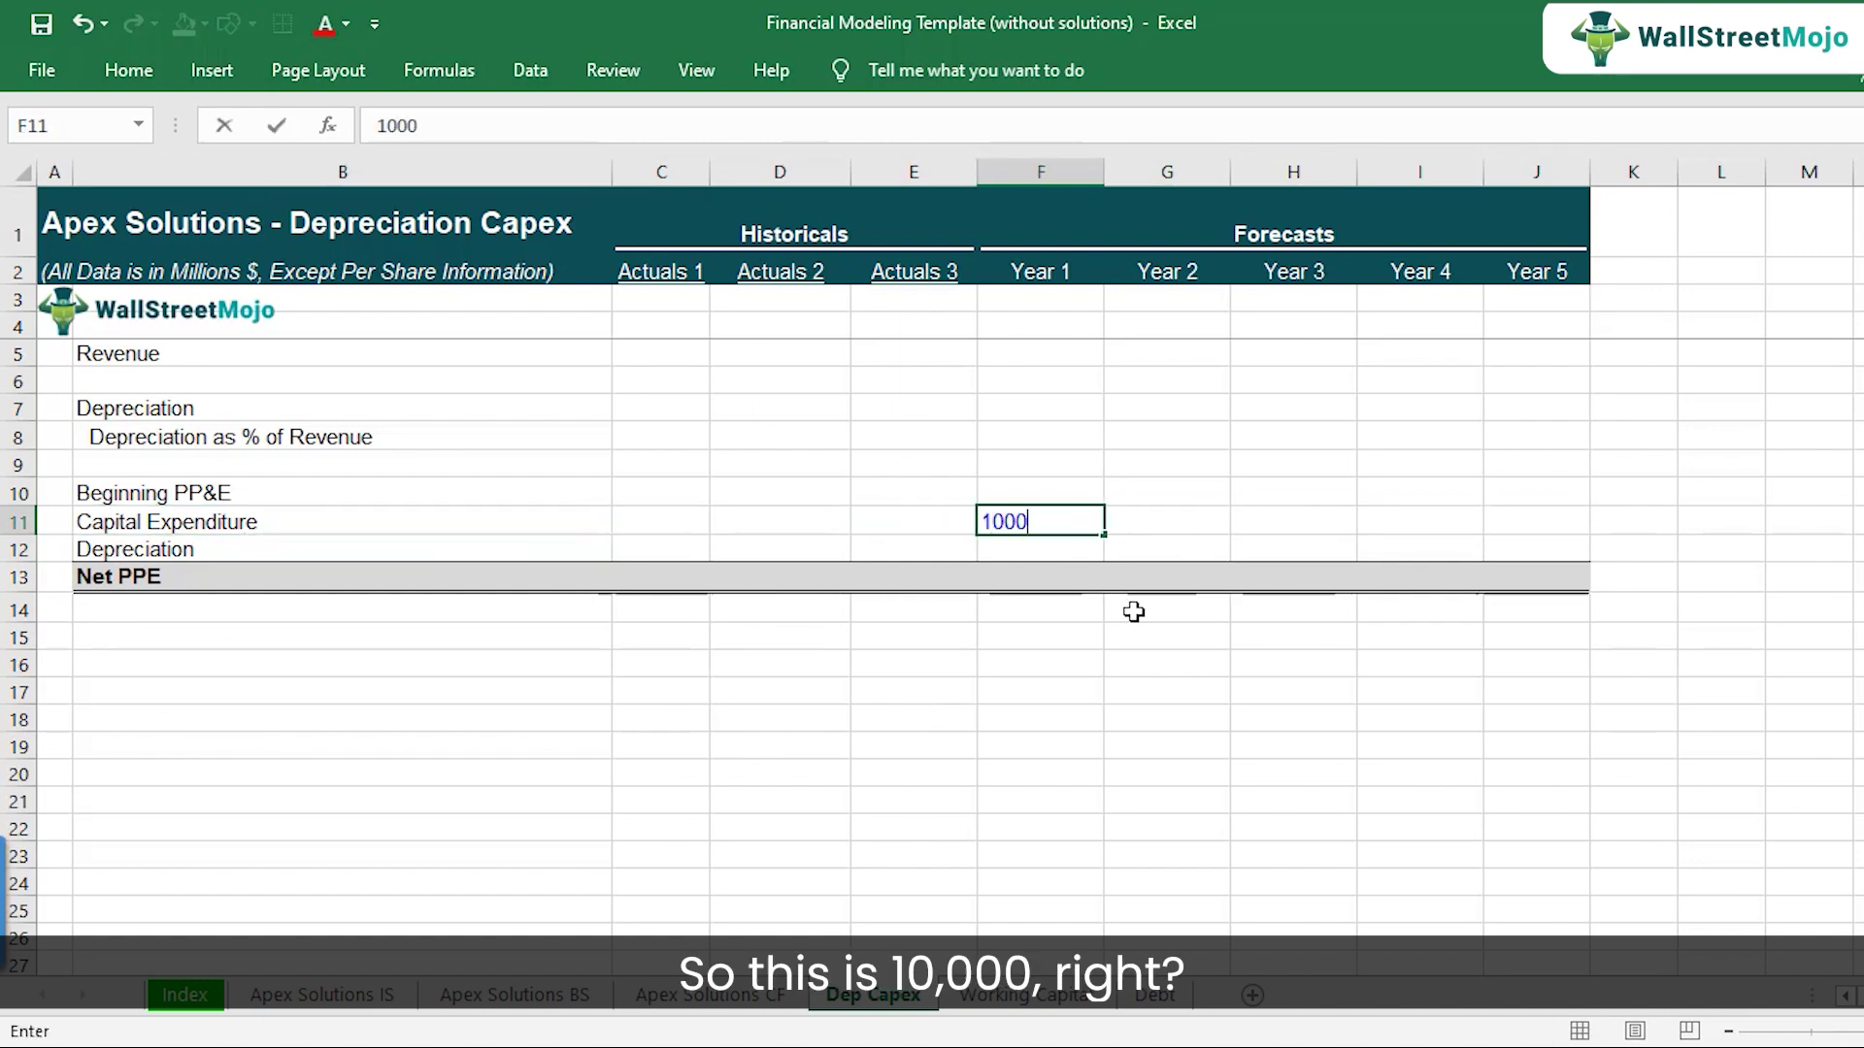
key("Tab")
type("11500")
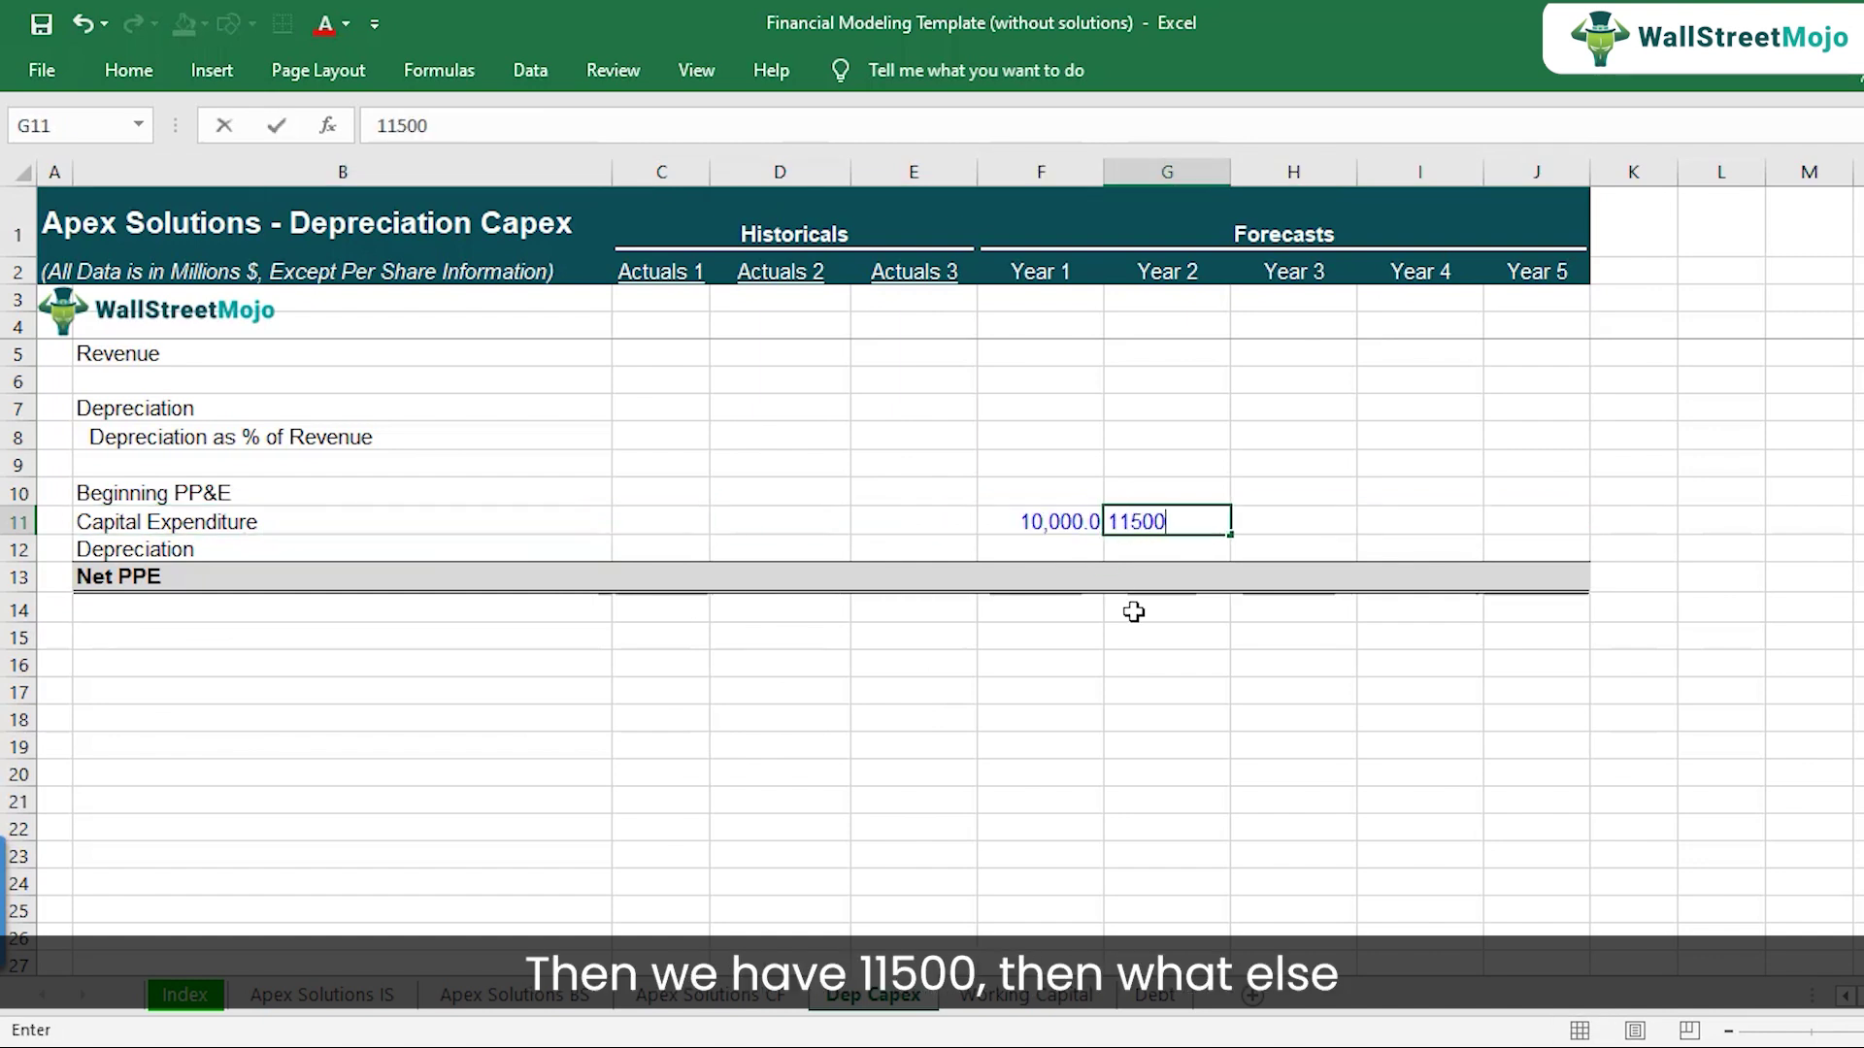
key("Tab")
- Enter capital expenditure of 13,000, 13,500 and 15,000 for Years 3 to 5, checking the figures against the PDF, and select the entered forecasts
key("alt+Tab")
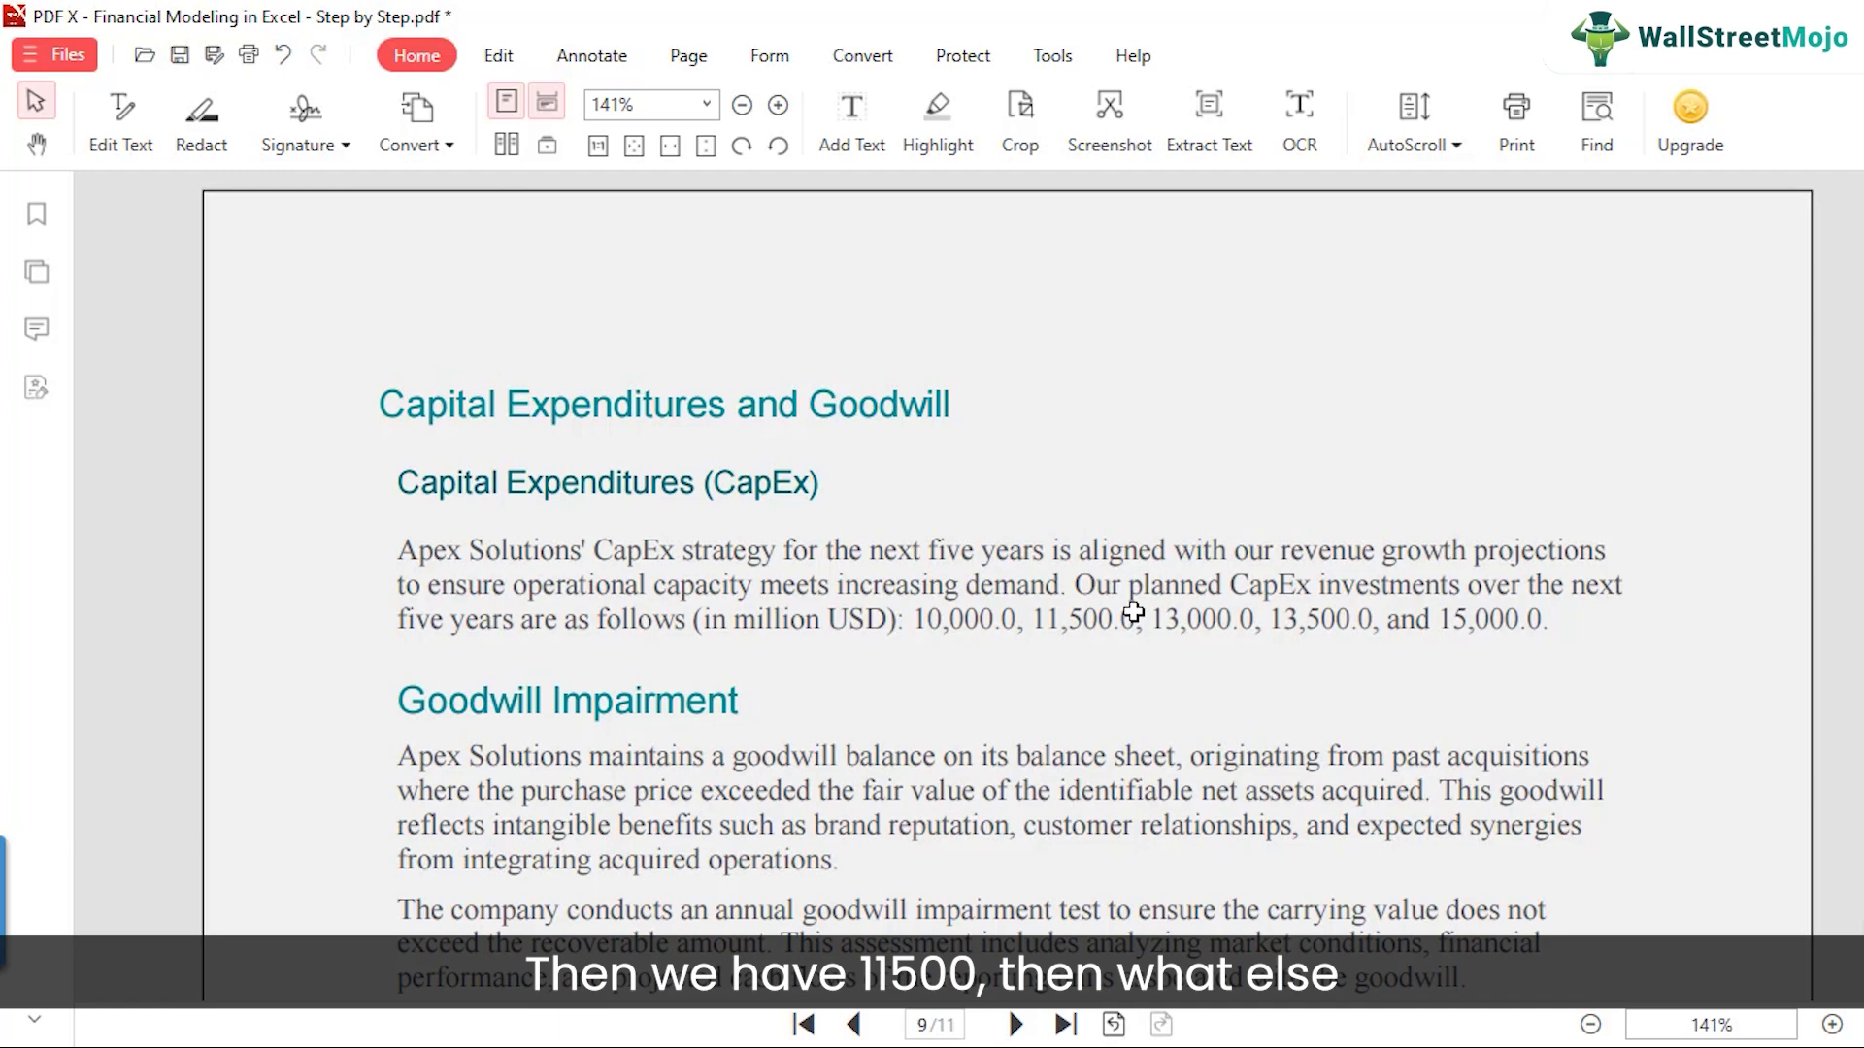
key("alt+Tab")
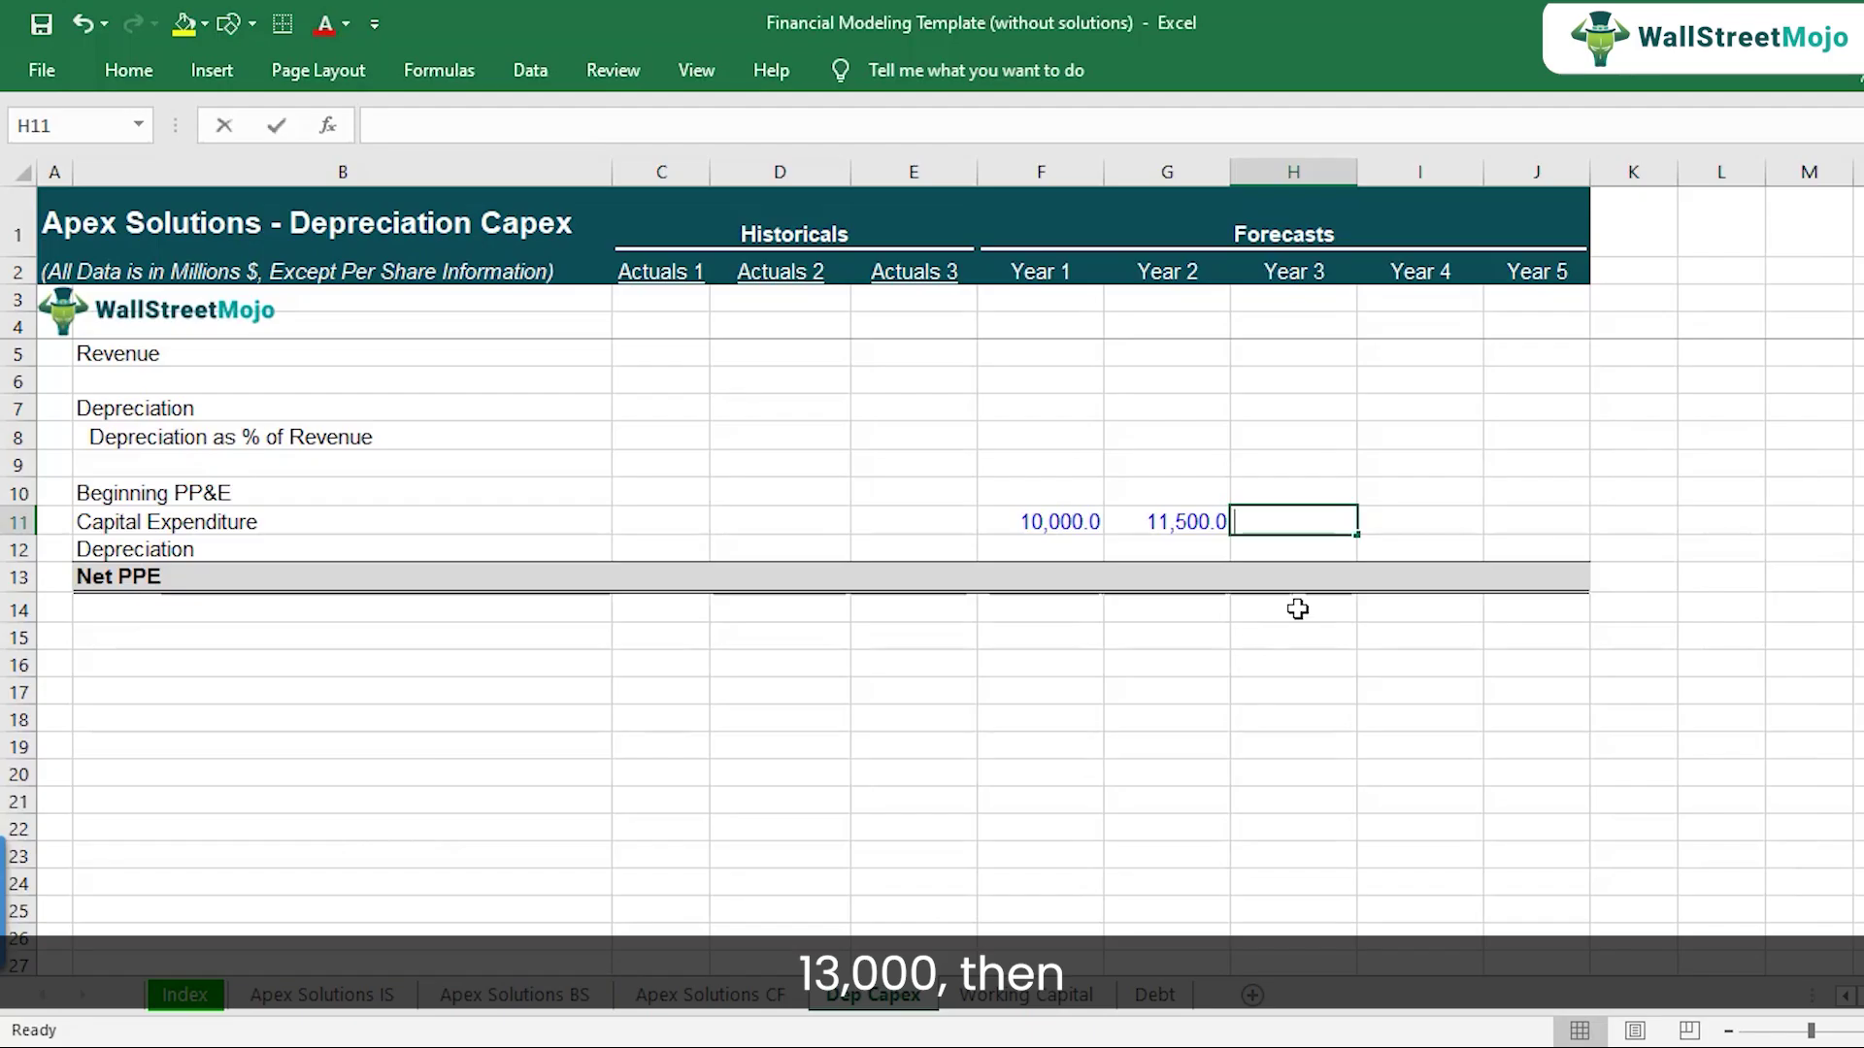
type("13000")
key("alt+Tab")
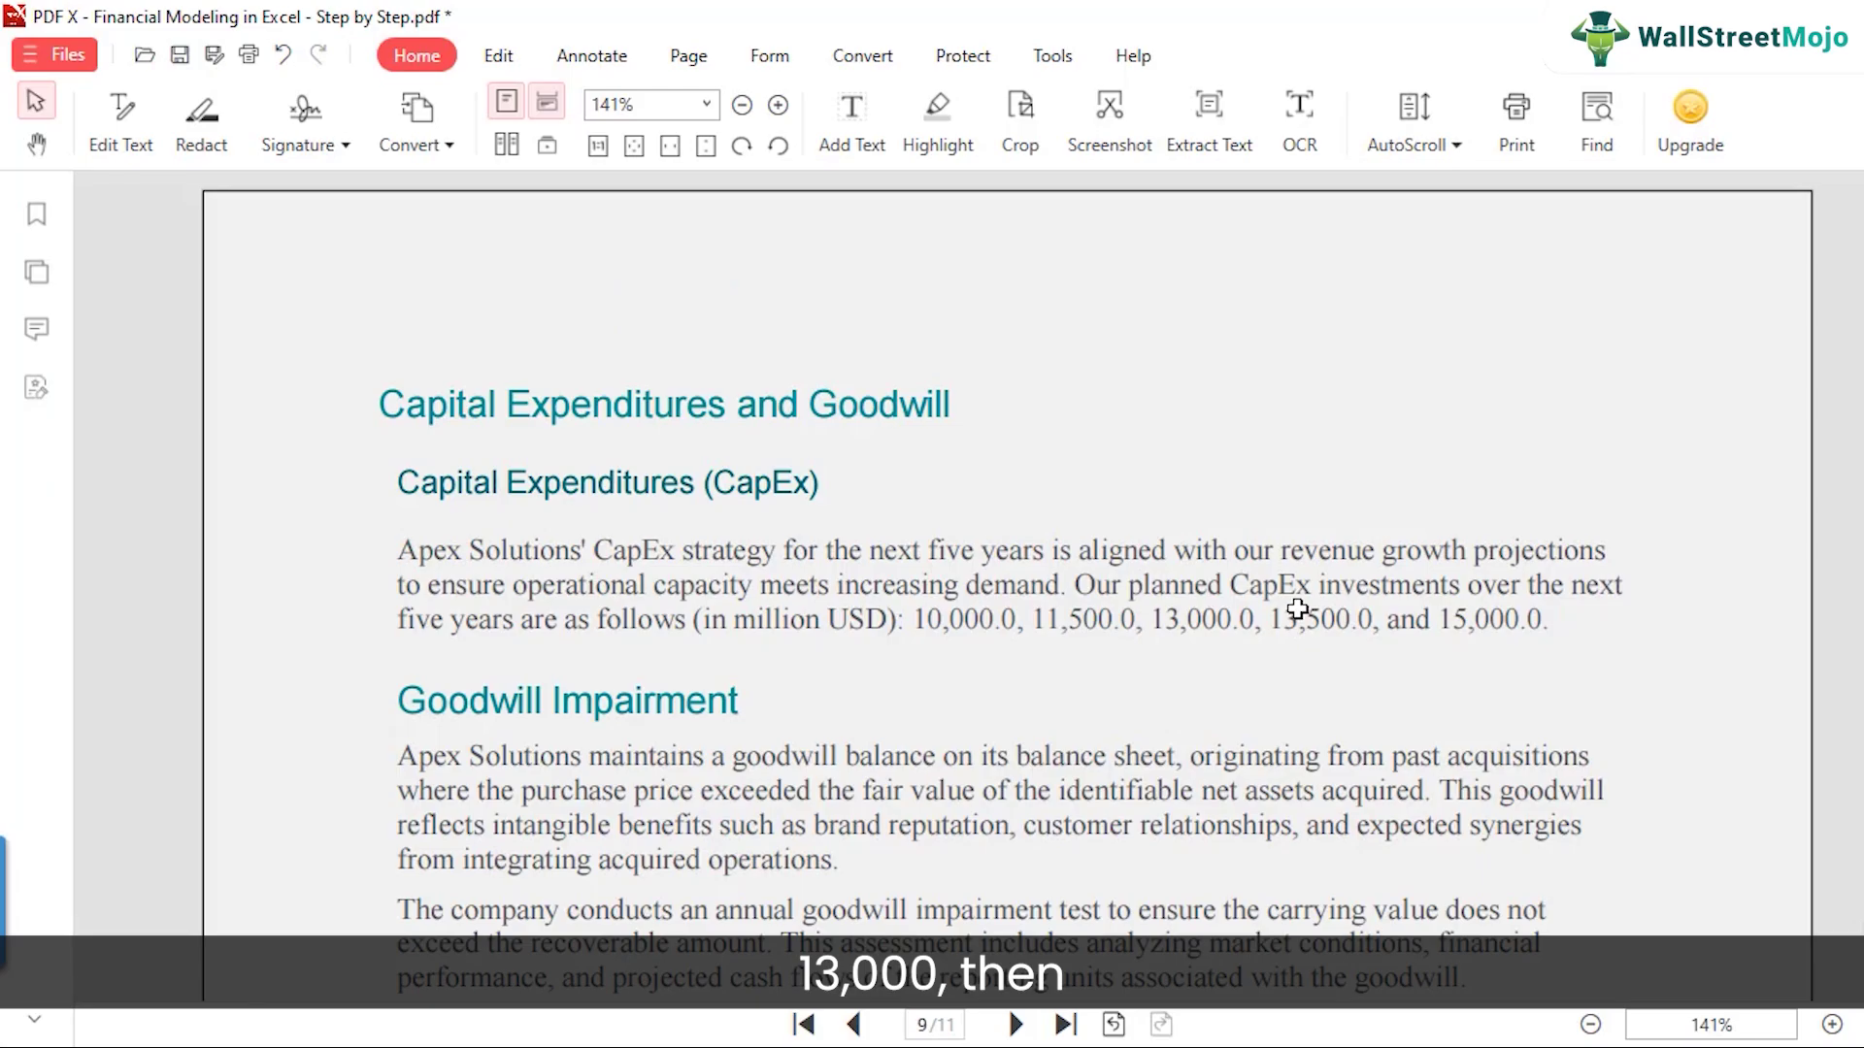
key("alt+Tab")
type("13500")
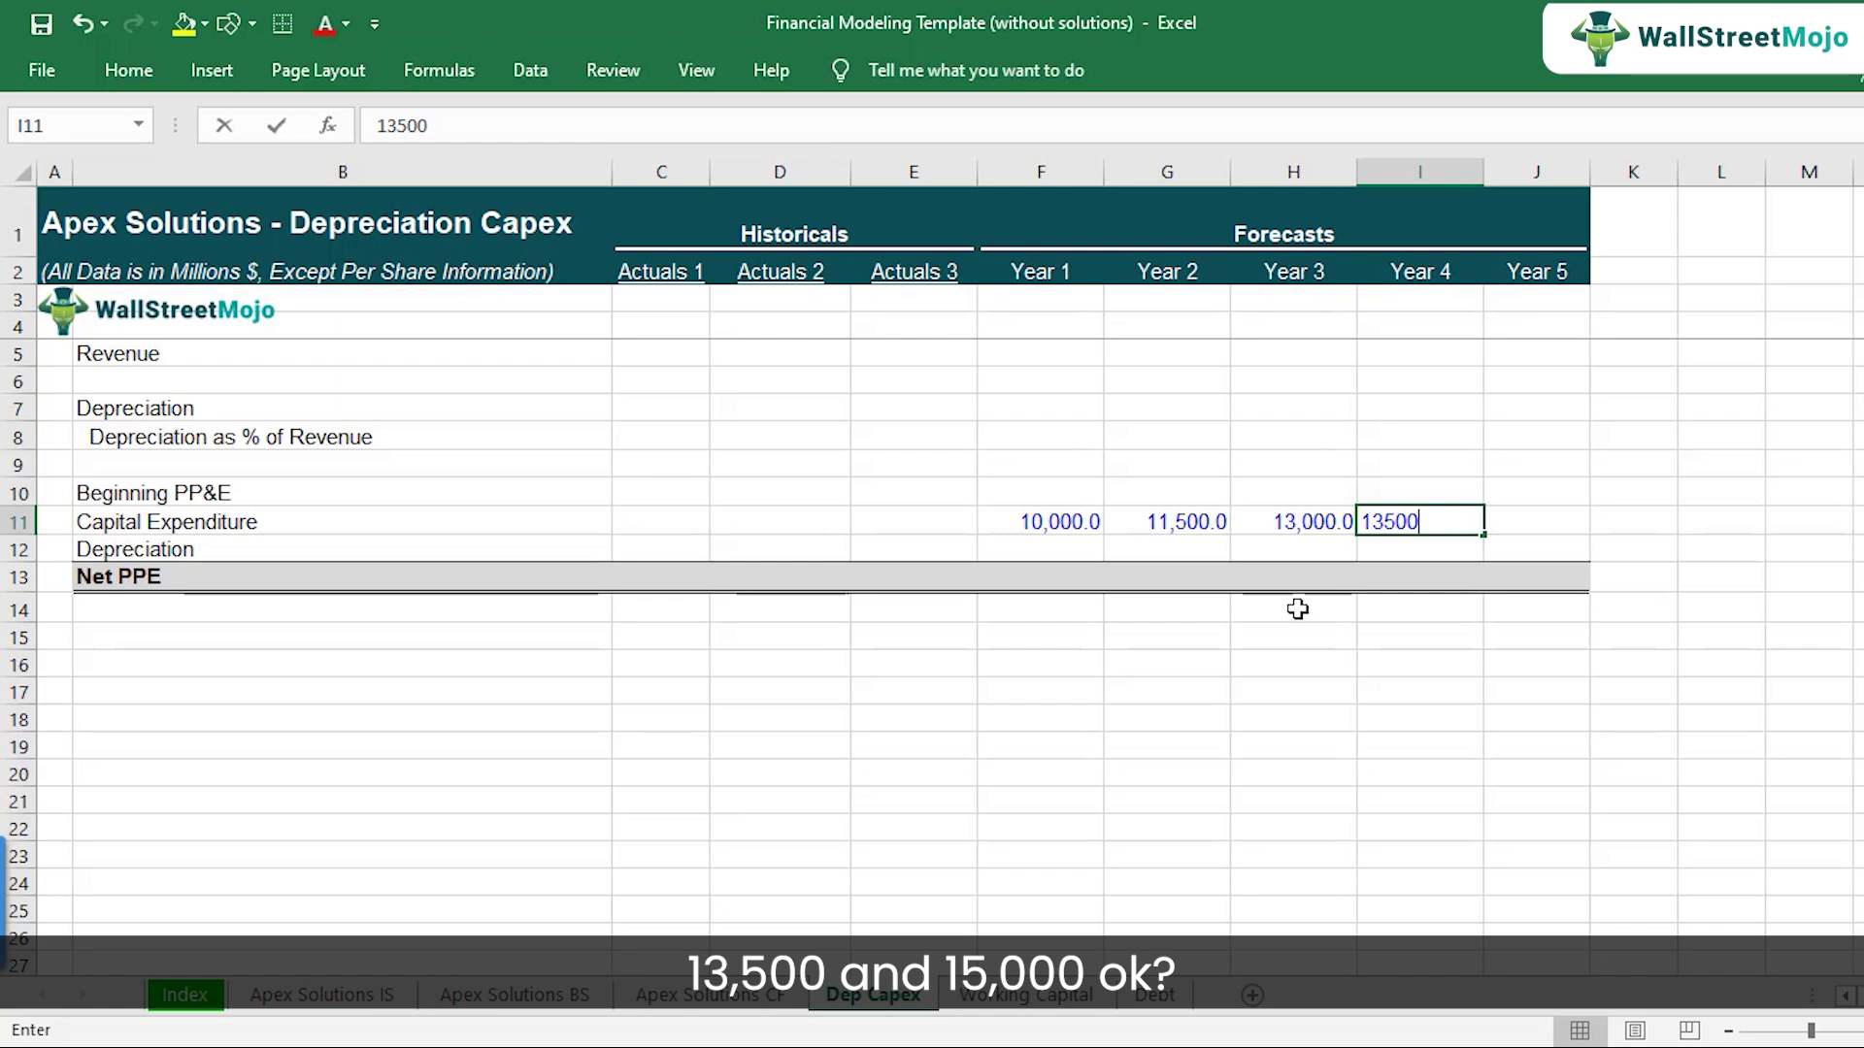
key("Tab")
type("15000")
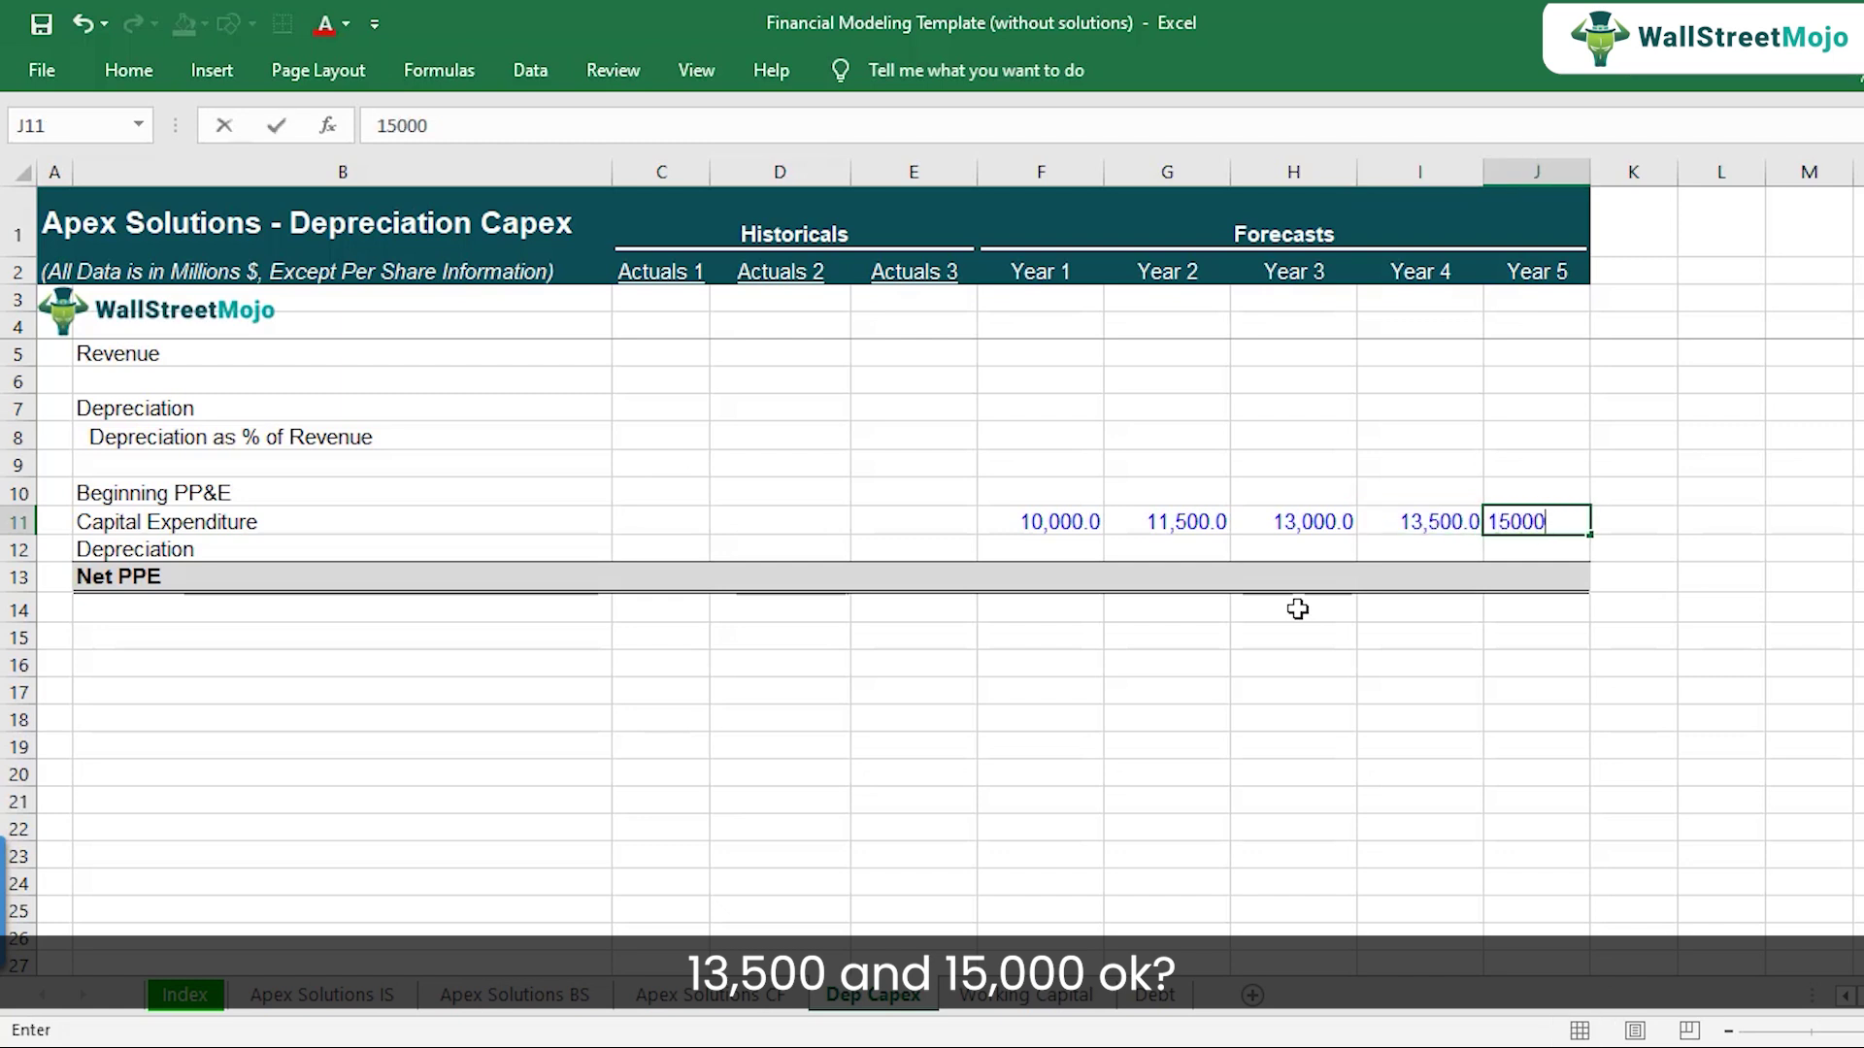
key("ctrl+Return")
key("shift+Left")
key("shift+Left")
key("shift+Left")
key("shift+Left")
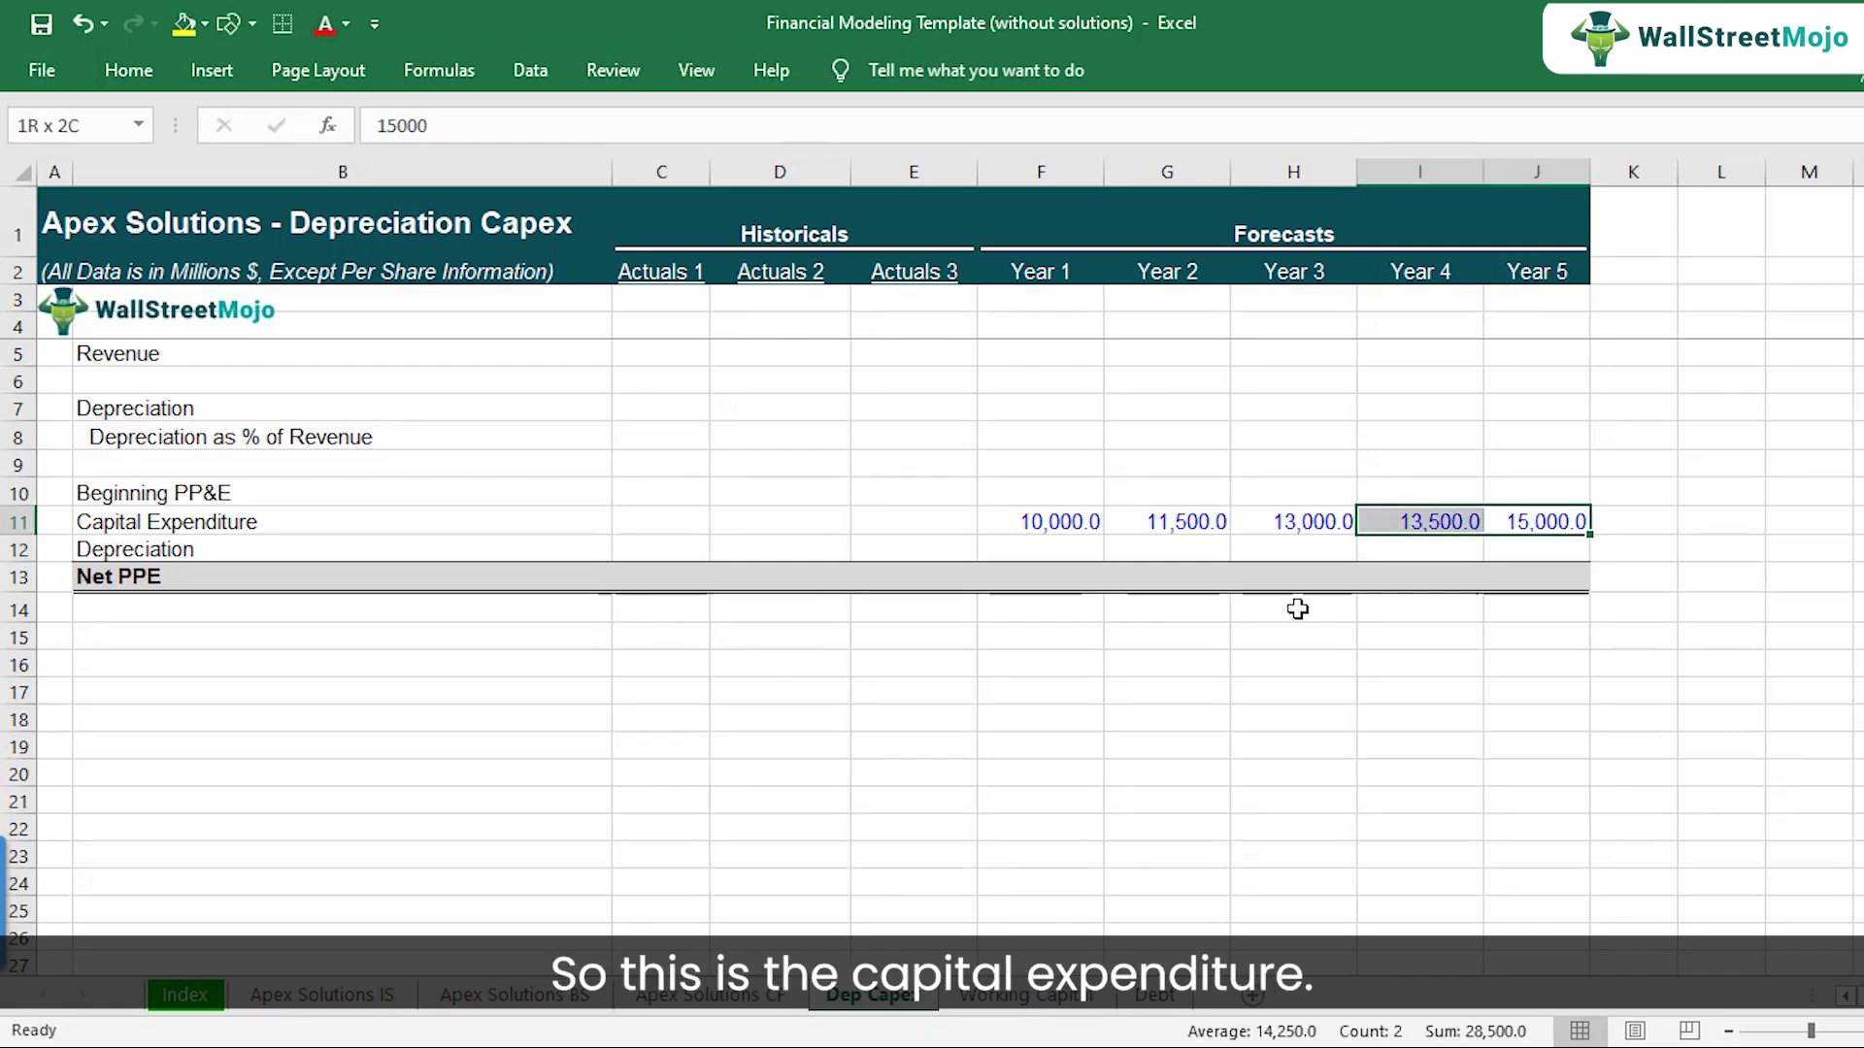
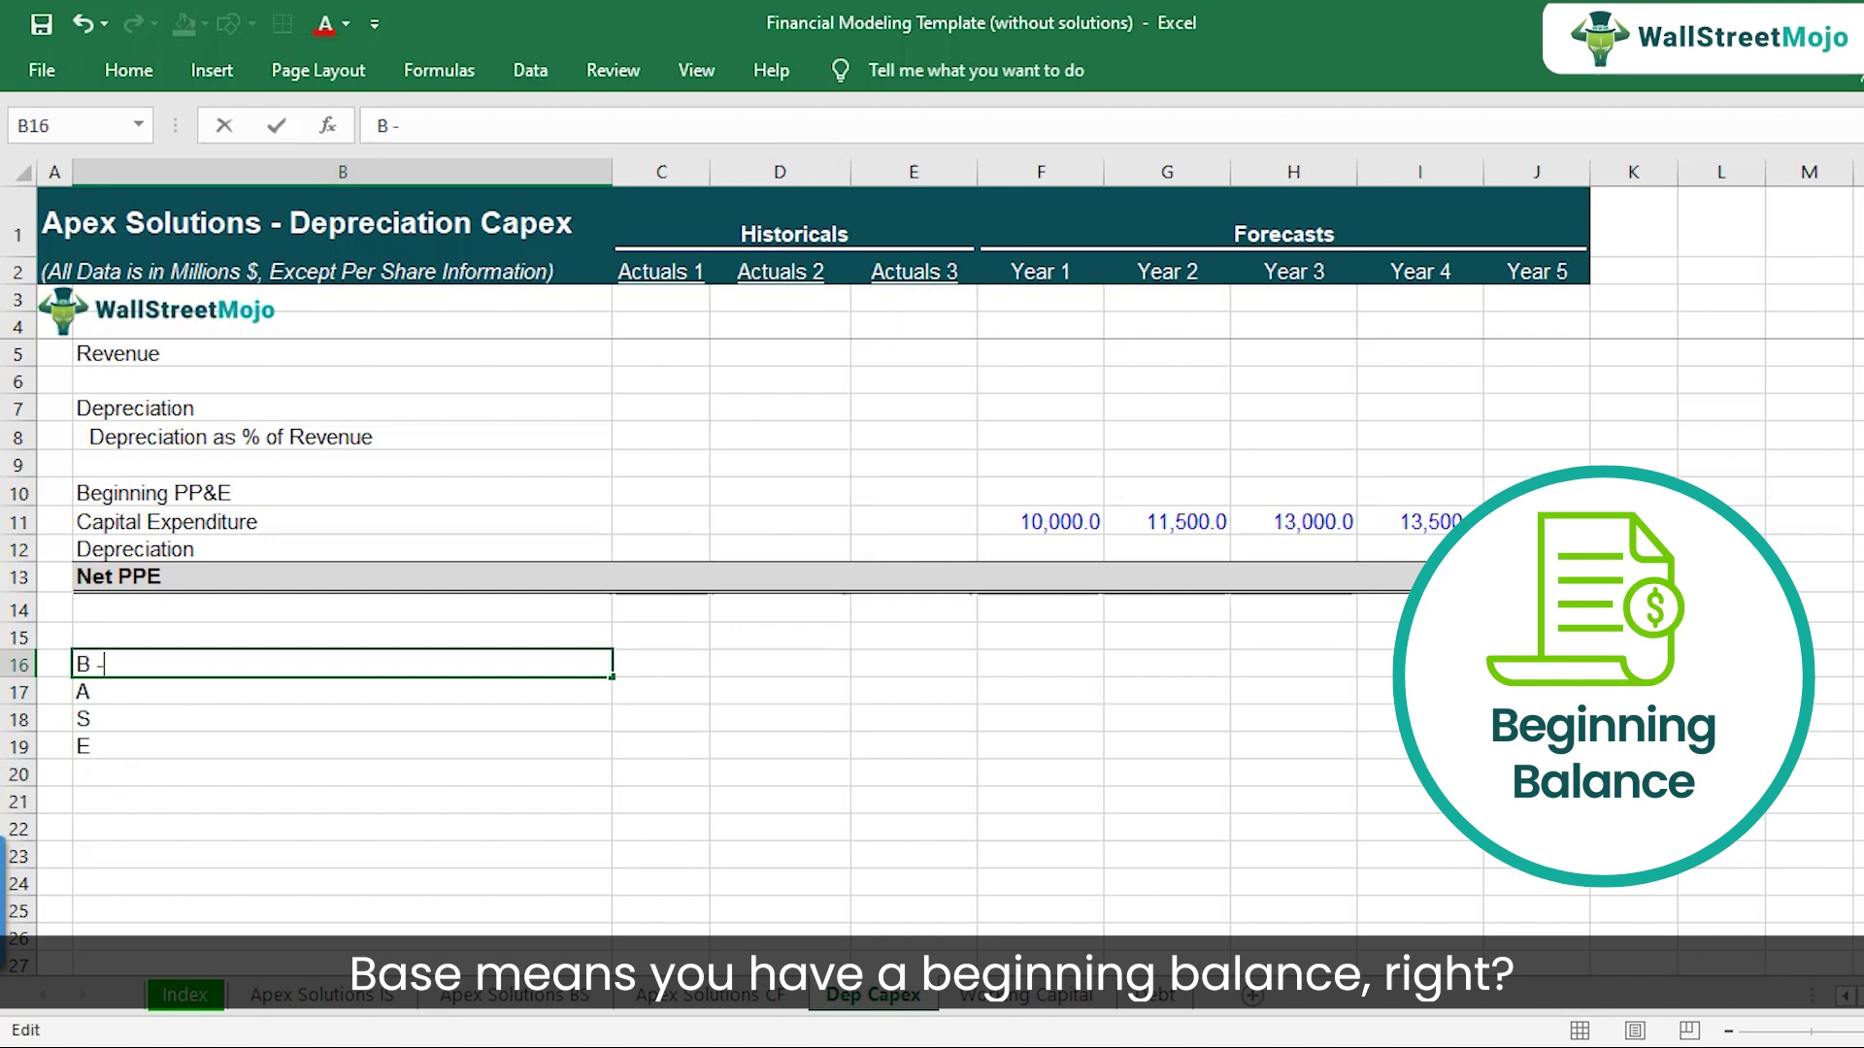
- Complete the note in B16 as "B - Beginning Balance (PPE)"
type("Balance (PP")
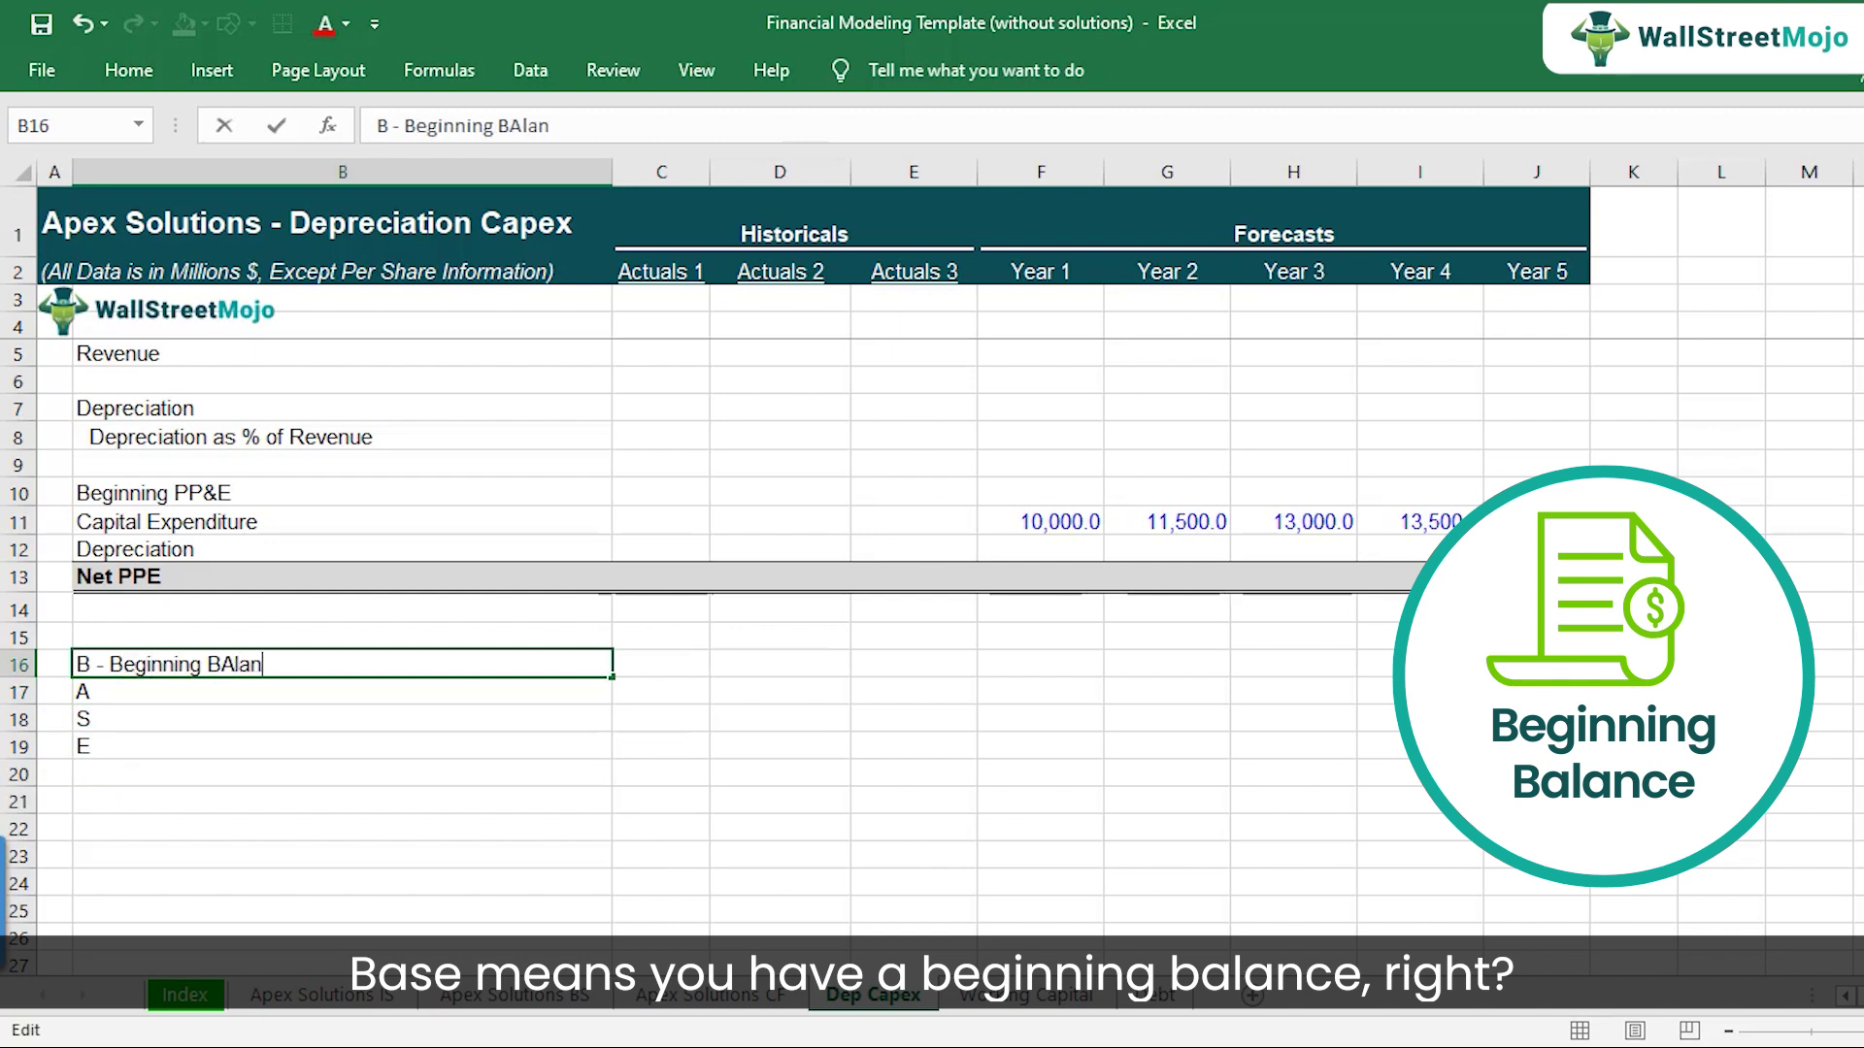
type("E)")
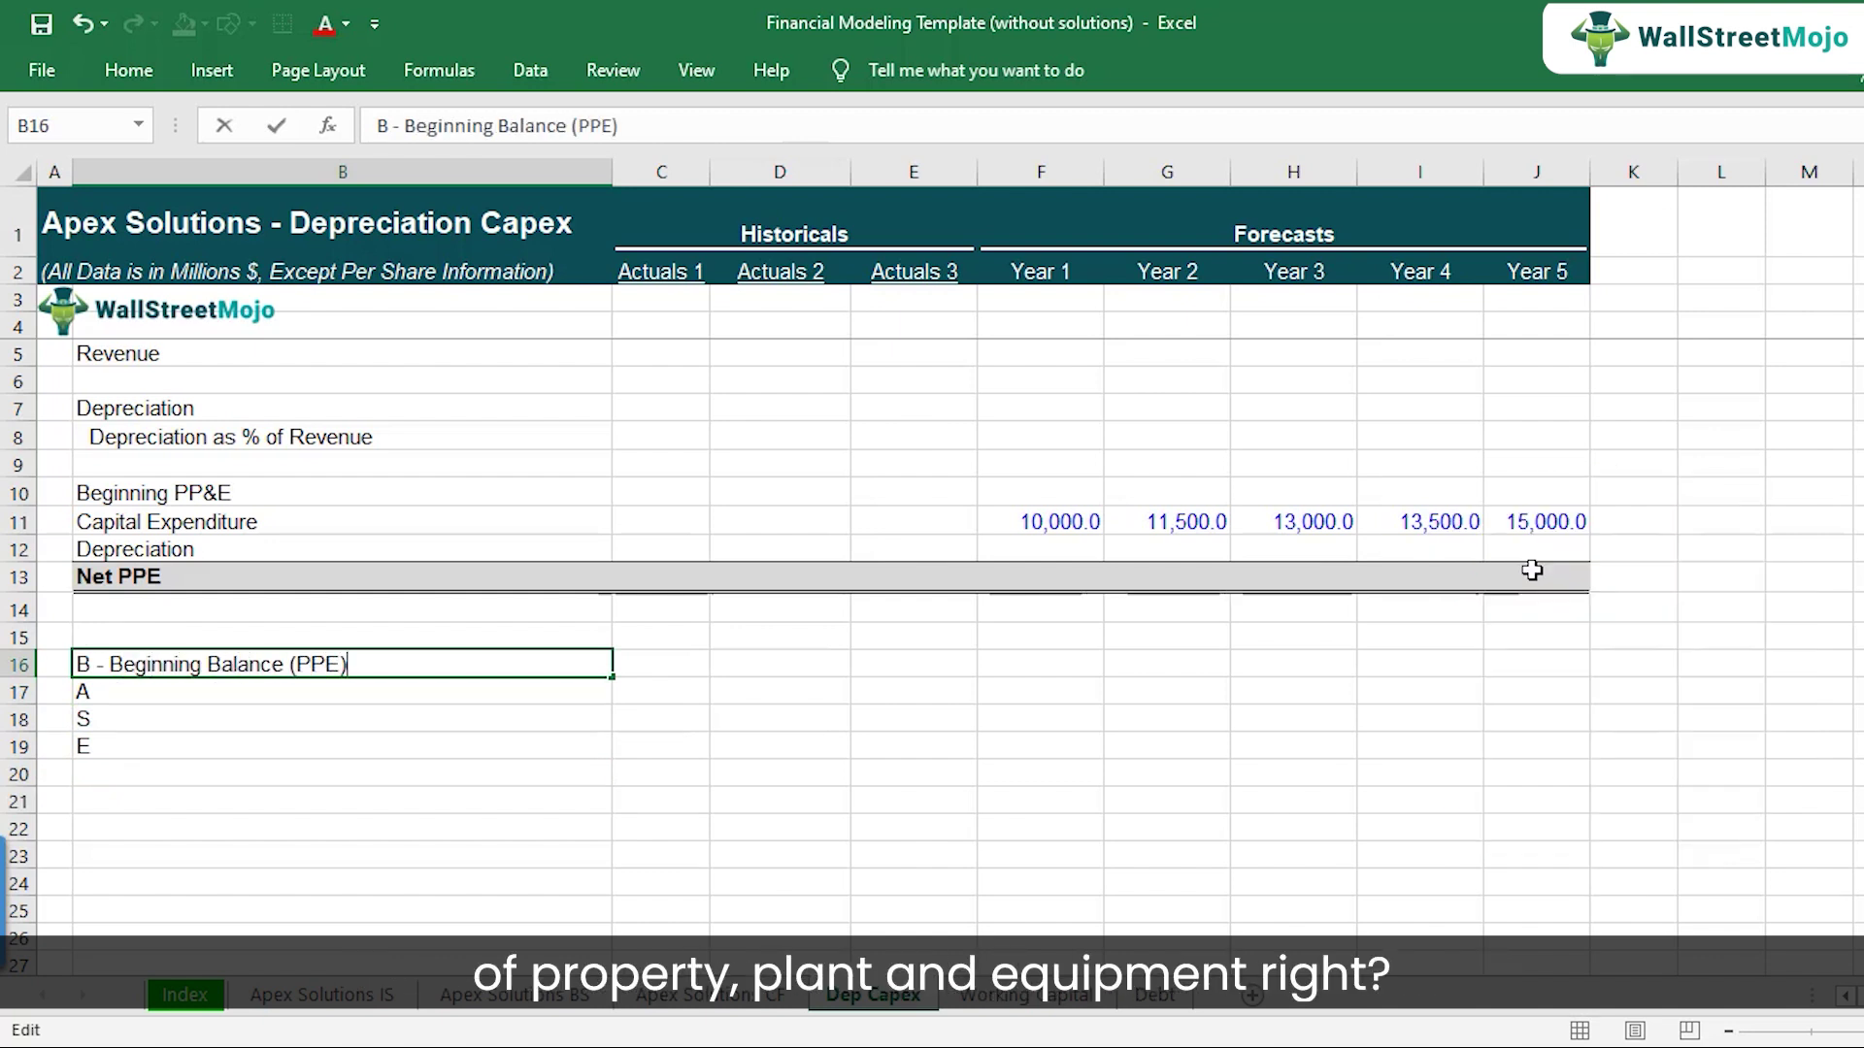
key("Return")
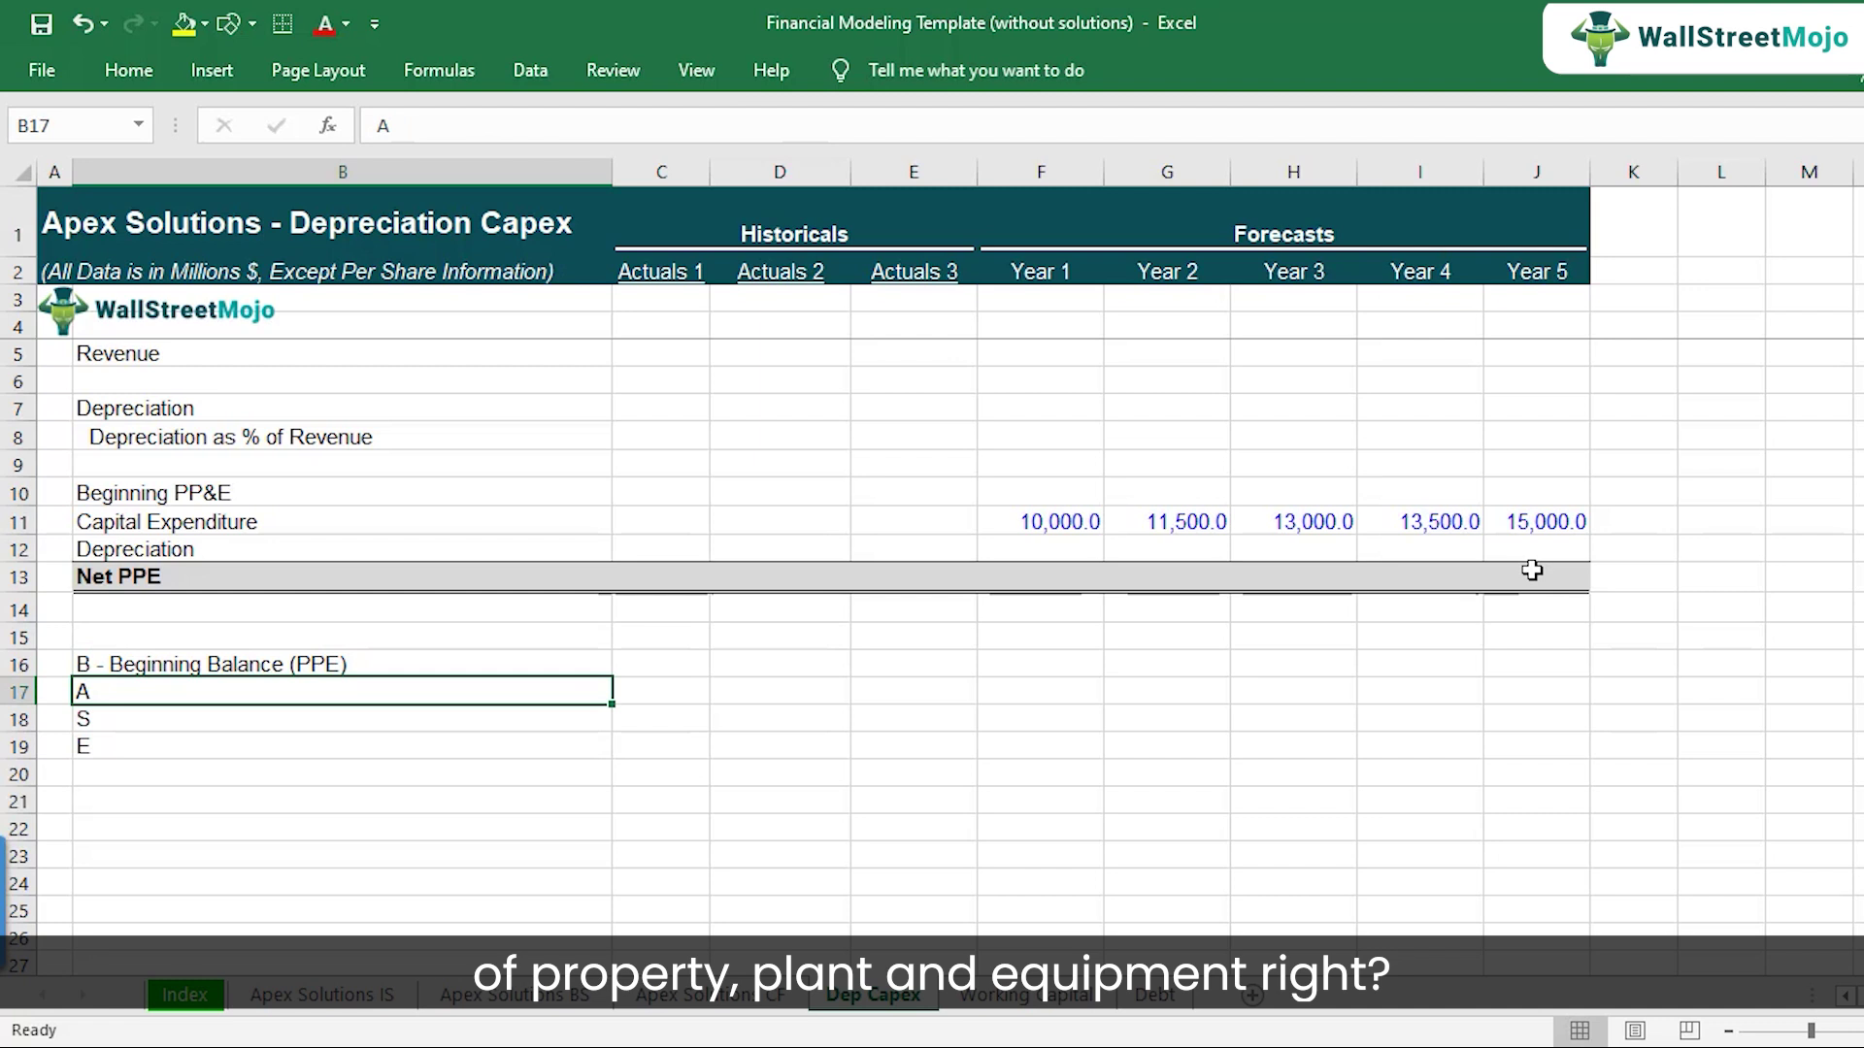
- Extend the note in B17 to read "A - Addition"
key("F2")
type("-")
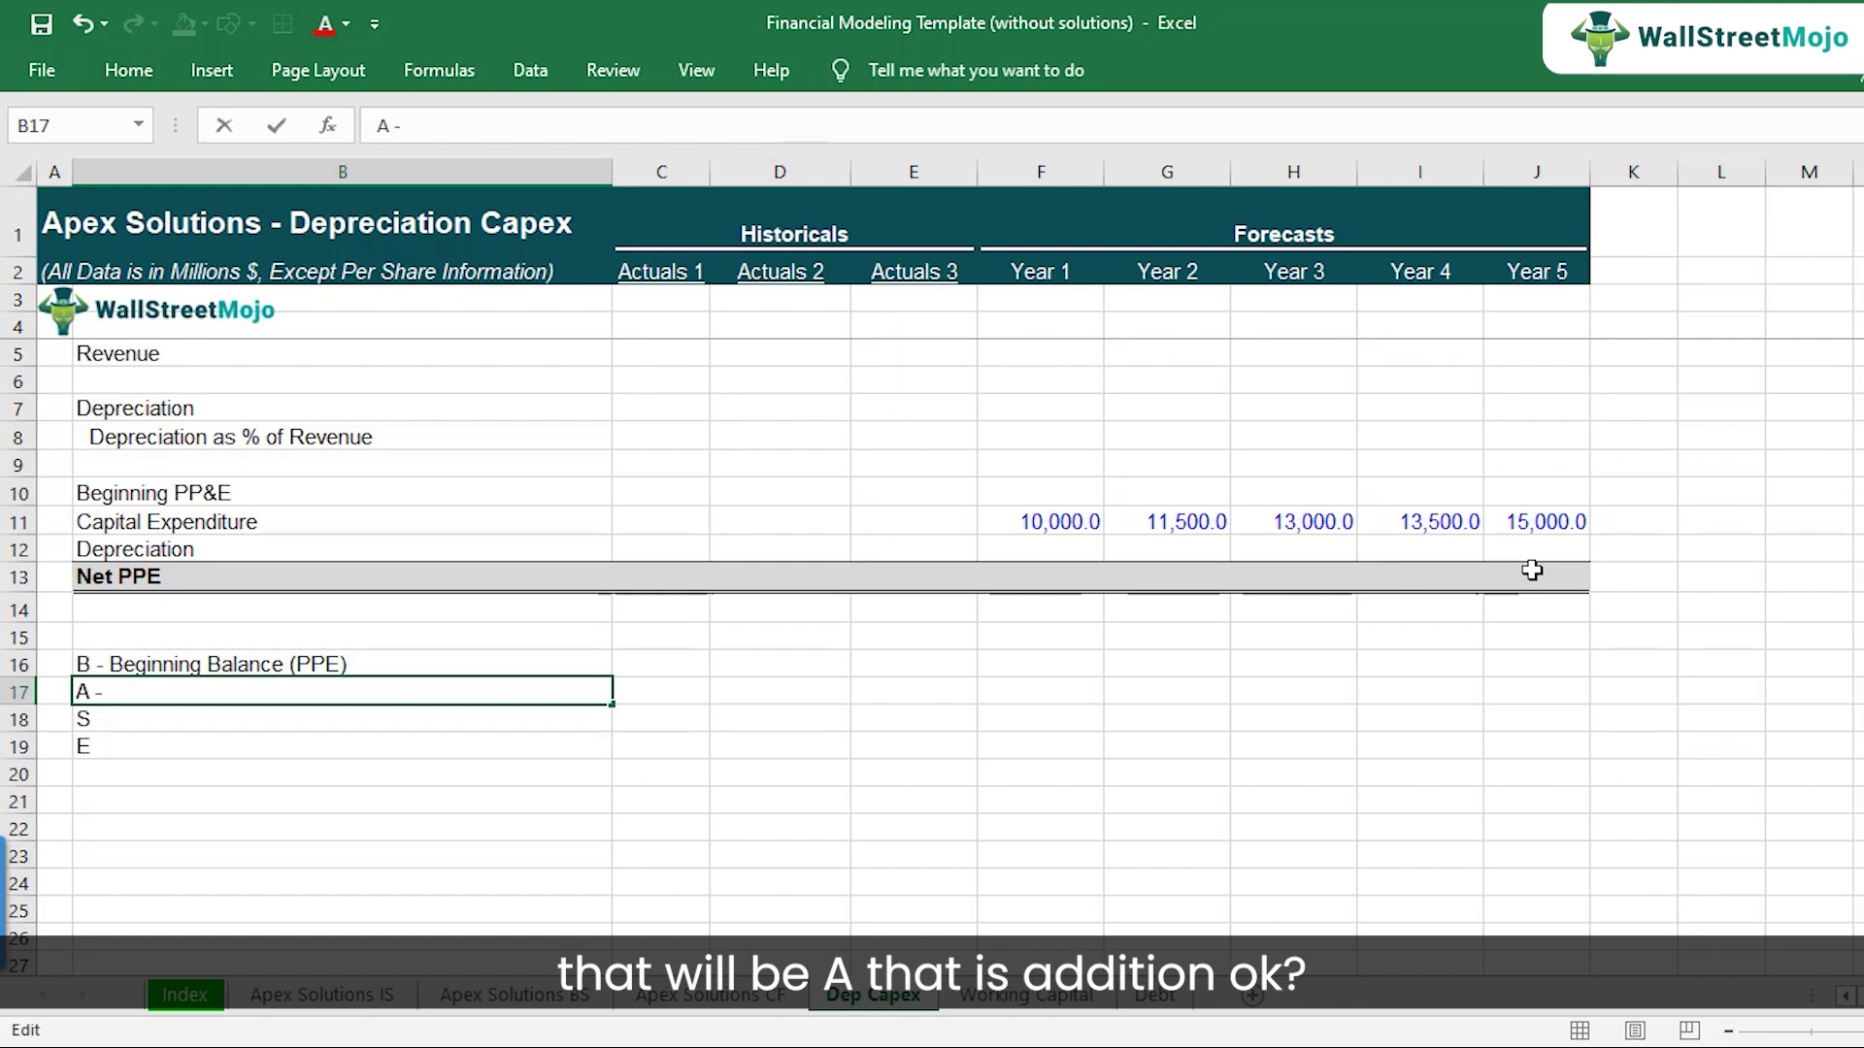
type("Addtion")
key("BackSpace")
key("BackSpace")
type("ition")
key("Return")
key("Up")
key("Up")
key("Up")
key("Up")
key("Up")
key("Up")
key("Up")
key("ctrl+b")
key("ctrl+b")
key("ctrl+b")
key("ctrl+b")
- Append "(Capex)" to the addition note in B17 so it reads "A - Addition (Capex)"
key("Down")
key("Down")
key("Down")
key("Down")
key("Down")
key("Down")
key("F2")
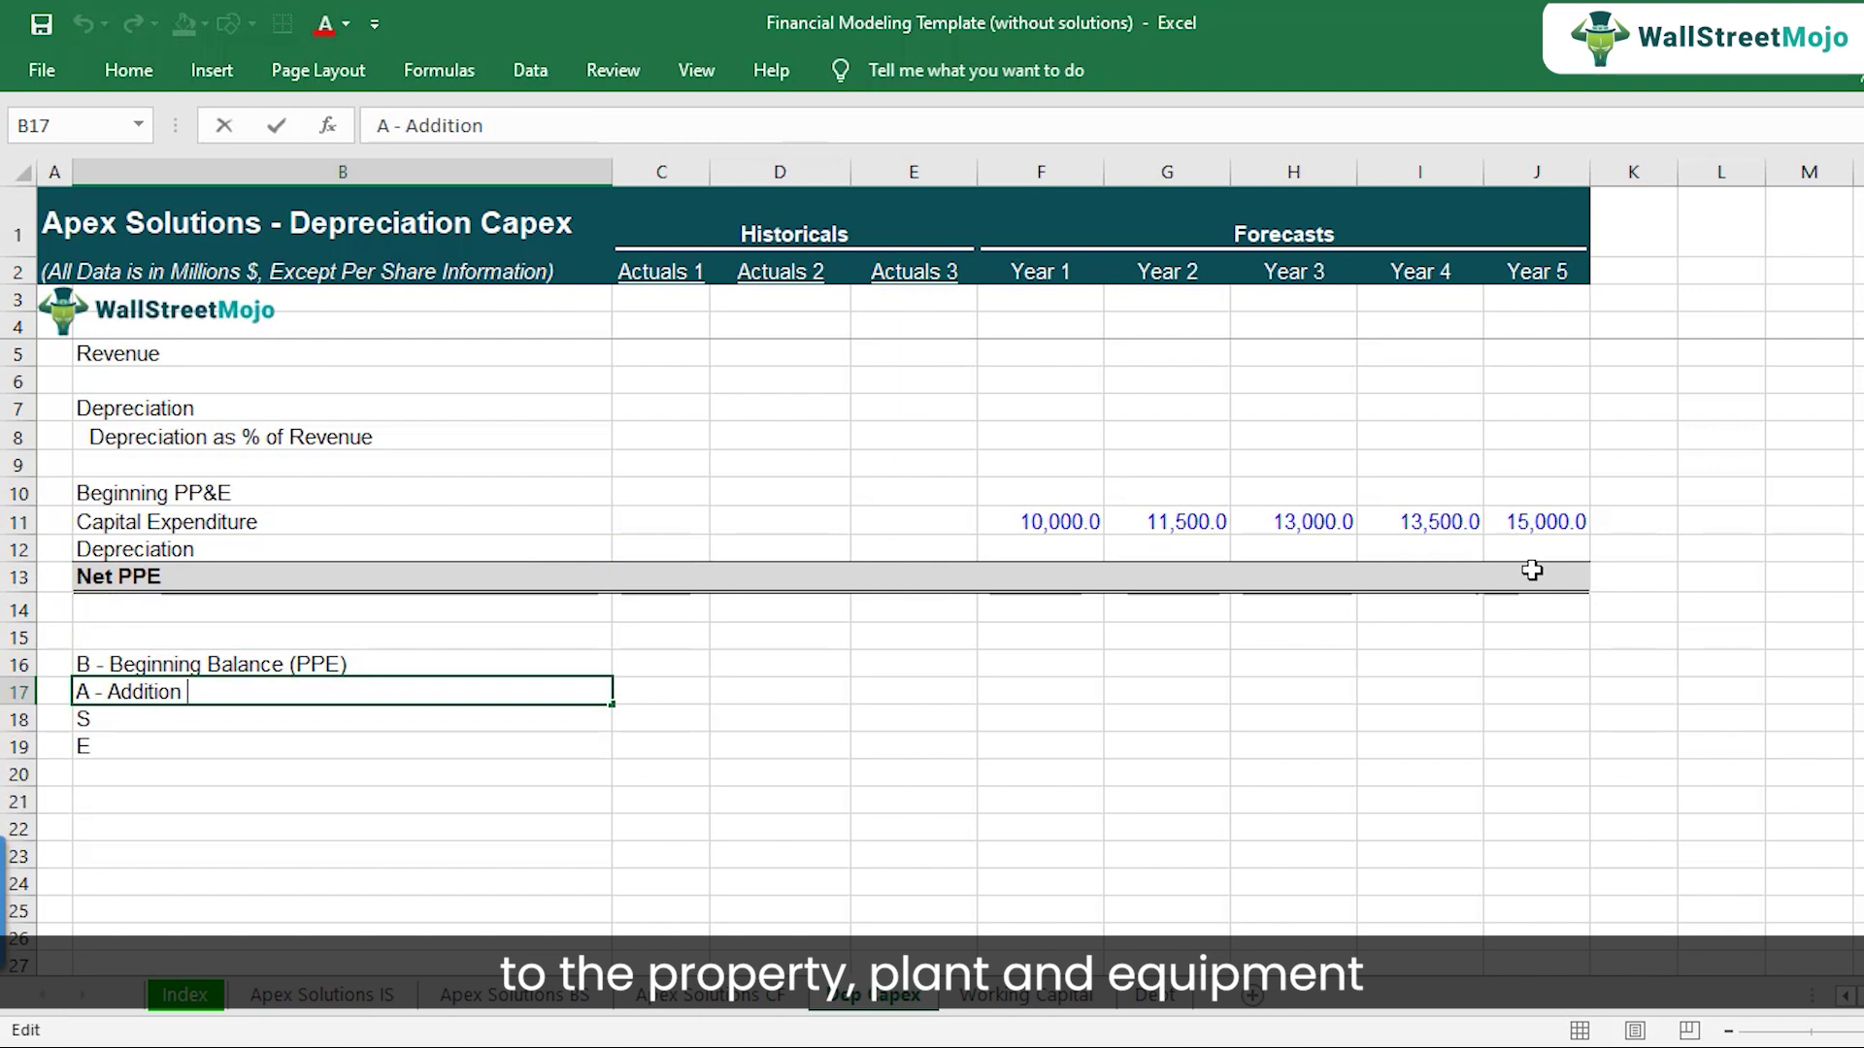
type("(")
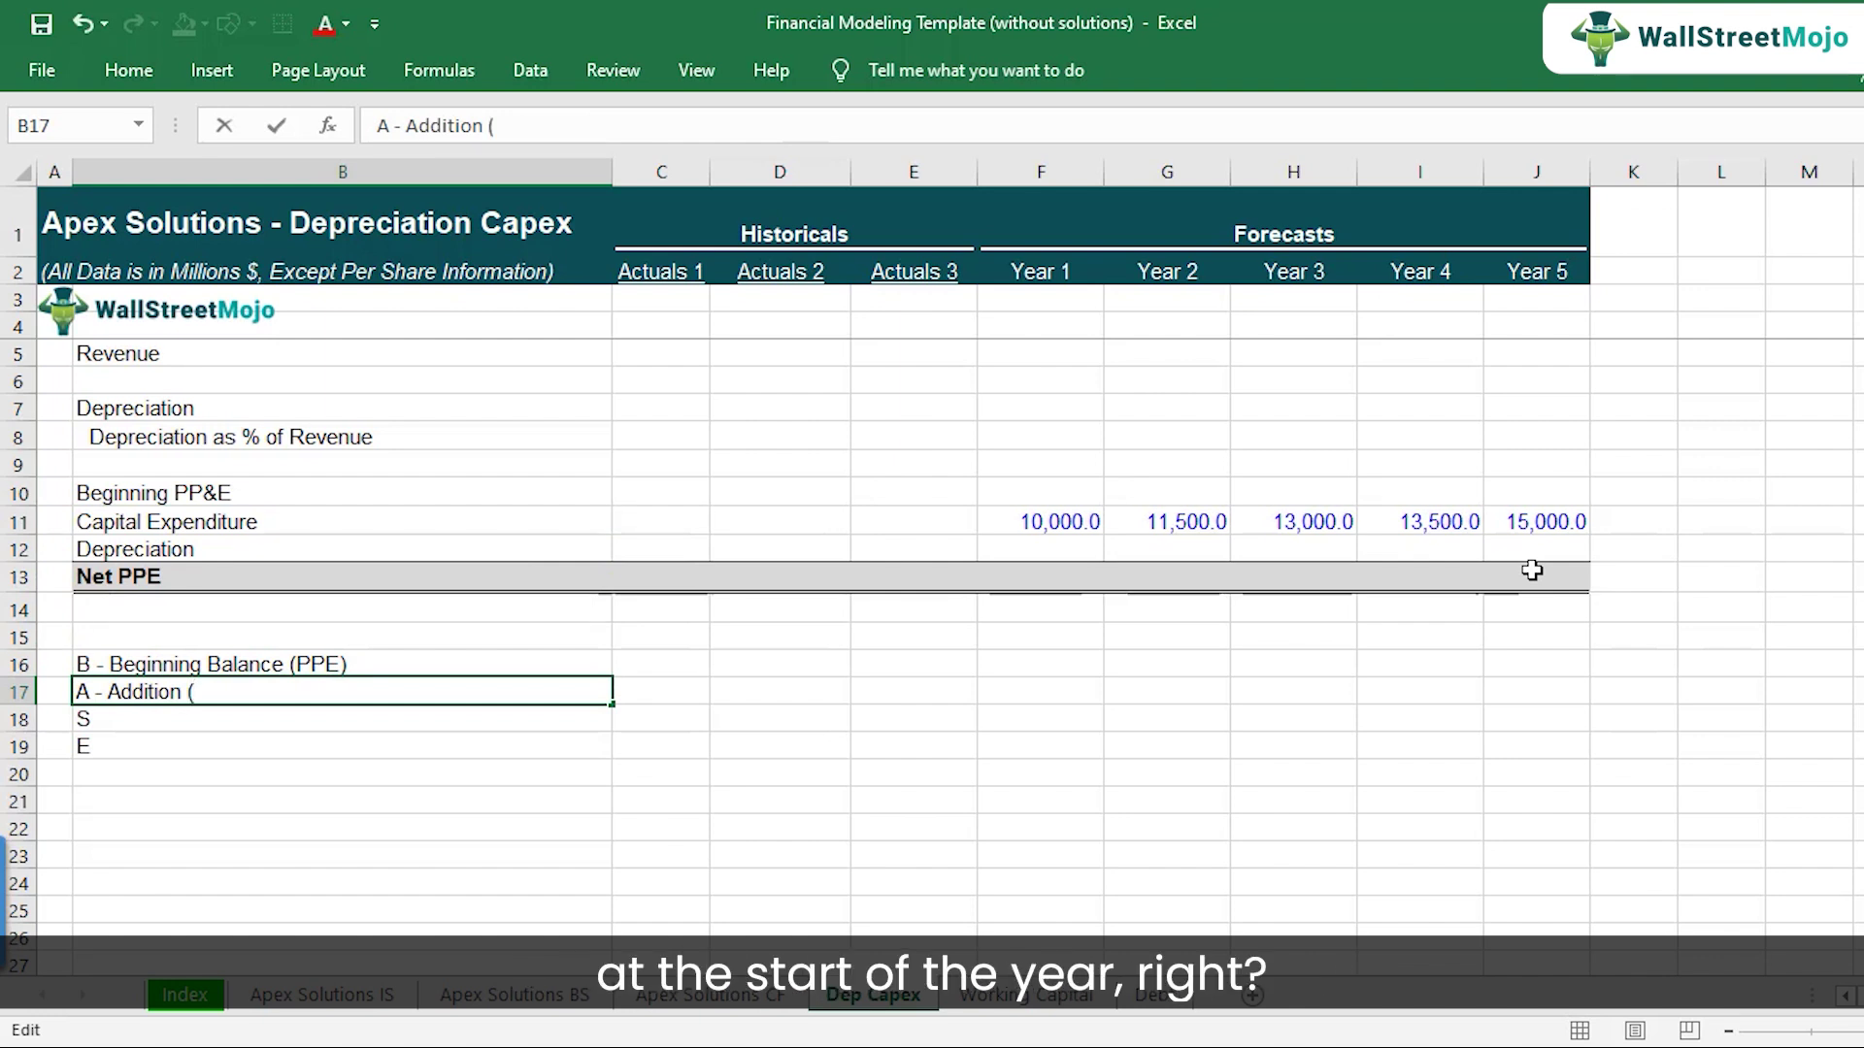
type("Capex)")
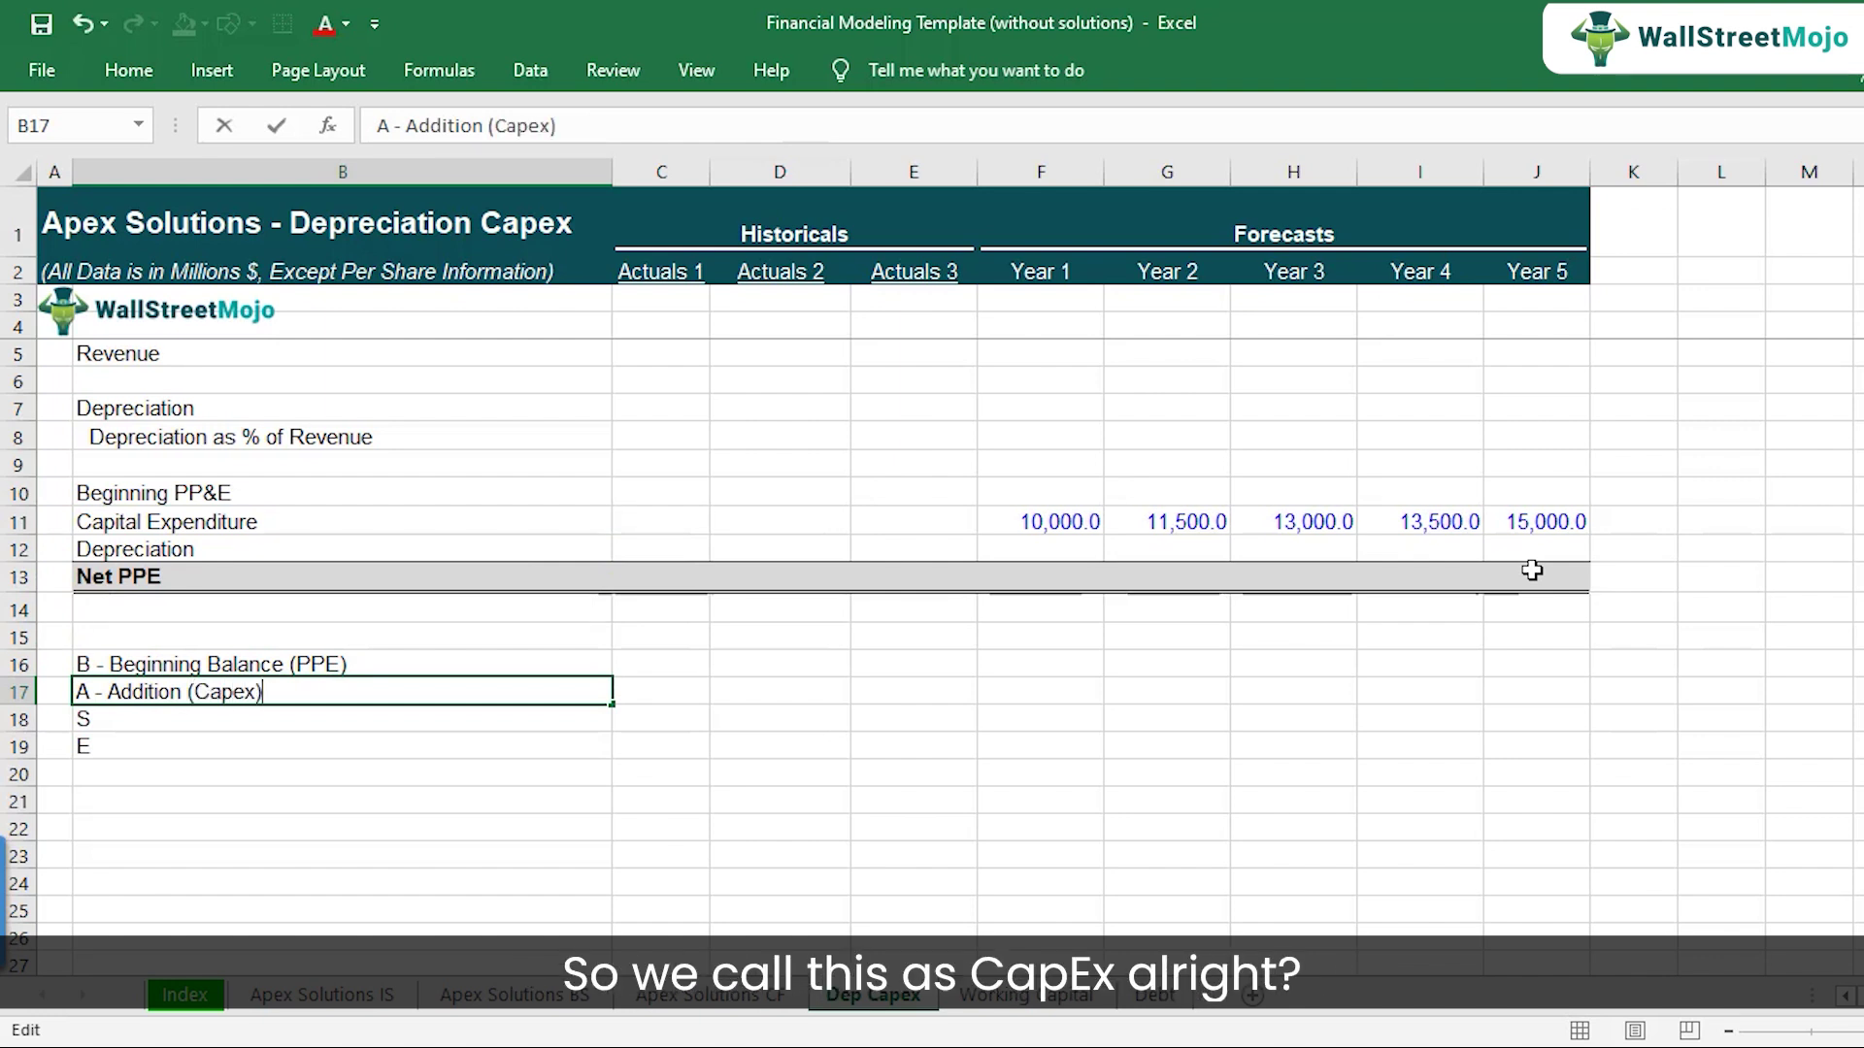
key("Return")
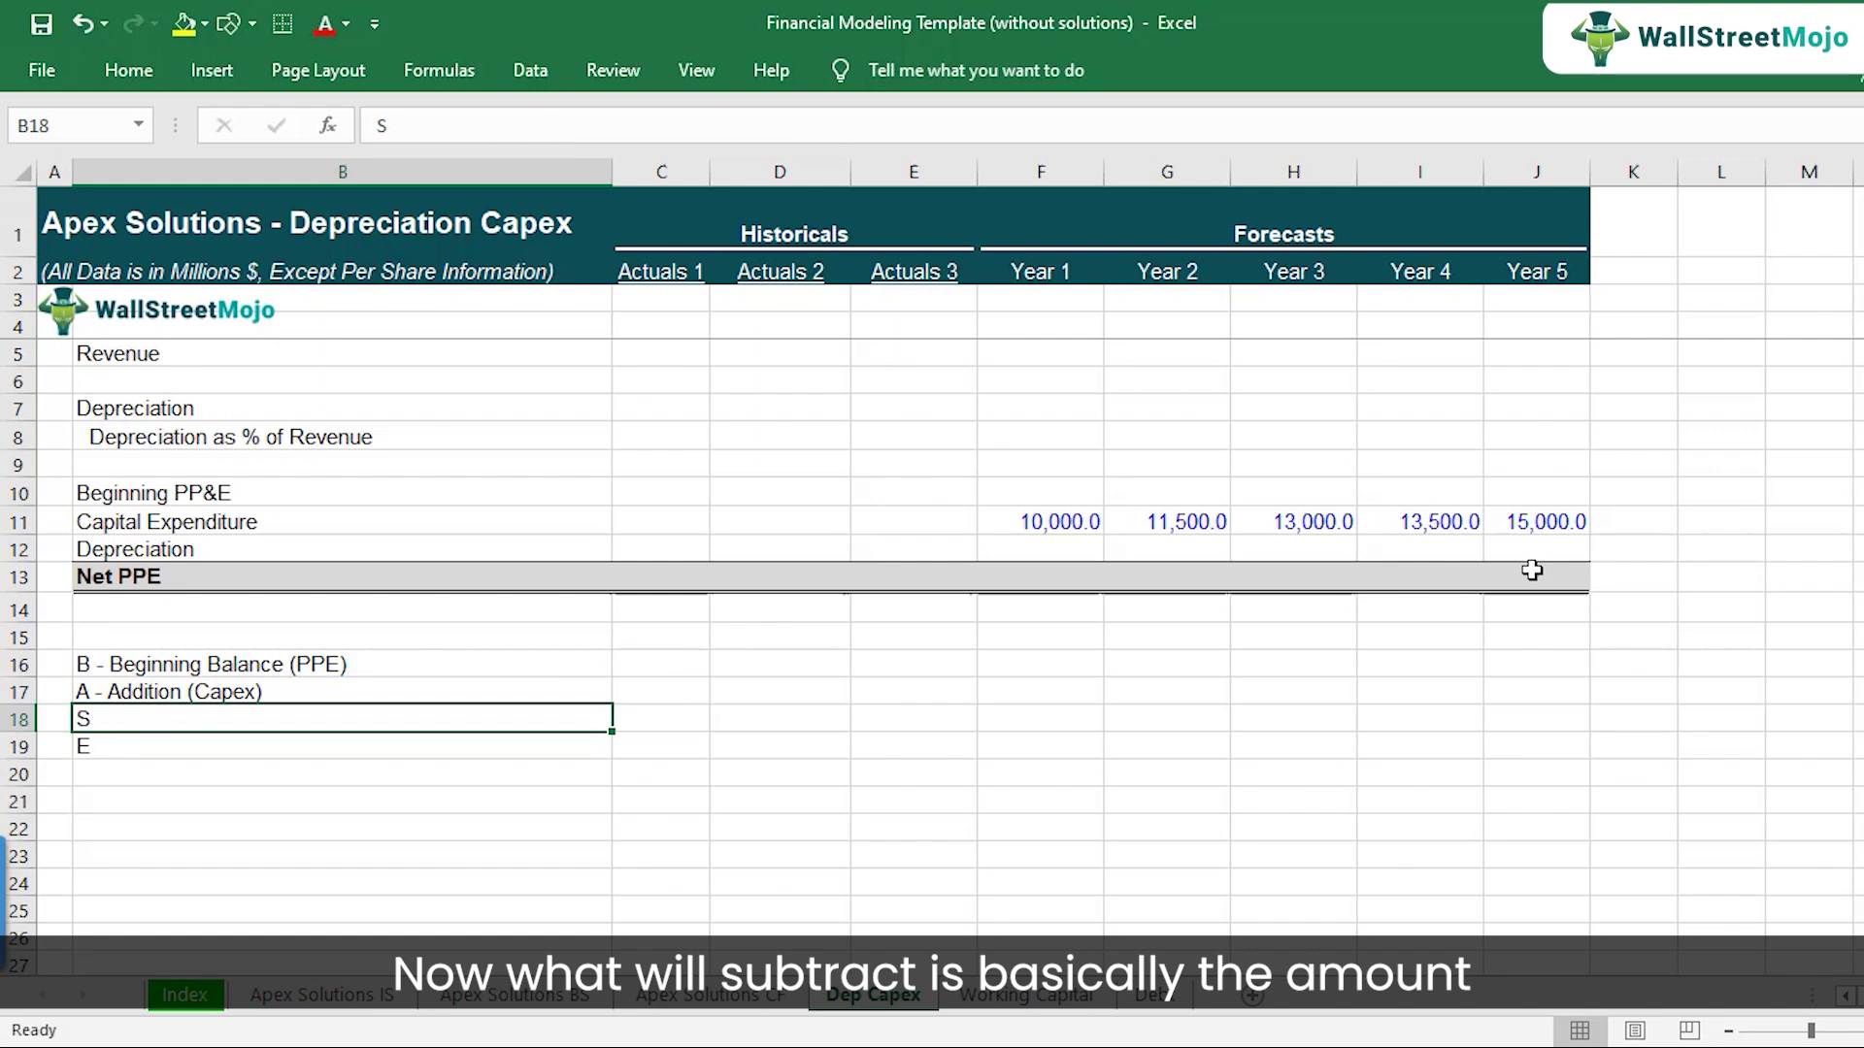
- Expand the note in B18 to "S - Subtract (Dep)"
key("F2")
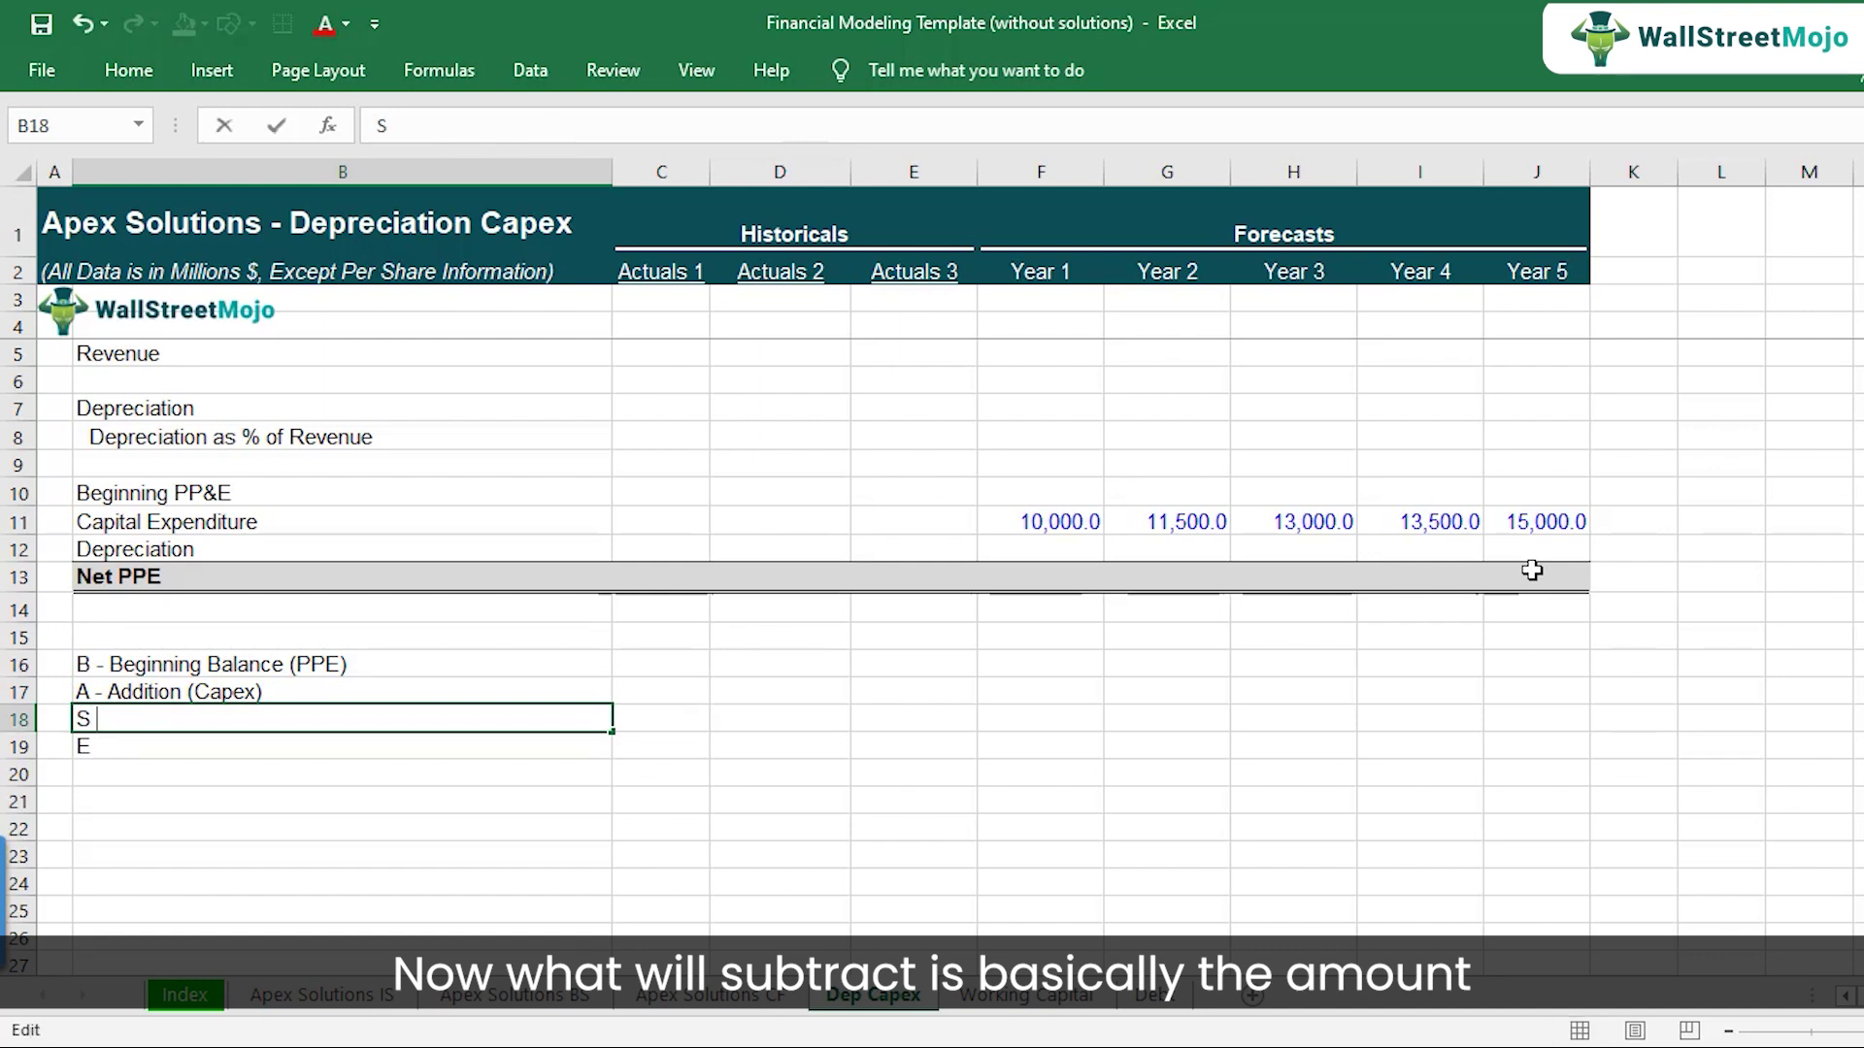
key("Return")
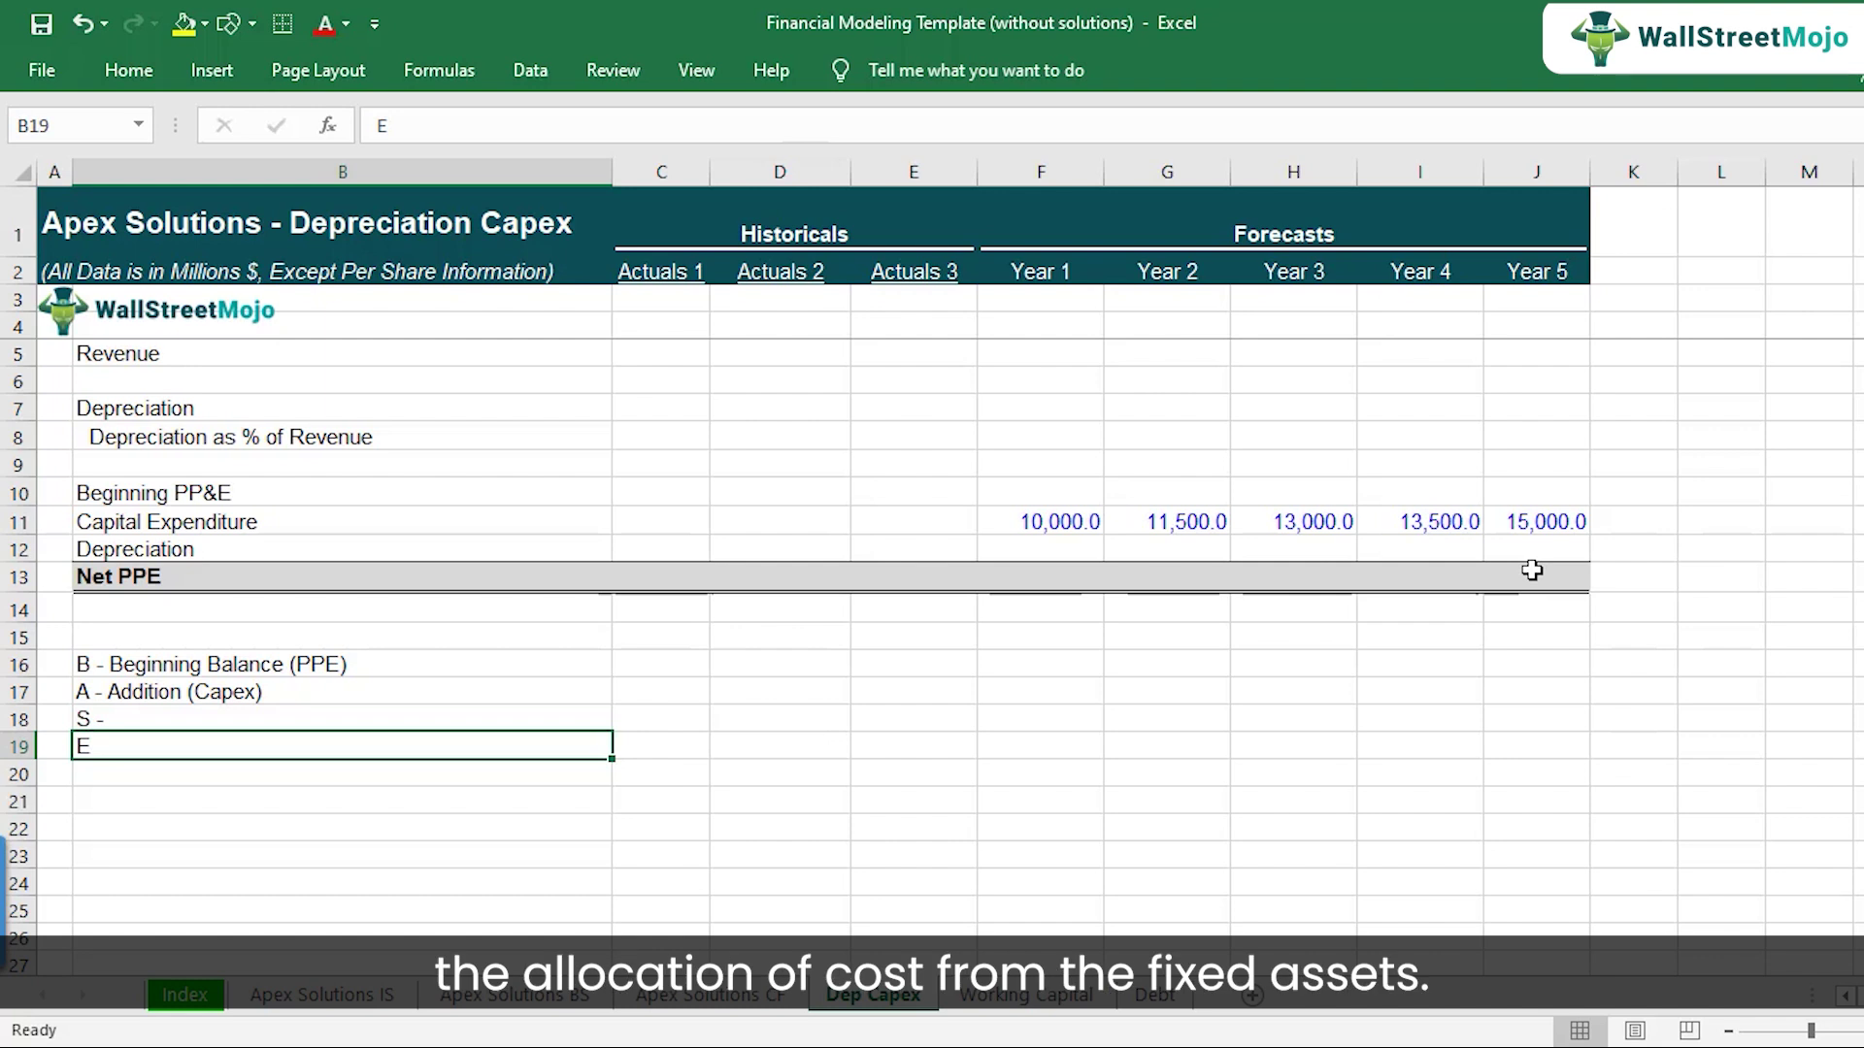
key("Up")
key("F2")
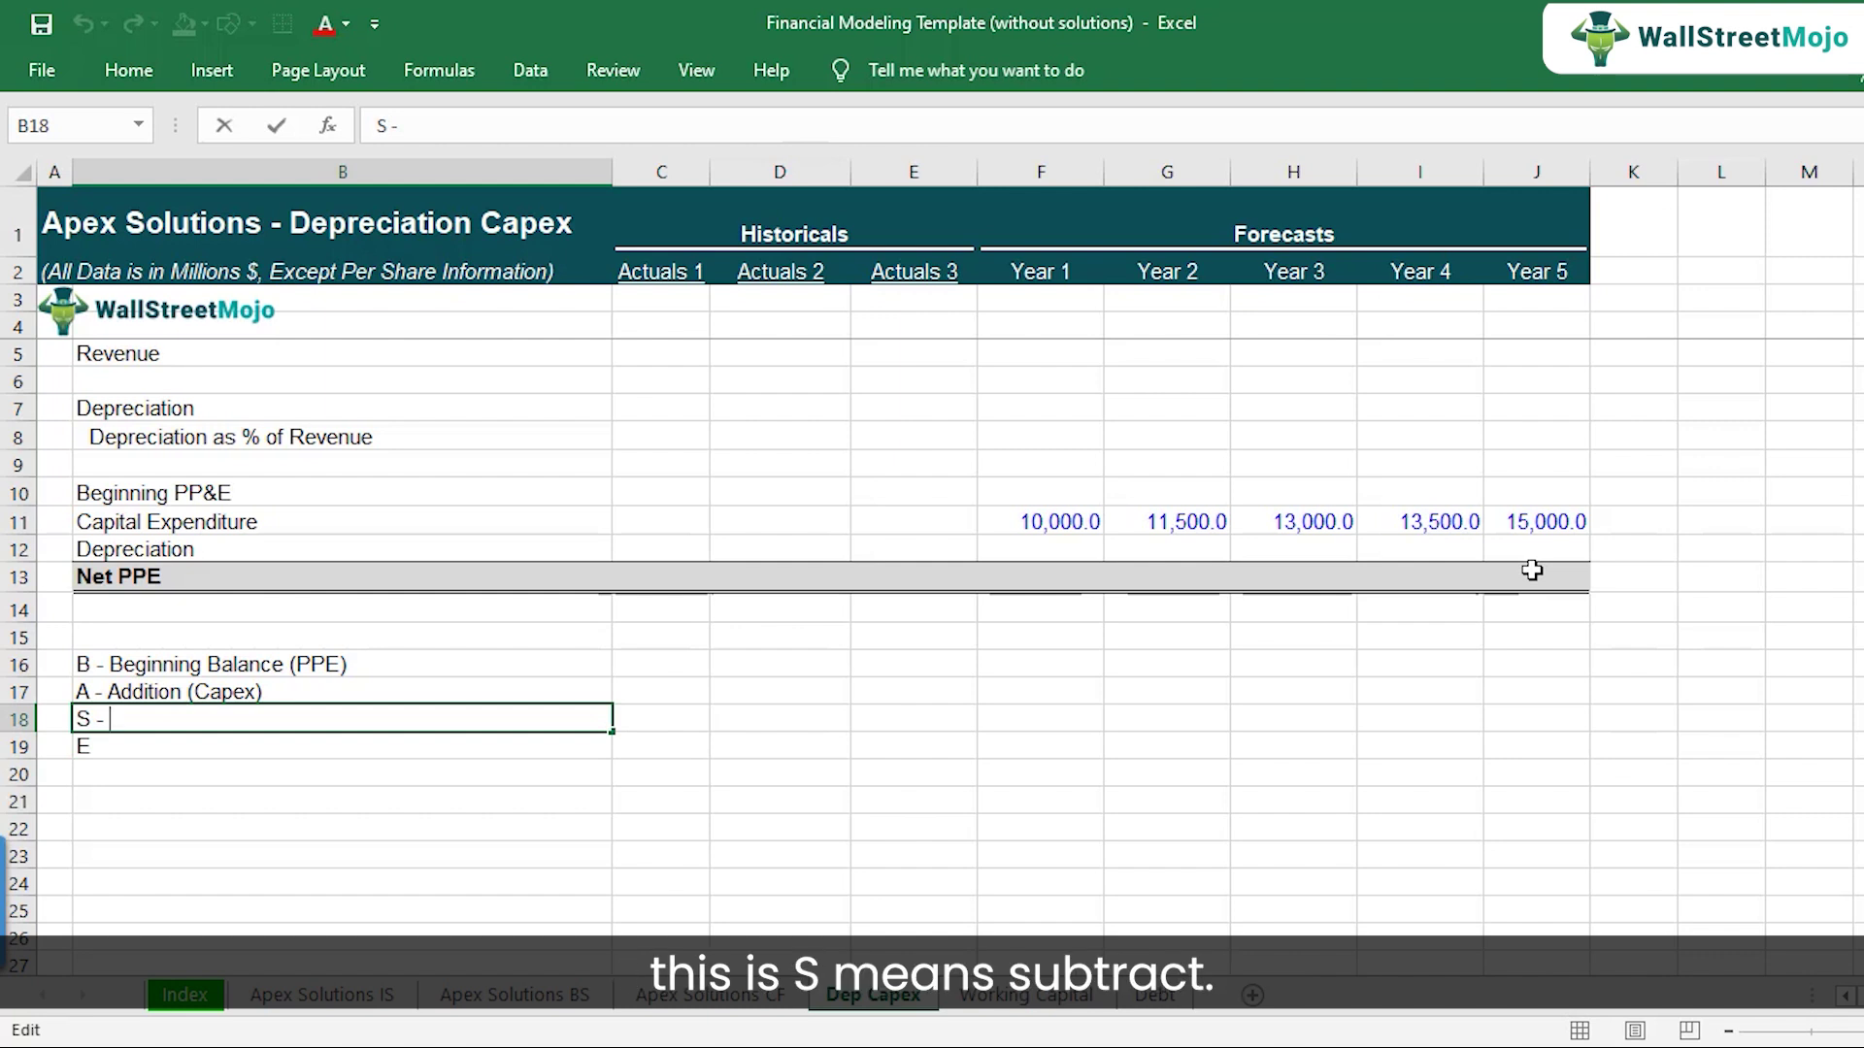
type("Dep")
key("BackSpace")
key("BackSpace")
key("BackSpace")
type("Subtract")
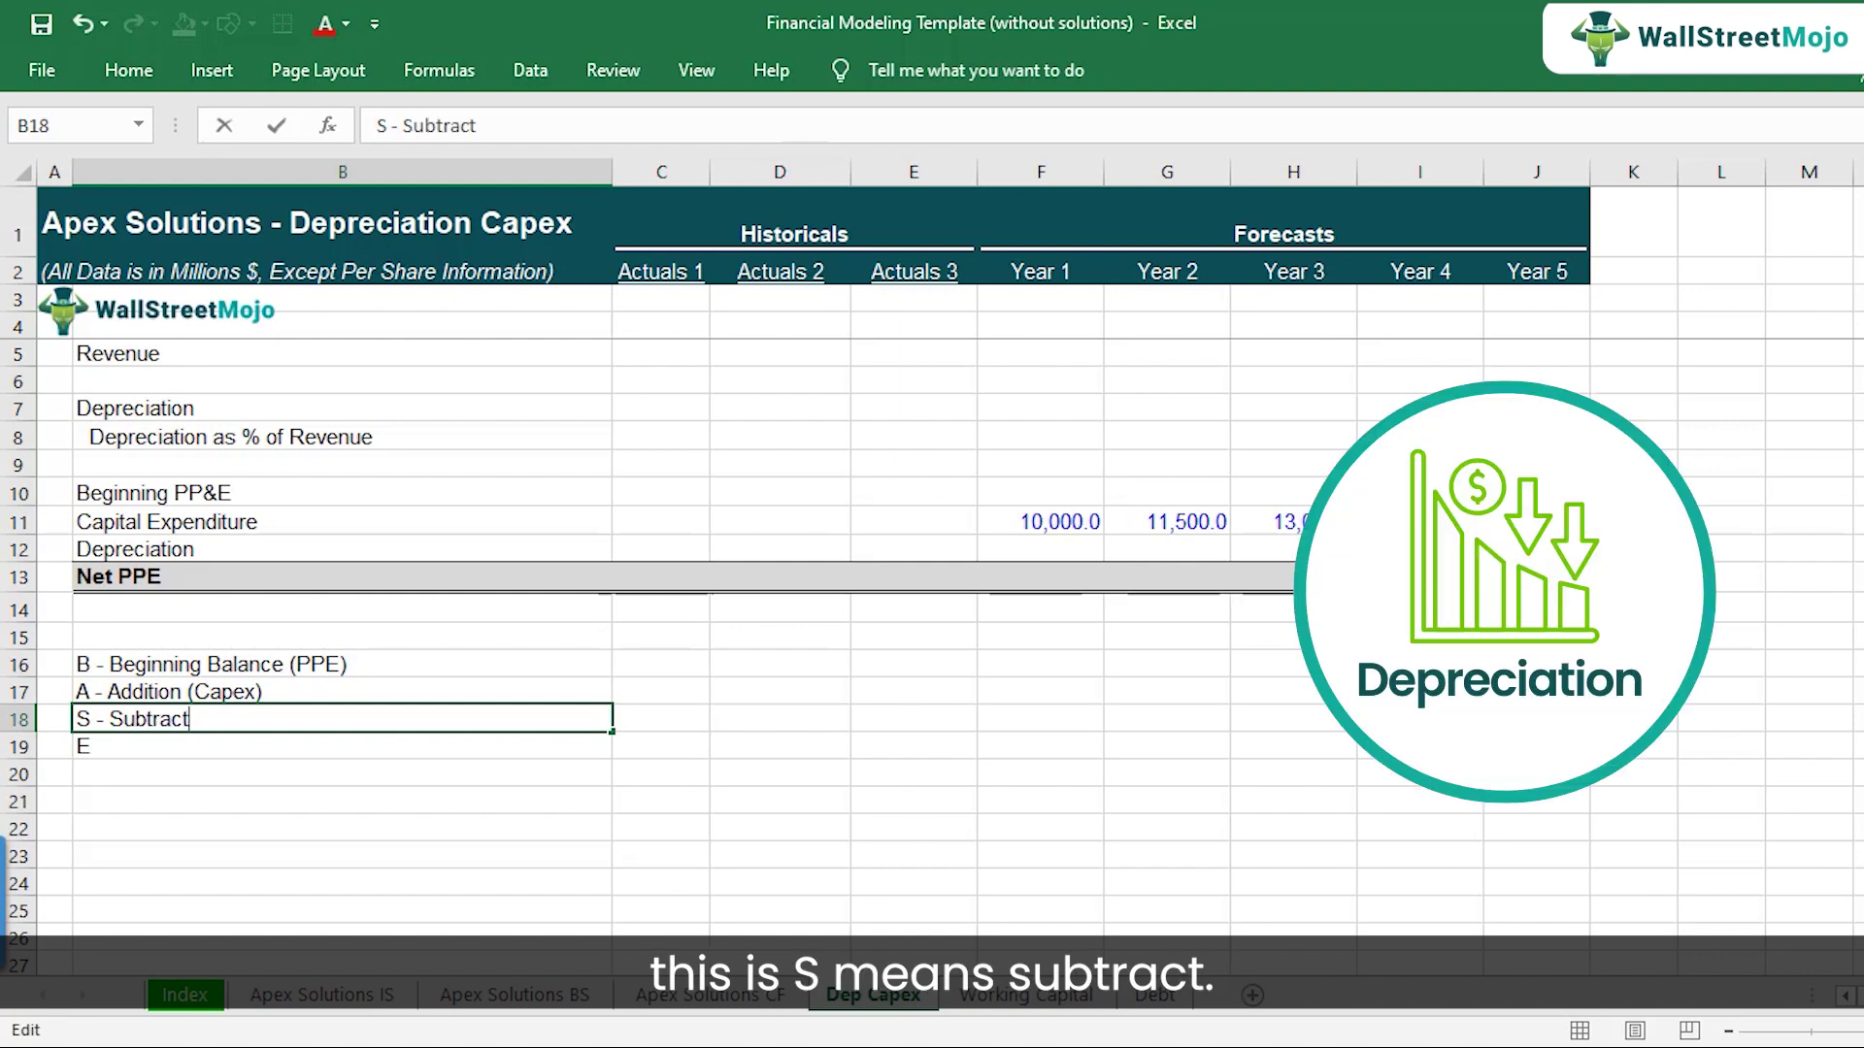
type(" (Dep")
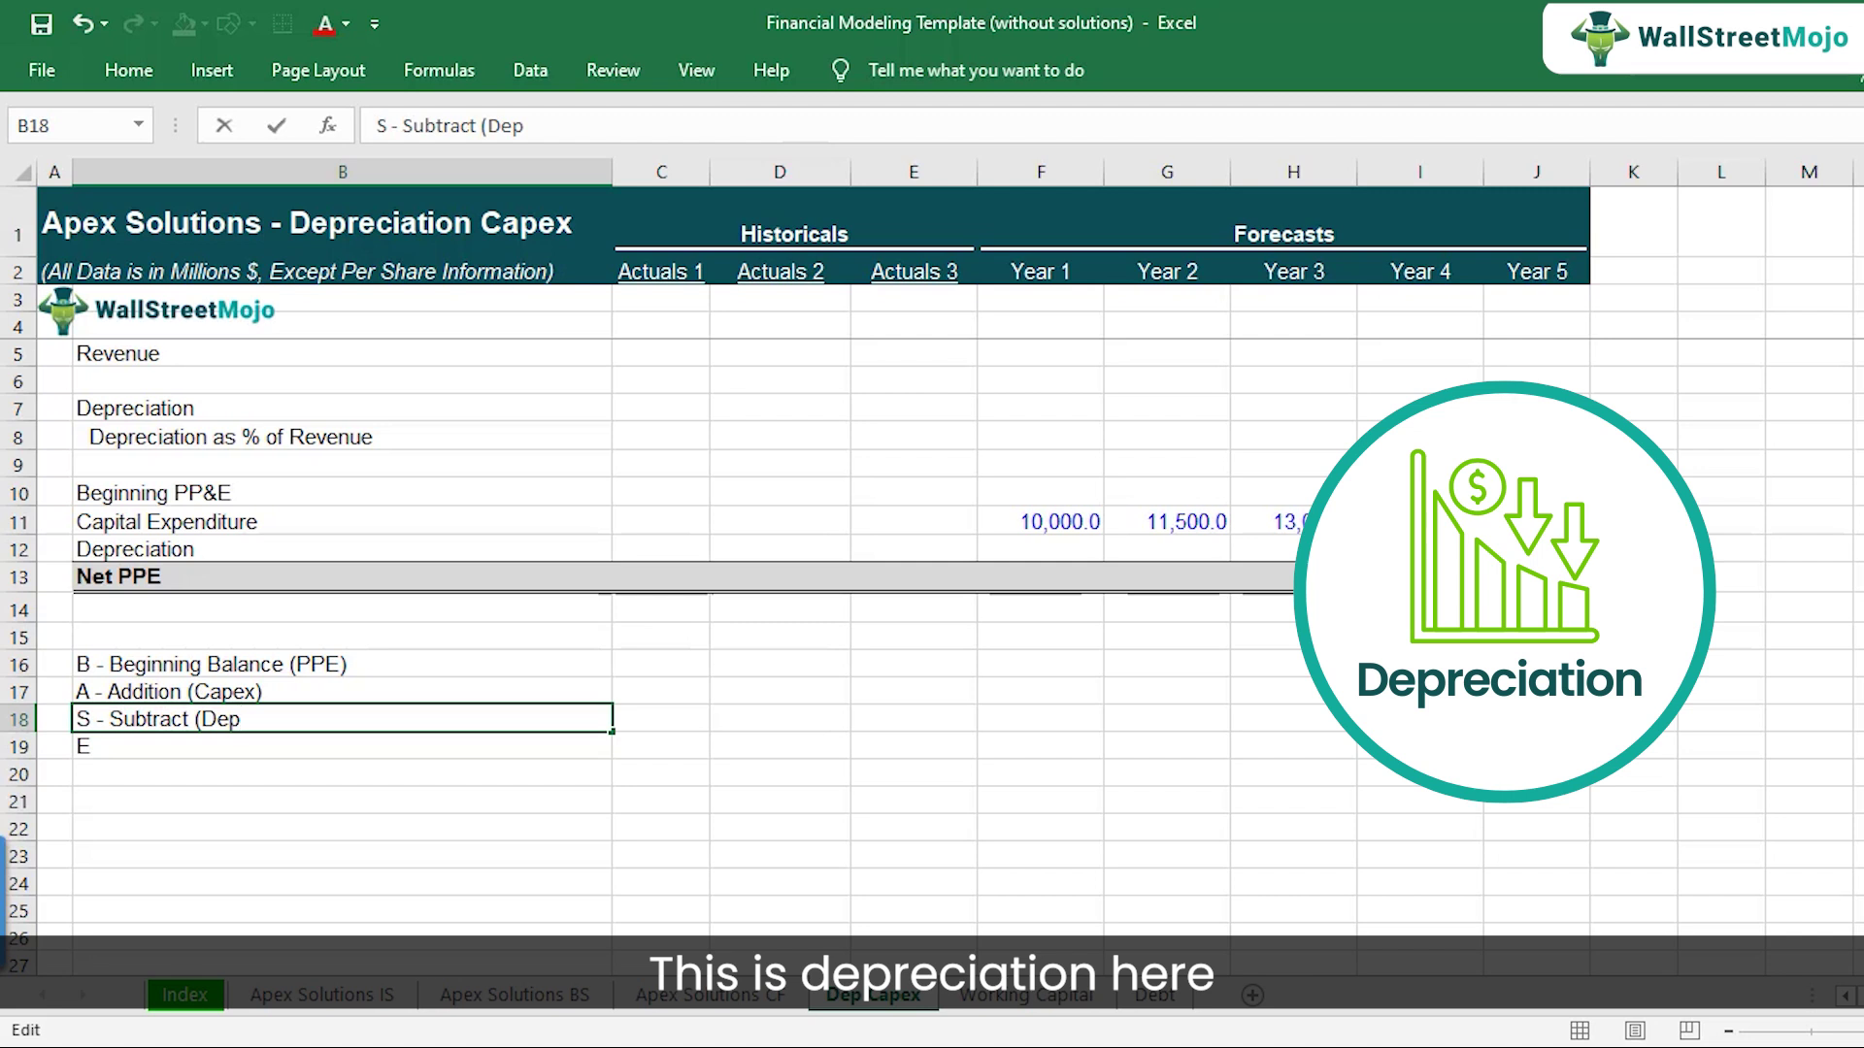
type(")")
key("Return")
- Expand the note in B19 to "E - Ending (Net PPE)"
key("F2")
type("- Ending")
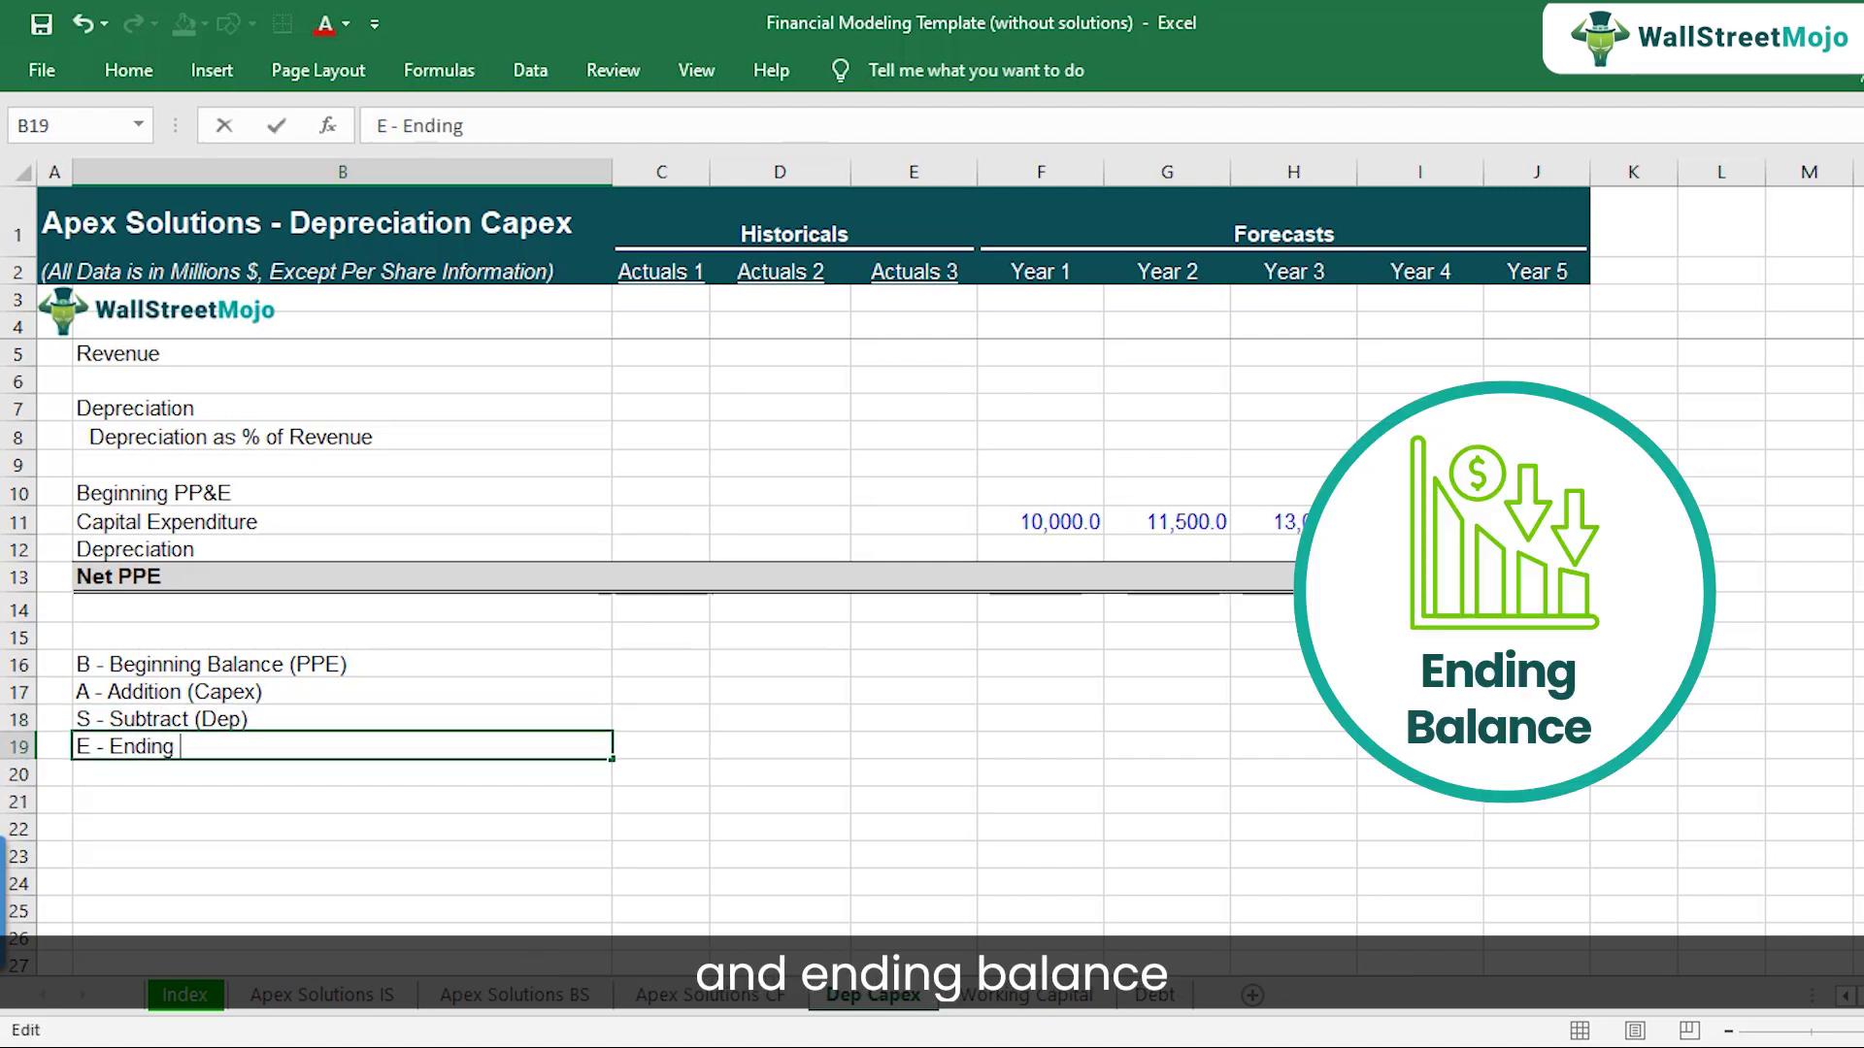
type(" (Net ")
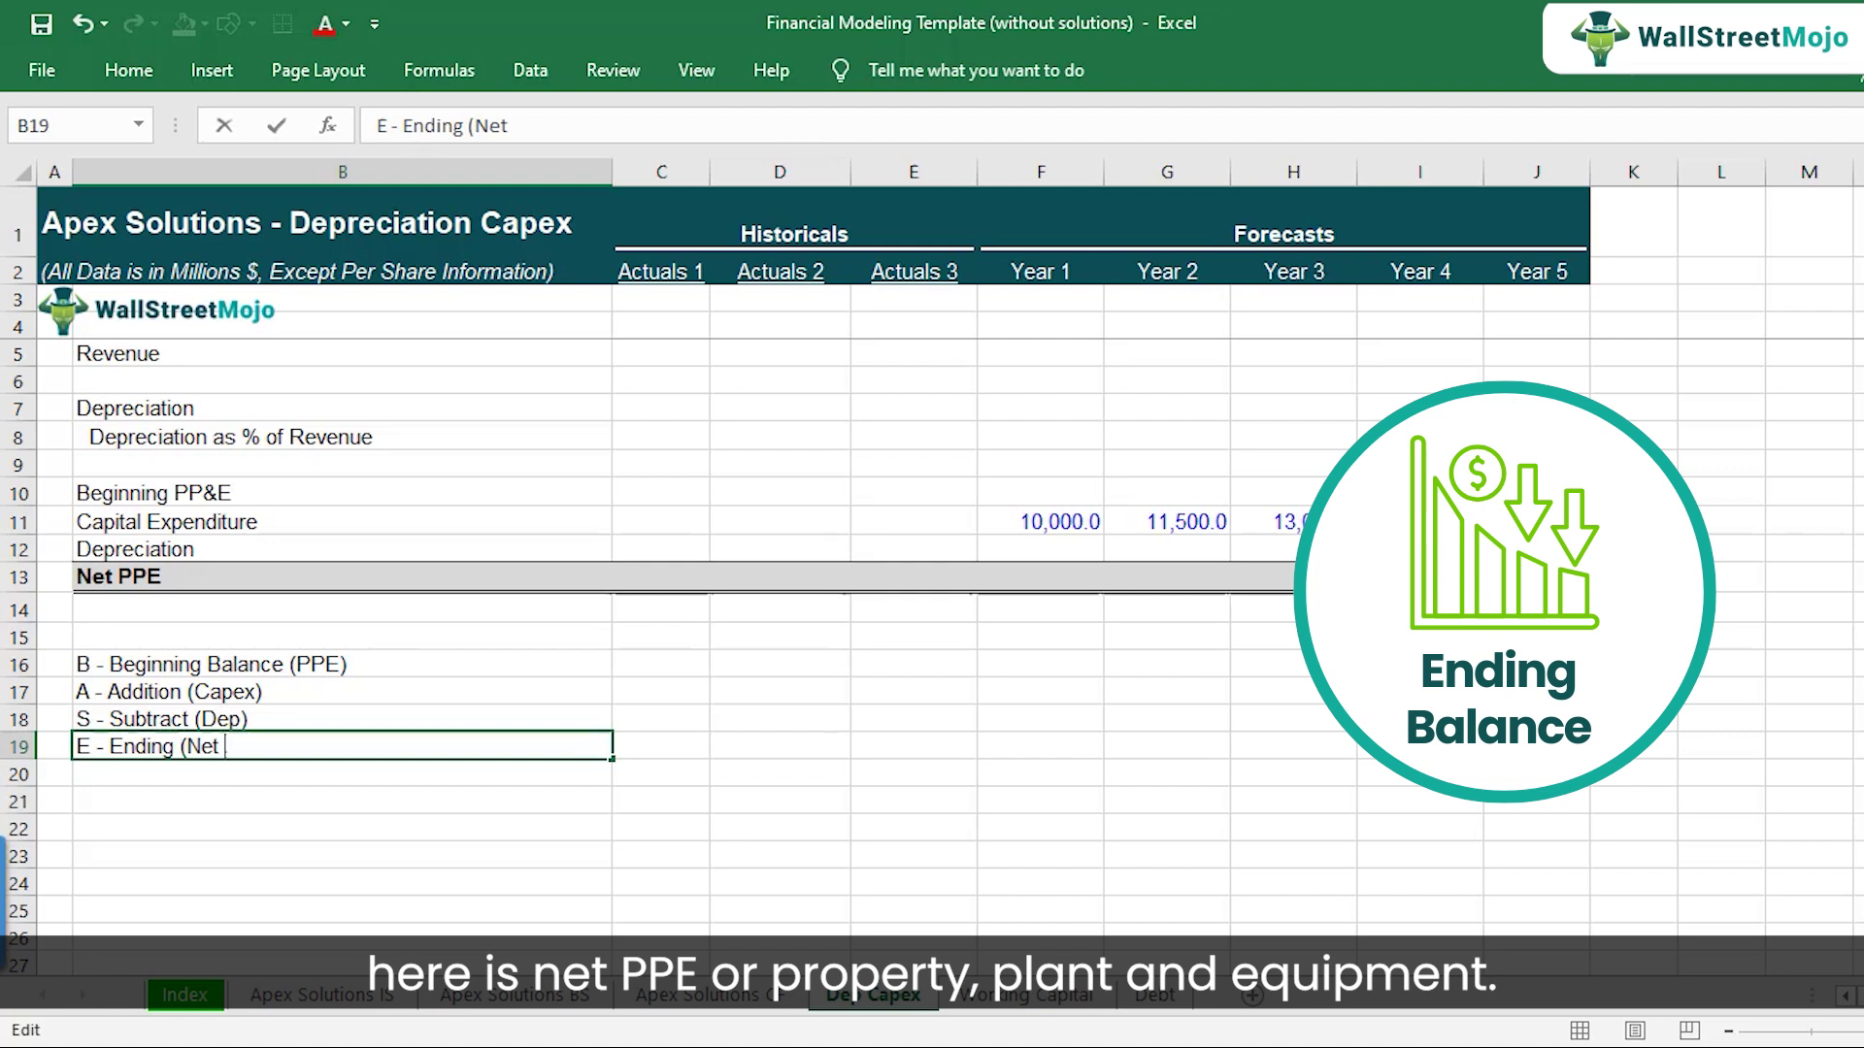
type("PPE)")
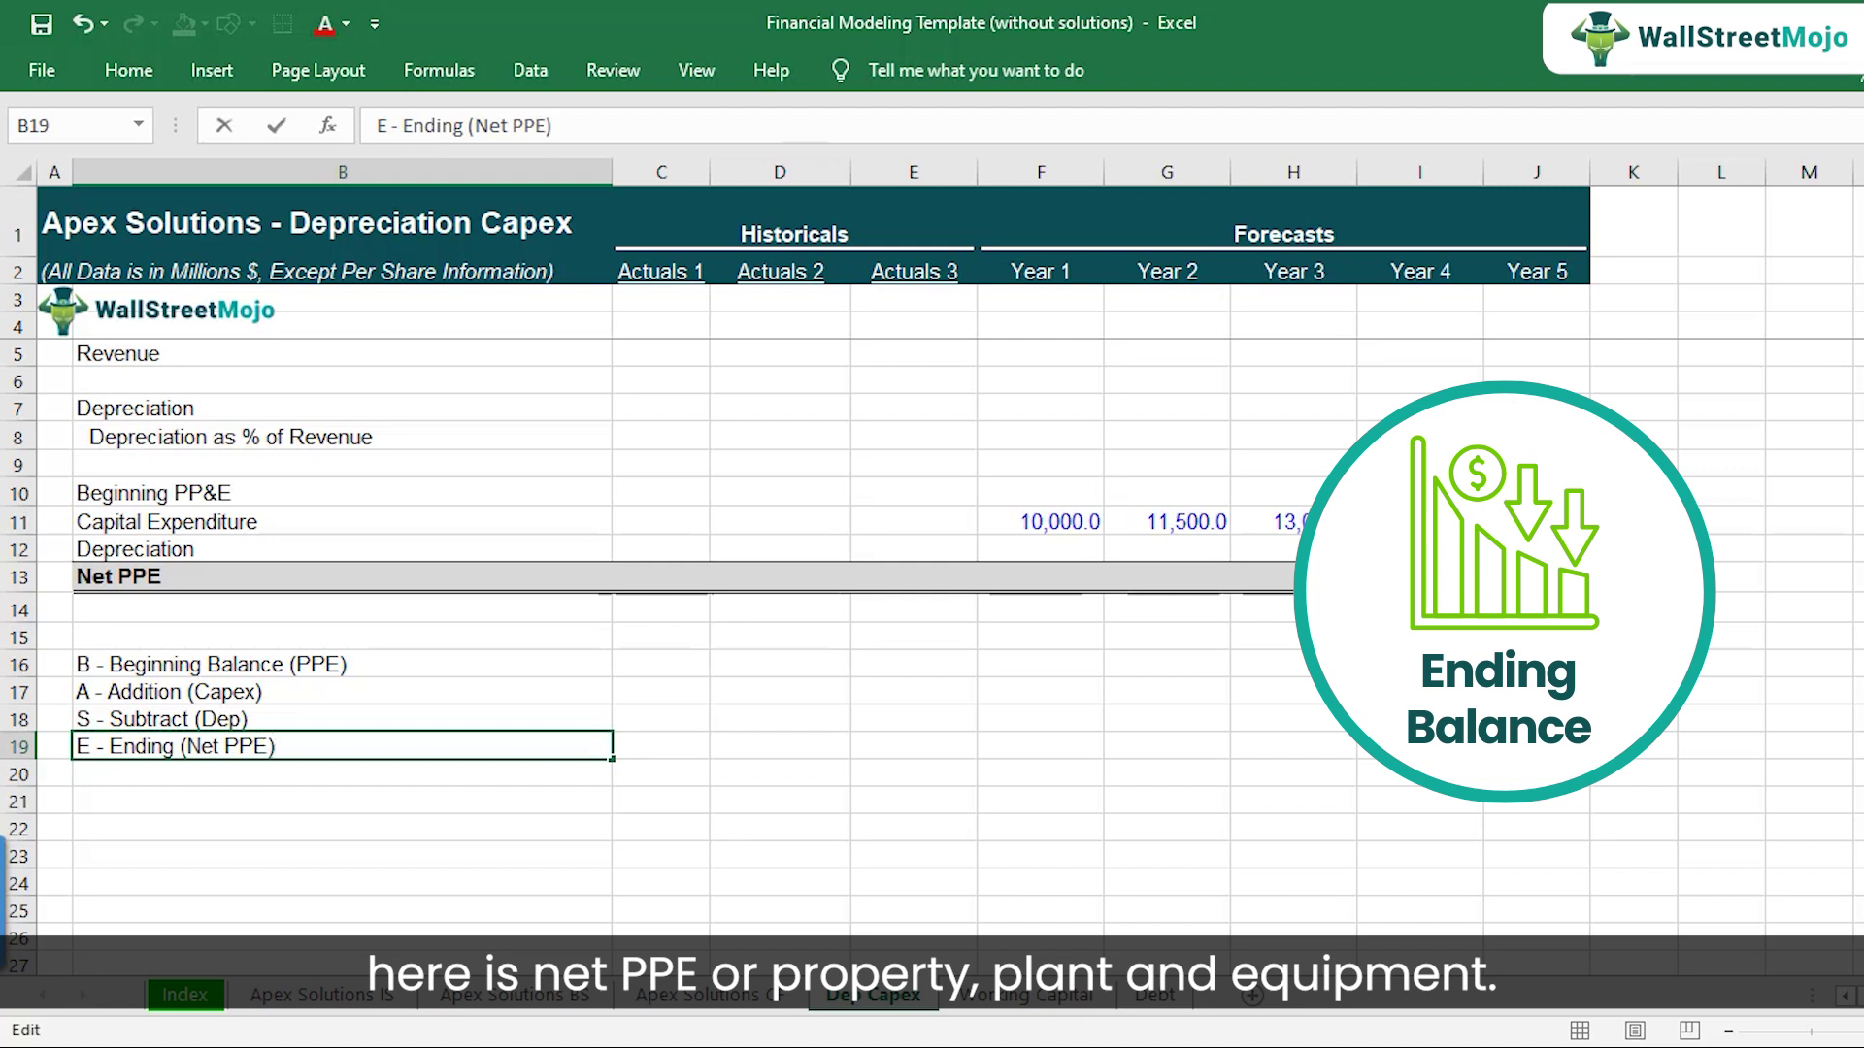
key("Return")
- Review the BASE notes in B16:B19 against the schedule's Depreciation and Capital Expenditure rows, including the Year 1 capital expenditure
key("Up")
key("Up")
key("Up")
key("Up")
key("shift+Down")
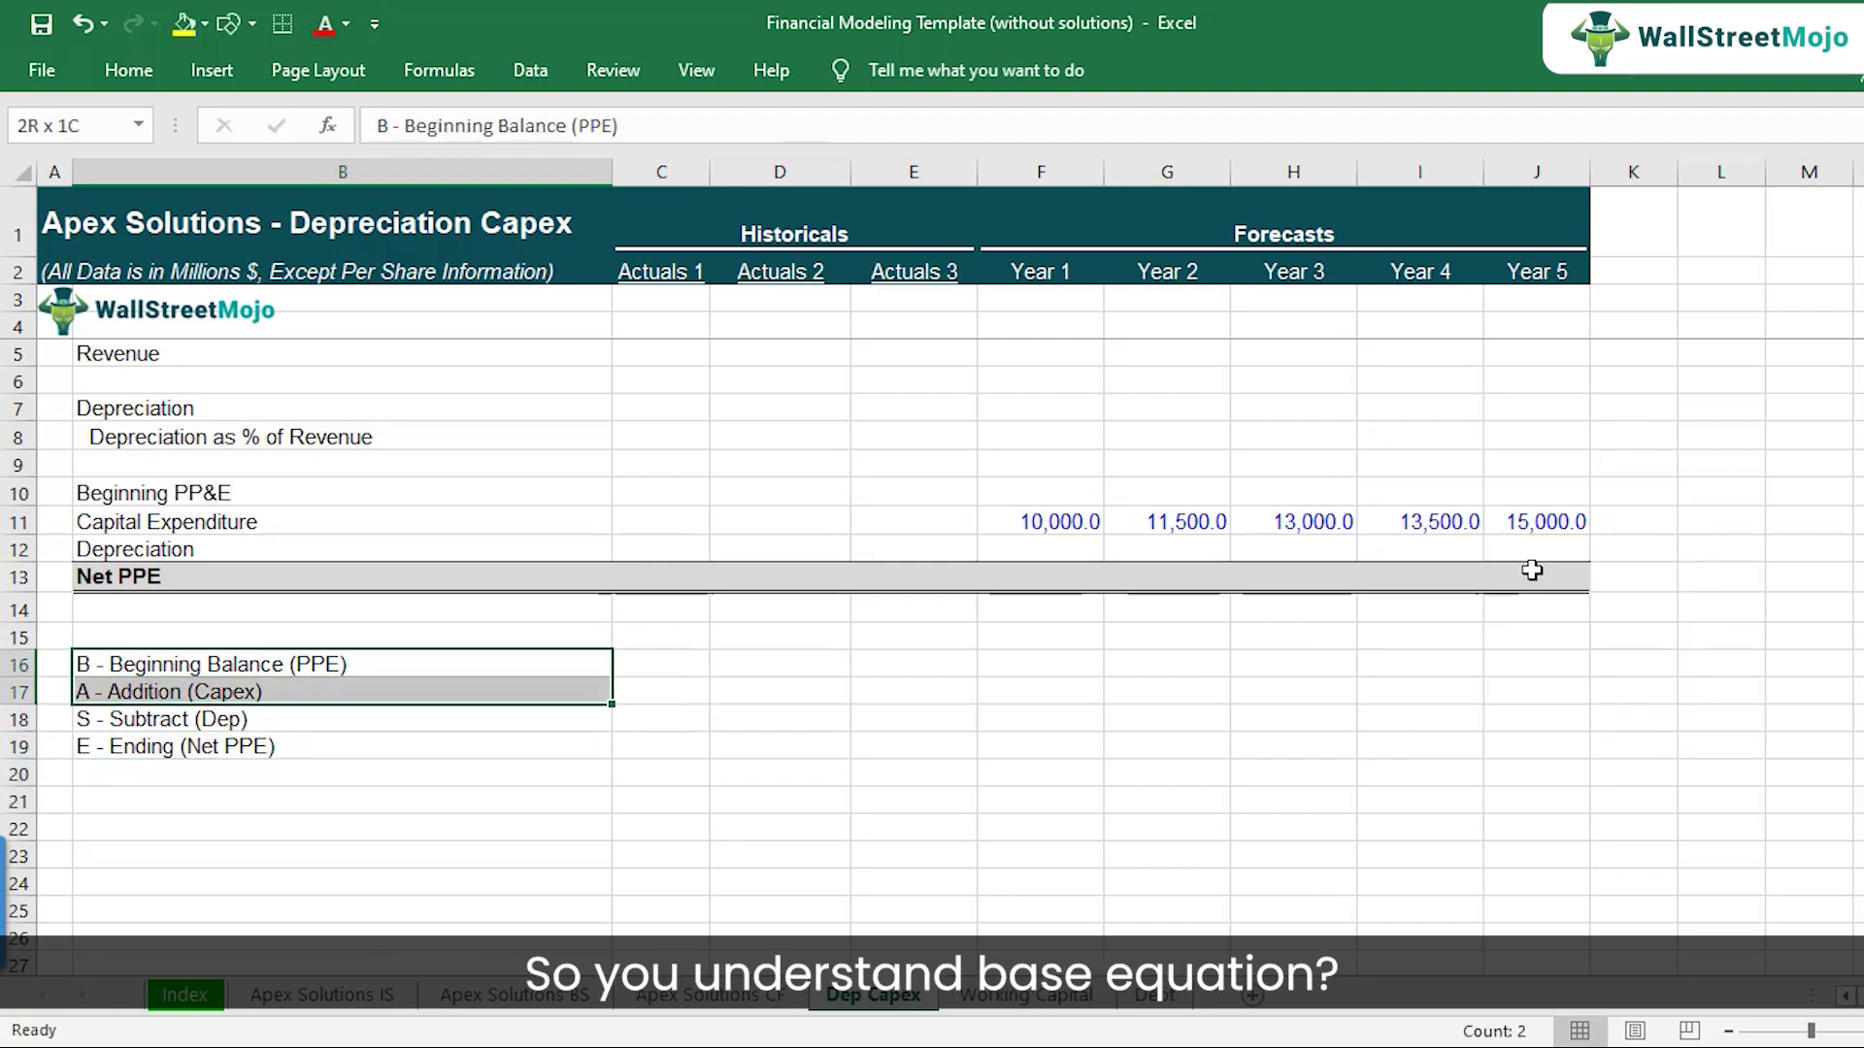
key("shift+Down")
key("shift+Down")
key("Up")
key("Up")
key("Up")
key("Up")
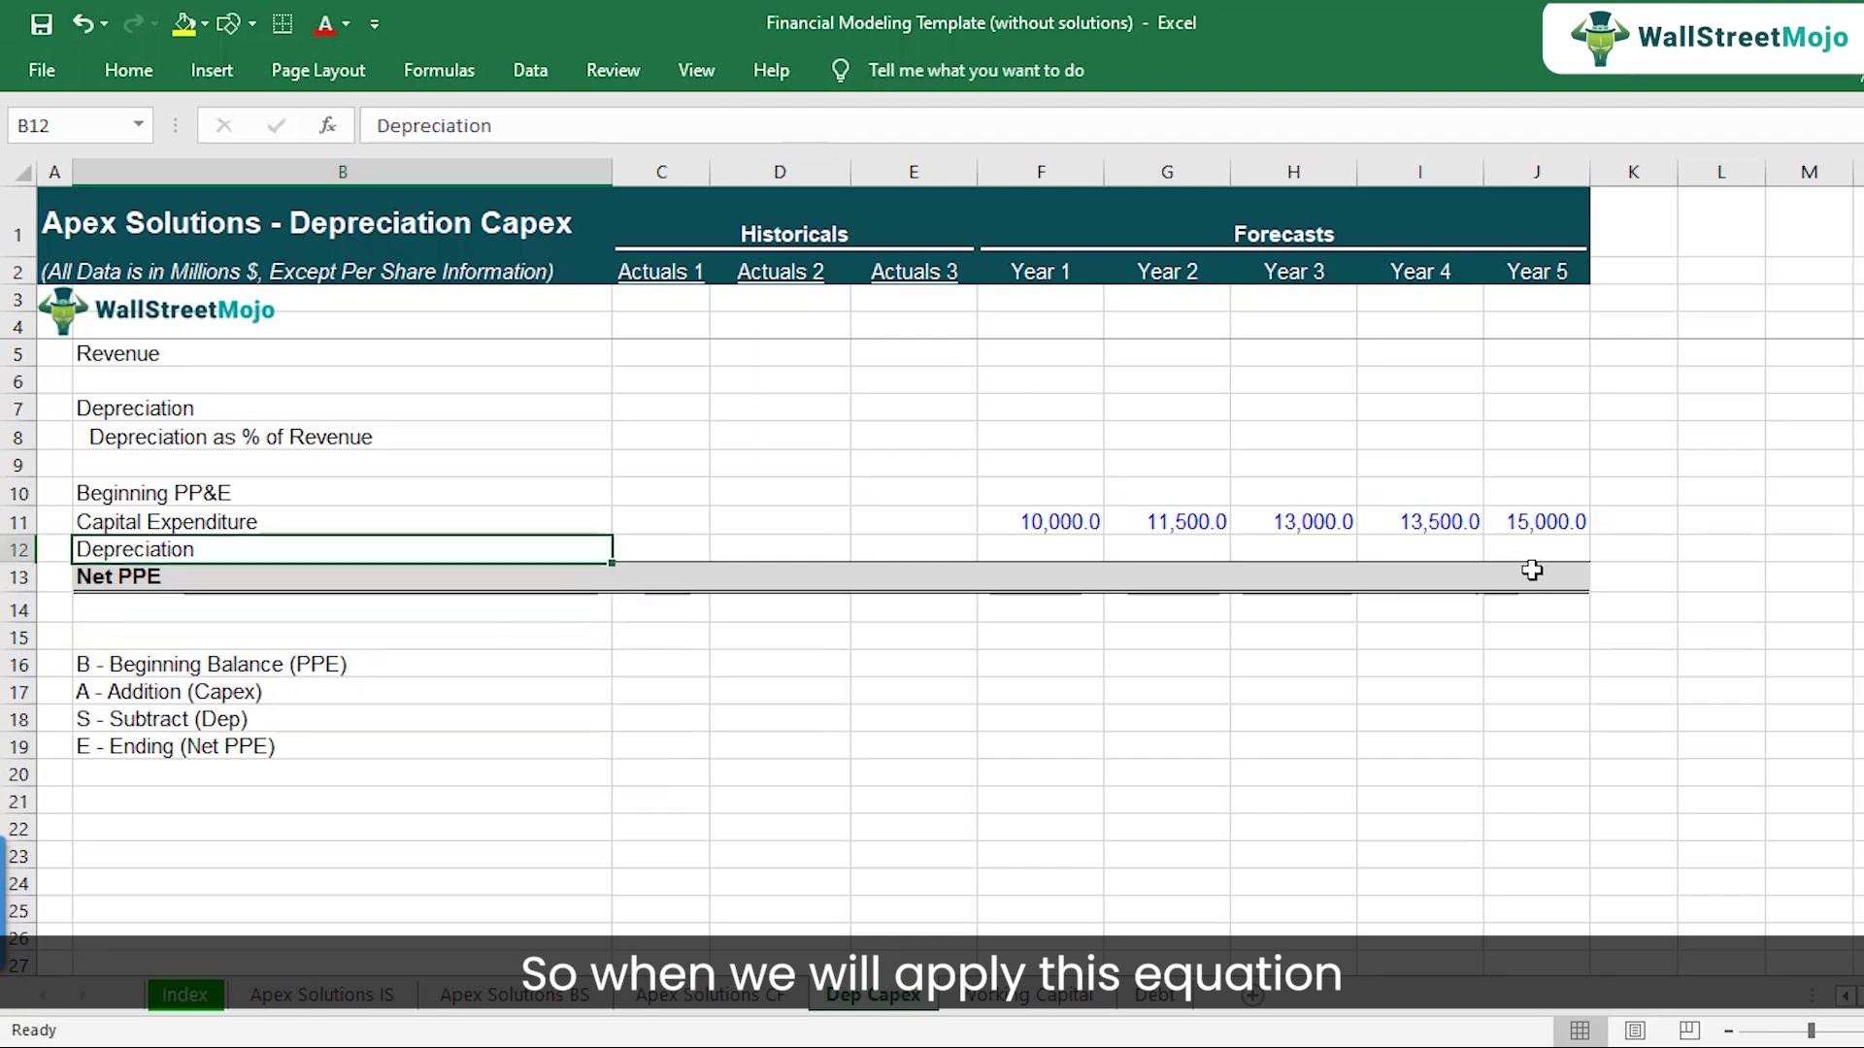
key("Up")
key("Right")
key("Right")
key("Right")
key("Right")
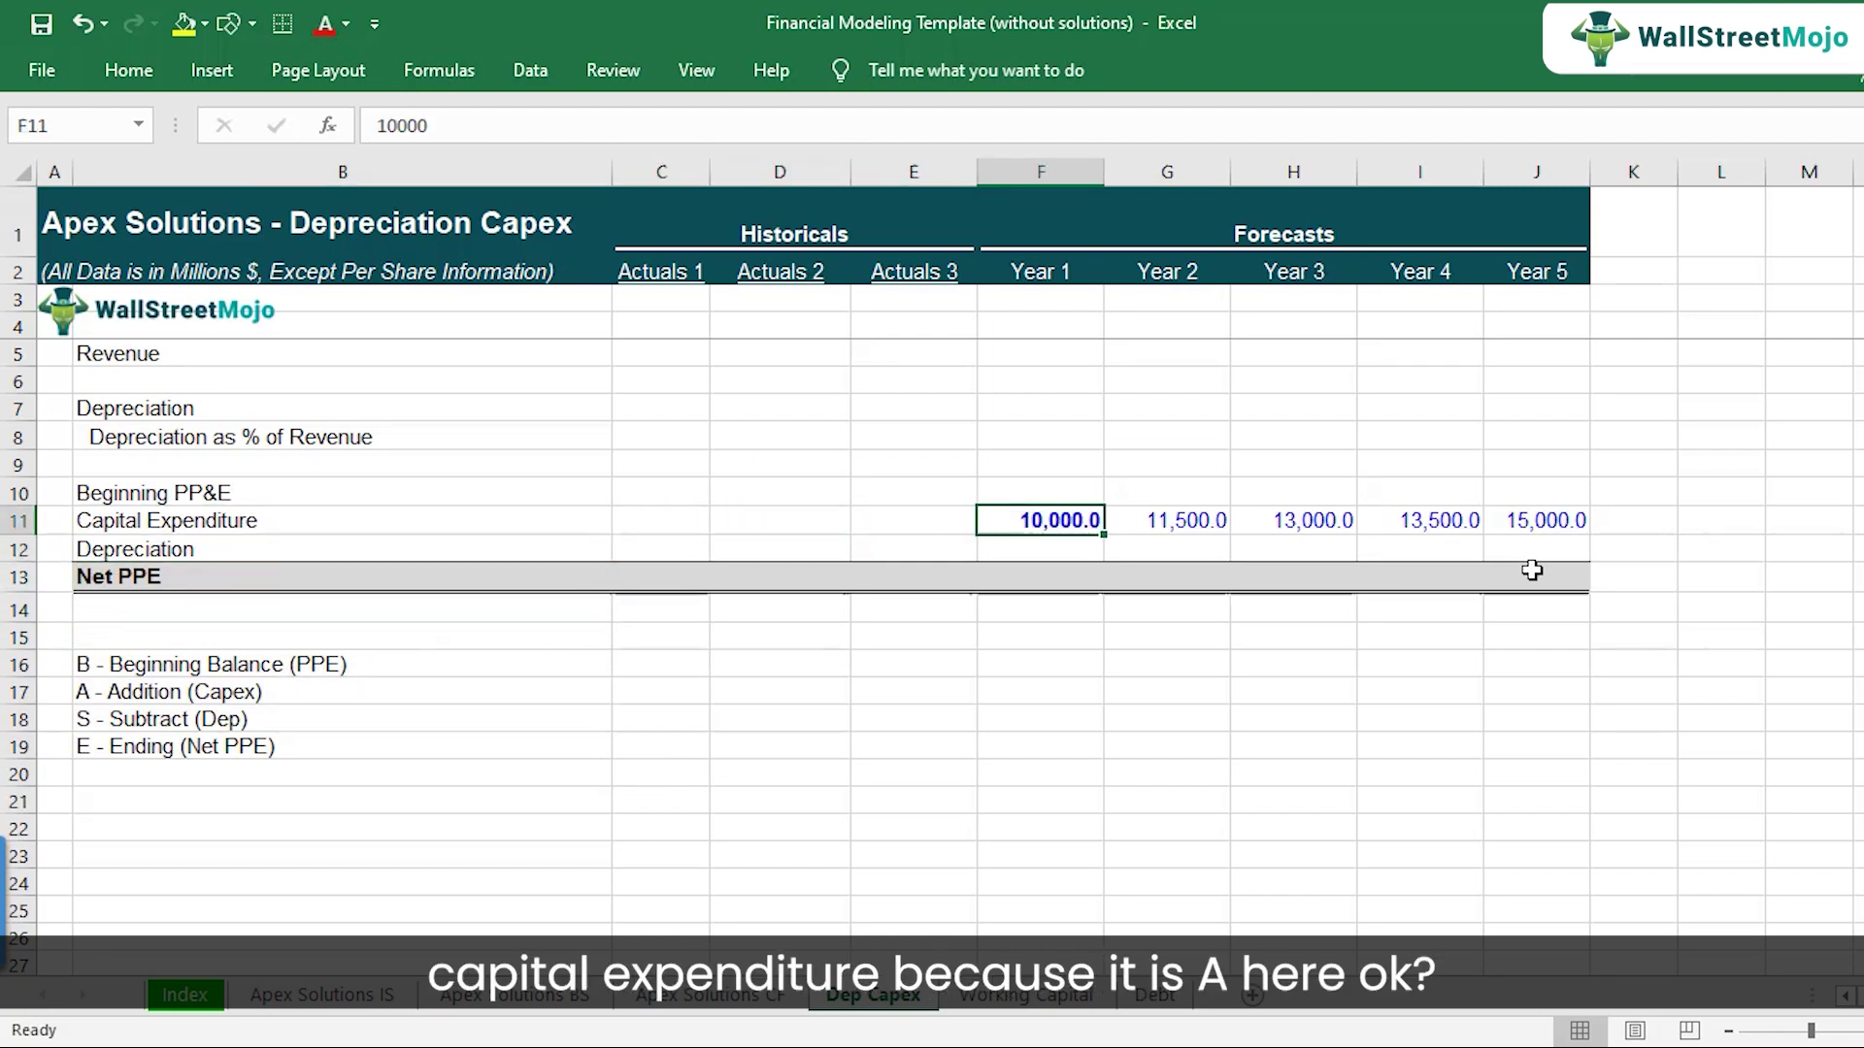
left_click(290, 691)
left_click(289, 663)
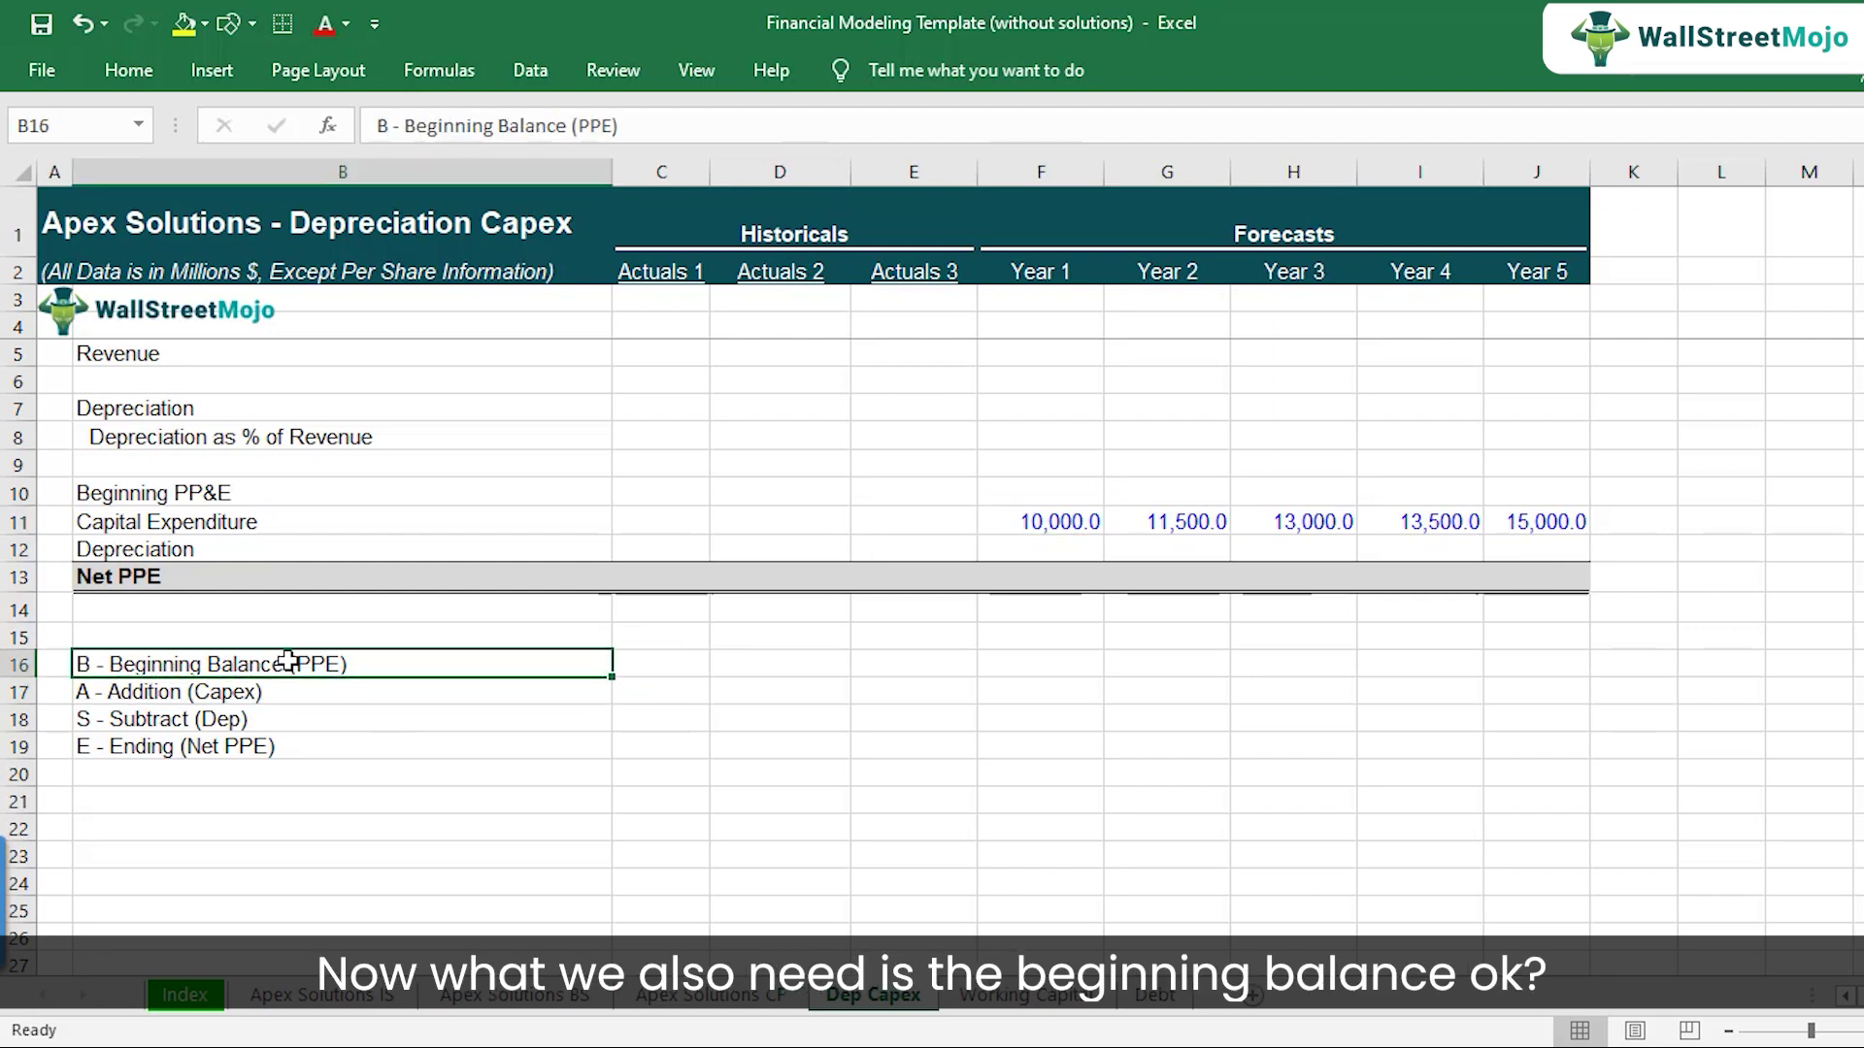
- Link the Actuals 3 Net PPE in E13 to cell E13 of the Apex Solutions BS sheet
left_click(911, 569)
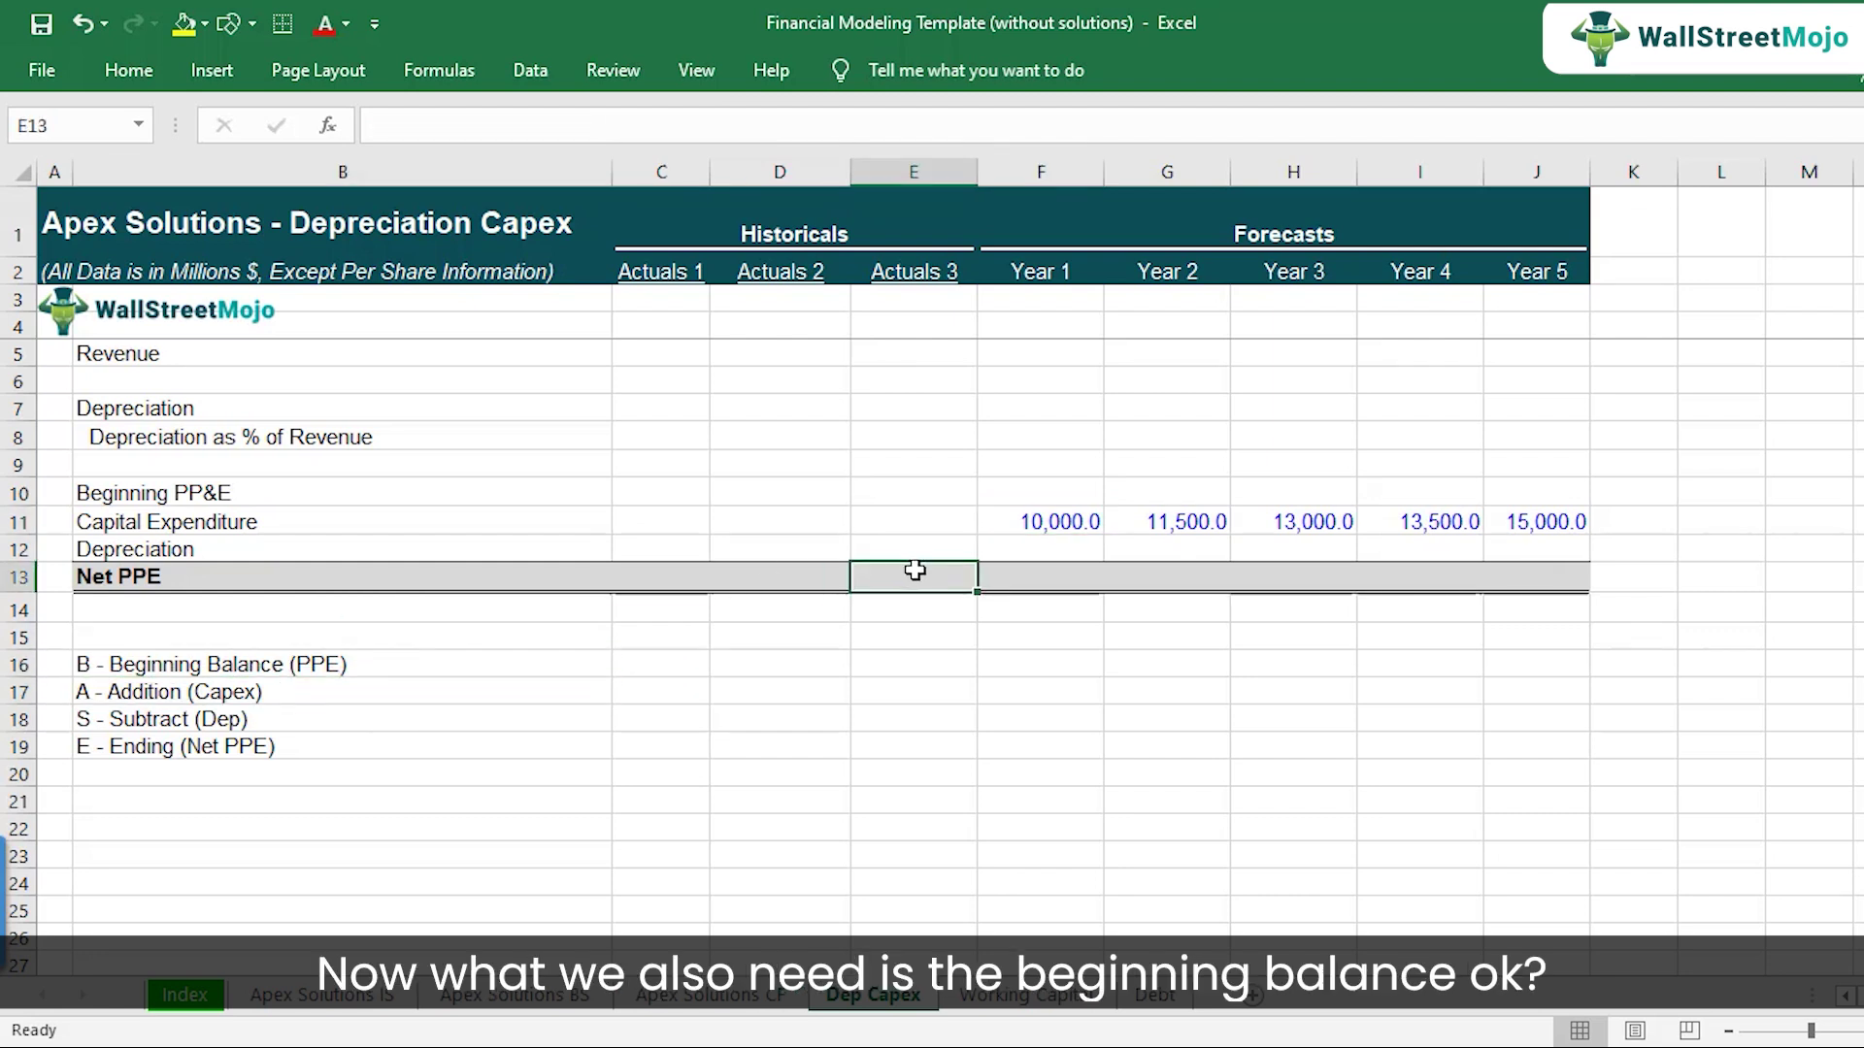
left_click(1060, 483)
left_click(921, 577)
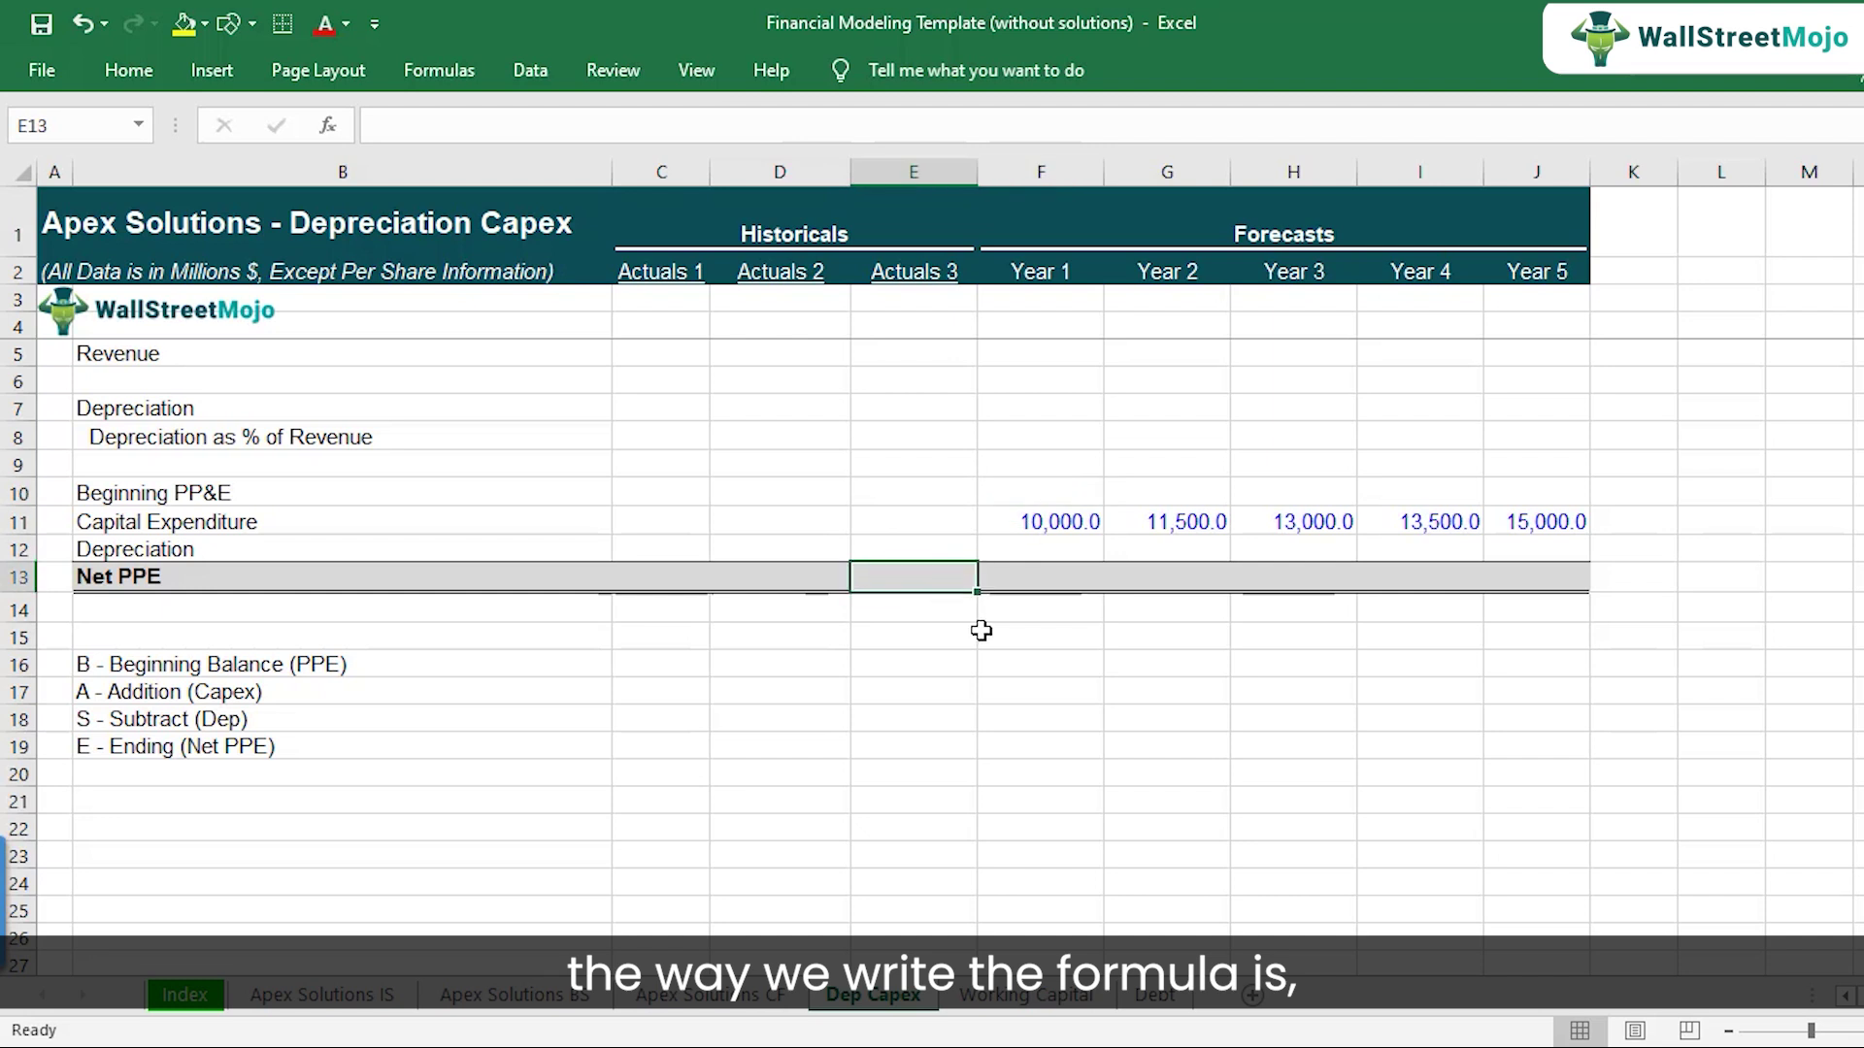
type("=")
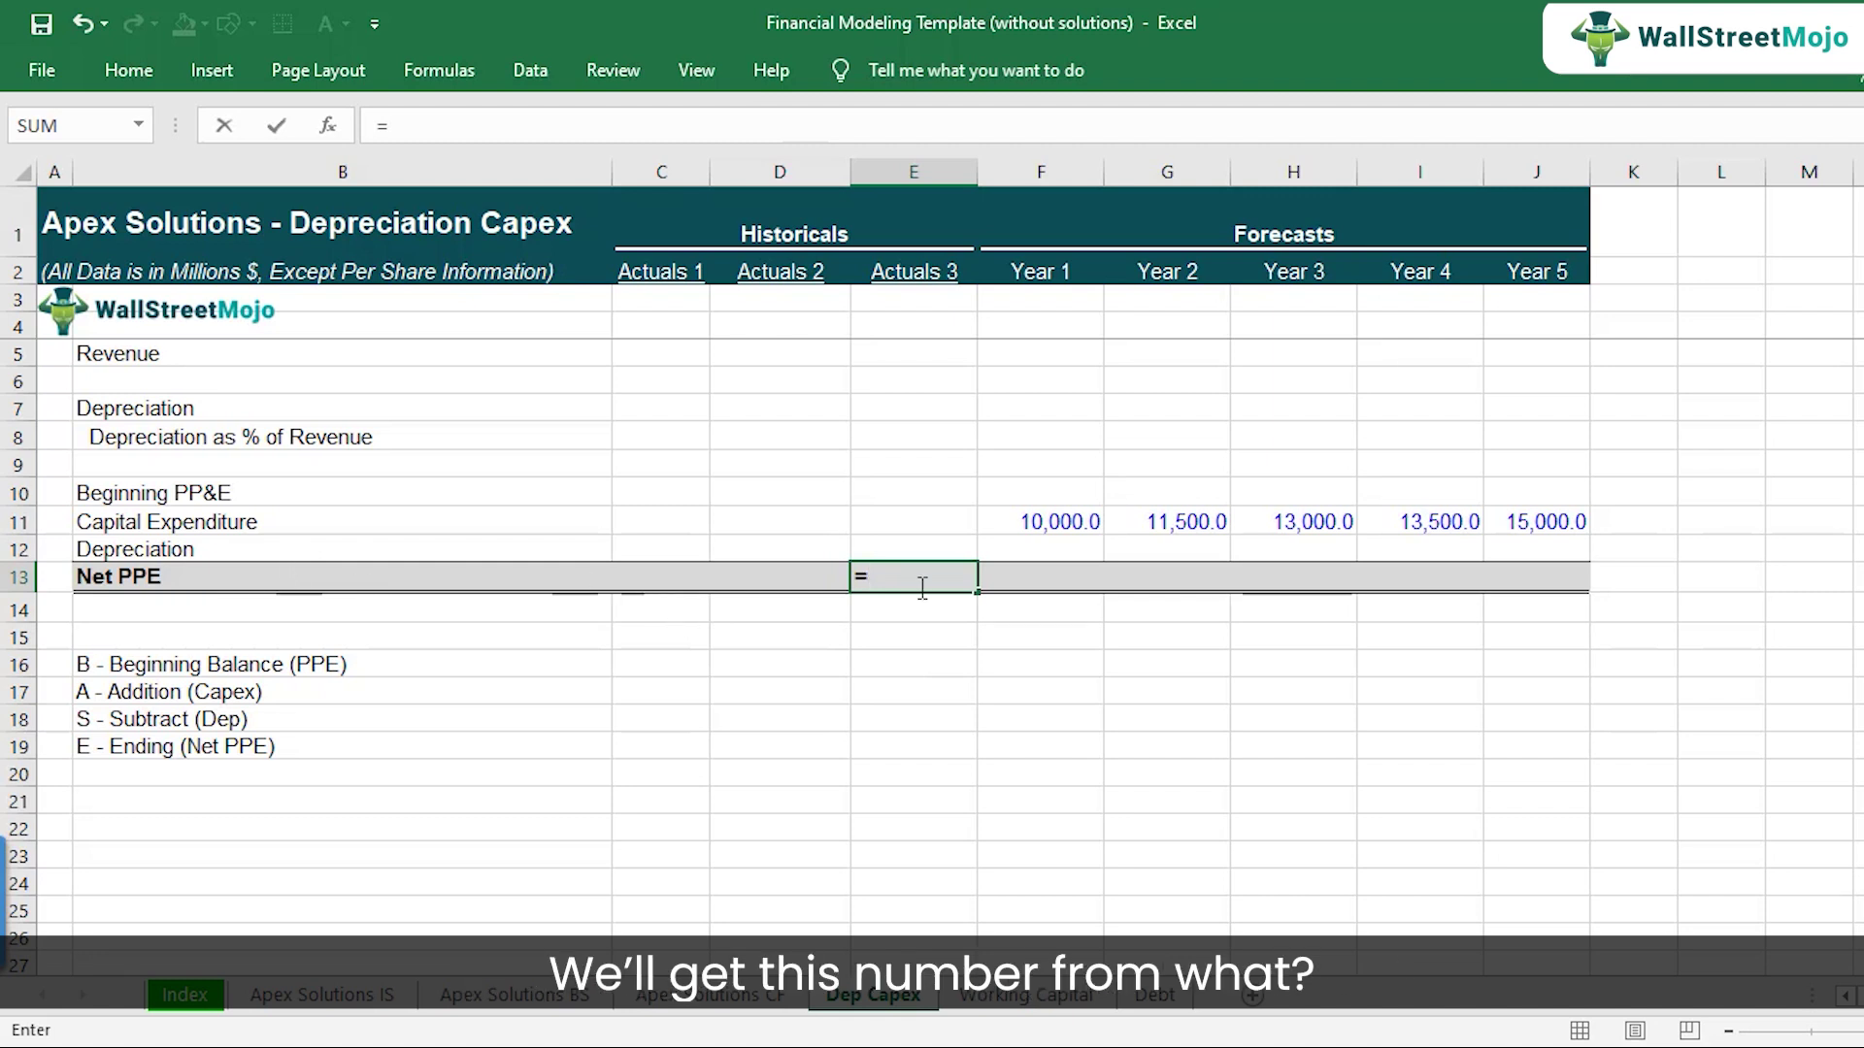
left_click(564, 1010)
scroll(686, 758, "up", 6)
scroll(686, 758, "up", 2)
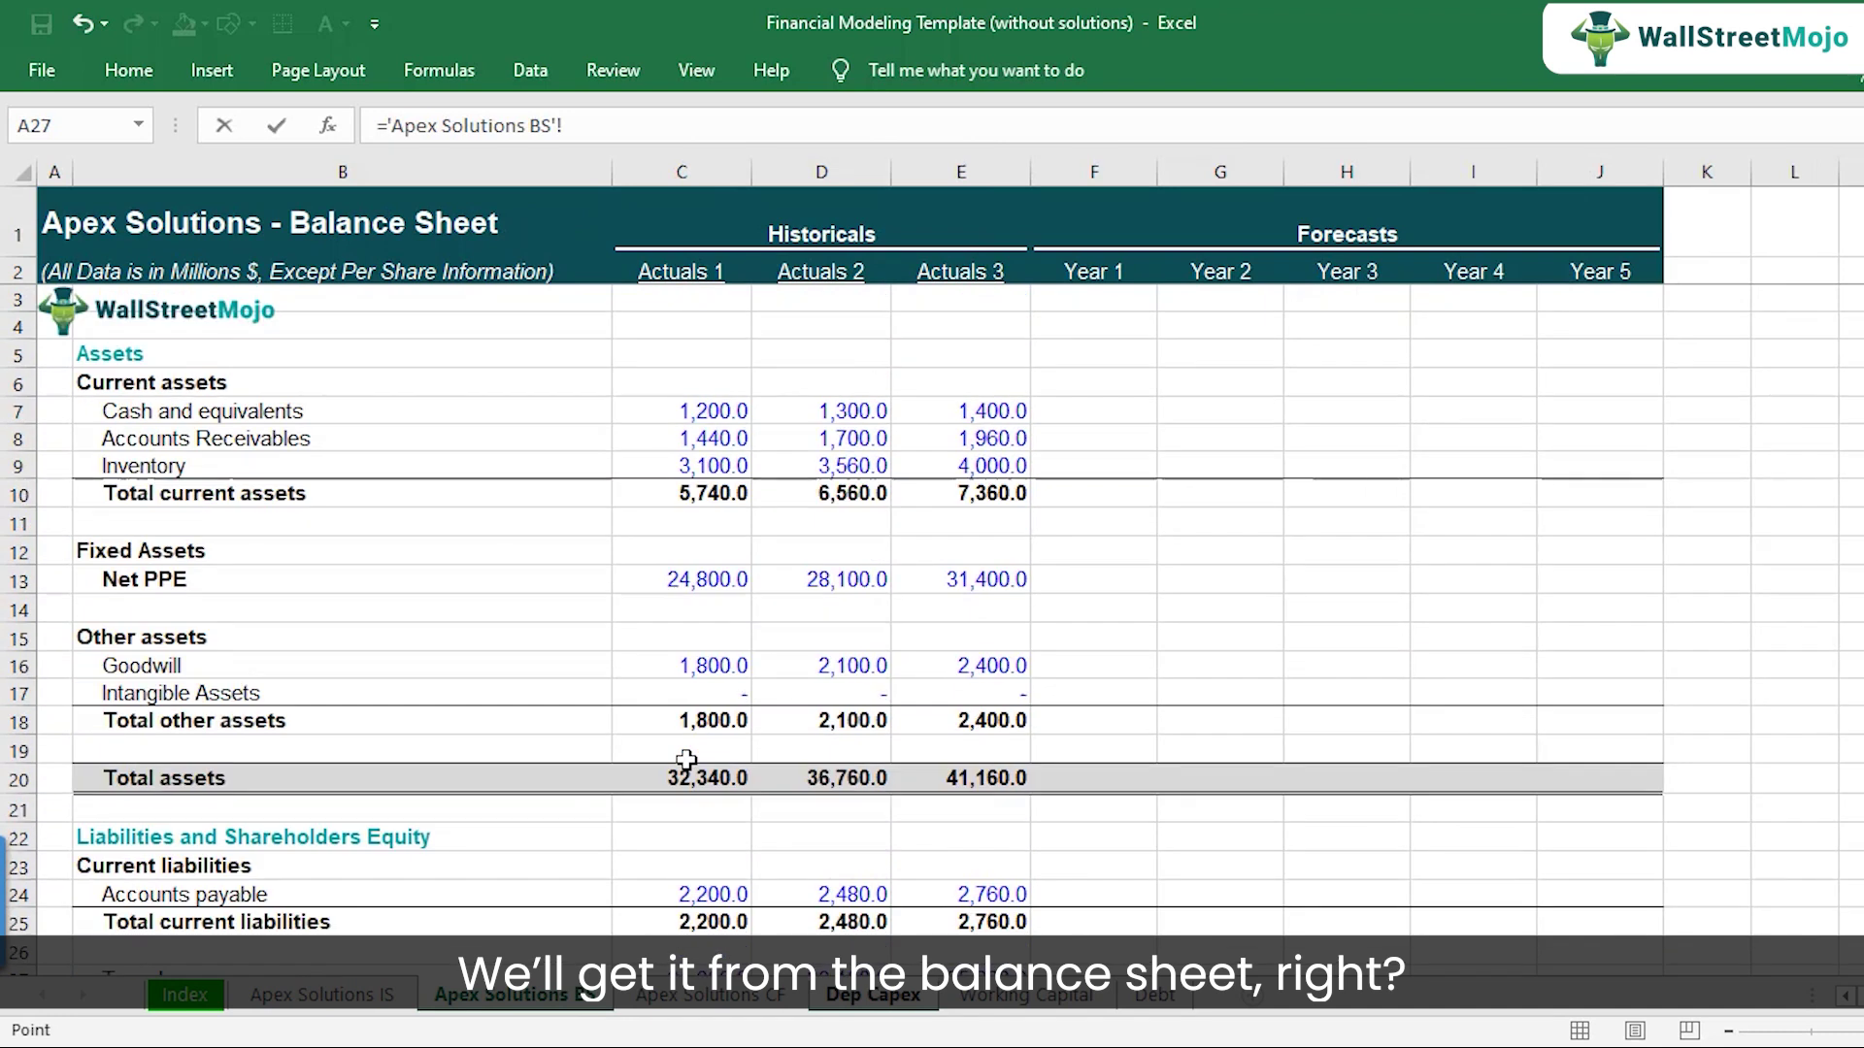
left_click(951, 582)
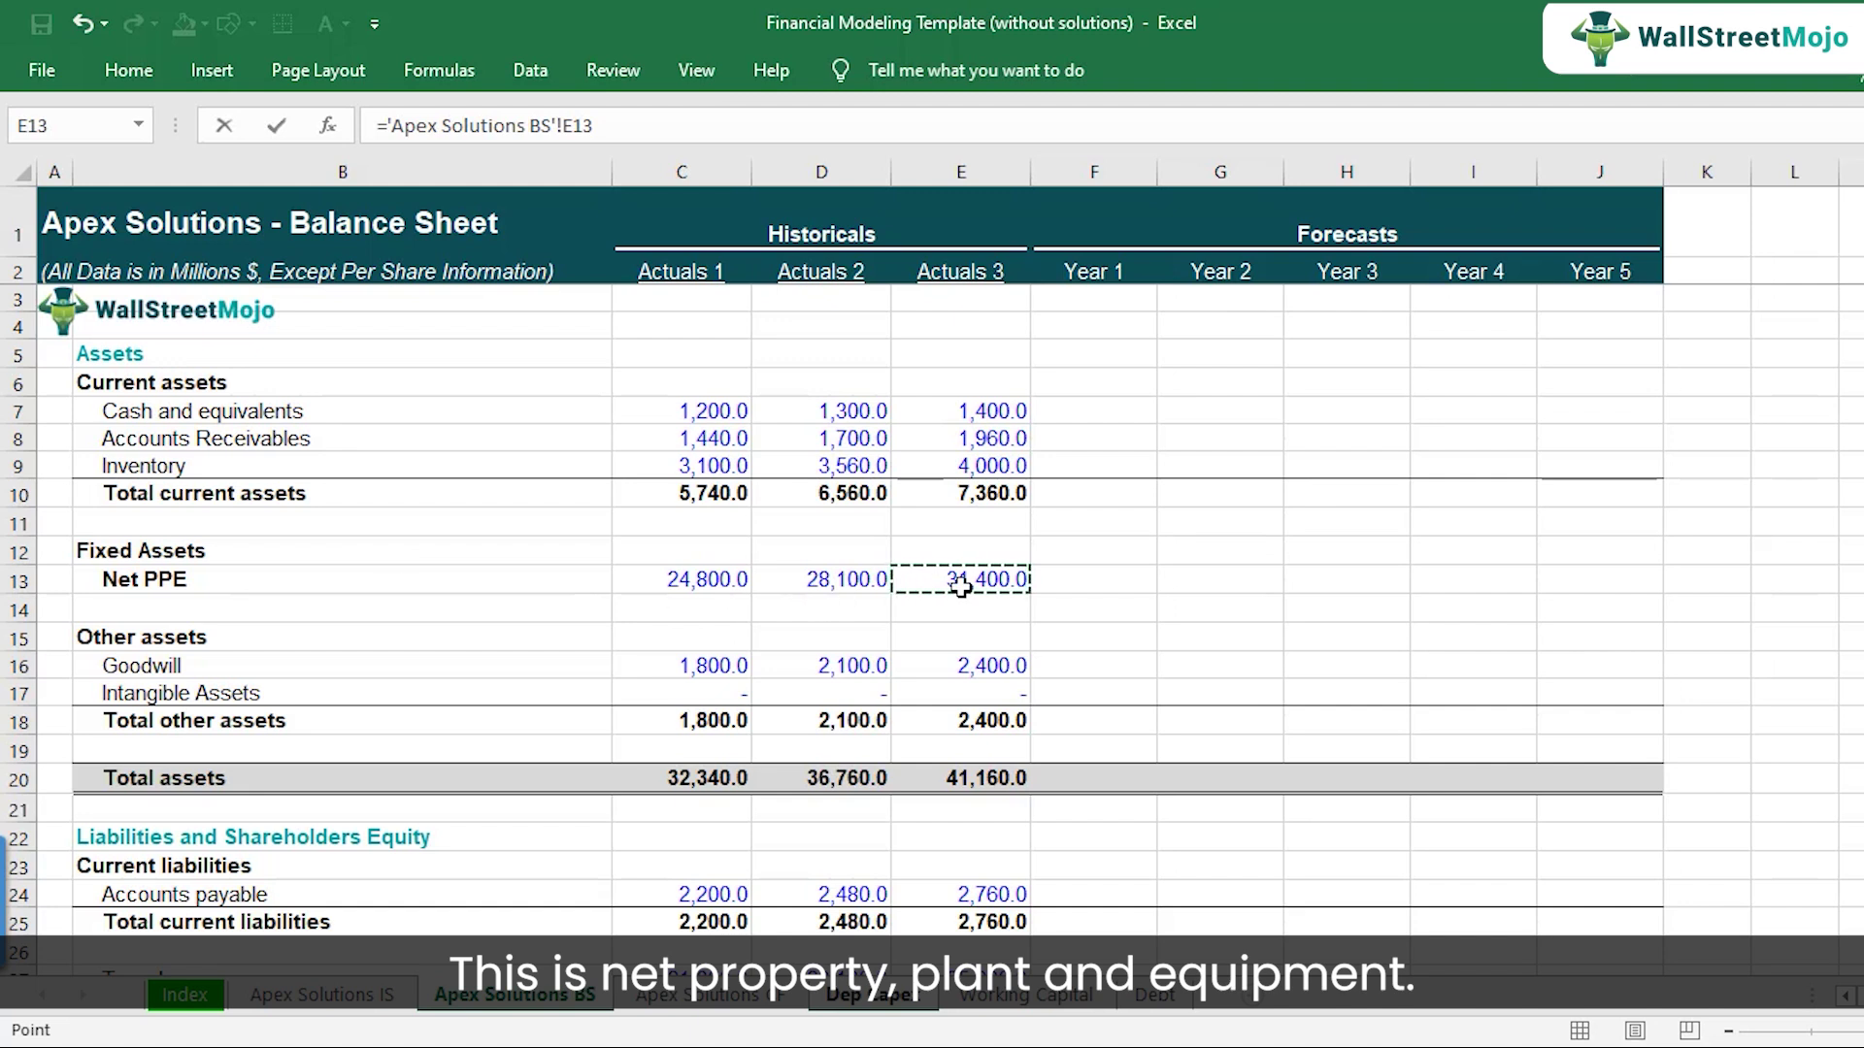
key("Return")
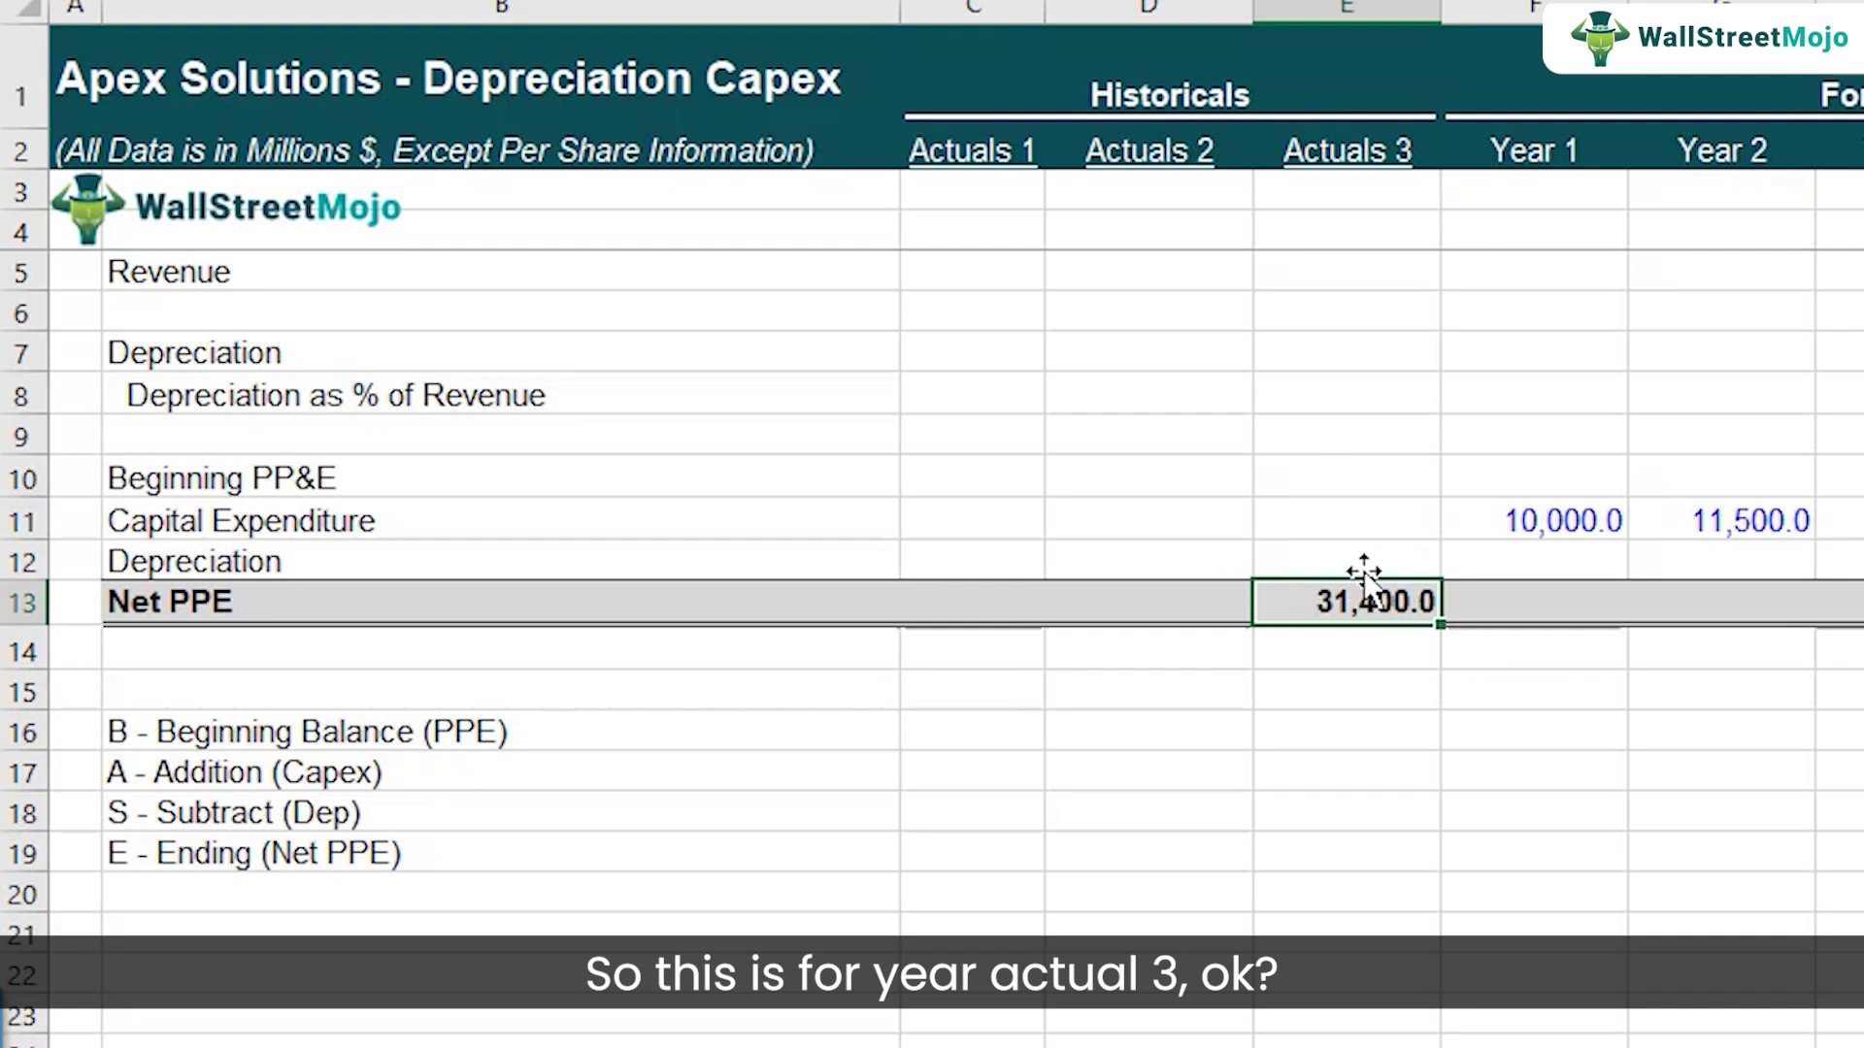
- Set the Year 1 Beginning PP&E in F10 to the Actuals 3 Net PPE with =E13
left_click(1519, 489)
type("=")
key("Left")
key("Down")
key("Down")
key("Down")
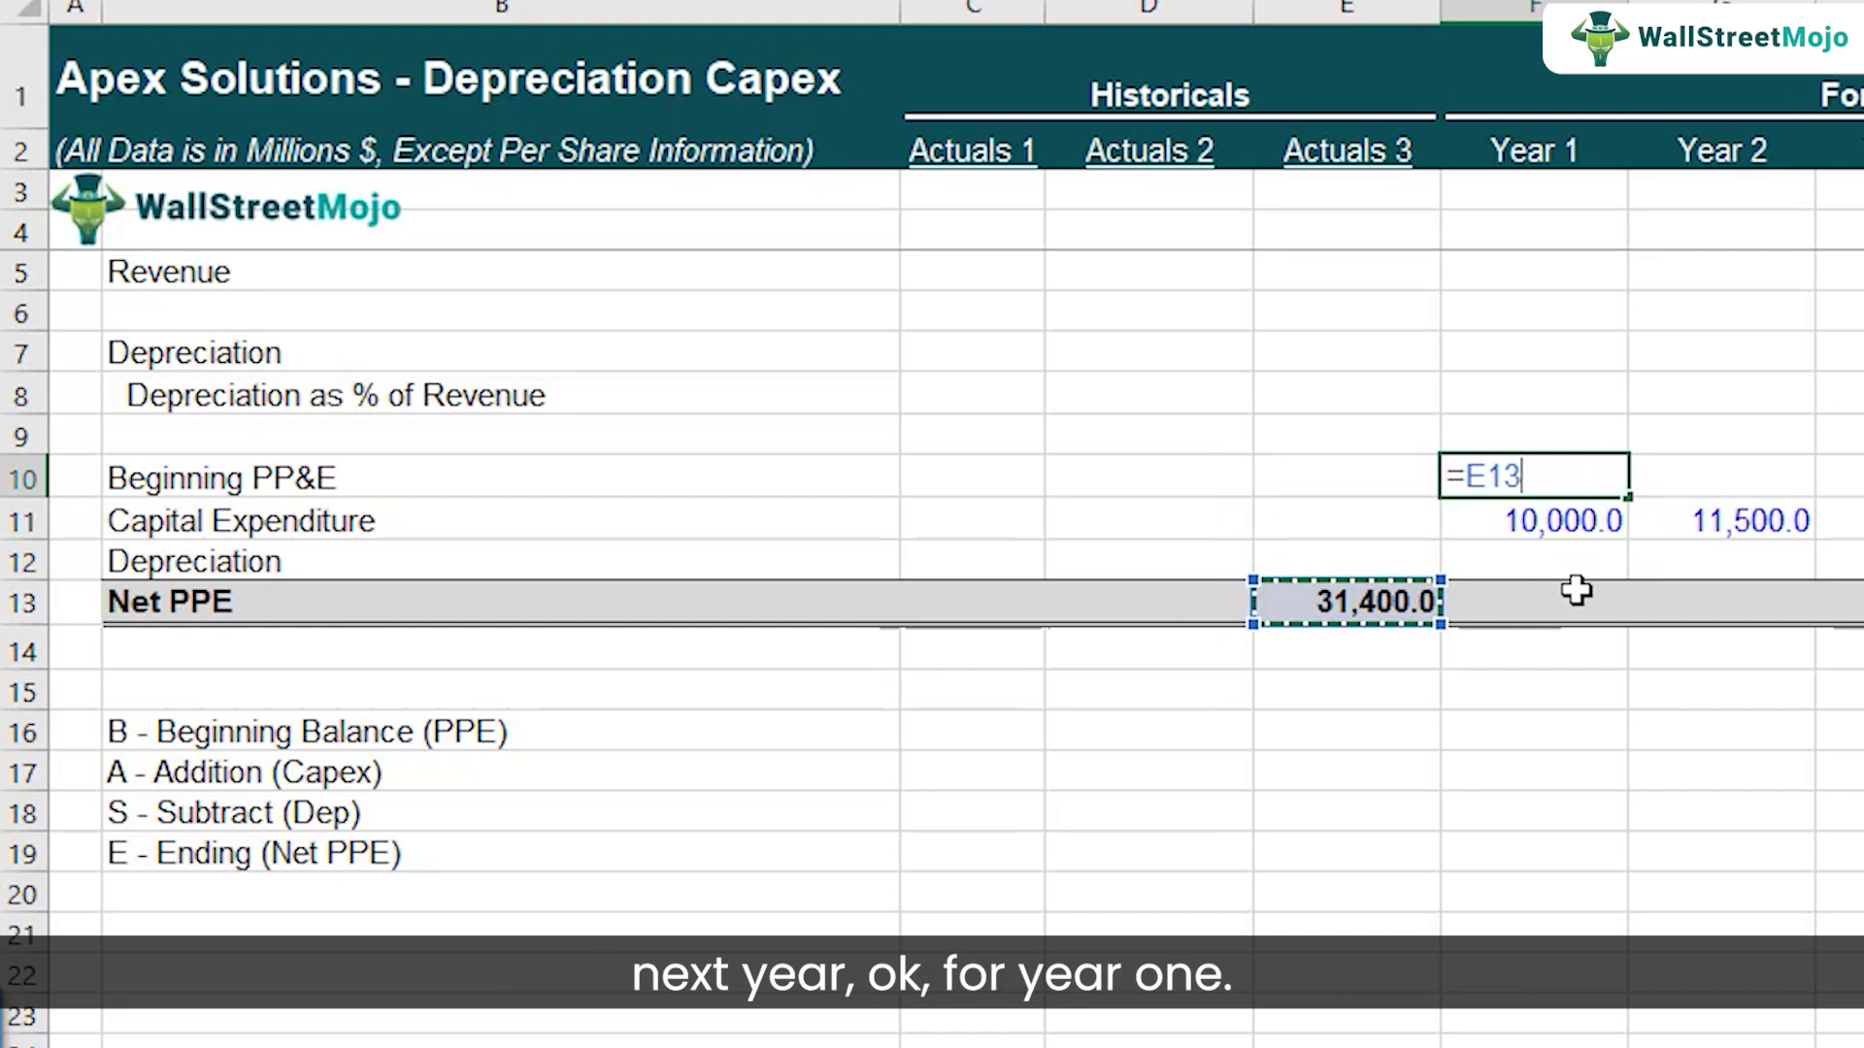
key("Return")
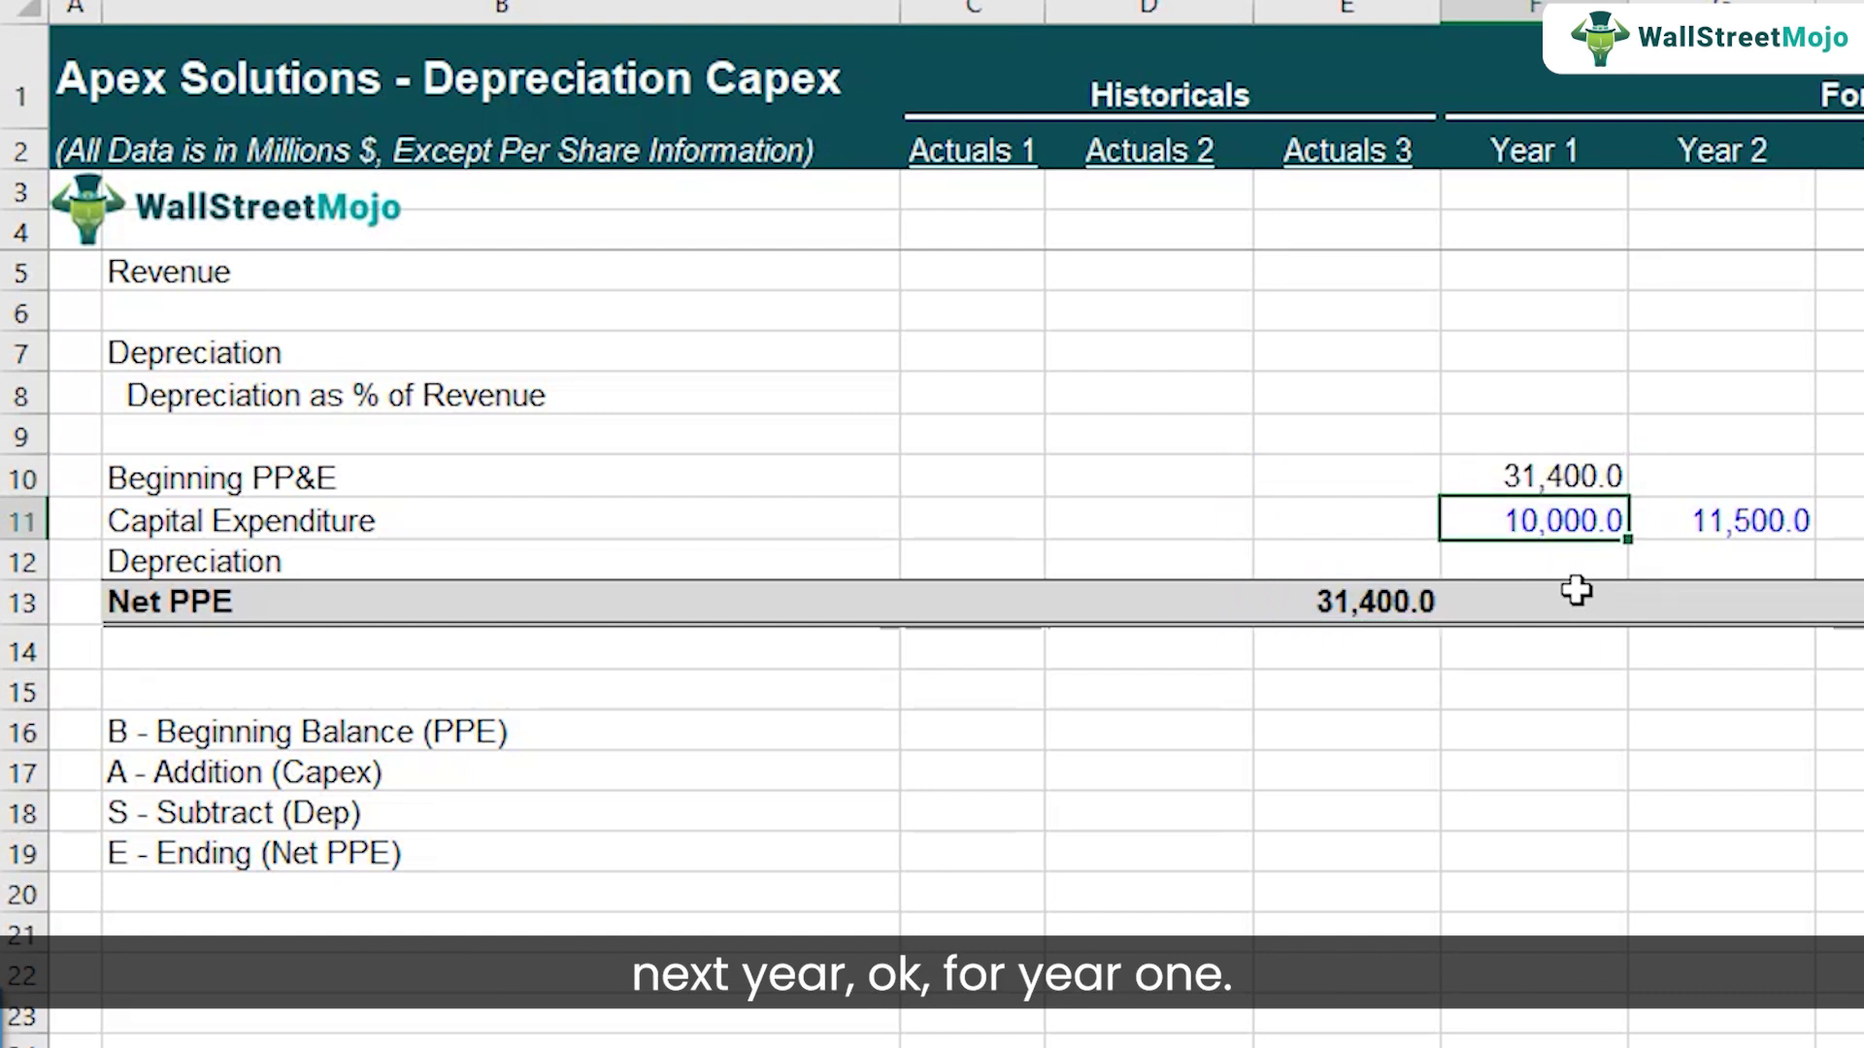
key("Up")
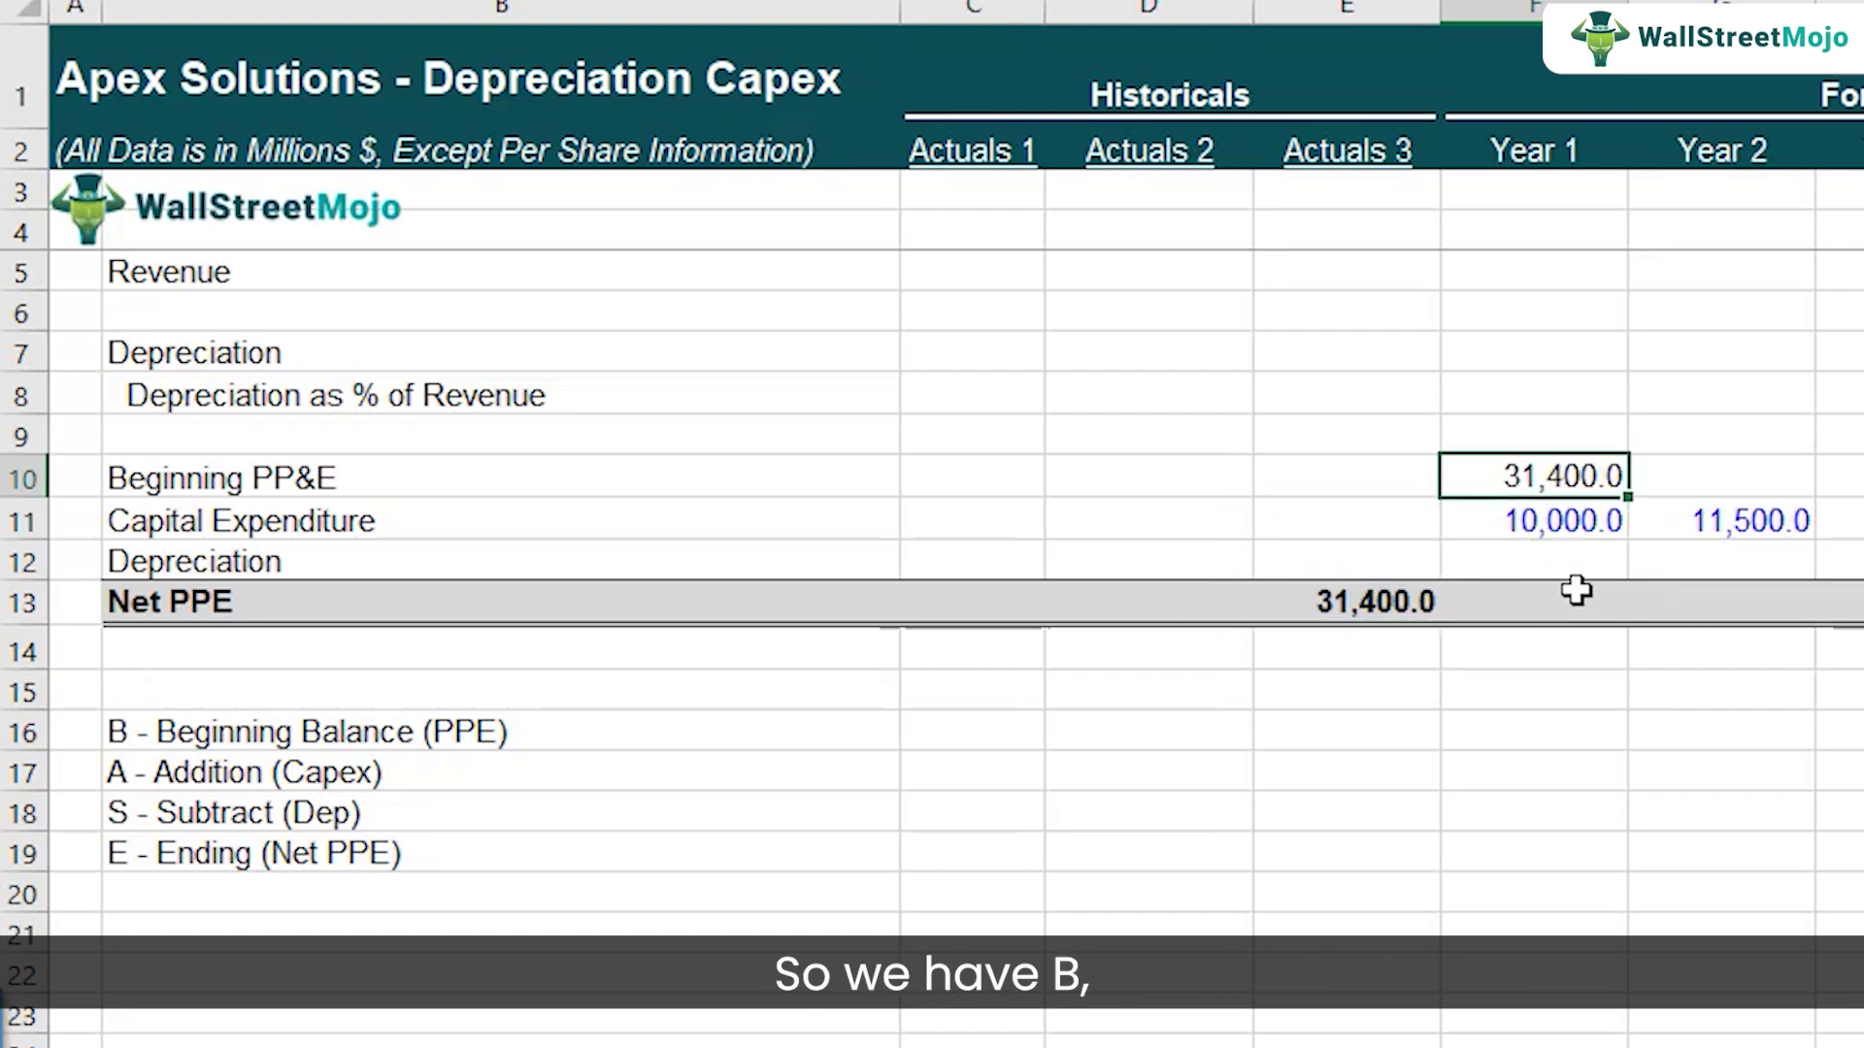
key("Down")
key("Down")
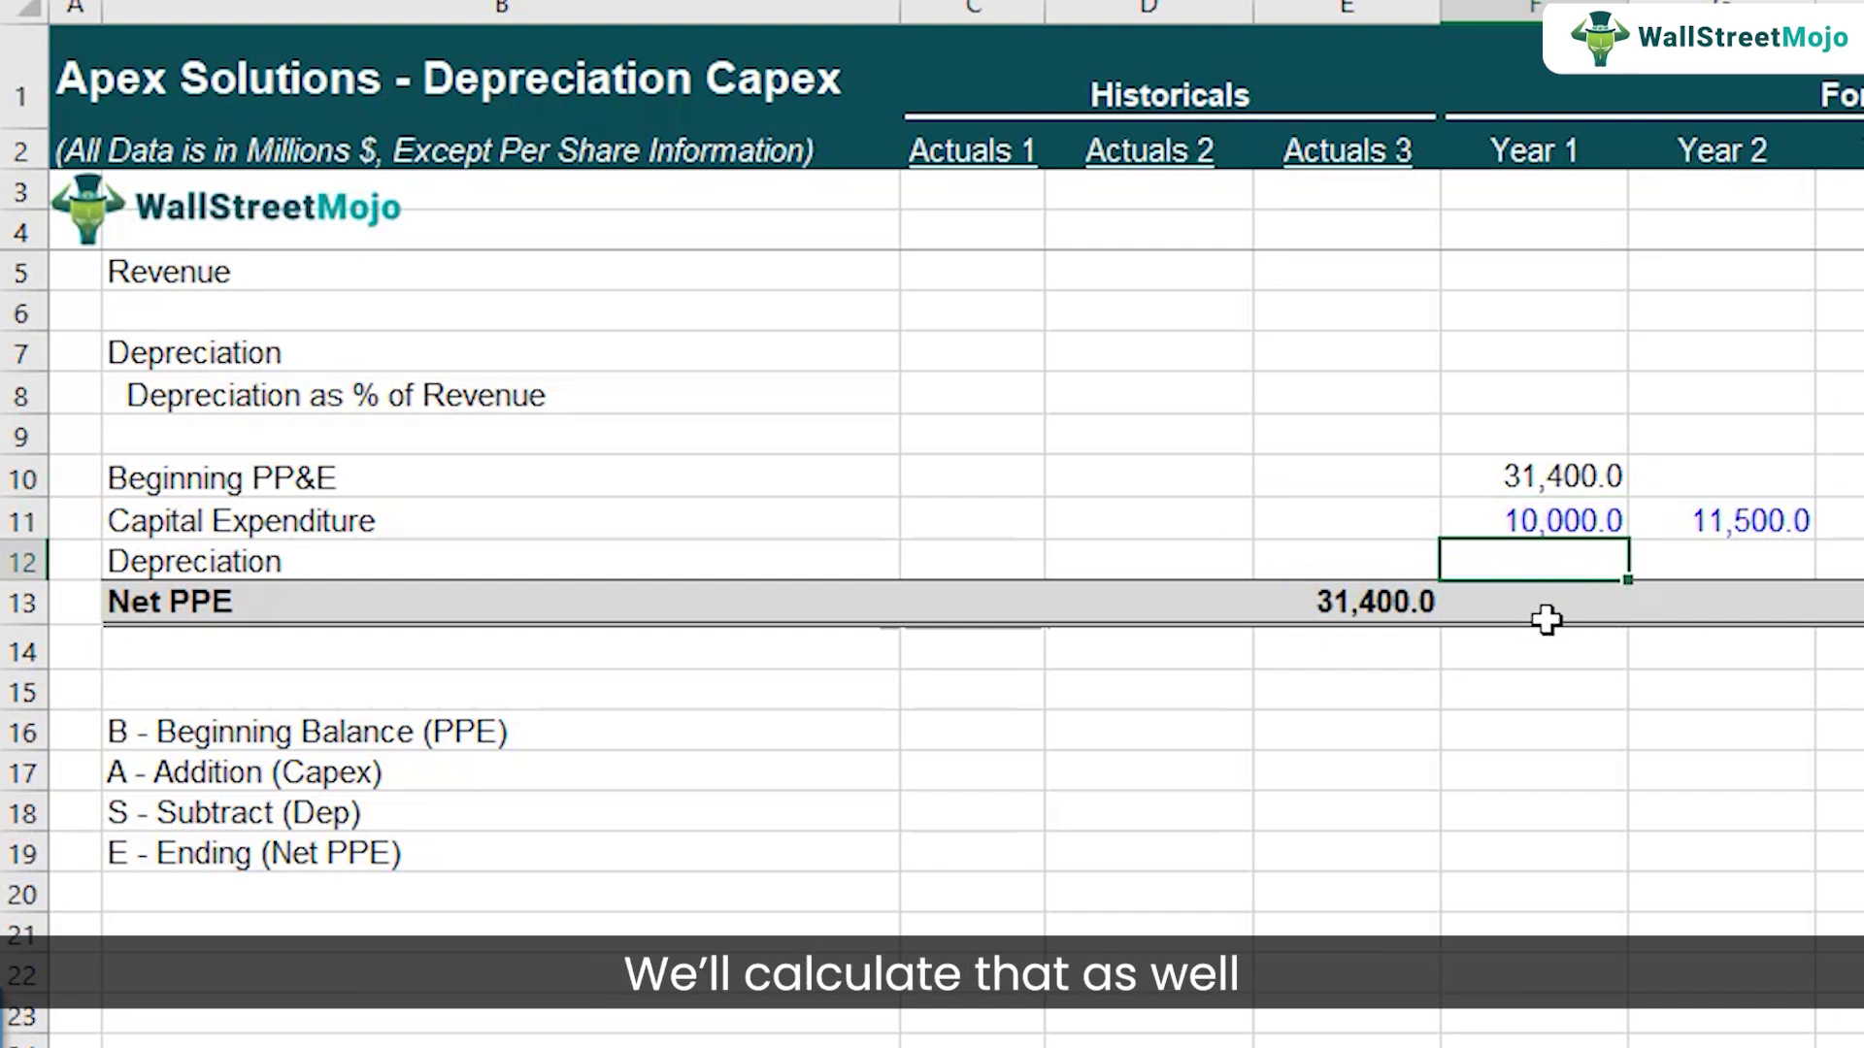
- Calculate the Year 1 Net PPE in F13 with =F10+F11-F12, following the BASE equation, and check the formula
left_click(313, 854)
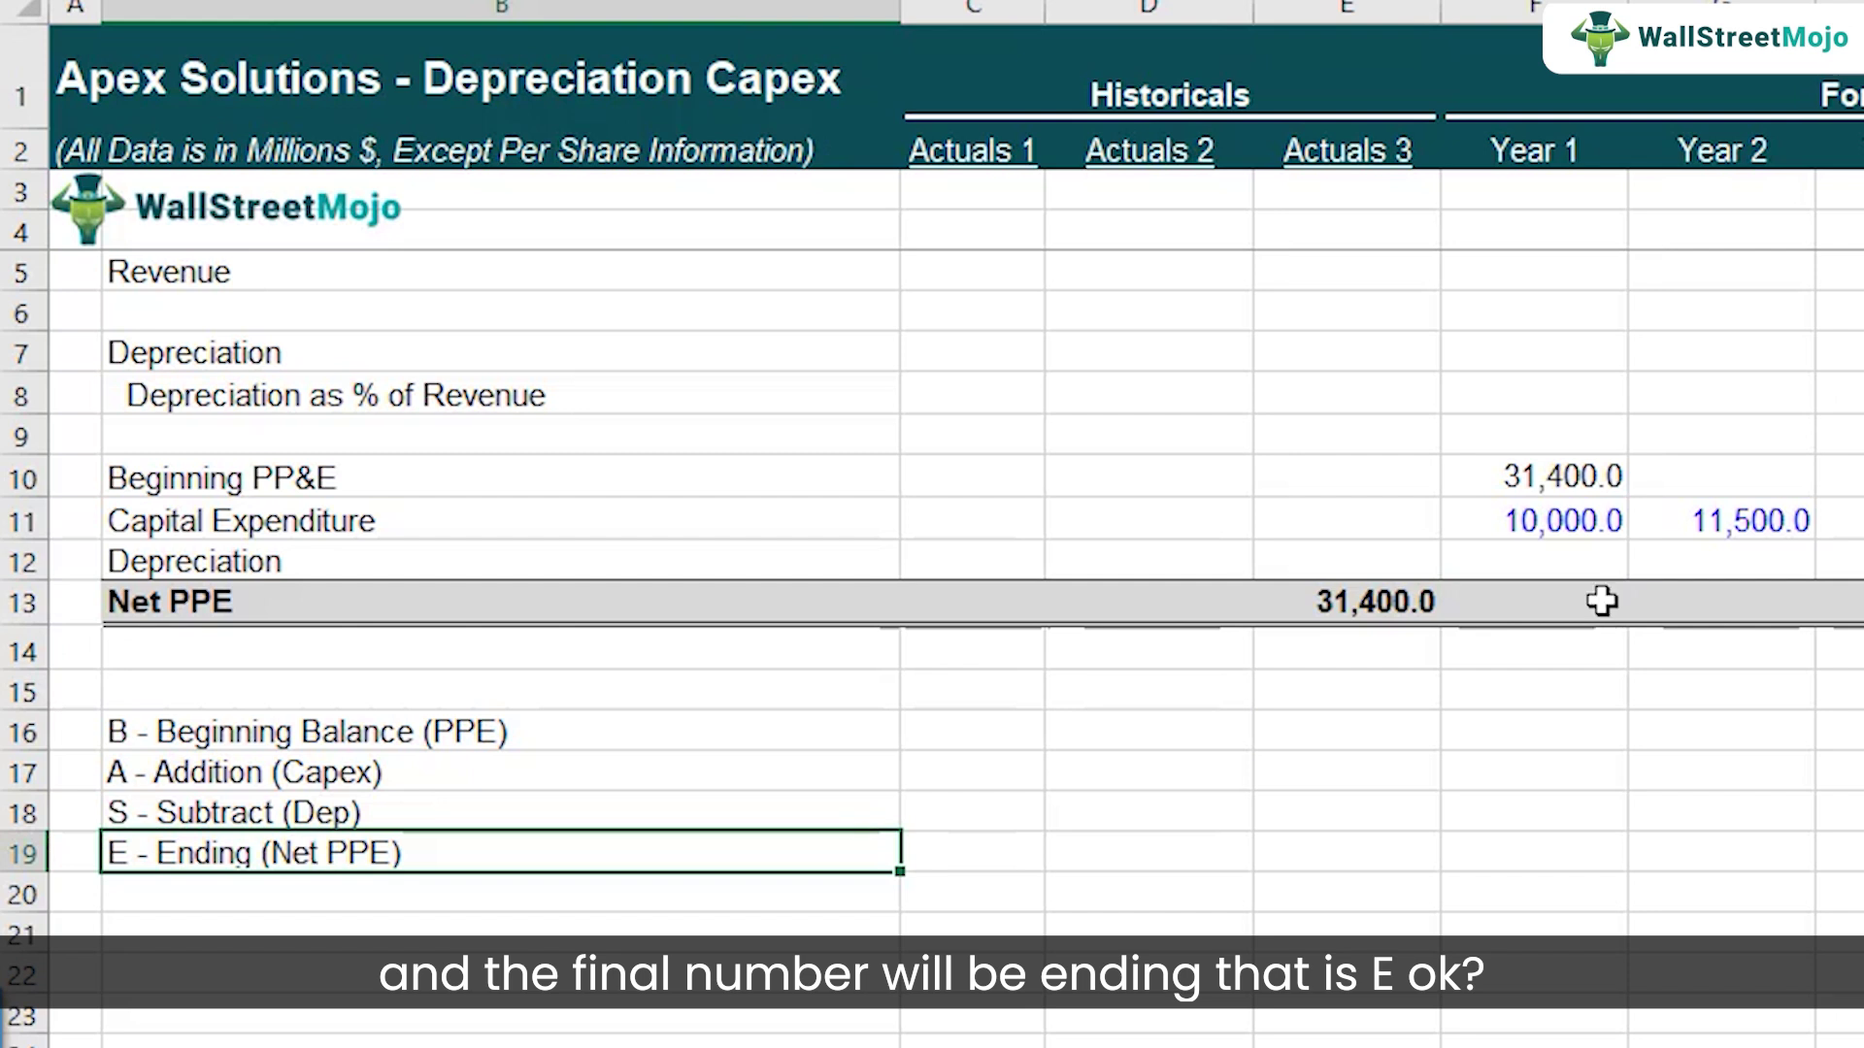
left_click(1568, 608)
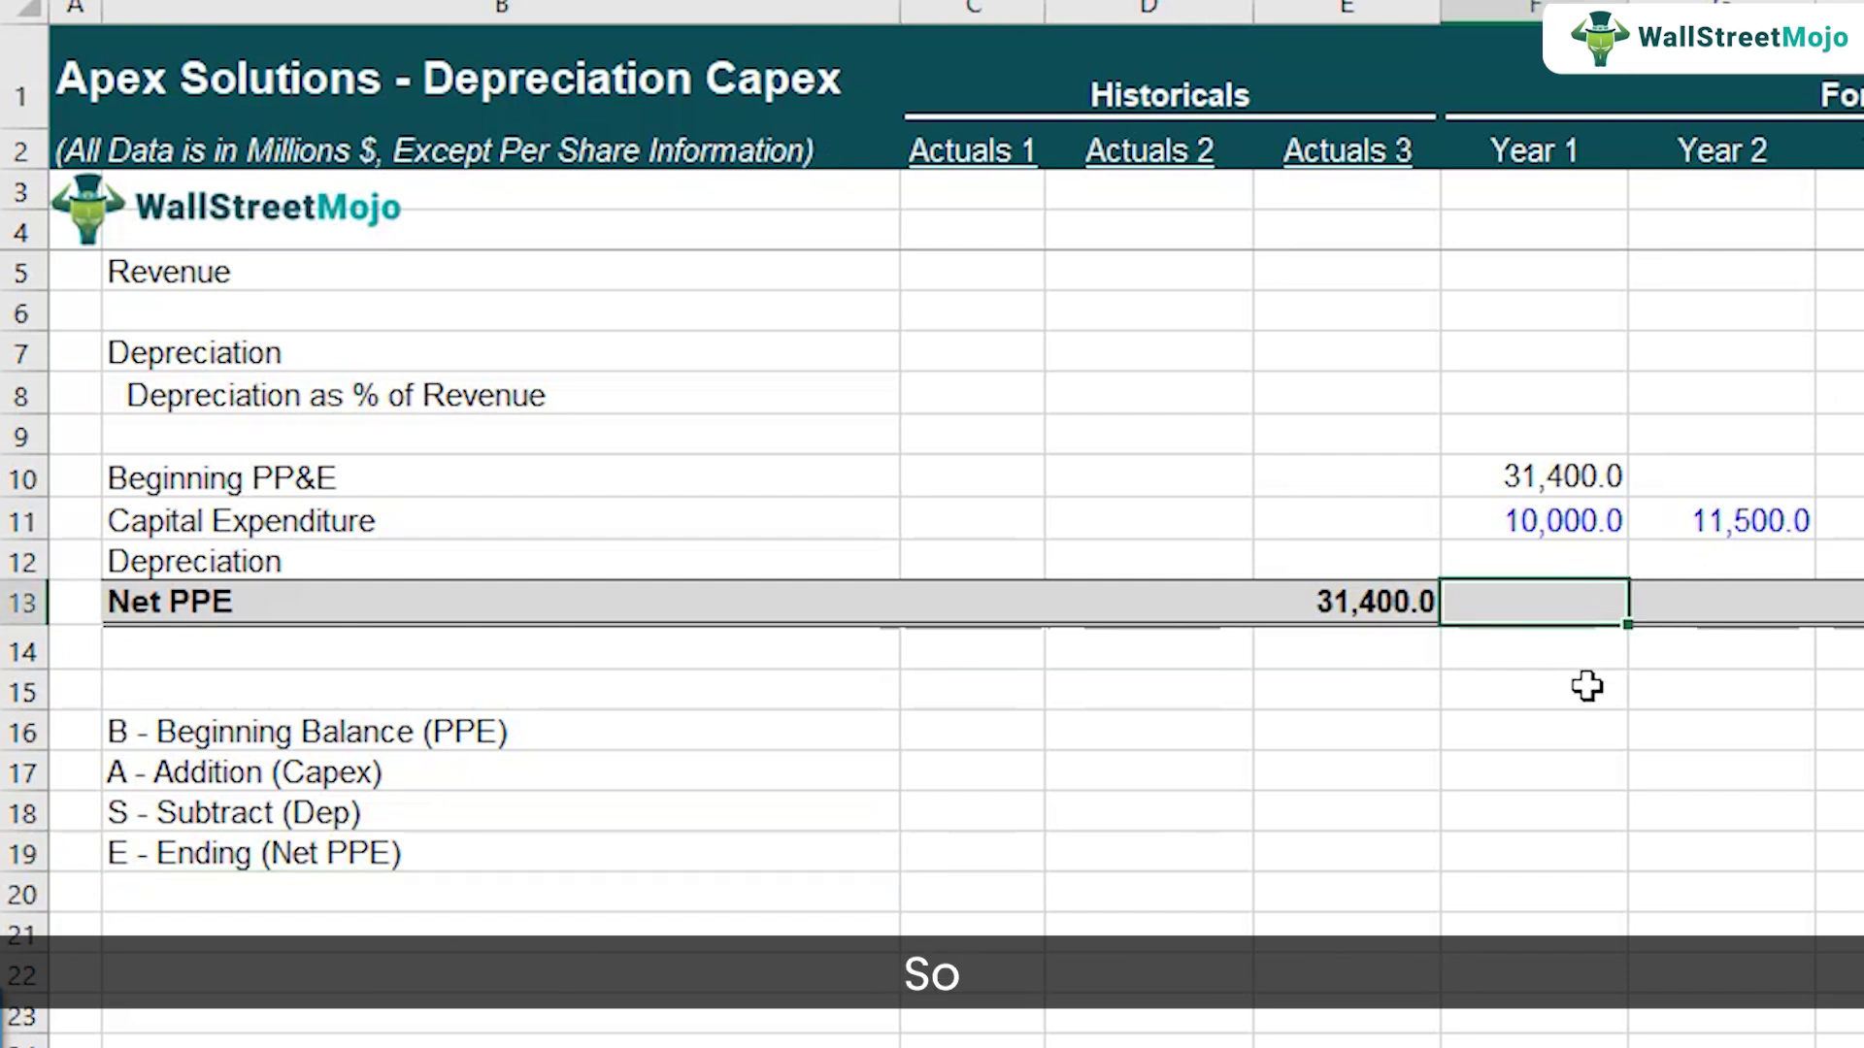
type("=")
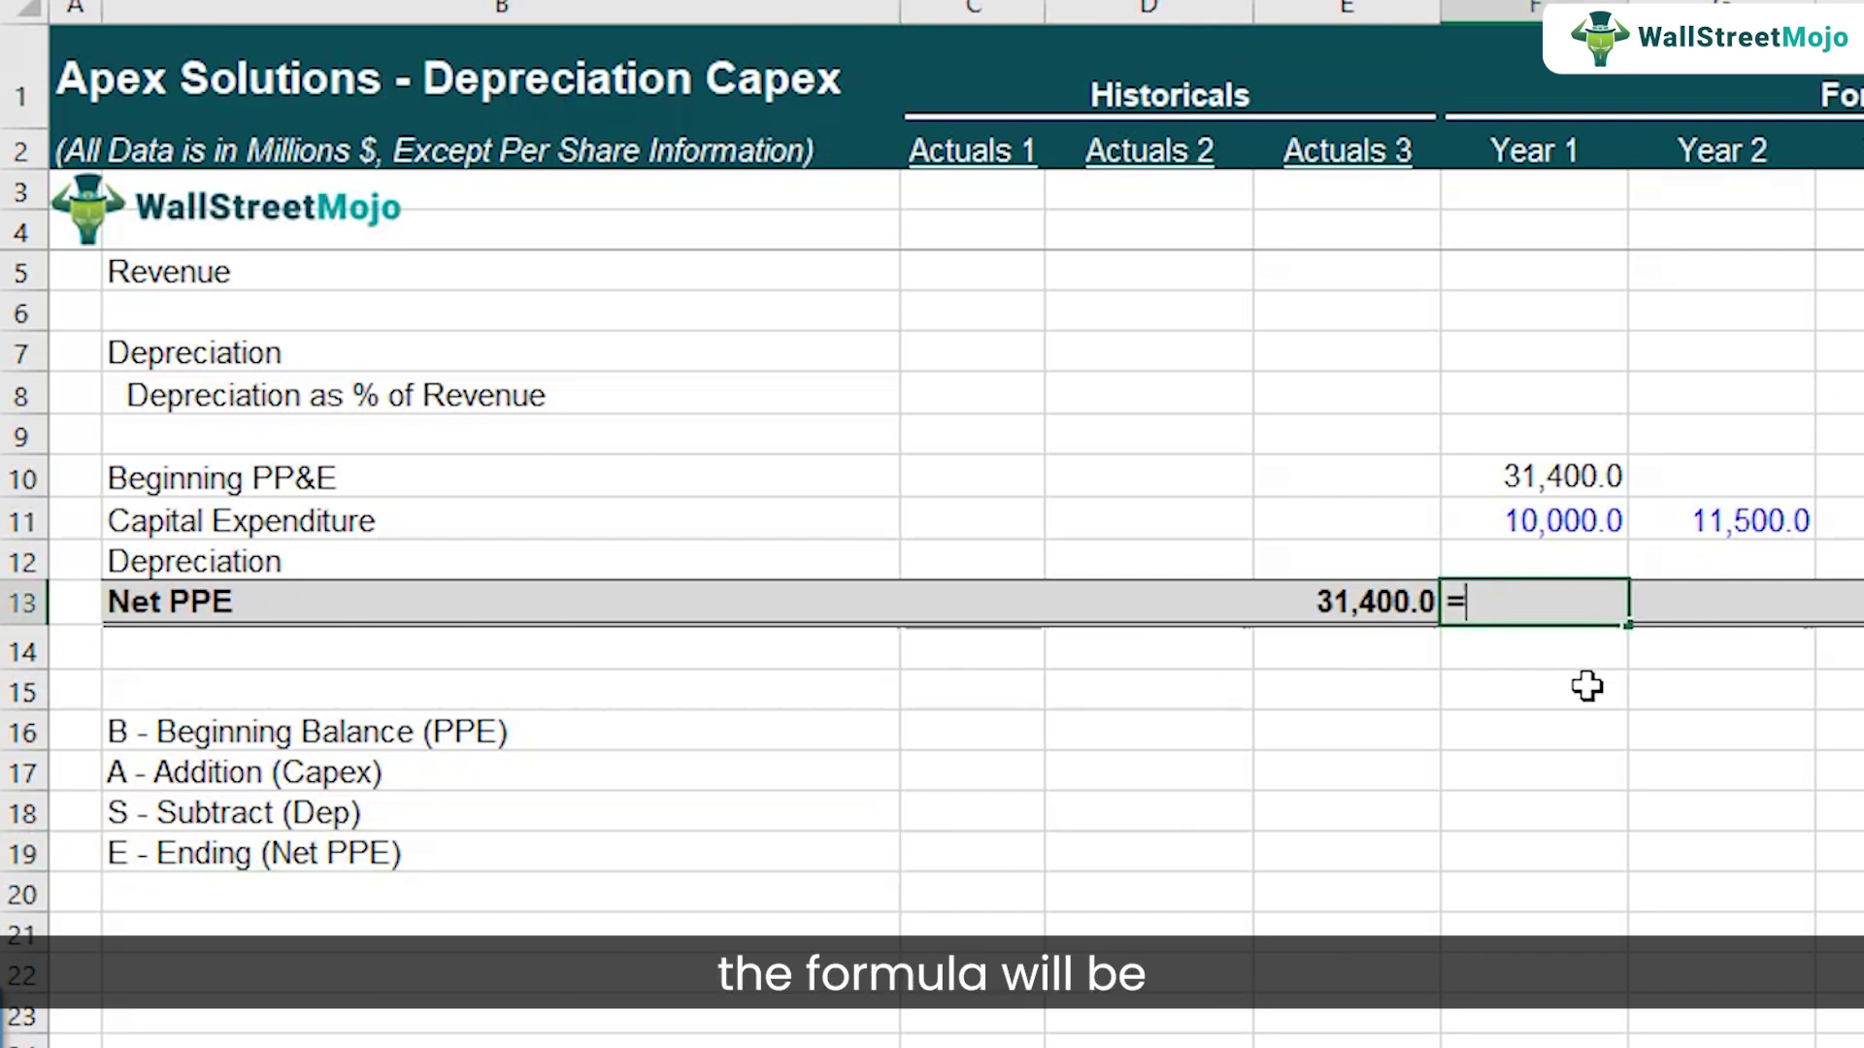
key("Up")
key("Up")
key("Up")
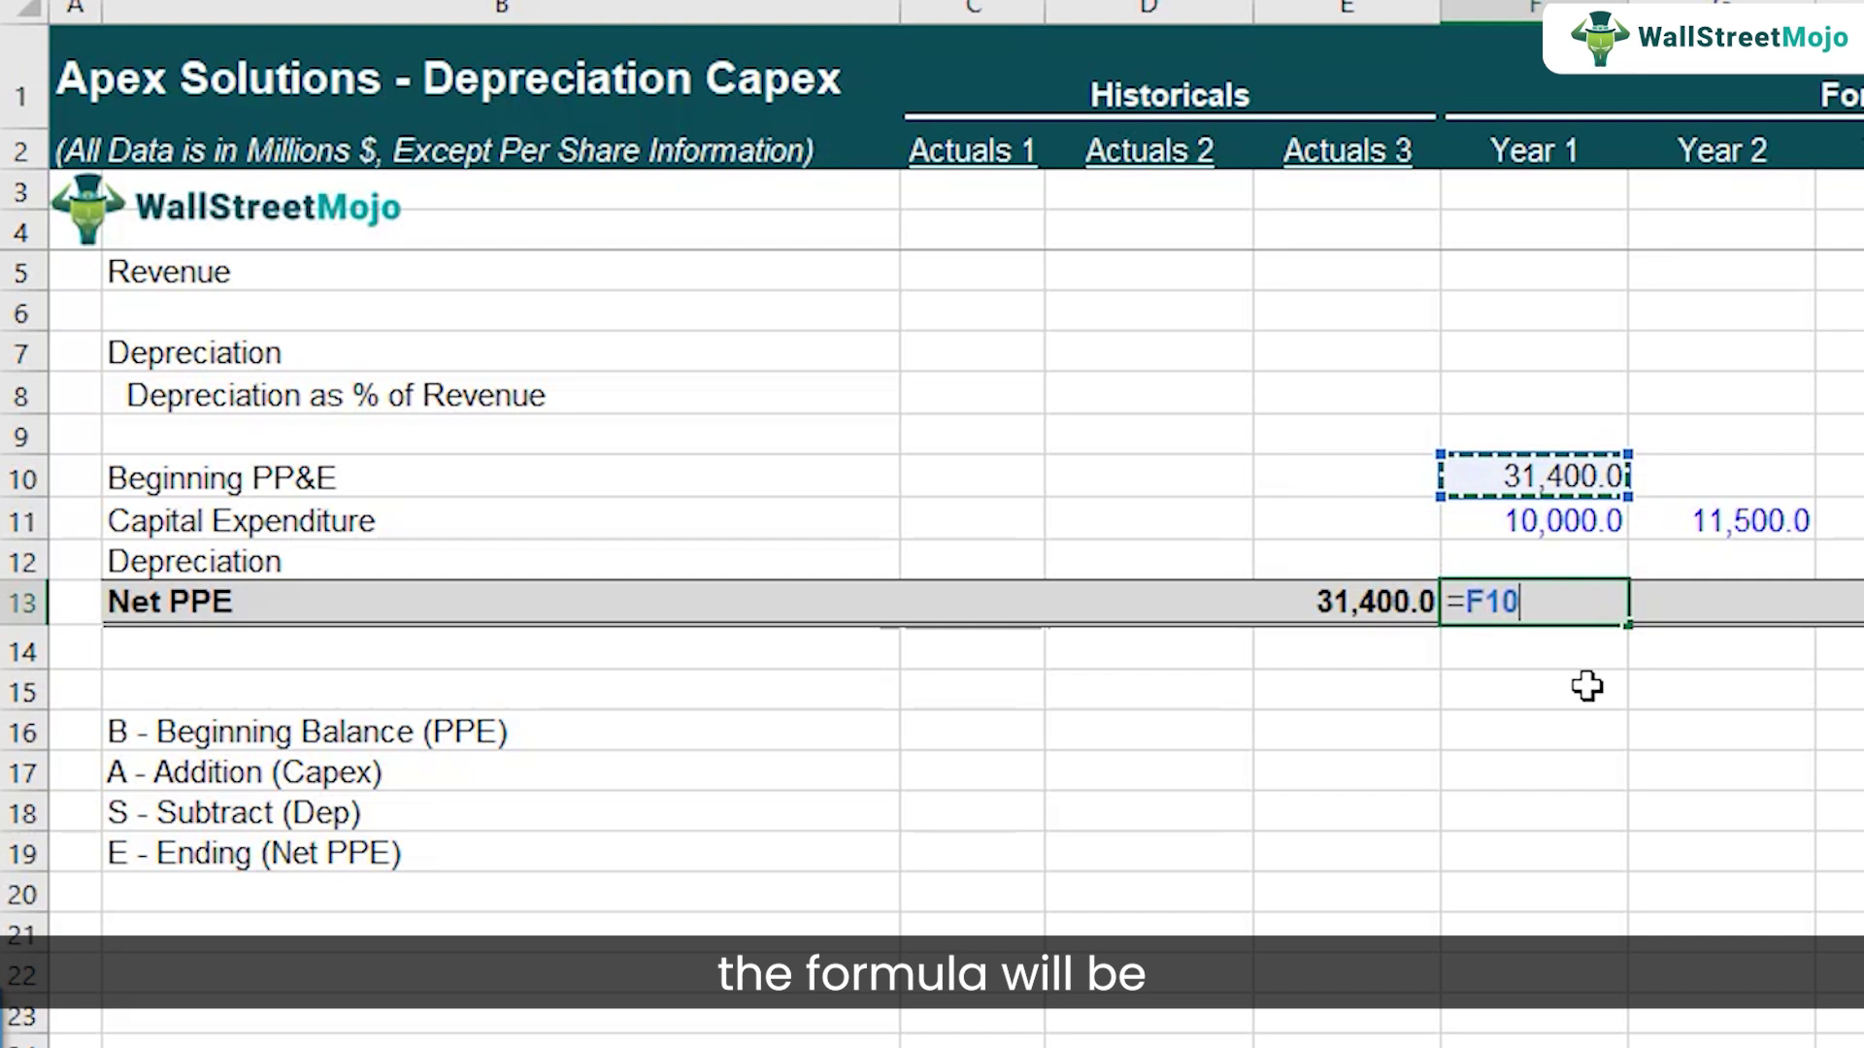
type("+")
key("Up")
key("Up")
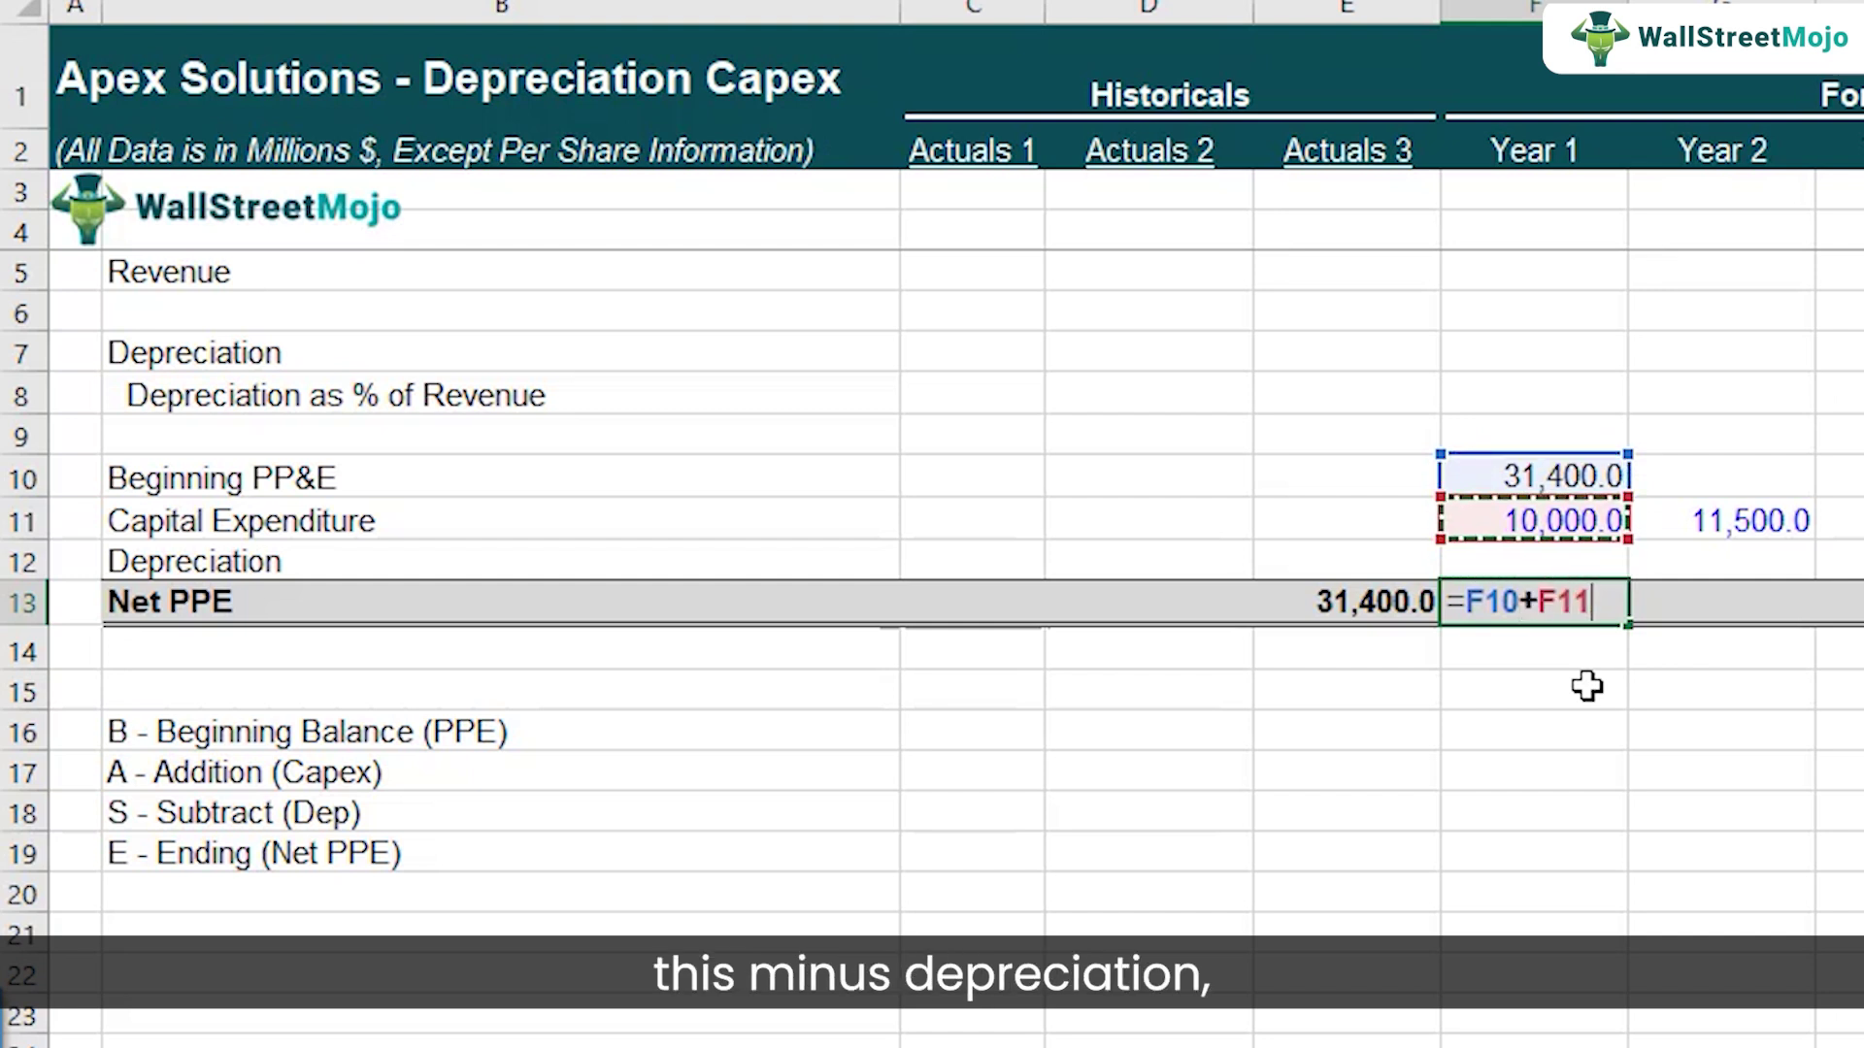
type("-")
key("Up")
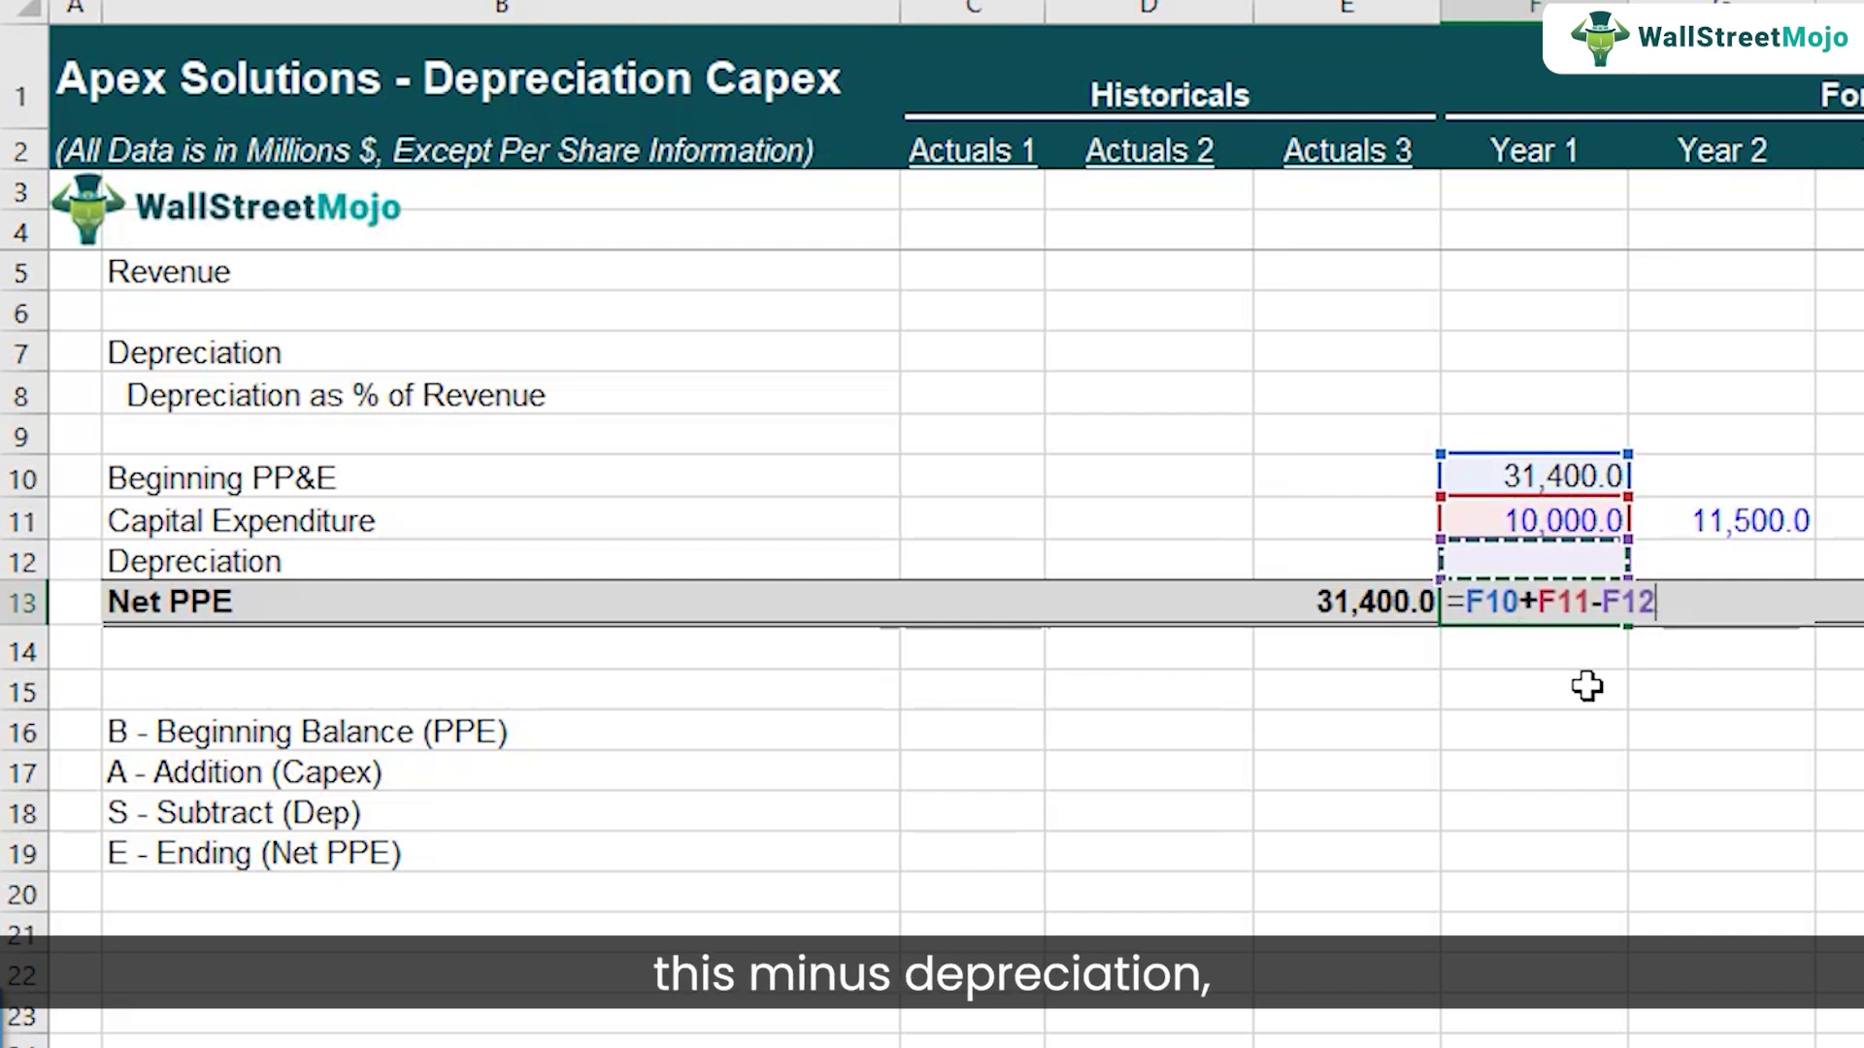
key("Return")
key("Up")
key("F2")
key("Escape")
- Copy the Year 1 Beginning PP&E formula from F10 across Years 2 to 5 in G10:J10
key("Up")
key("Up")
key("Up")
key("ctrl+c")
key("Right")
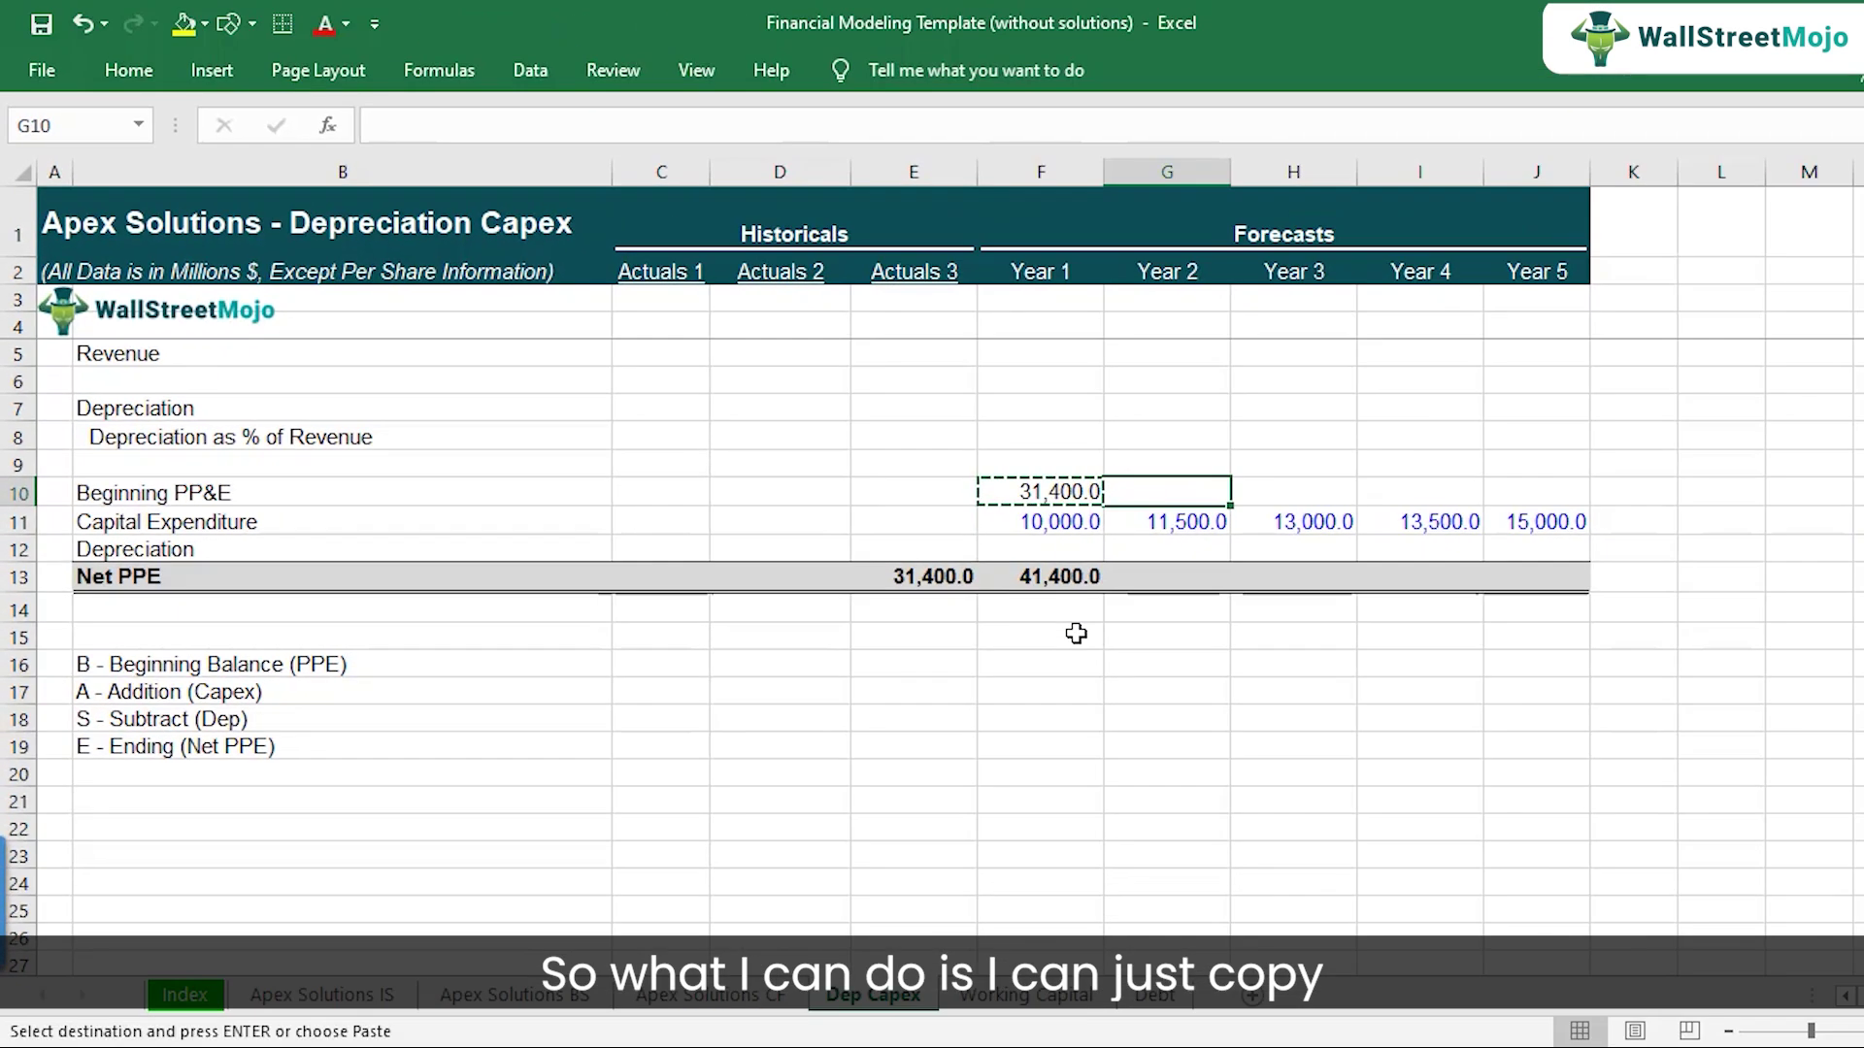
key("shift+Right")
key("shift+Right")
key("shift+Right")
key("ctrl+v")
- Check the cell references of the copied Beginning PP&E formulas in G10:J10
key("F2")
key("Escape")
key("Right")
key("F2")
key("Escape")
key("Right")
key("F2")
key("Escape")
key("Right")
key("F2")
key("Escape")
- Copy the Year 1 Net PPE formula from F13 across Years 2 to 5 in G13:J13 and check the Year 2 formula
key("Left")
key("Left")
key("Left")
key("Left")
key("Down")
key("Down")
key("Down")
key("ctrl+c")
key("Right")
key("shift+Right")
key("shift+Right")
key("shift+Right")
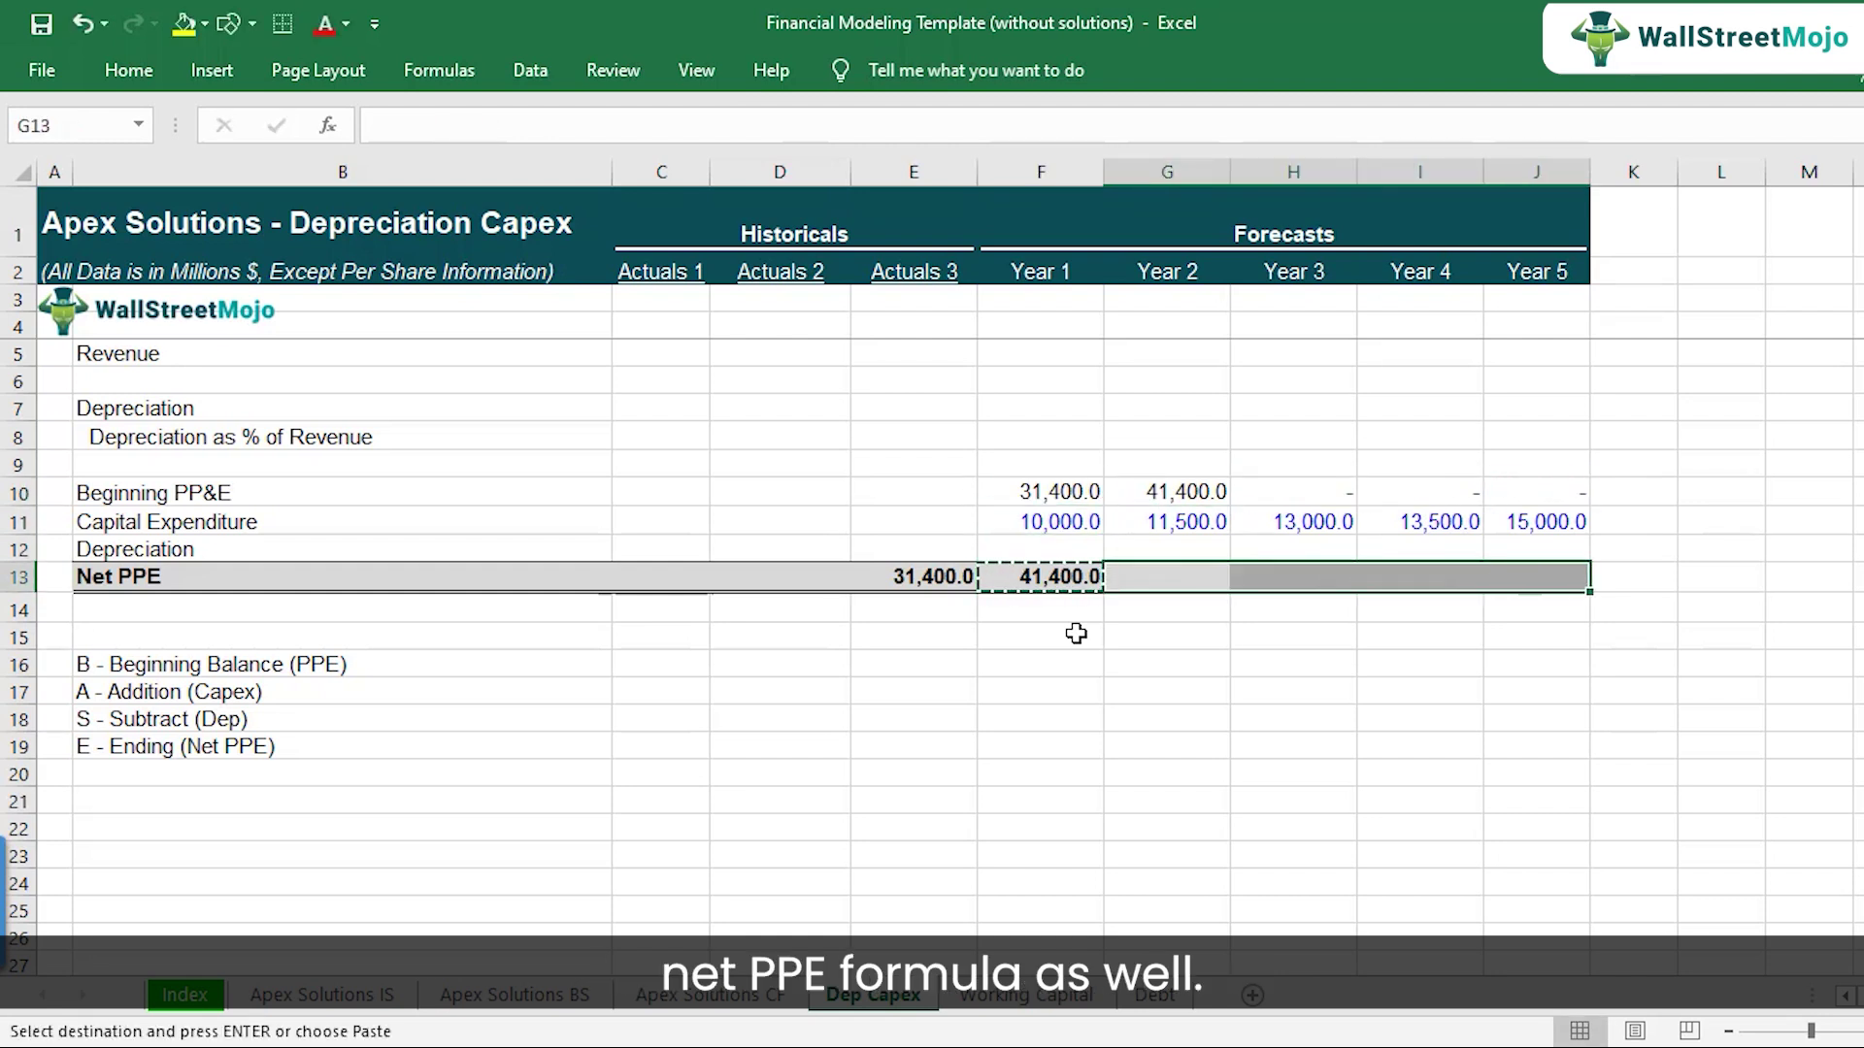
key("ctrl+v")
key("F2")
key("Escape")
- Highlight the forecast Depreciation cells F12:J12 with a yellow fill
key("Up")
key("Up")
key("Down")
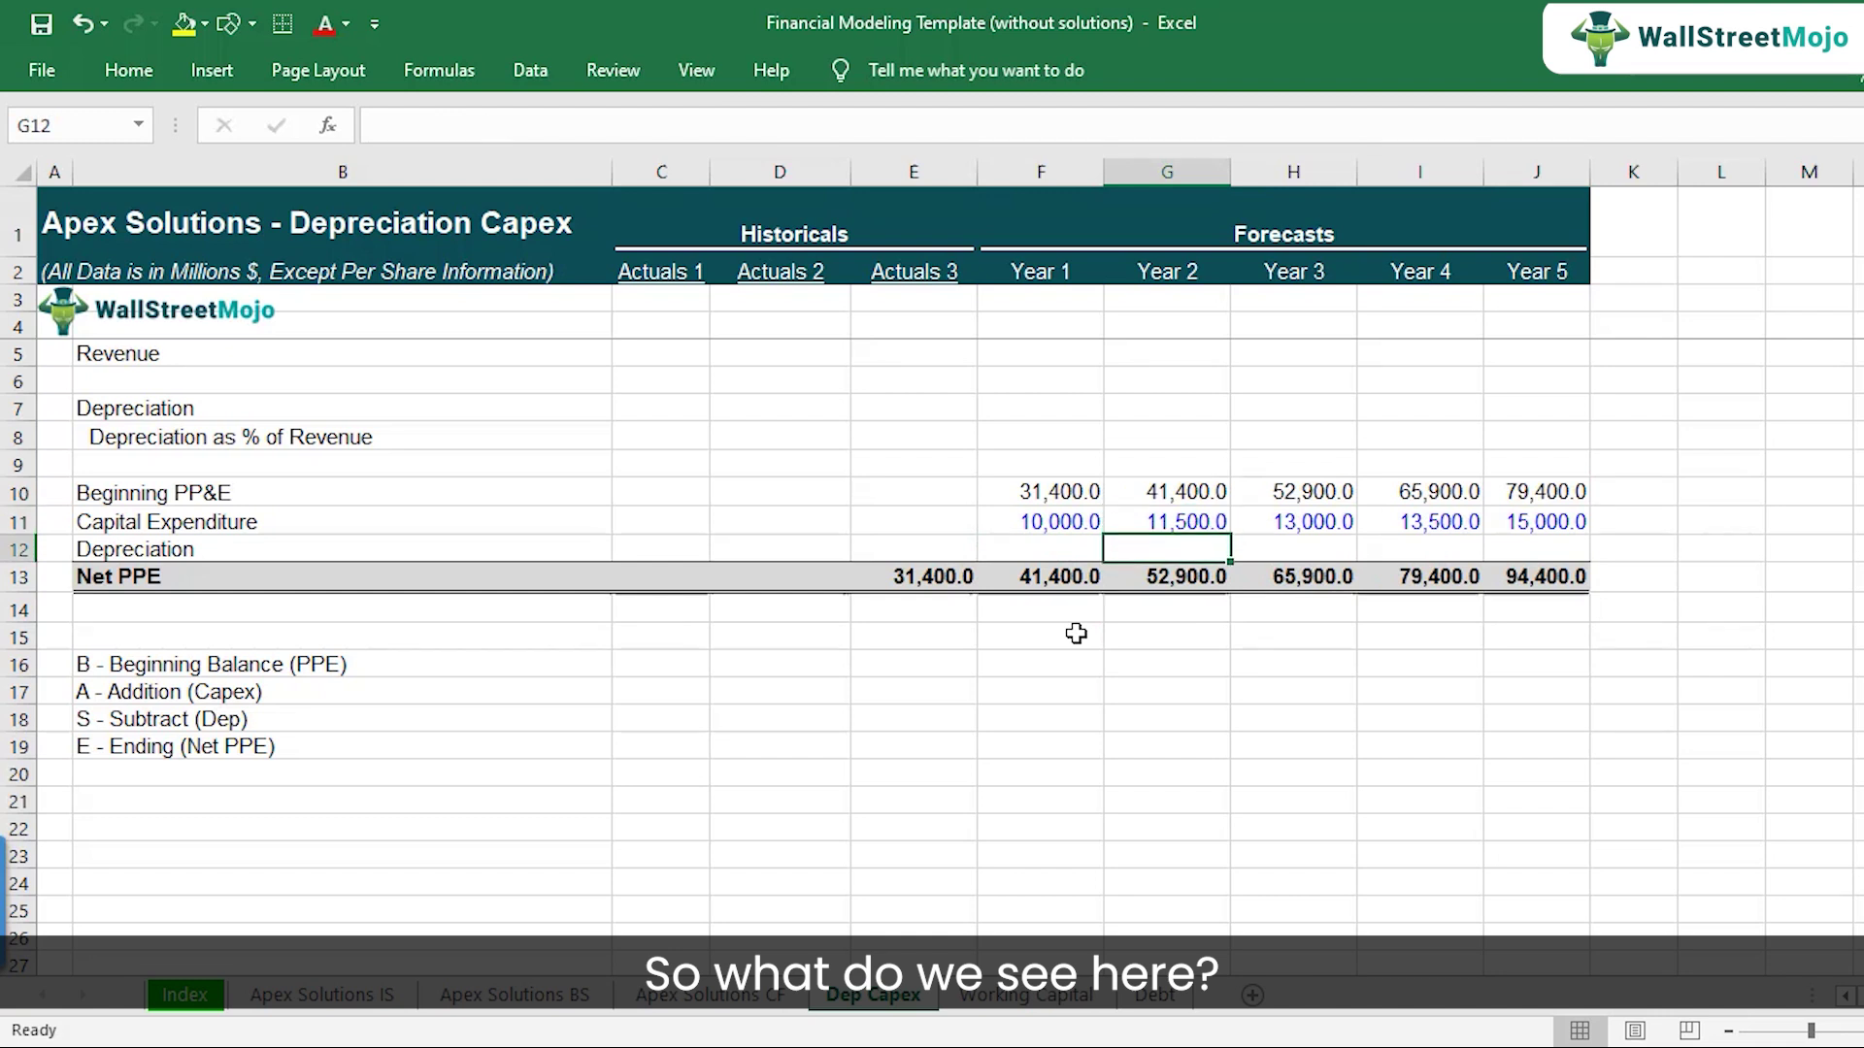
key("Left")
key("shift+Right")
key("shift+Right")
key("shift+Right")
key("shift+Right")
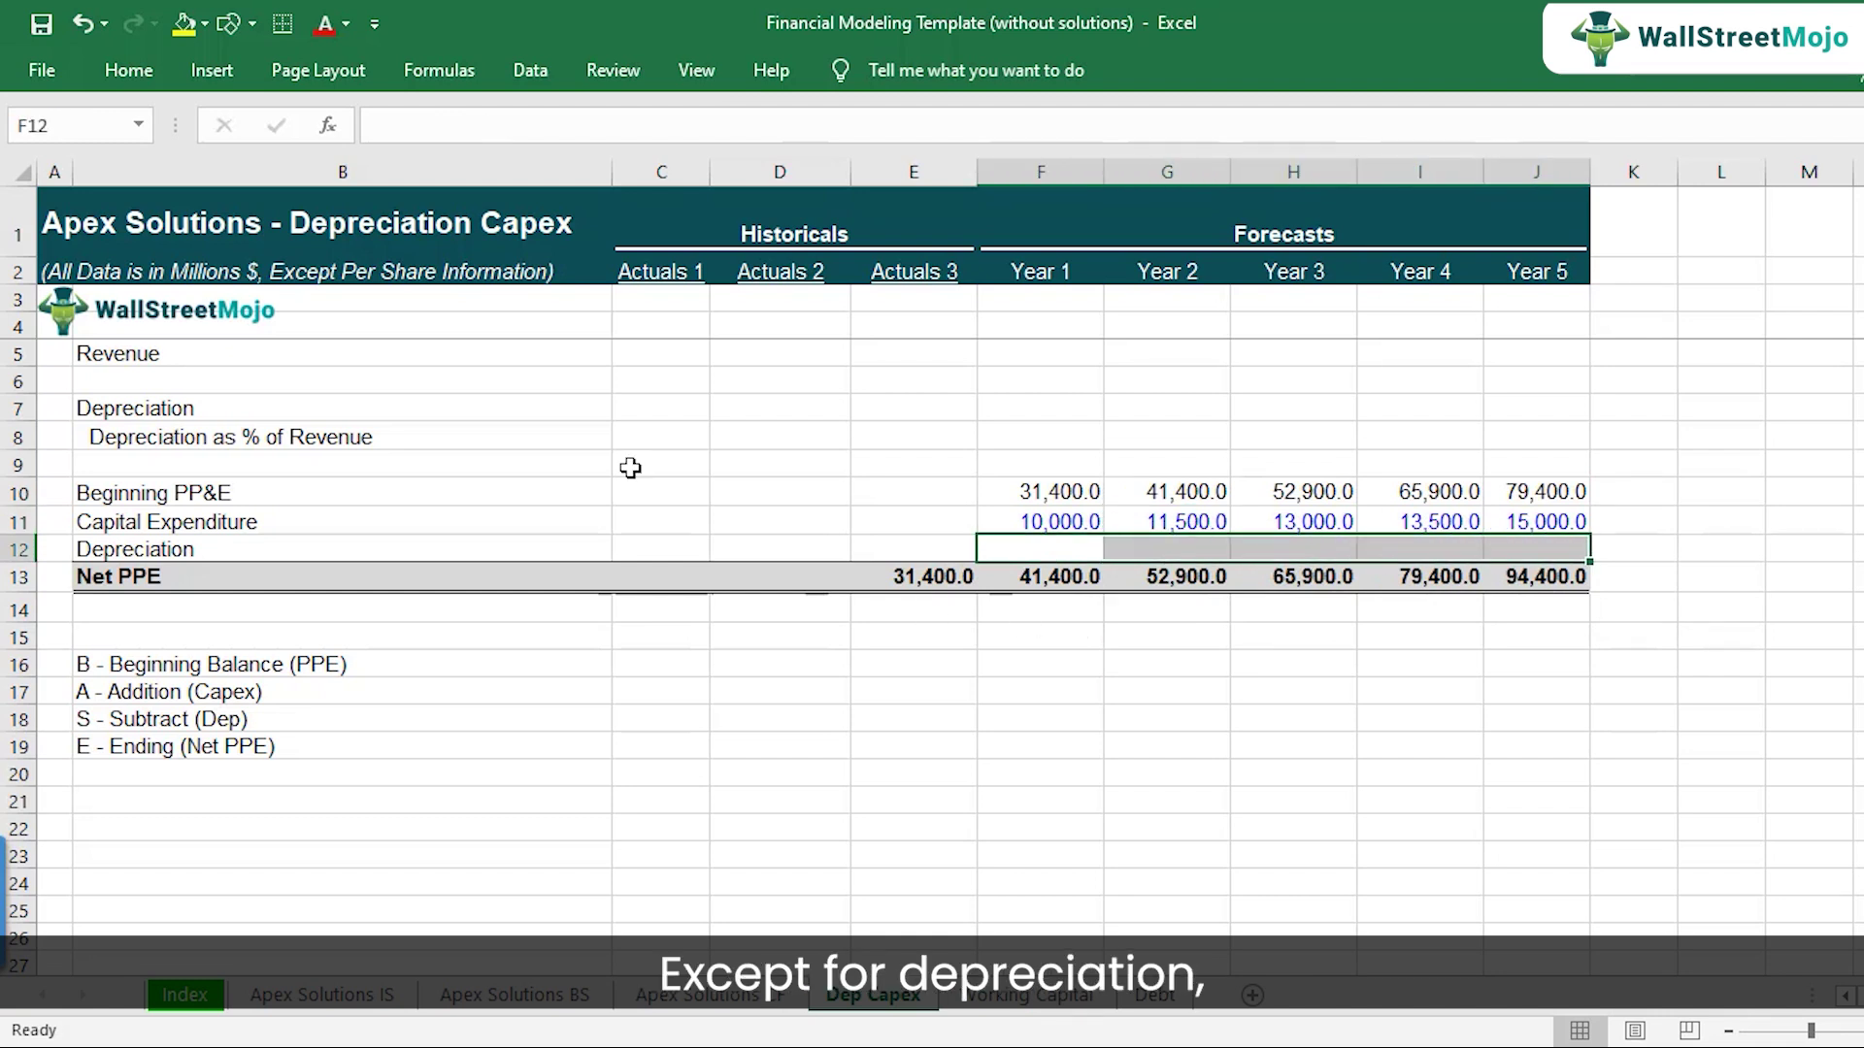
left_click(185, 29)
- Review the forecast Net PPE cells in row 13 against the Depreciation cells still missing in row 12
left_click(1214, 541)
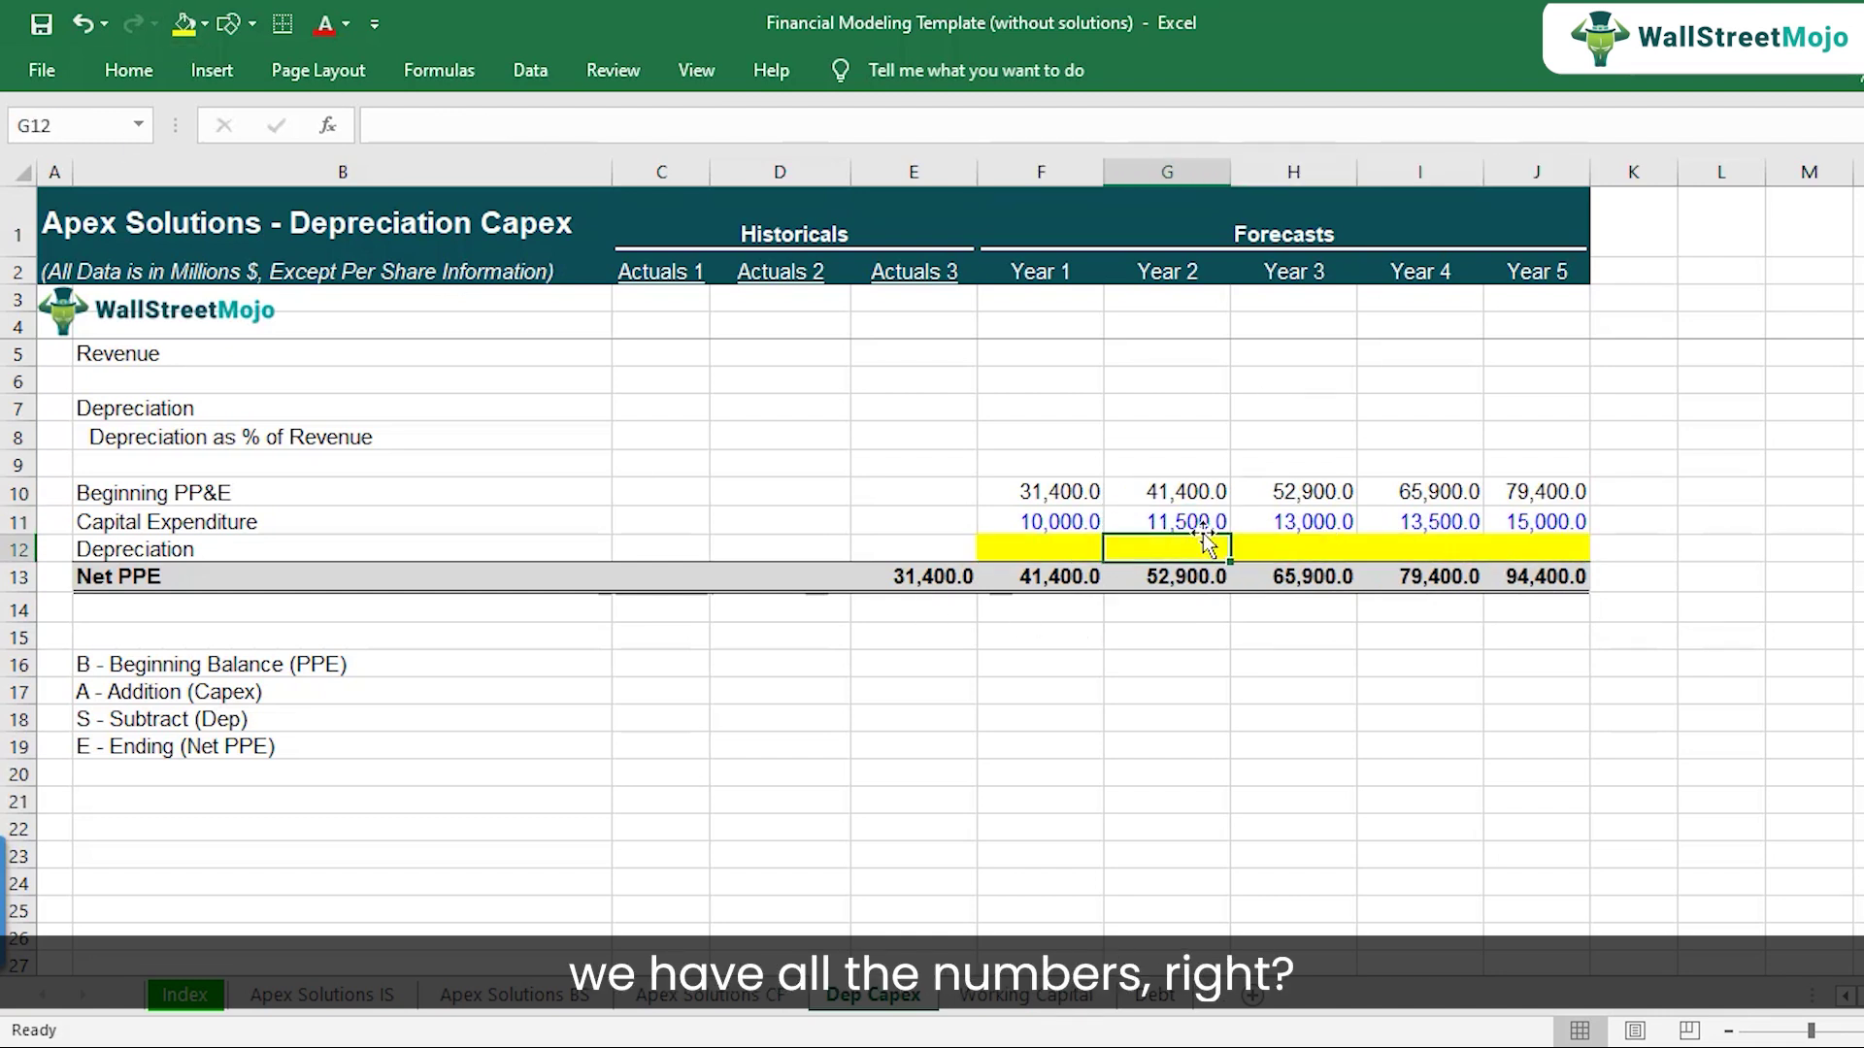
left_click(1068, 578)
left_click(1194, 579)
left_click(1294, 578)
left_click(1426, 583)
left_click(1051, 556)
left_click(1160, 552)
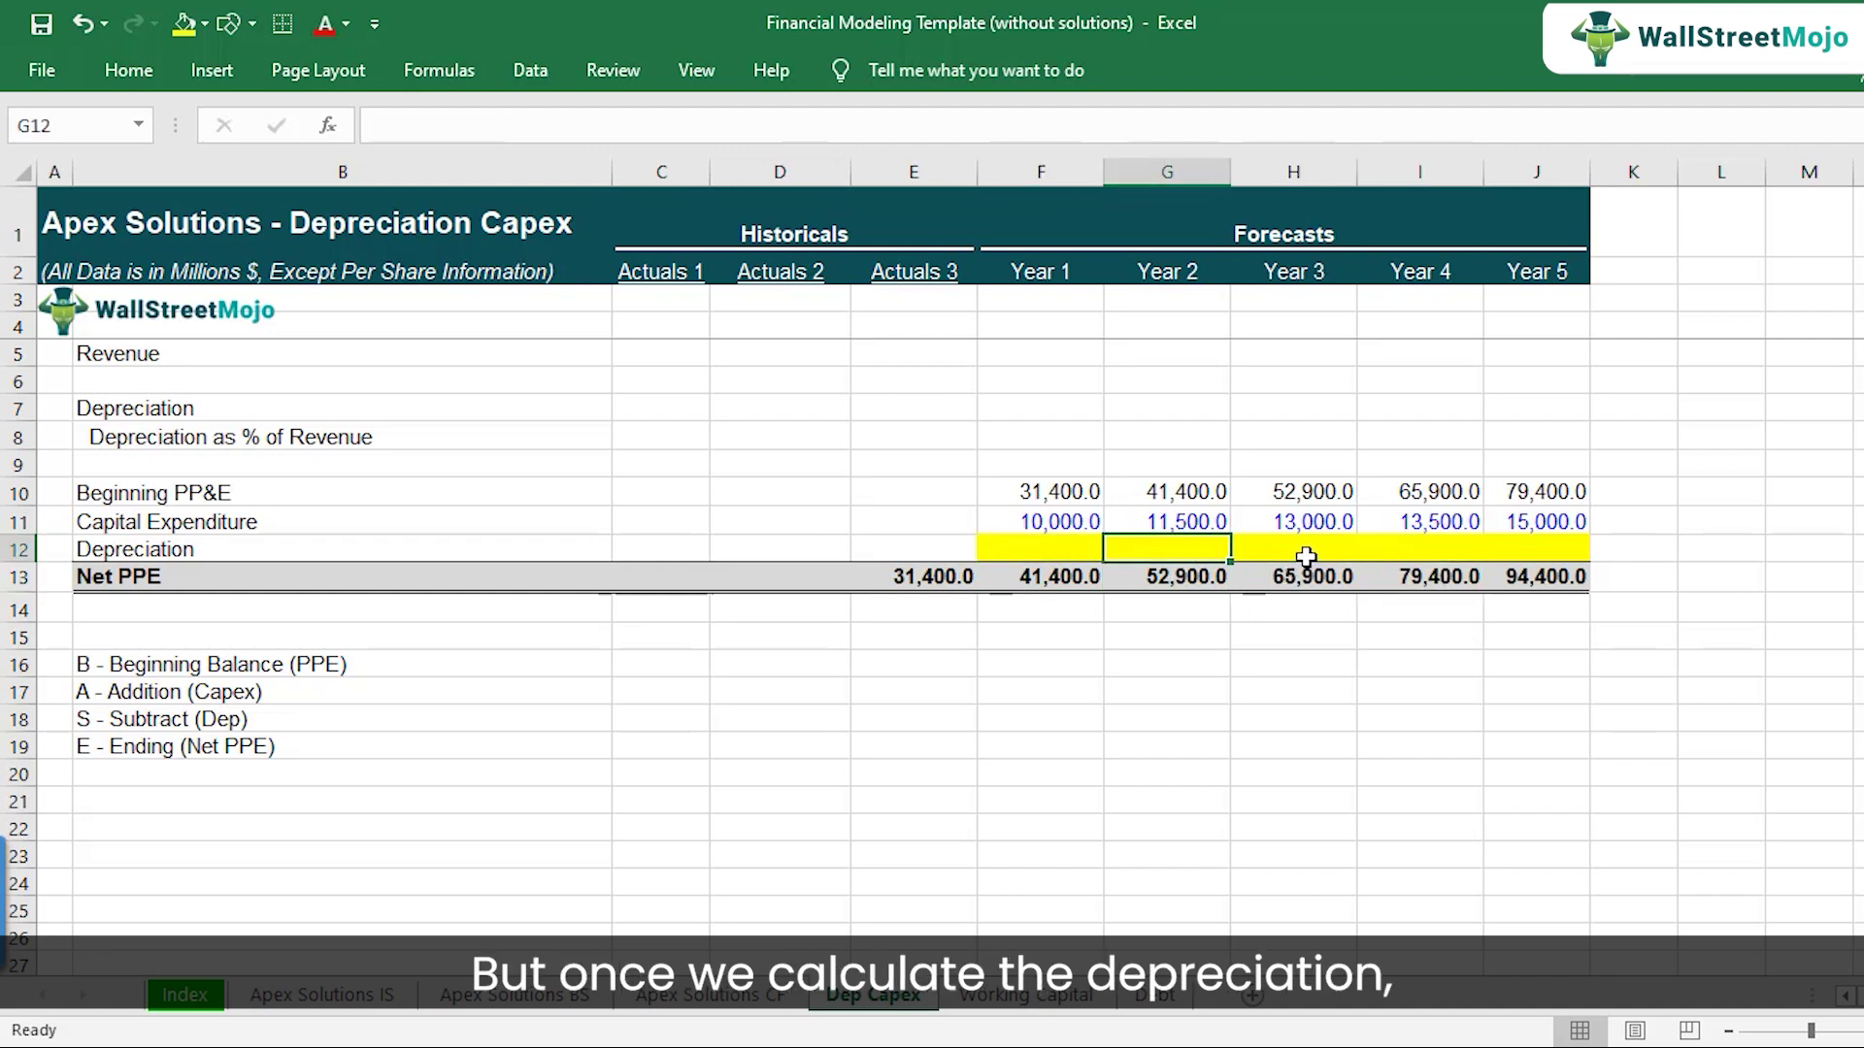
left_click(1296, 552)
left_click(1432, 552)
left_click(1049, 577)
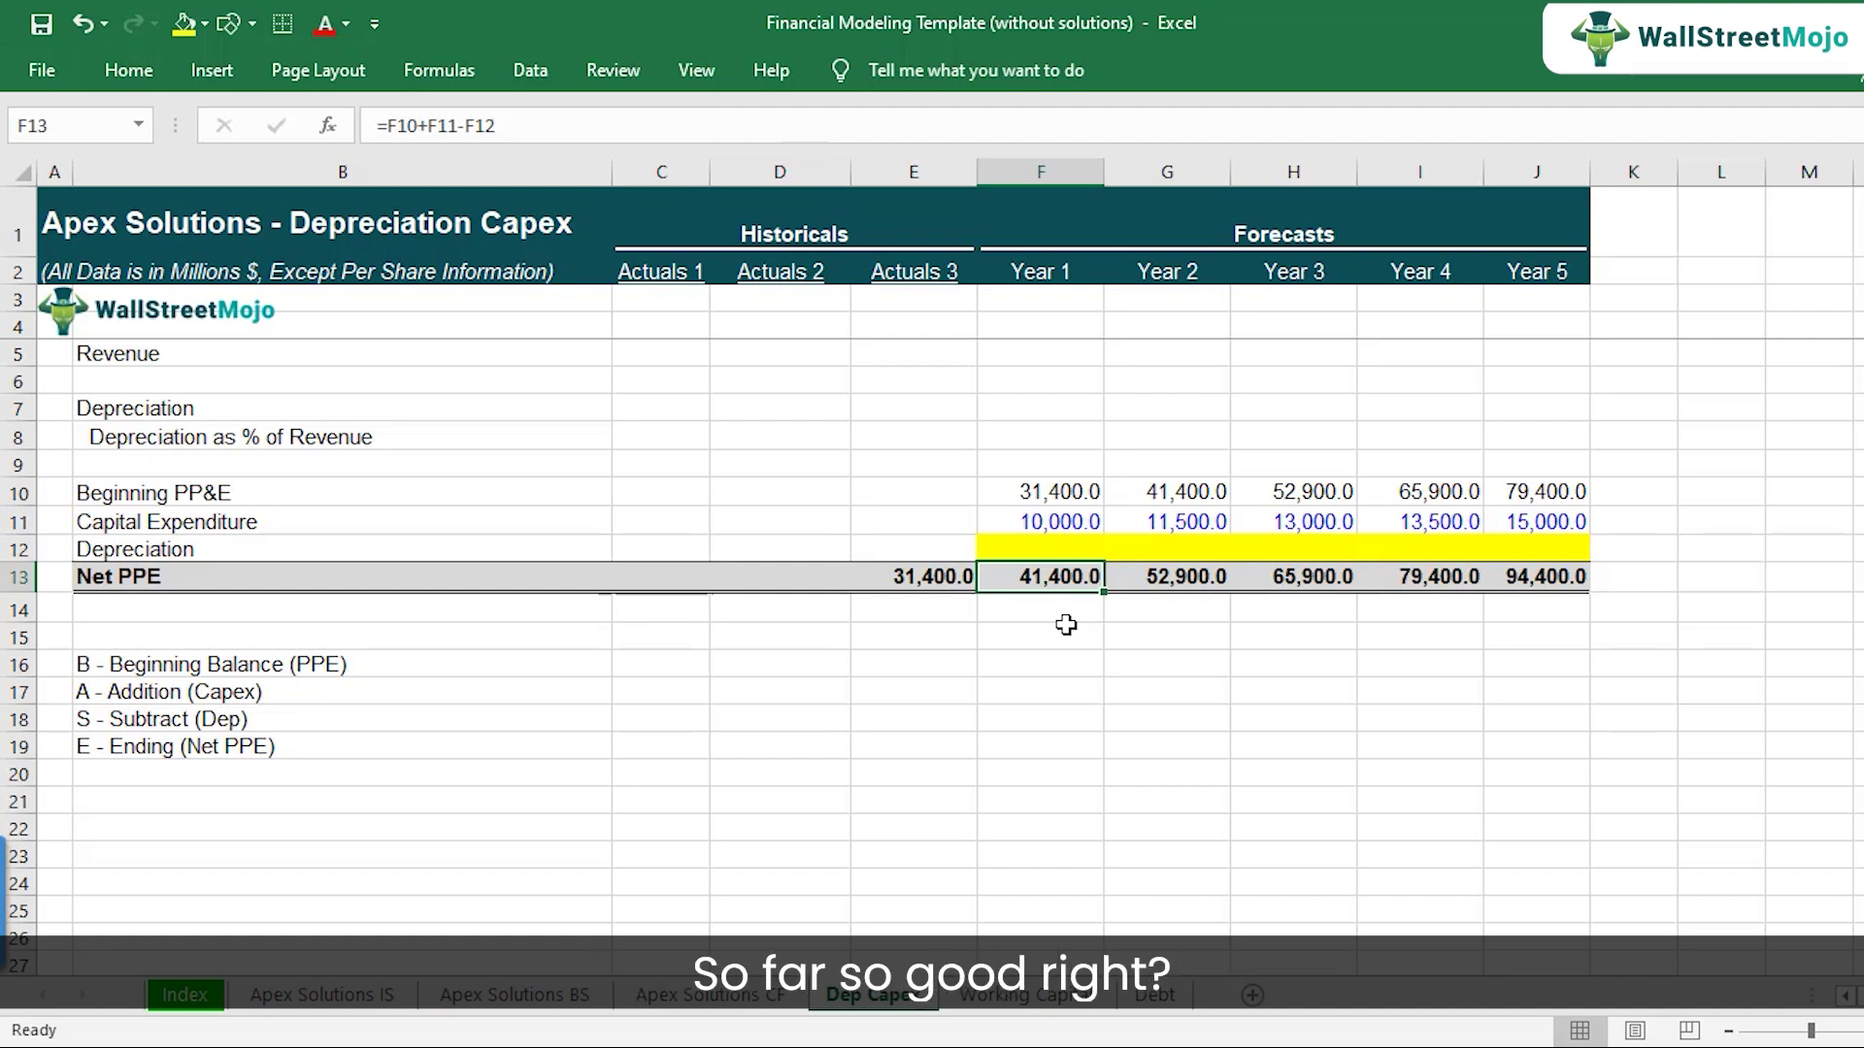
- Examine the Revenue, Depreciation and Depreciation as % of Revenue rows across the historical and forecast columns
key("Up")
key("Up")
key("Up")
key("Up")
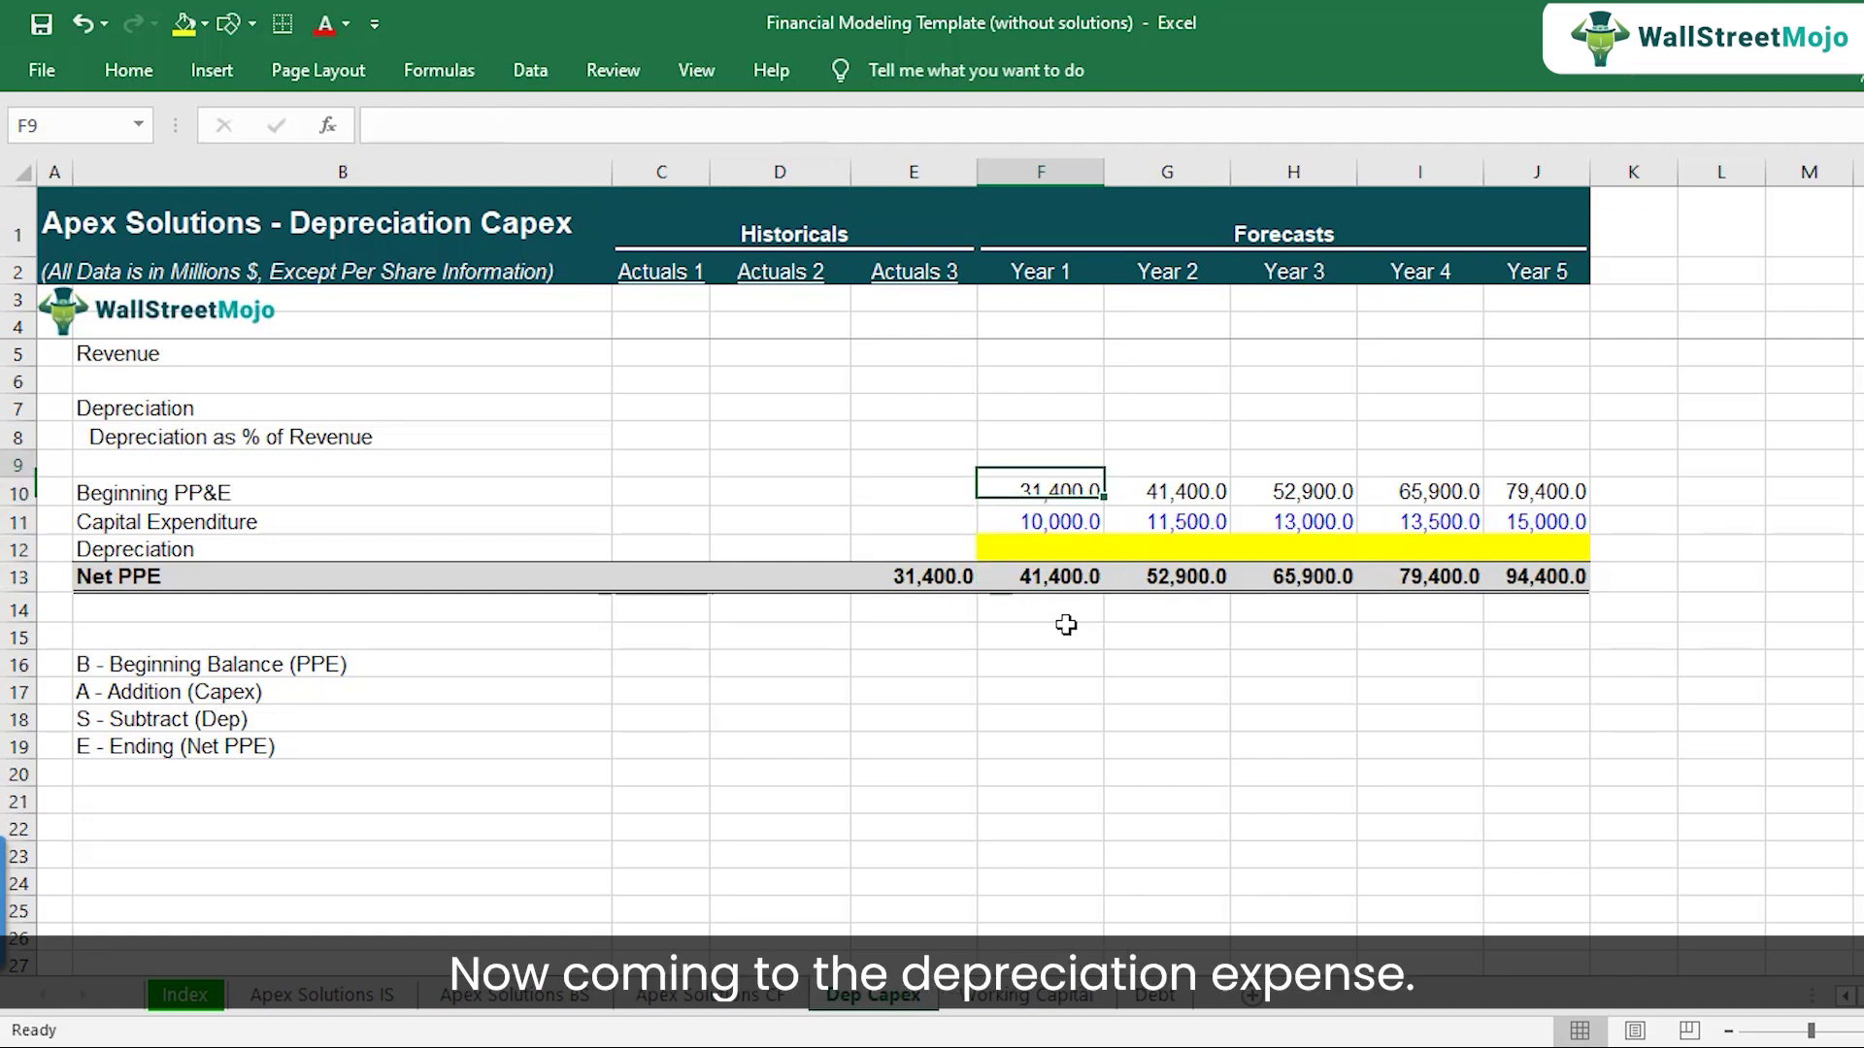
key("Up")
key("Up")
key("Up")
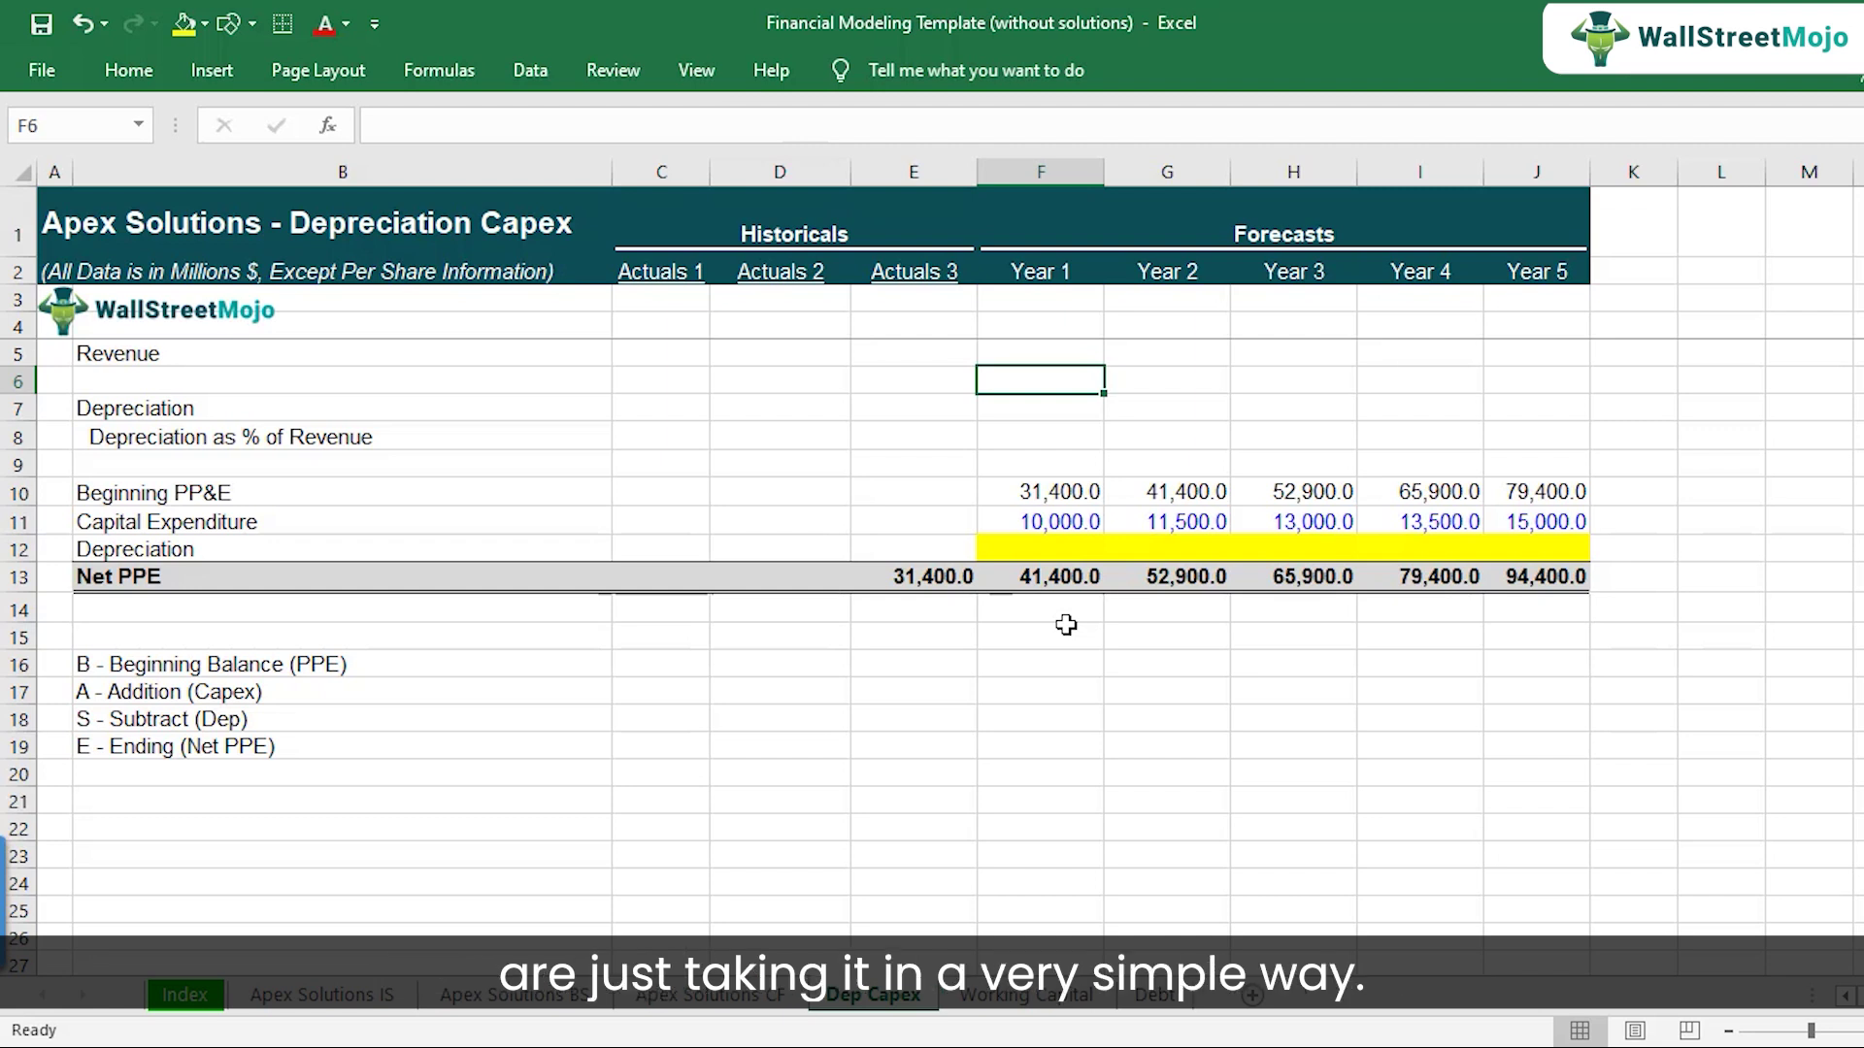
key("Left")
key("Left")
key("Left")
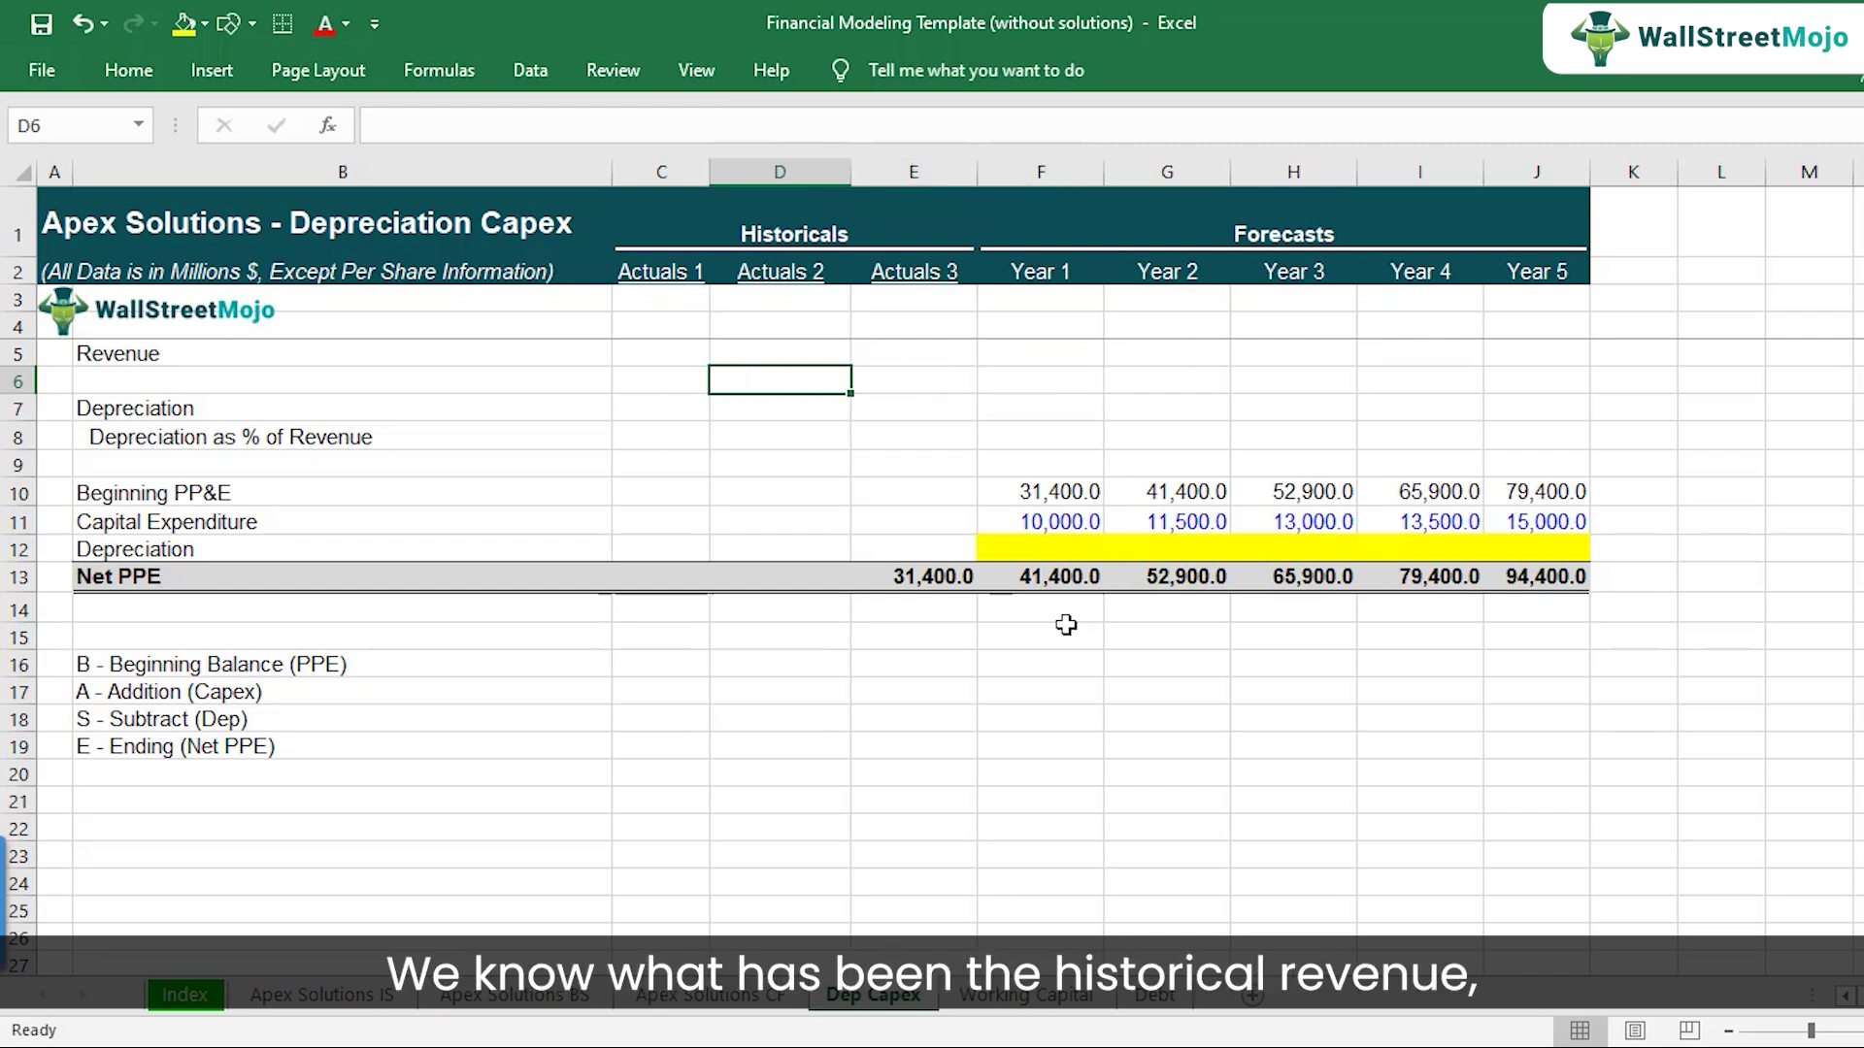
key("Up")
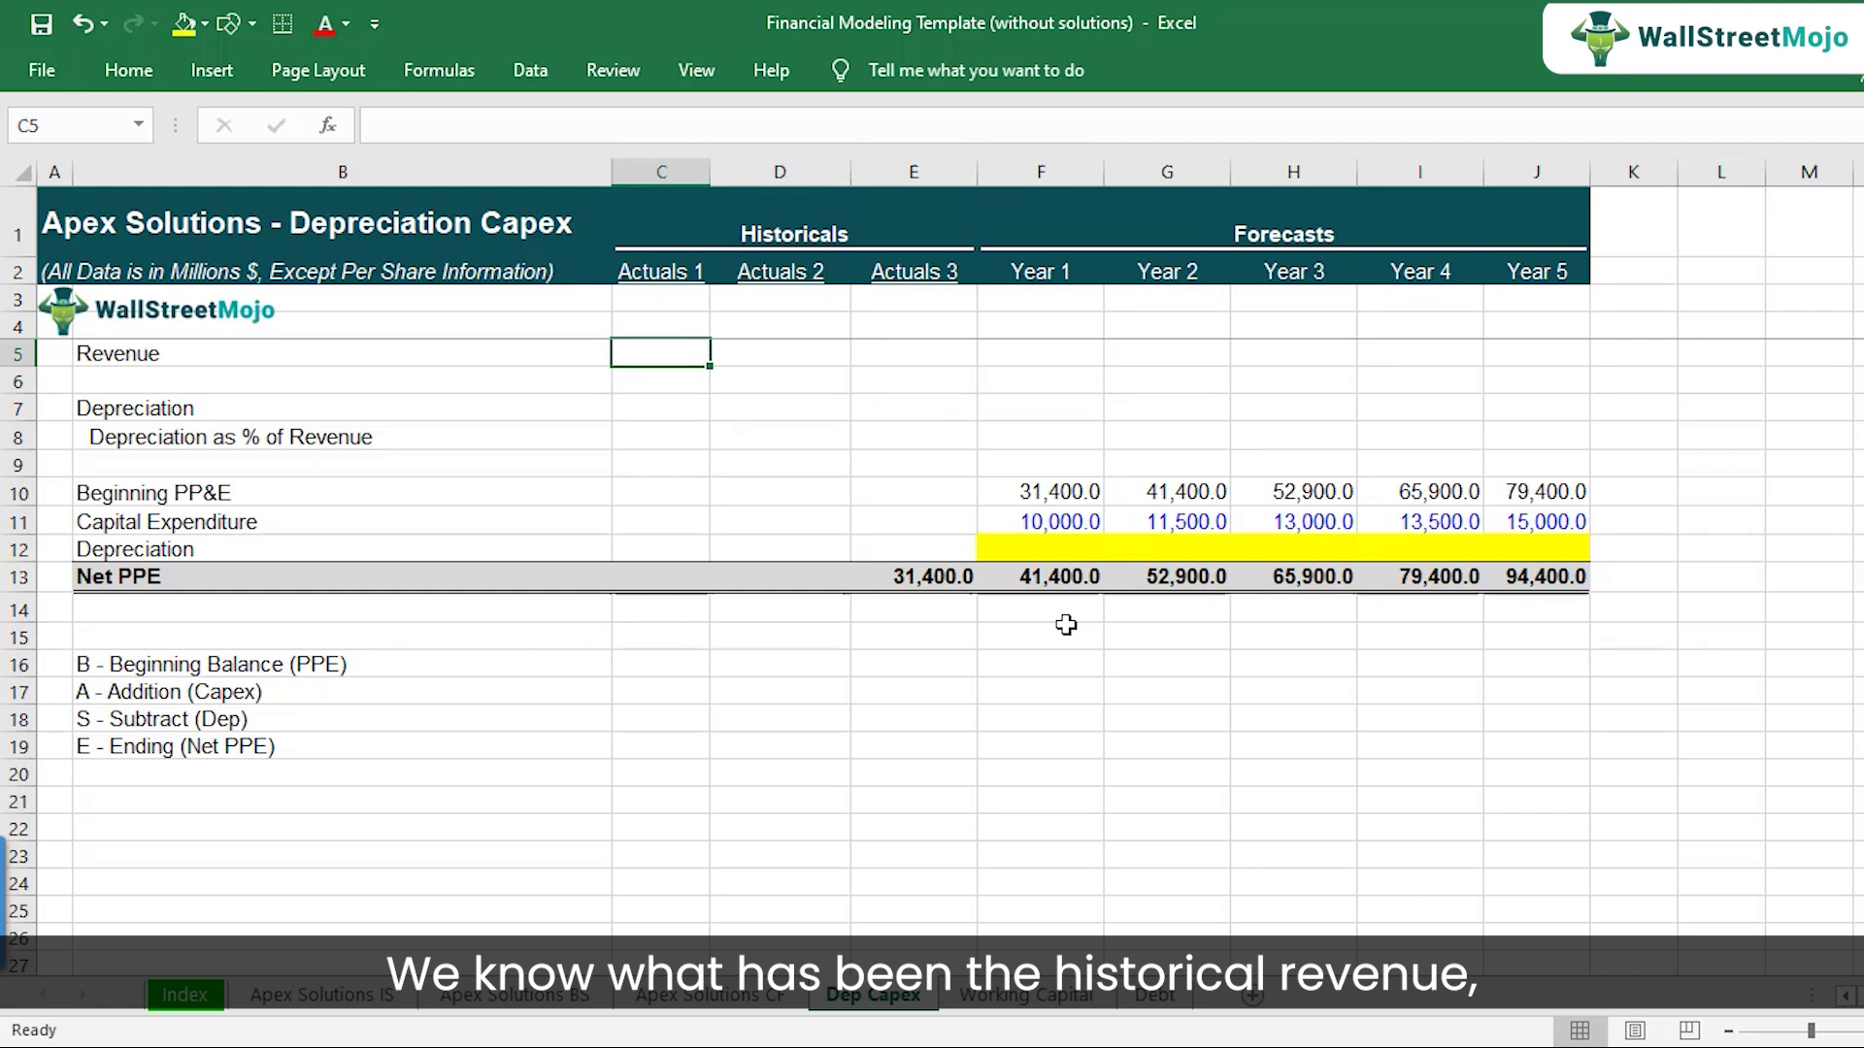
key("Down")
key("Down")
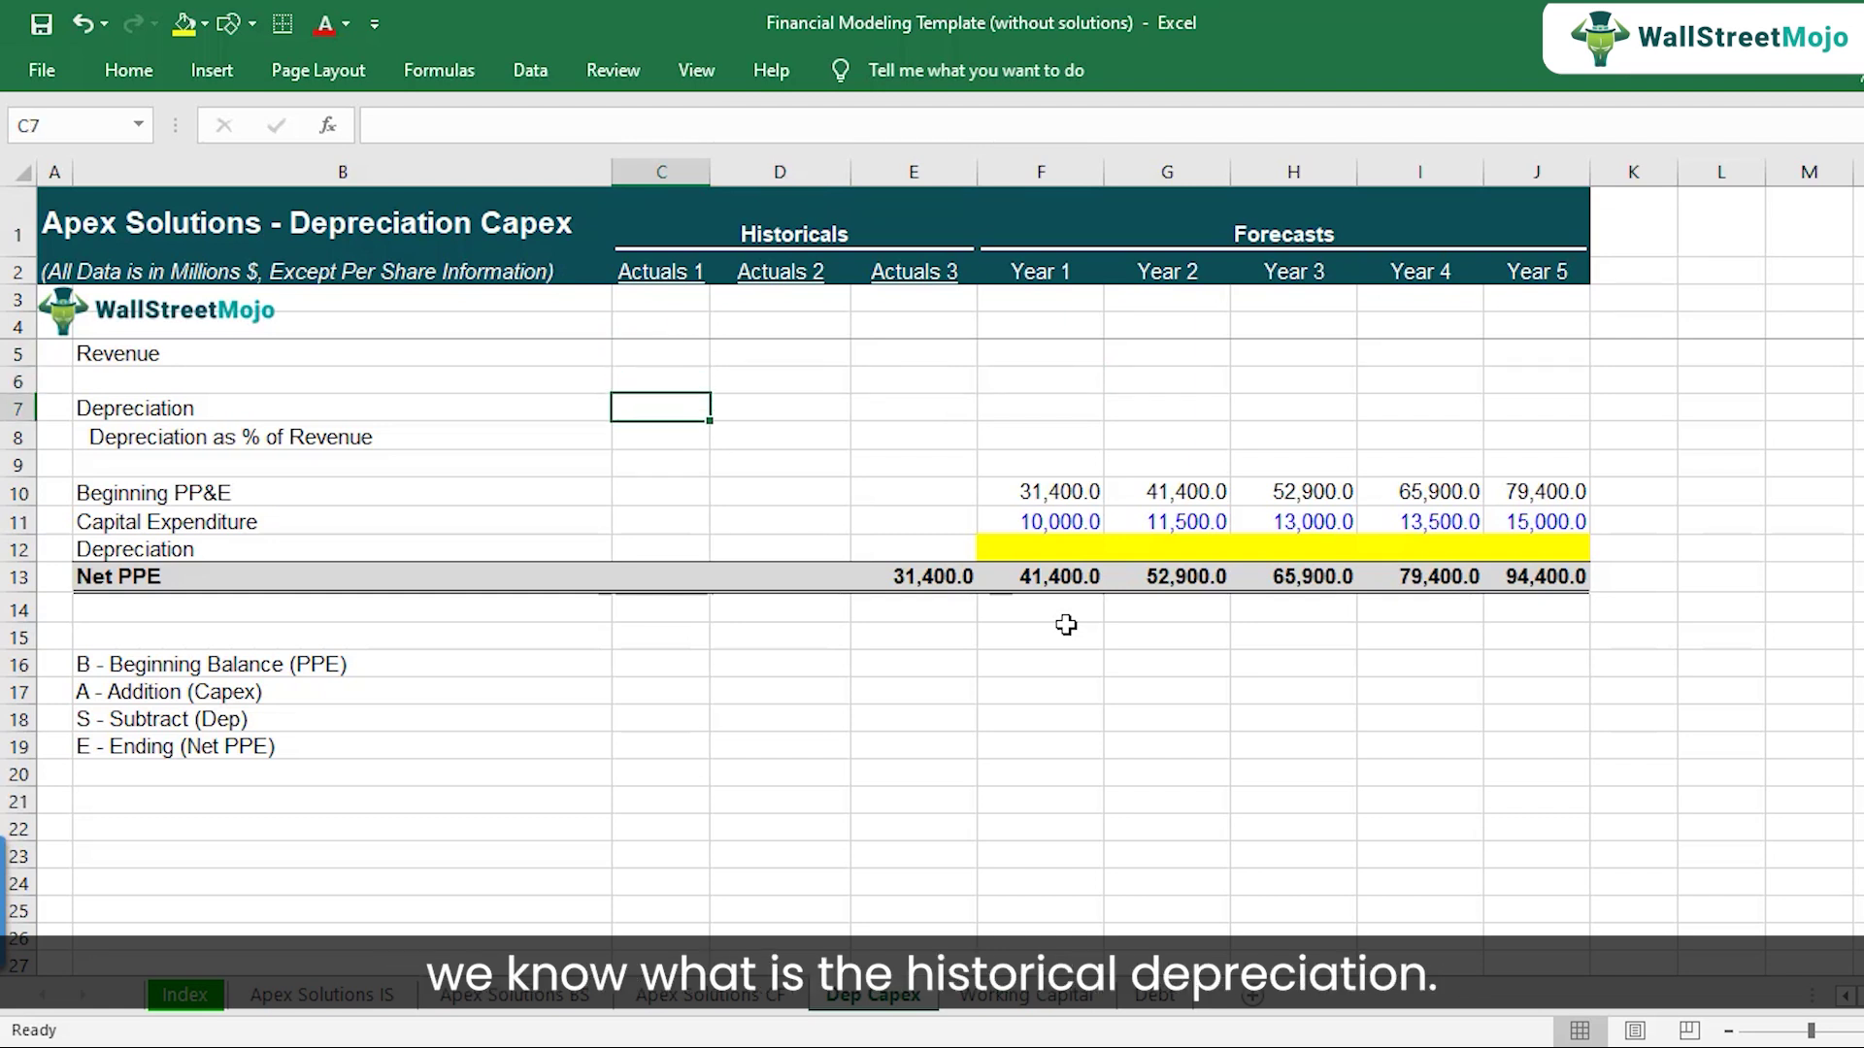
key("Down")
key("shift+Right")
key("shift+Right")
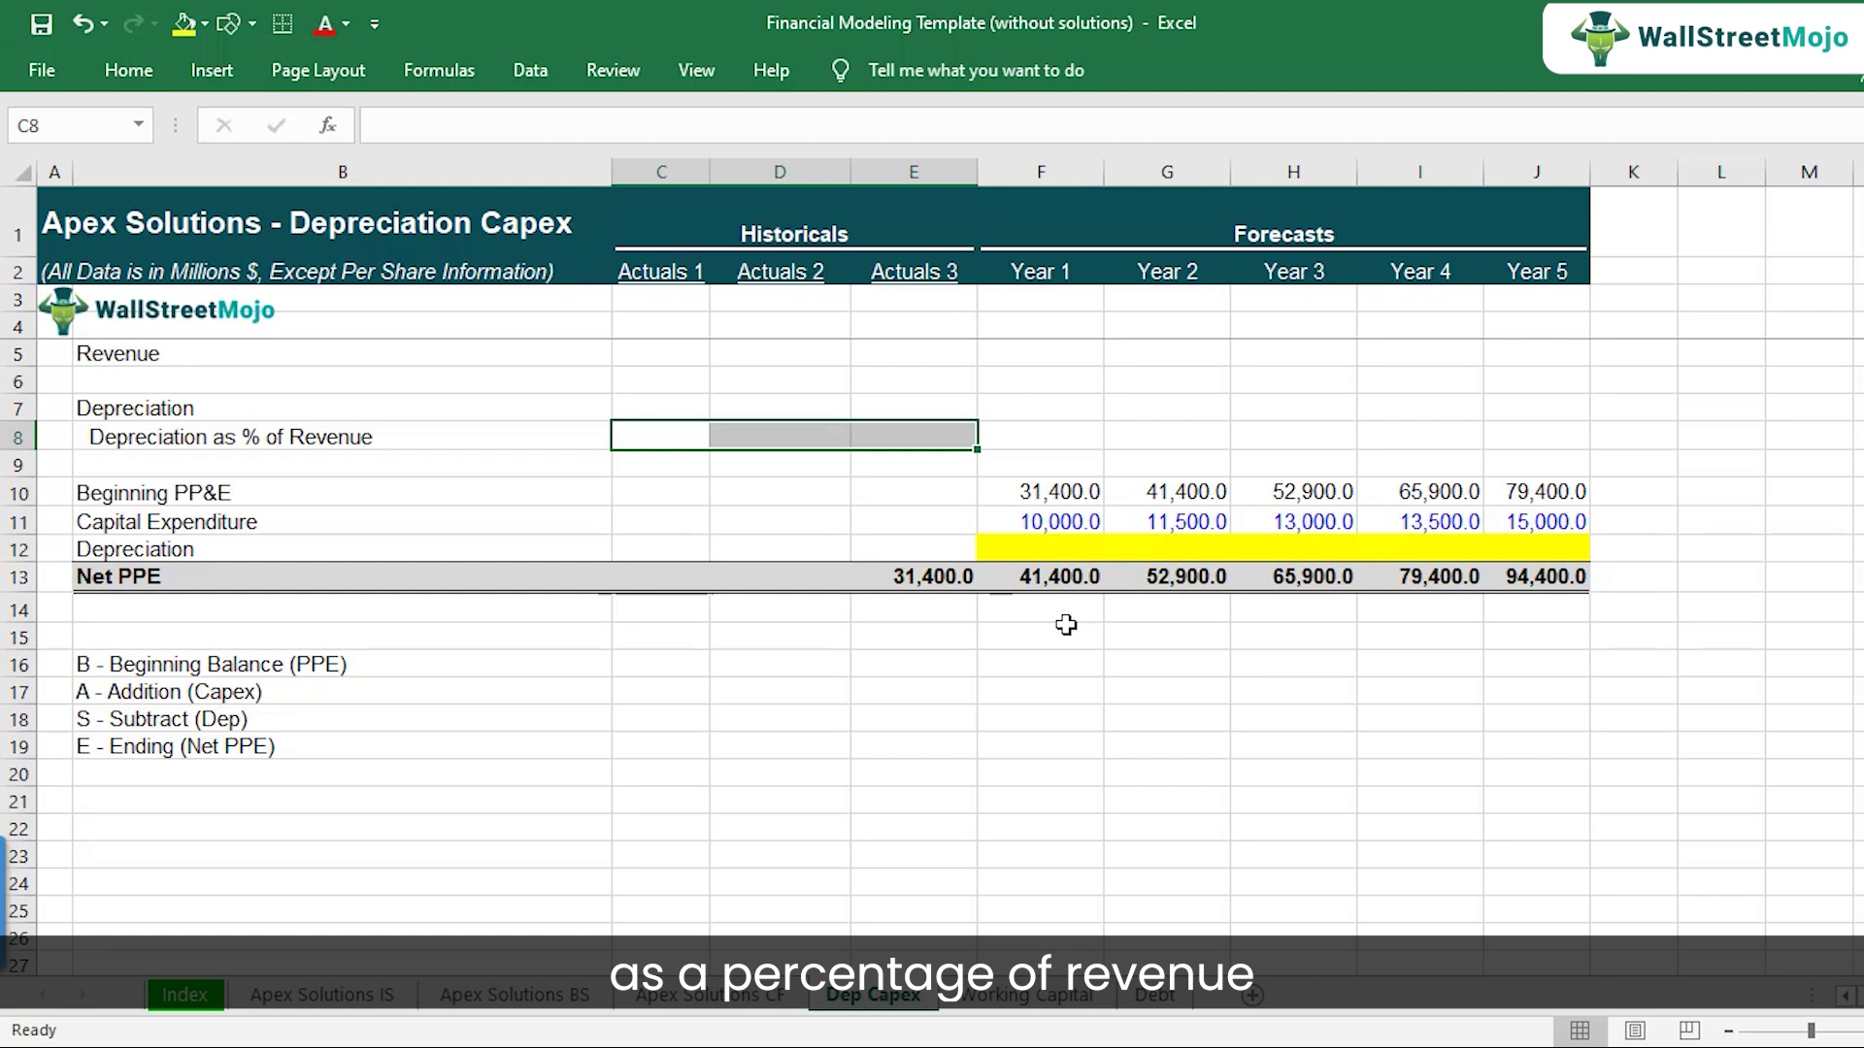
key("Right")
key("Right")
key("Right")
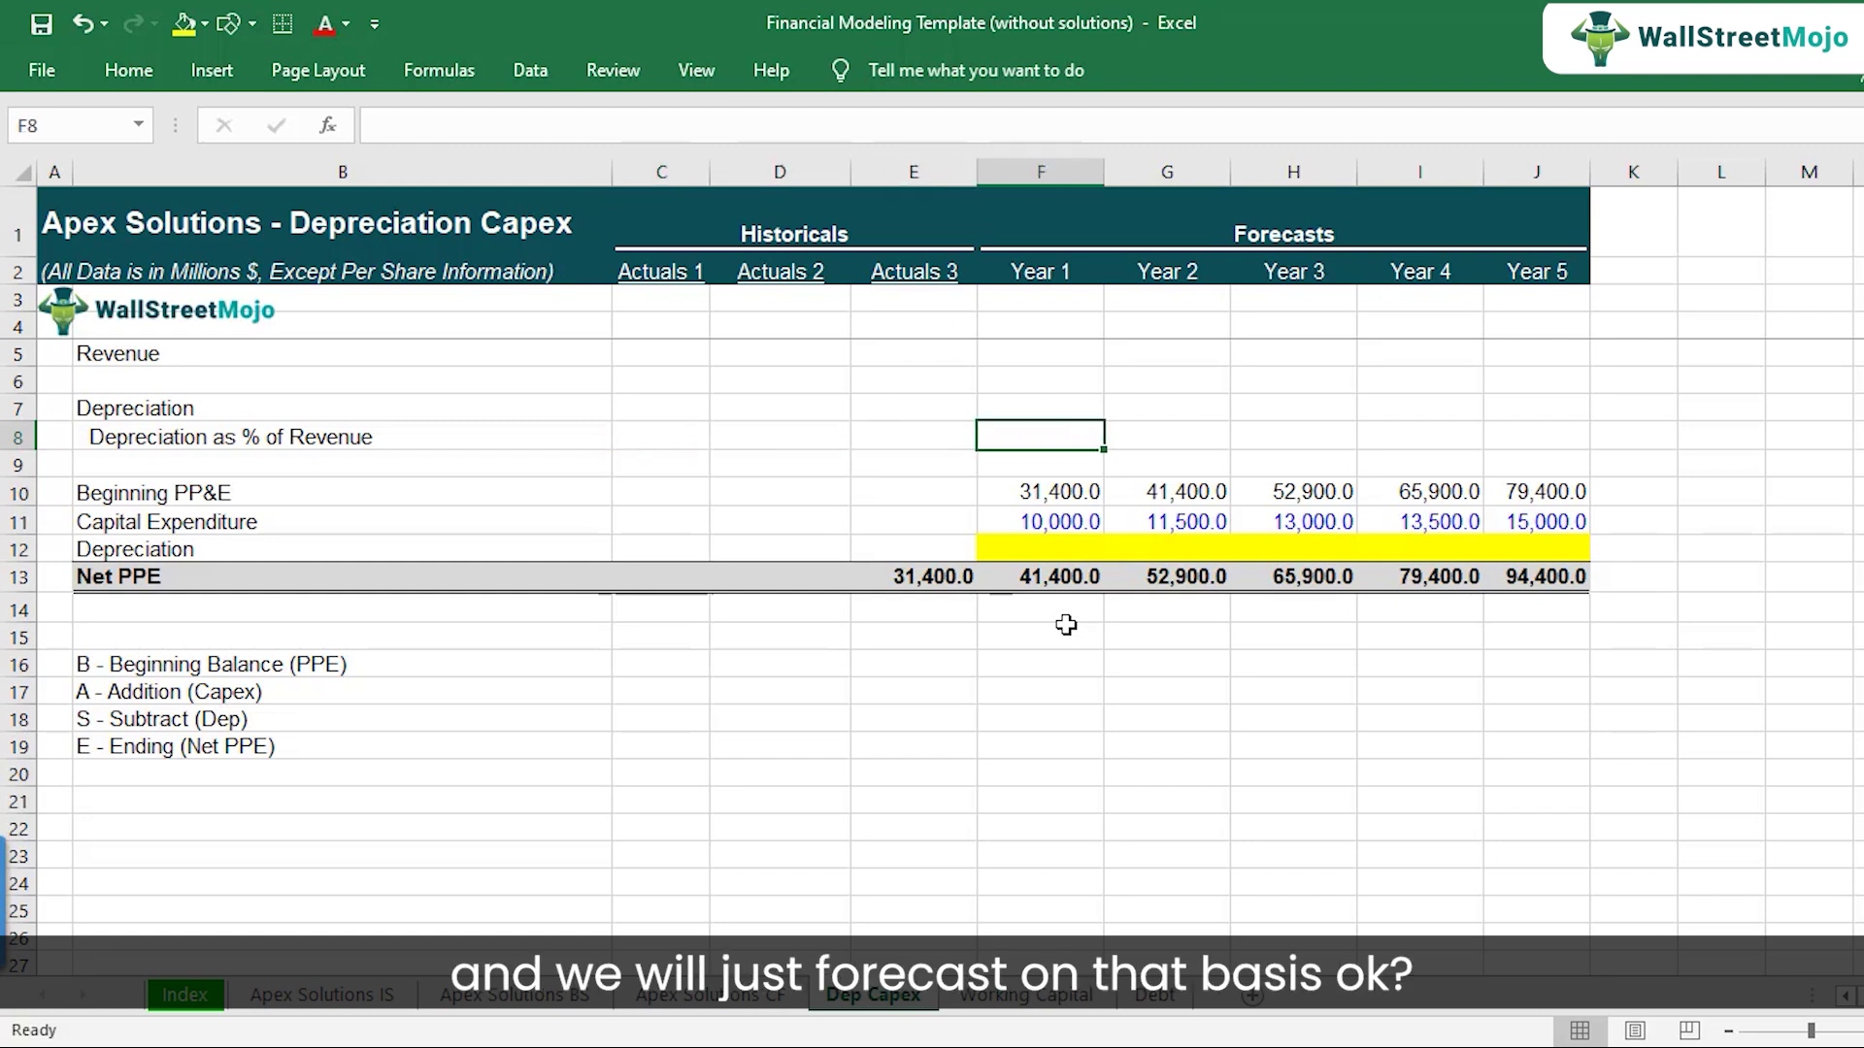
key("shift+Right")
key("shift+Right")
key("shift+Right")
key("shift+Right")
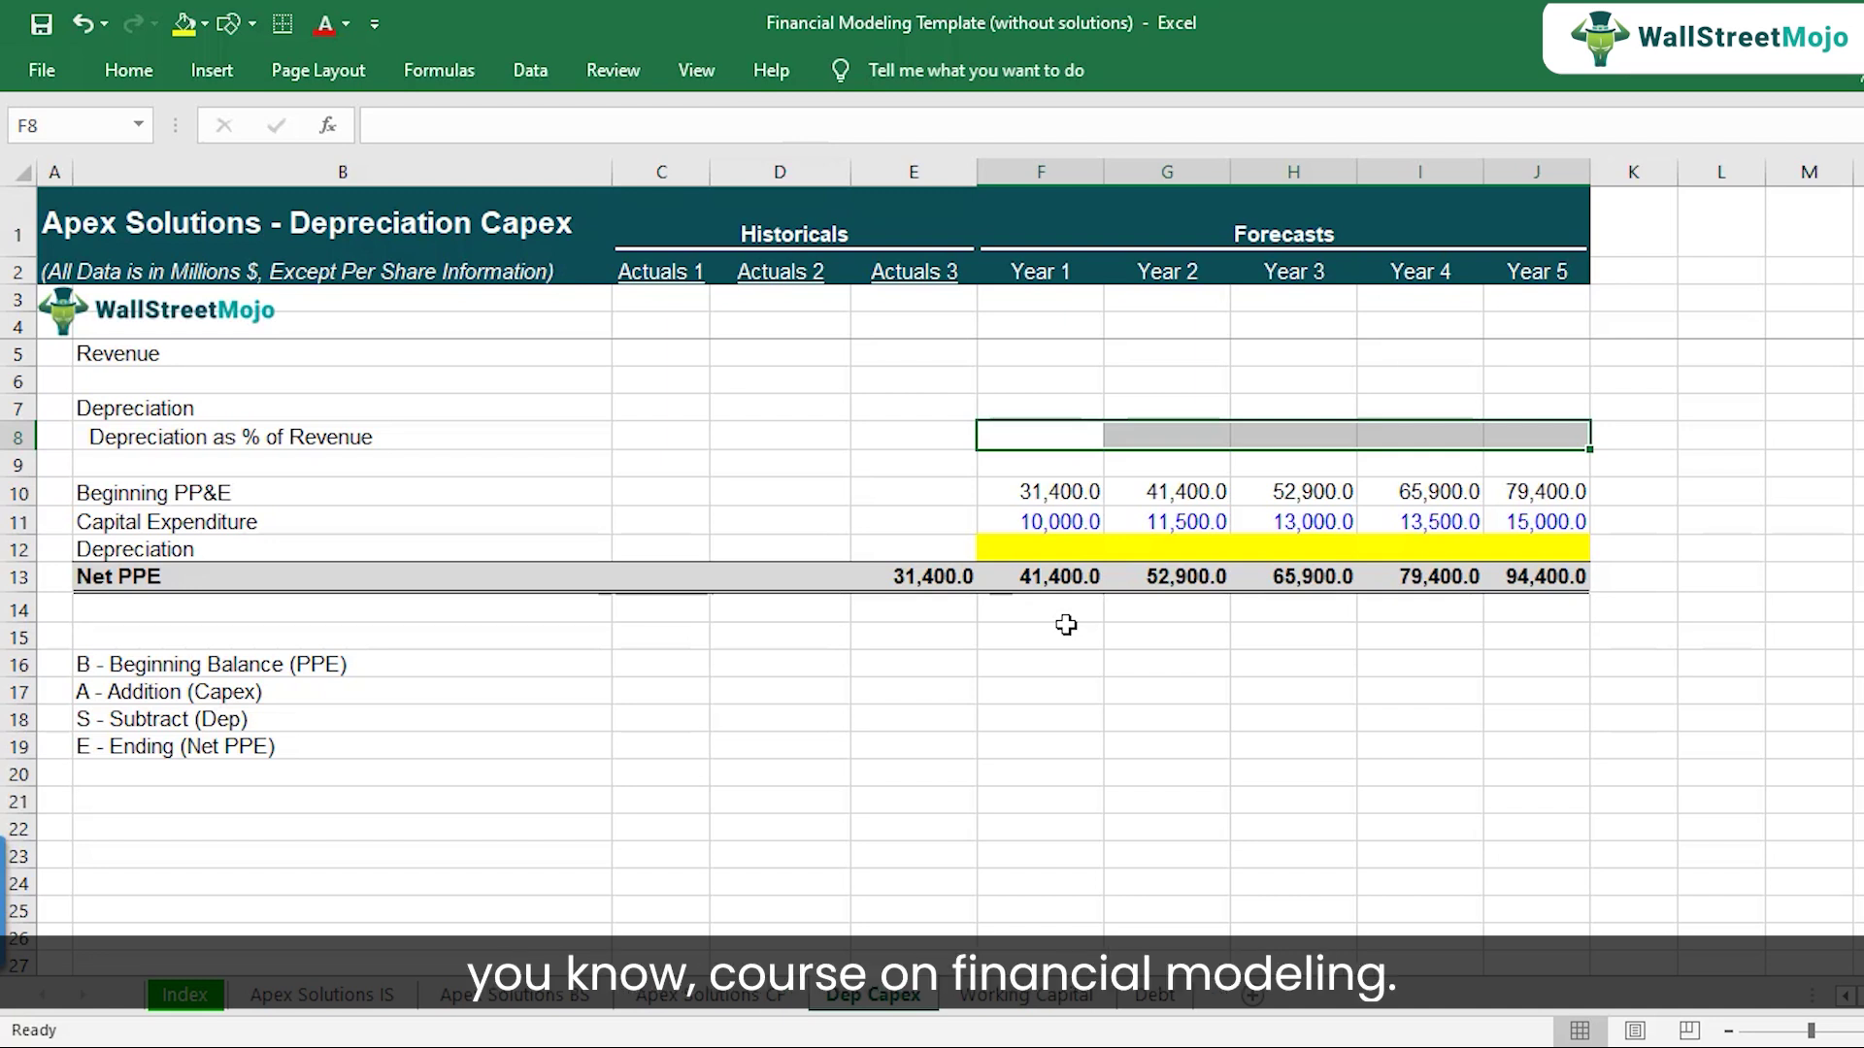
- Link the Actuals 1 Revenue in C5 to total revenues in cell C9 of the Apex Solutions IS sheet
key("Left")
key("Left")
key("Left")
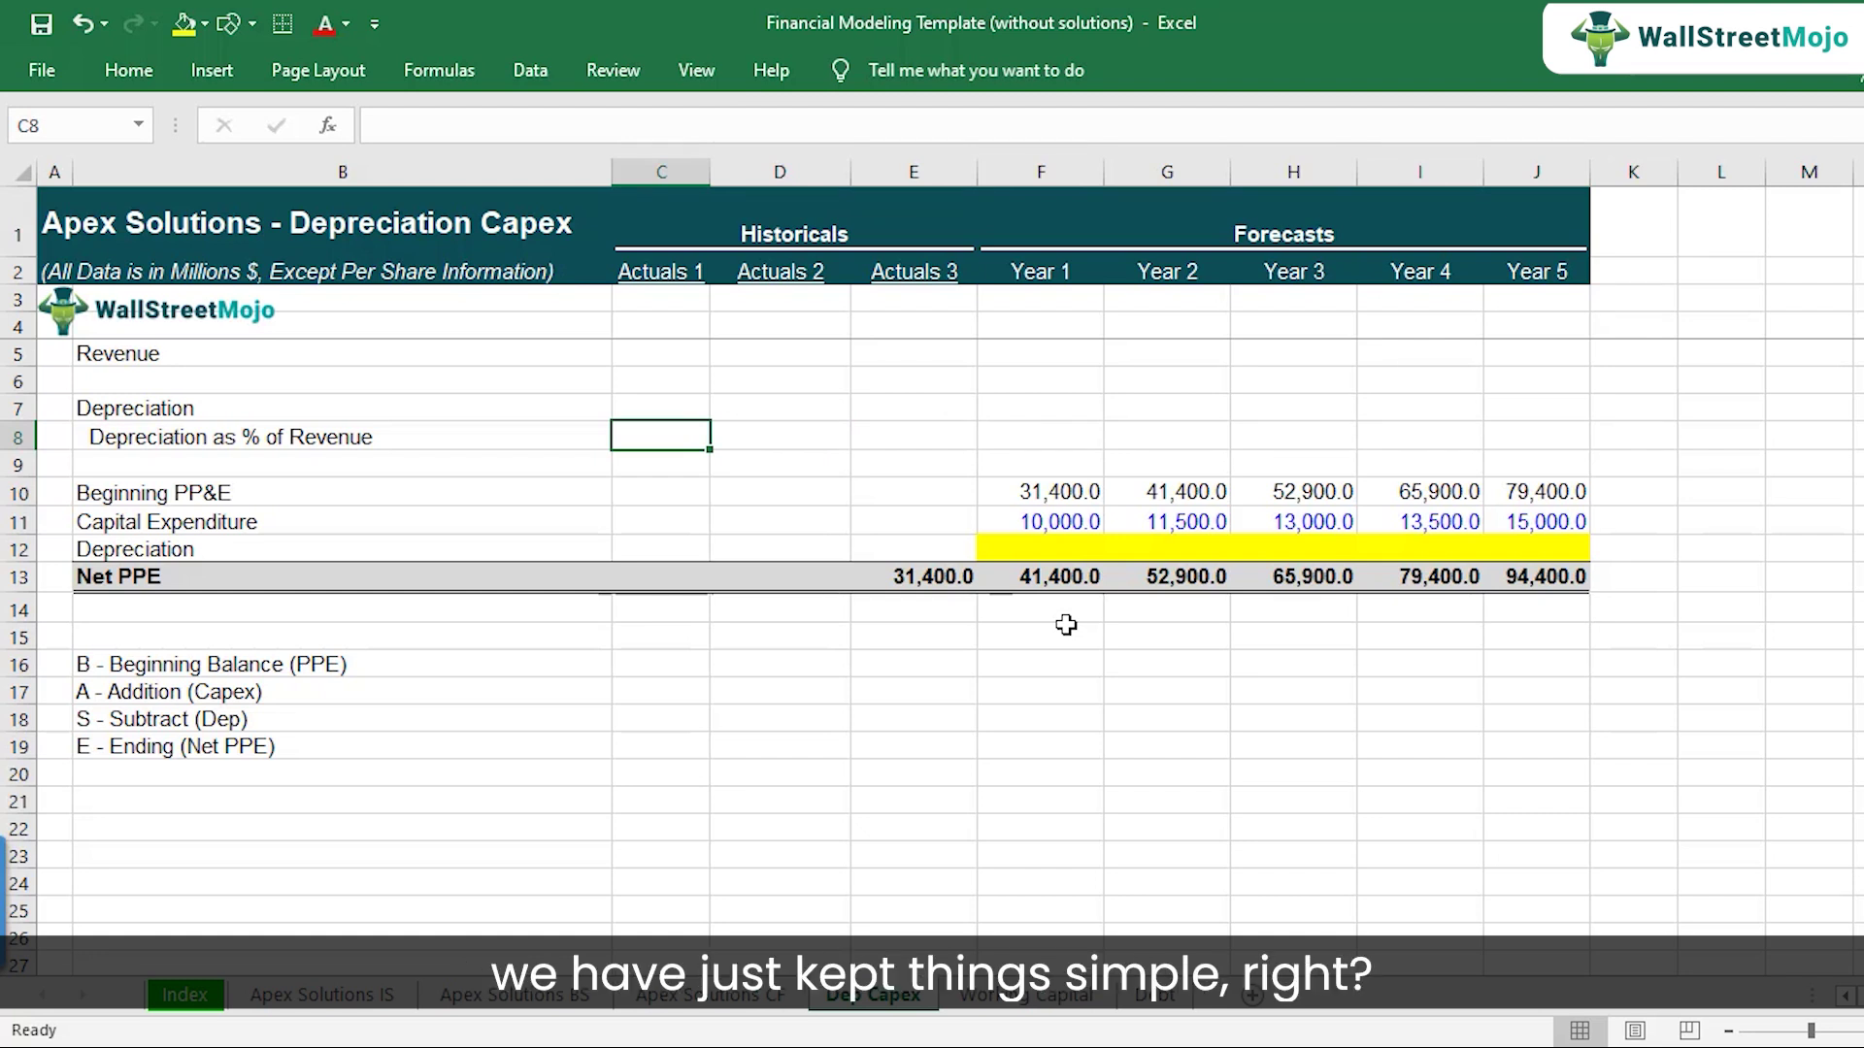
key("Up")
key("Up")
key("Up")
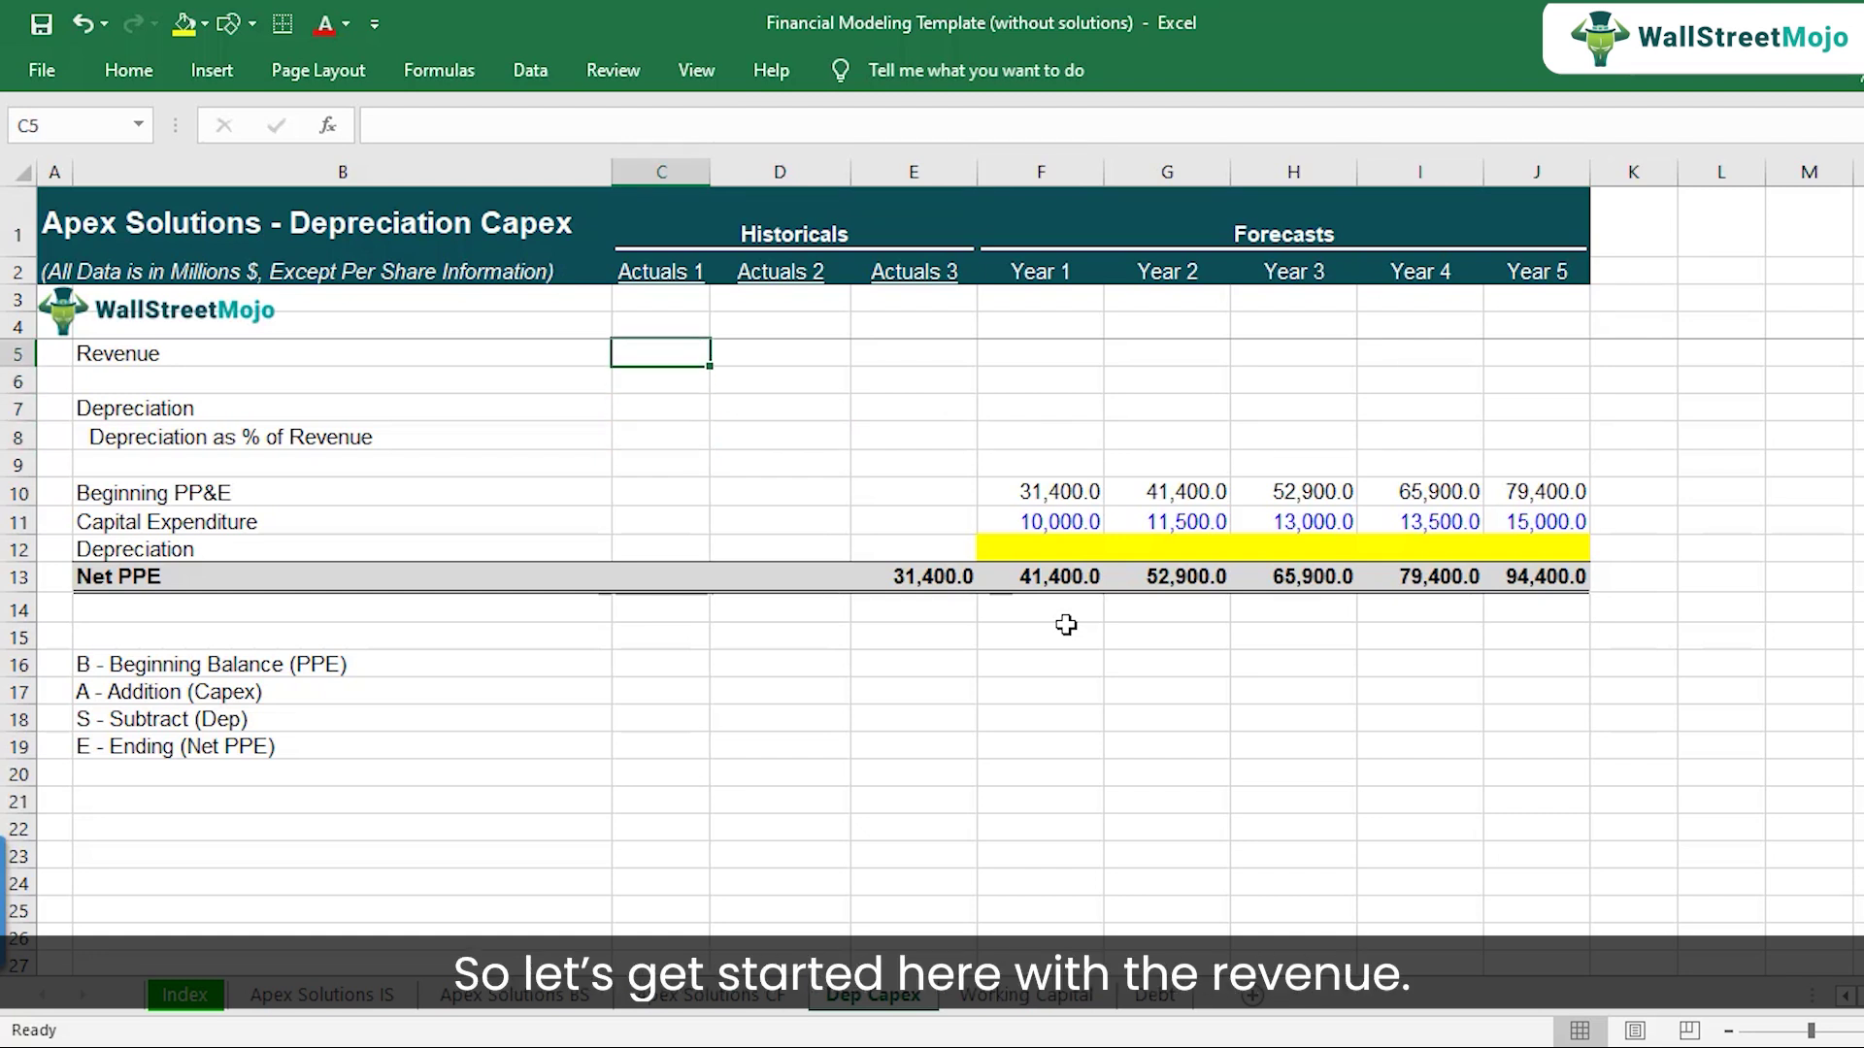
type("=")
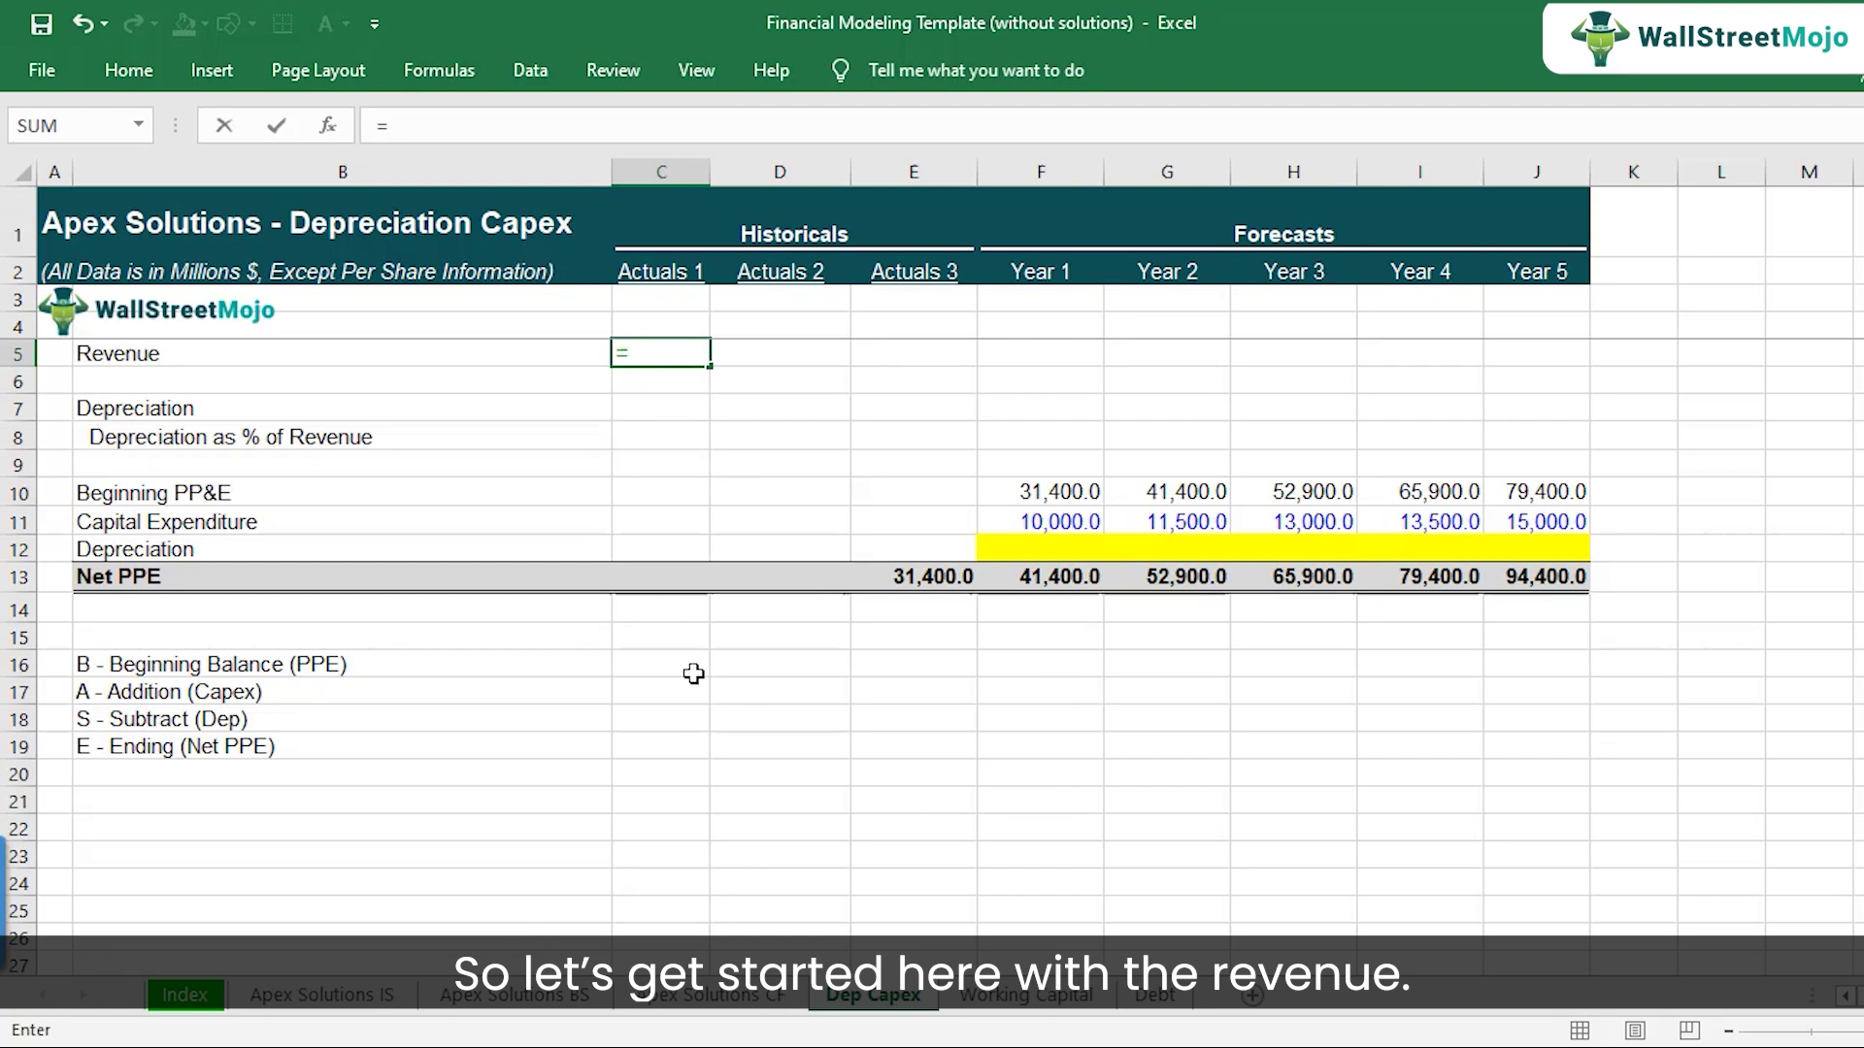
left_click(362, 1007)
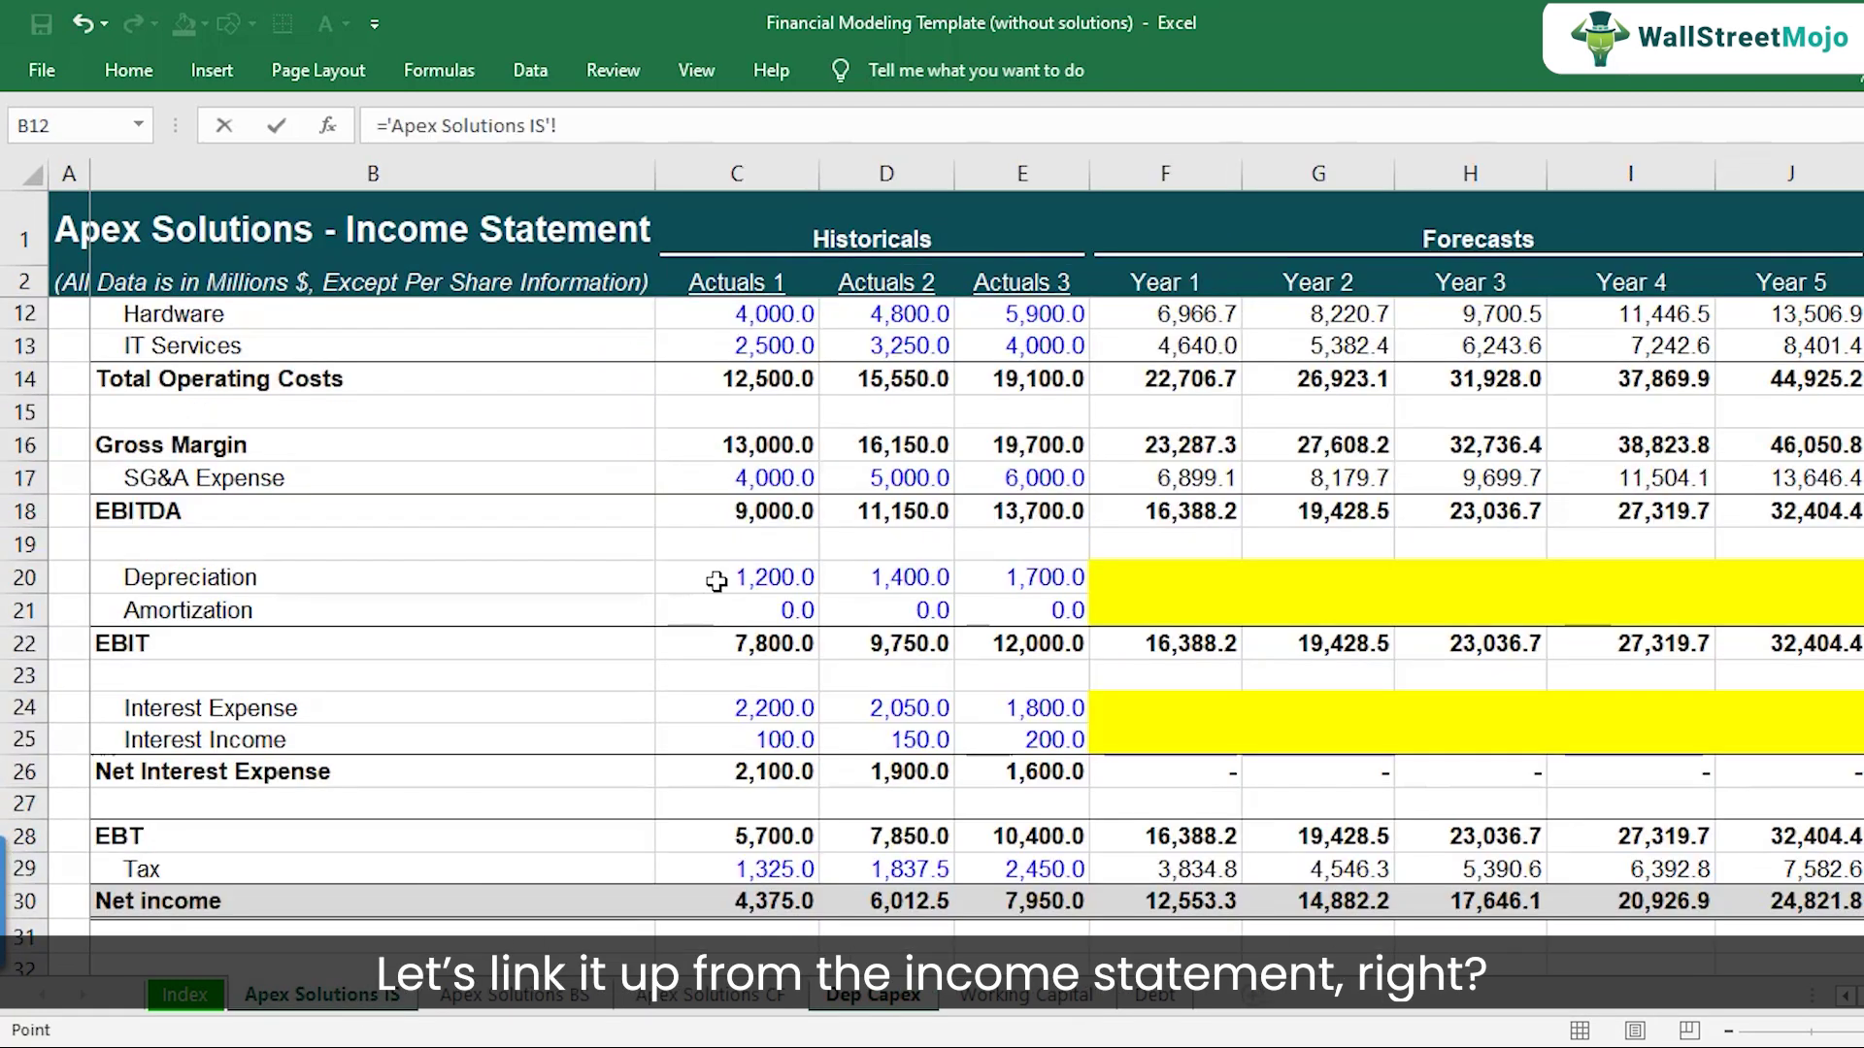
scroll(723, 582, "up", 4)
left_click(735, 507)
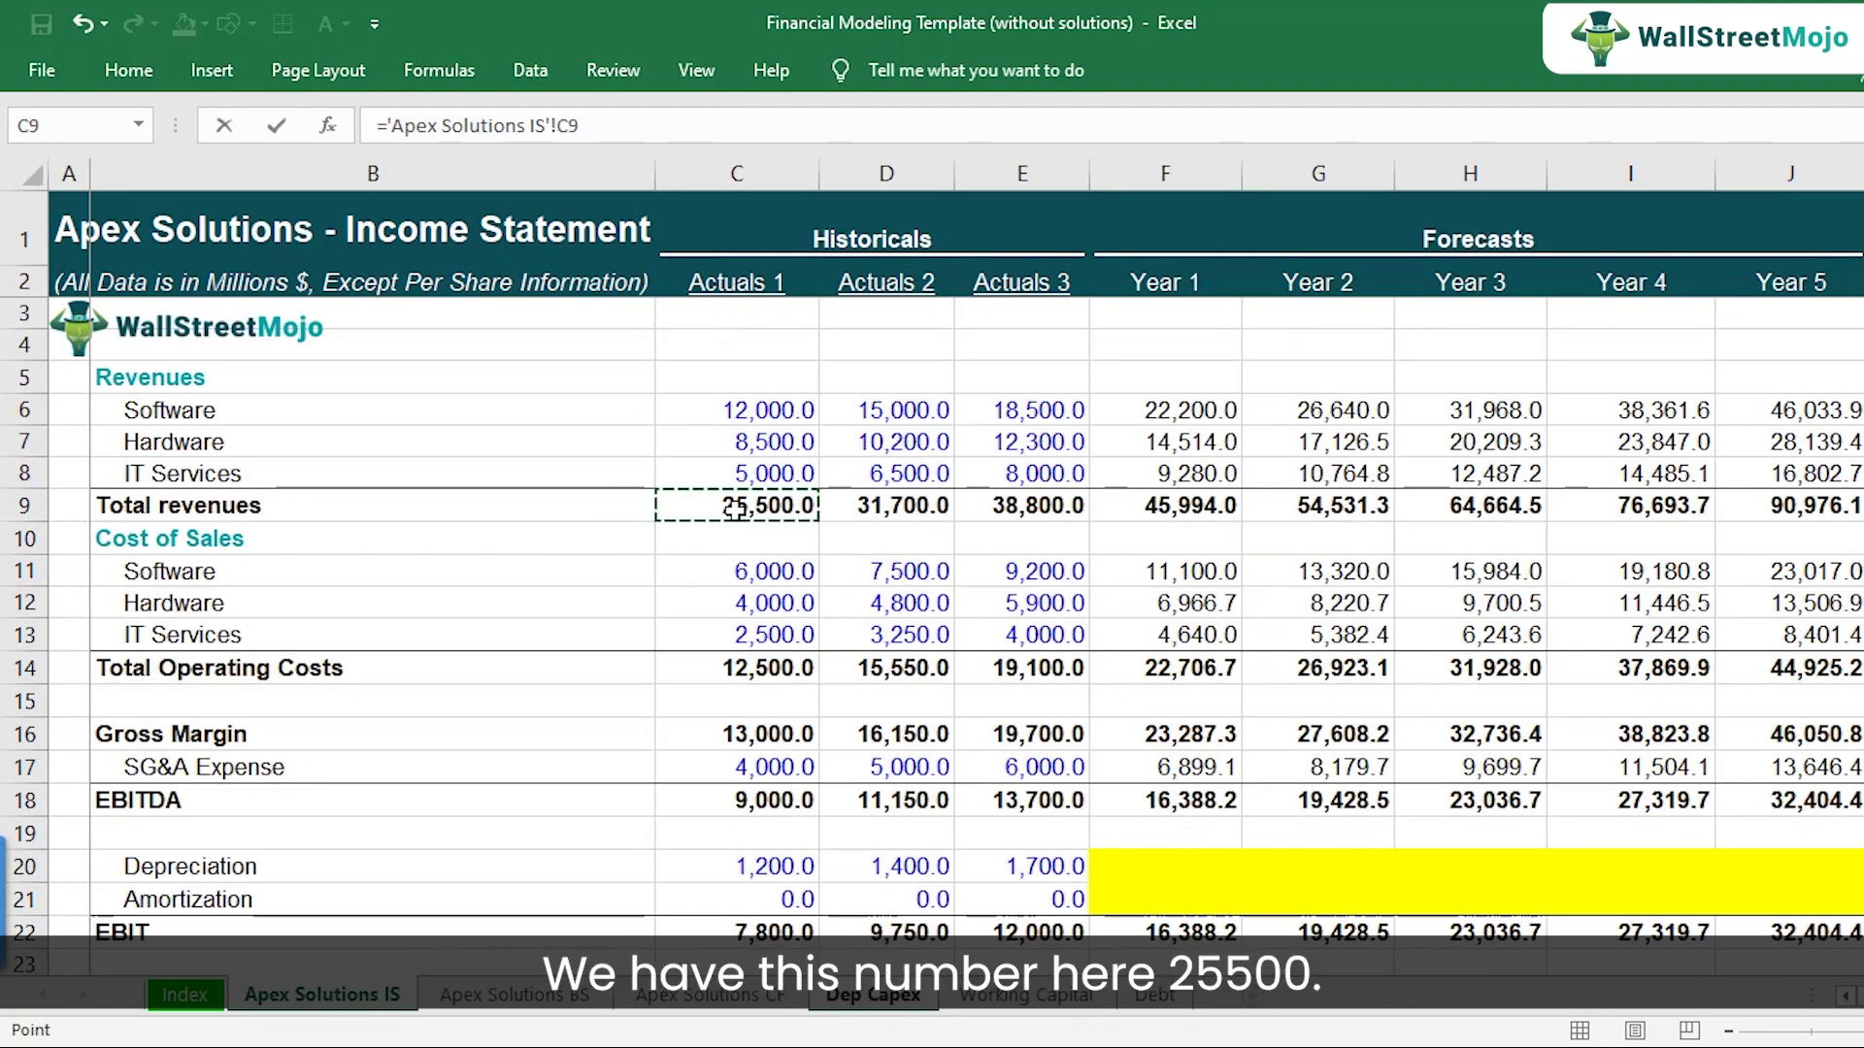
key("ctrl+Return")
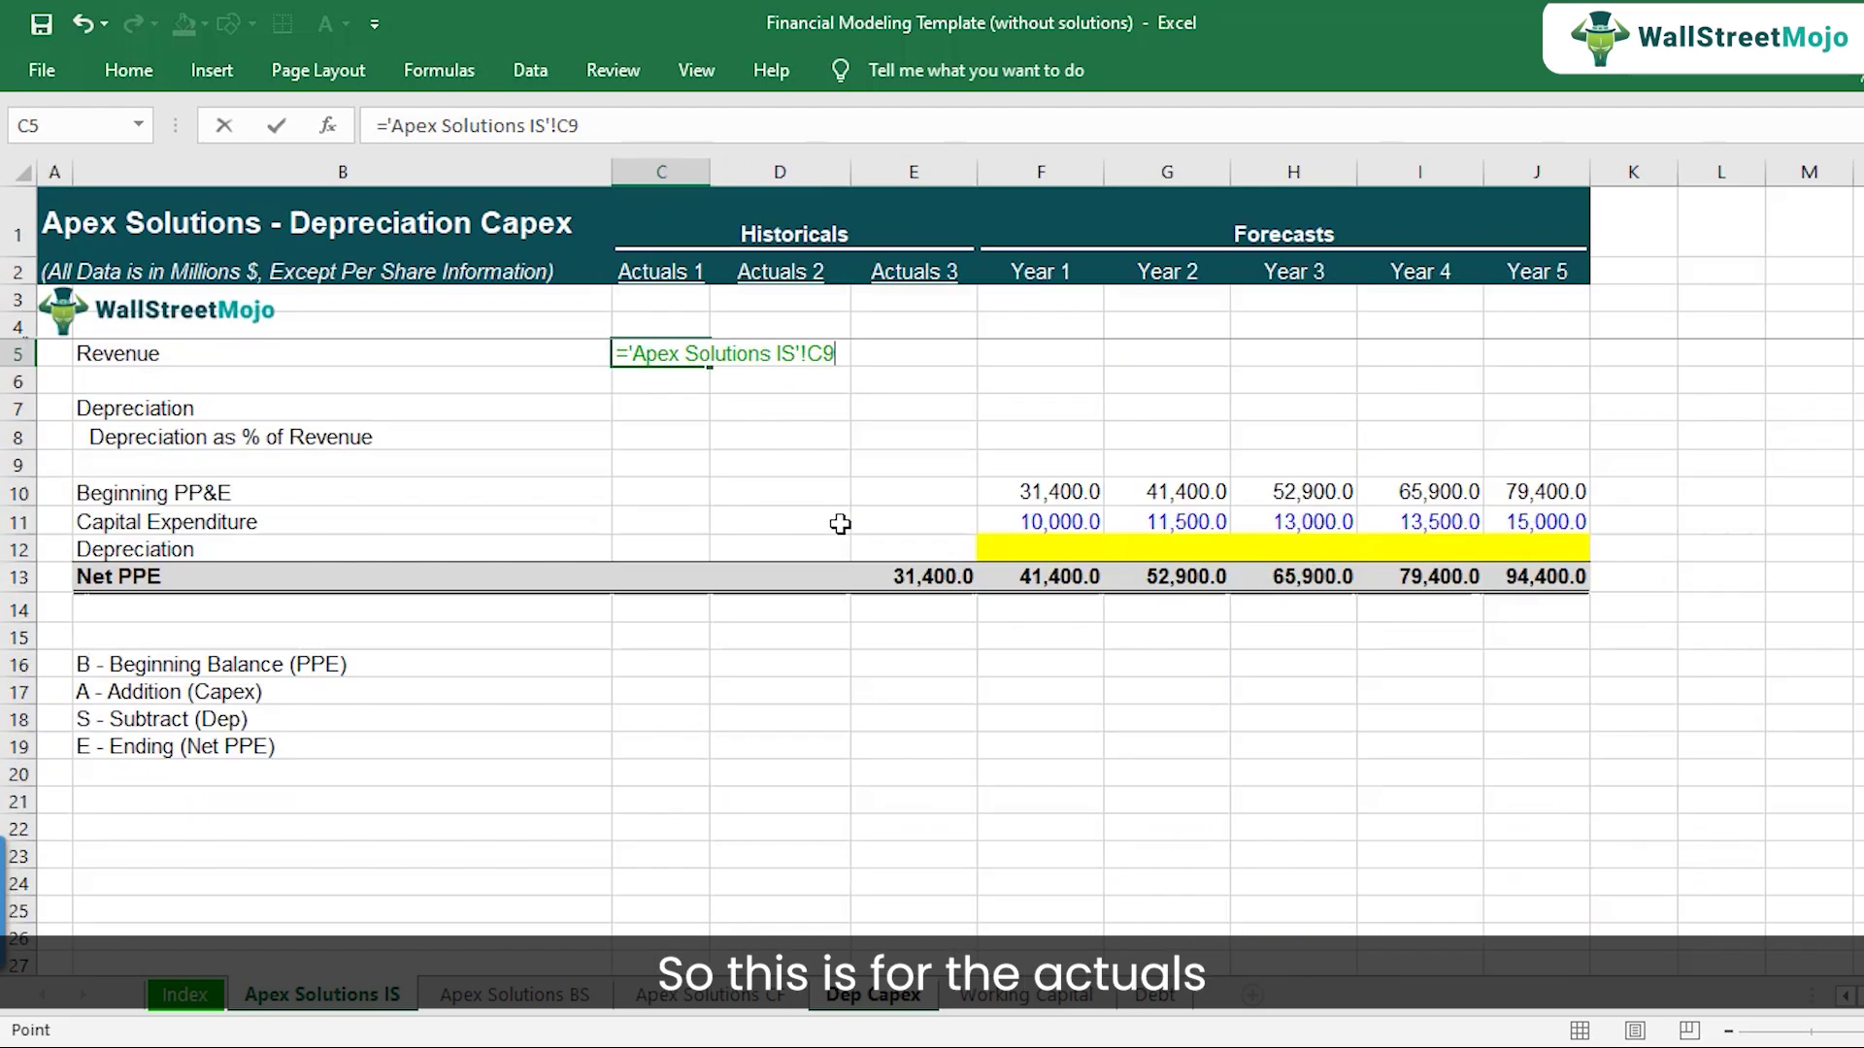
- Copy the Revenue link from C5 across the remaining historical and forecast years through J5
key("ctrl+c")
key("shift+Right")
key("shift+Right")
key("shift+Right")
key("shift+Right")
key("shift+Right")
key("shift+Right")
key("shift+Right")
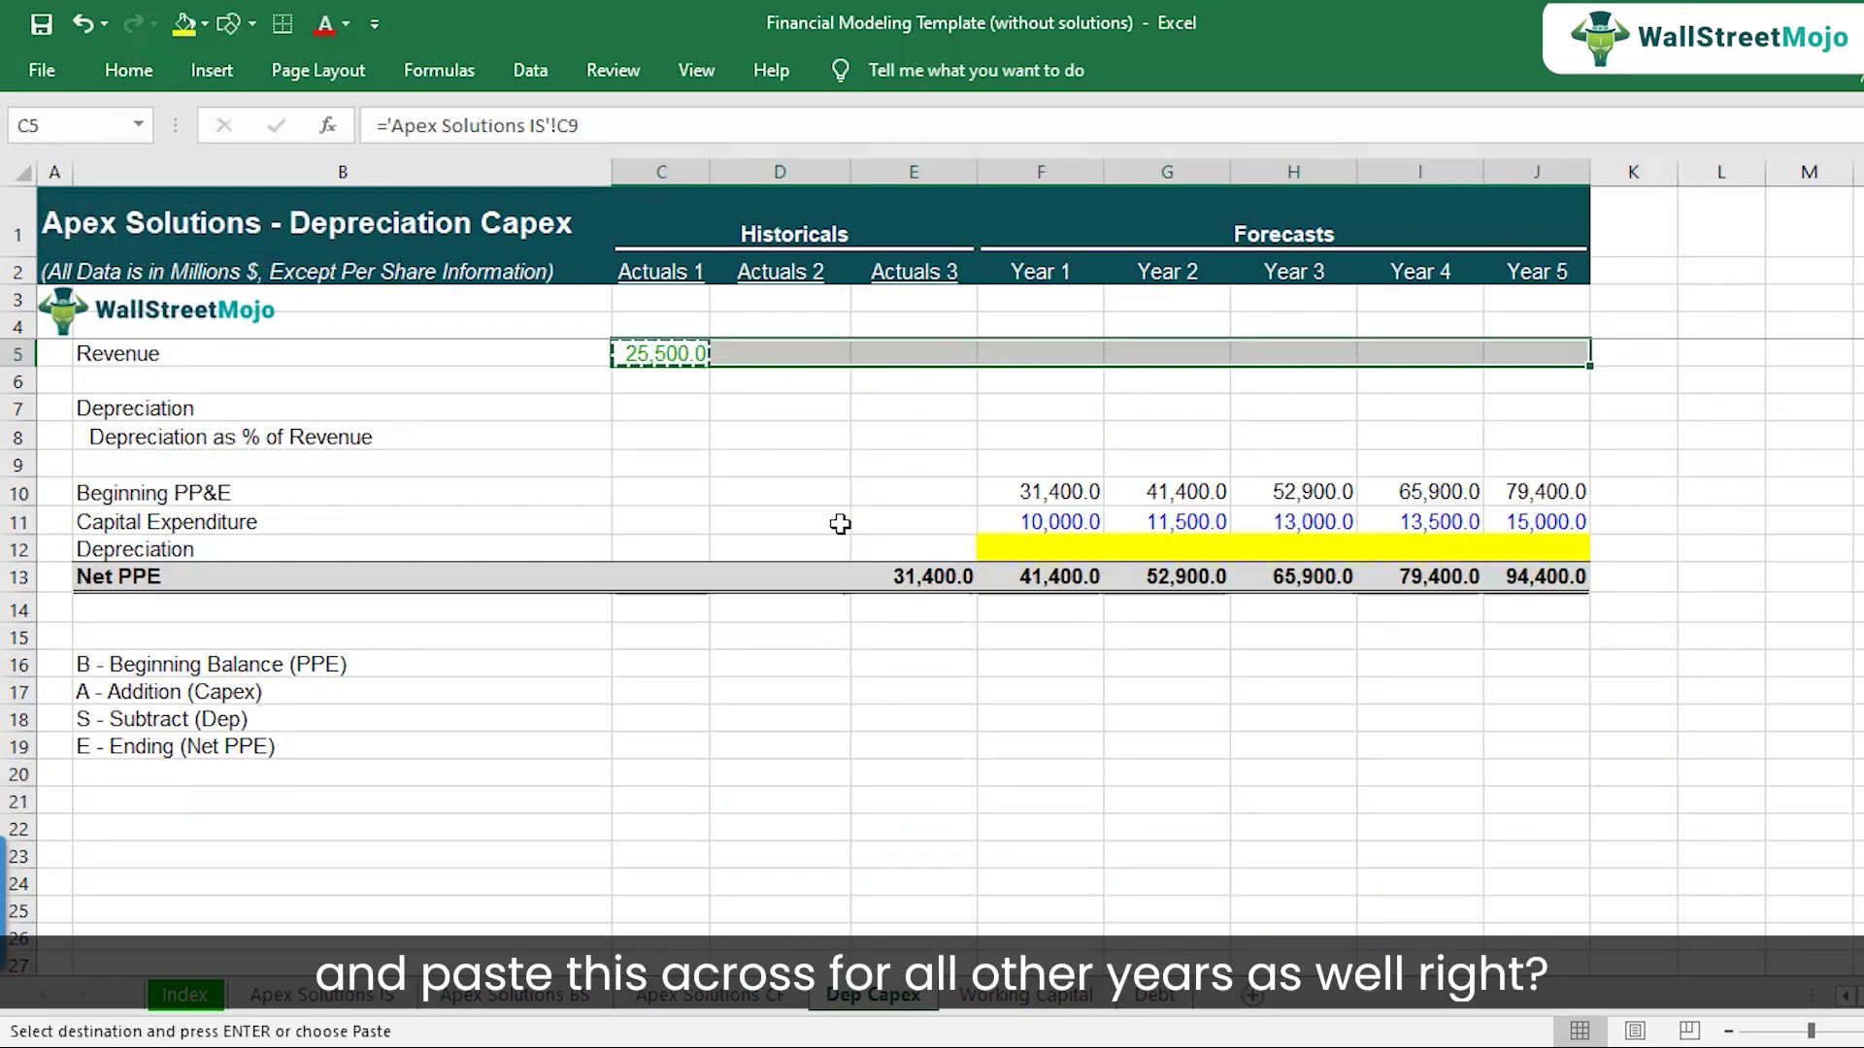
key("ctrl+v")
key("Down")
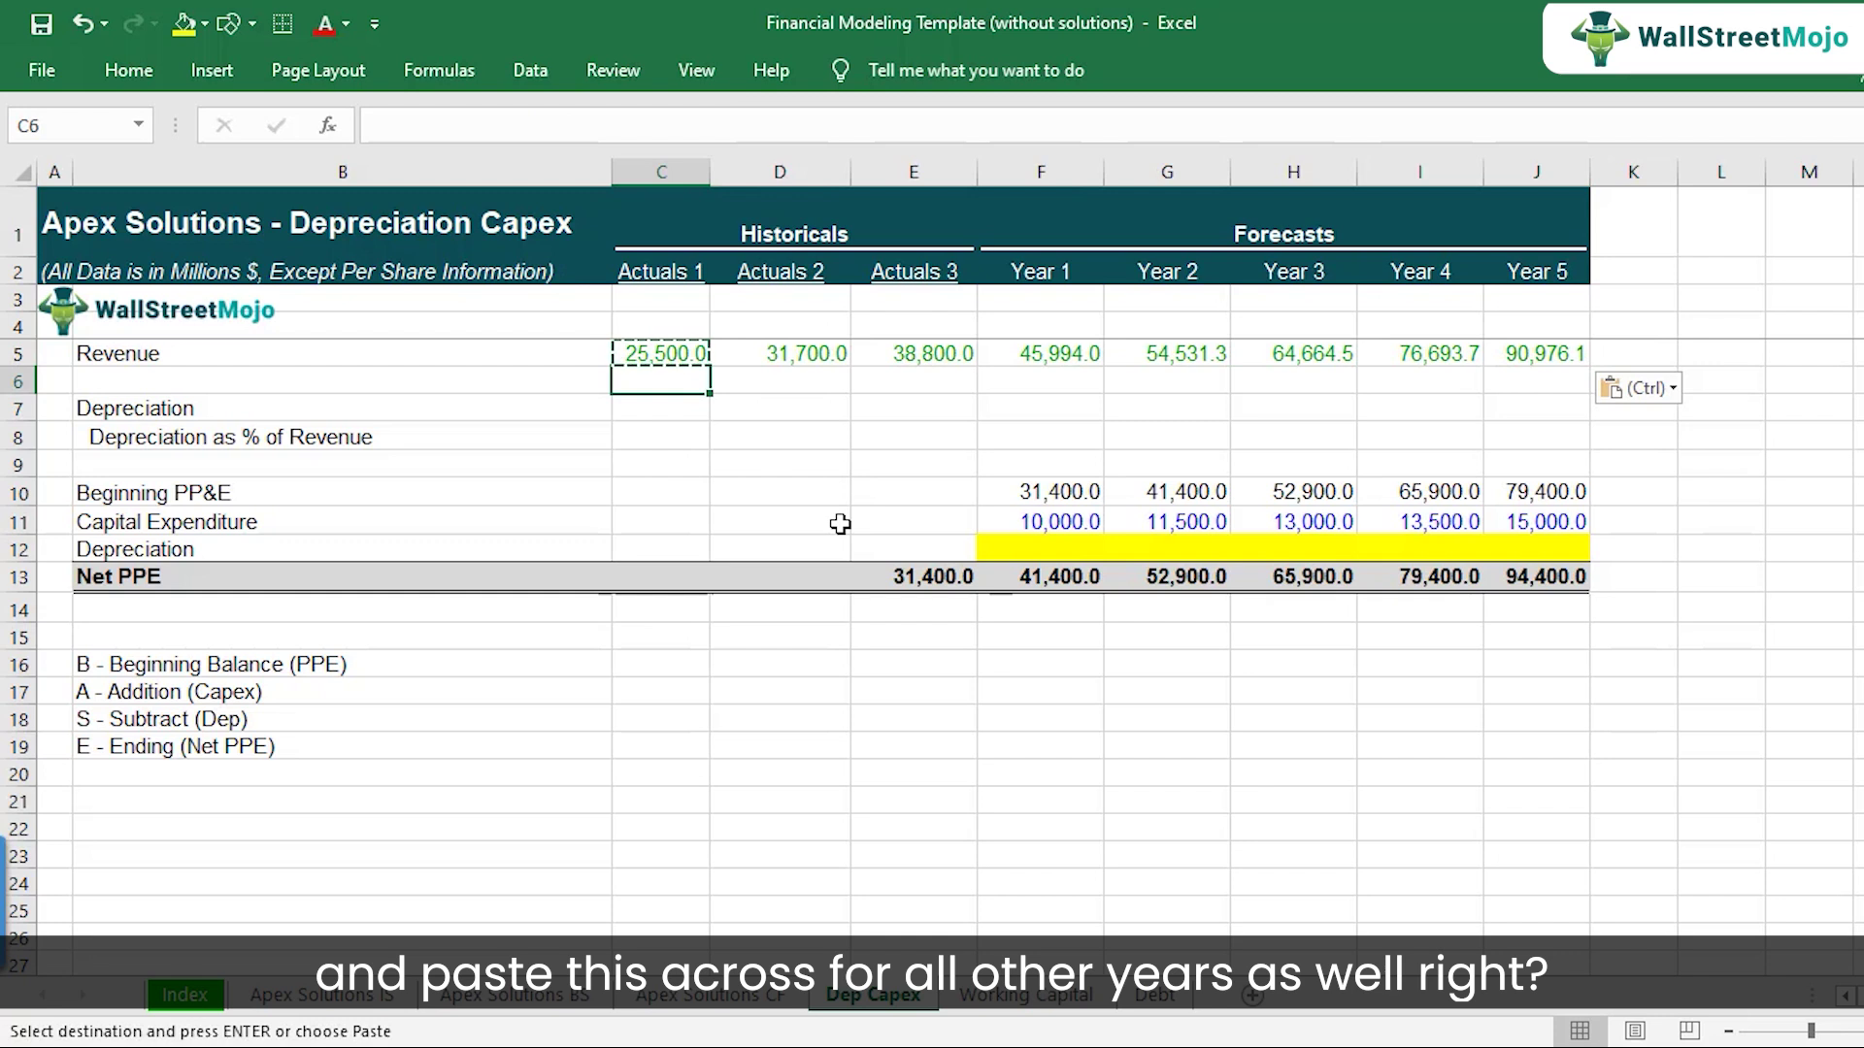
- Link the Actuals 1 Depreciation in C7 to cell C20 of the Apex Solutions IS sheet
key("Down")
type("=")
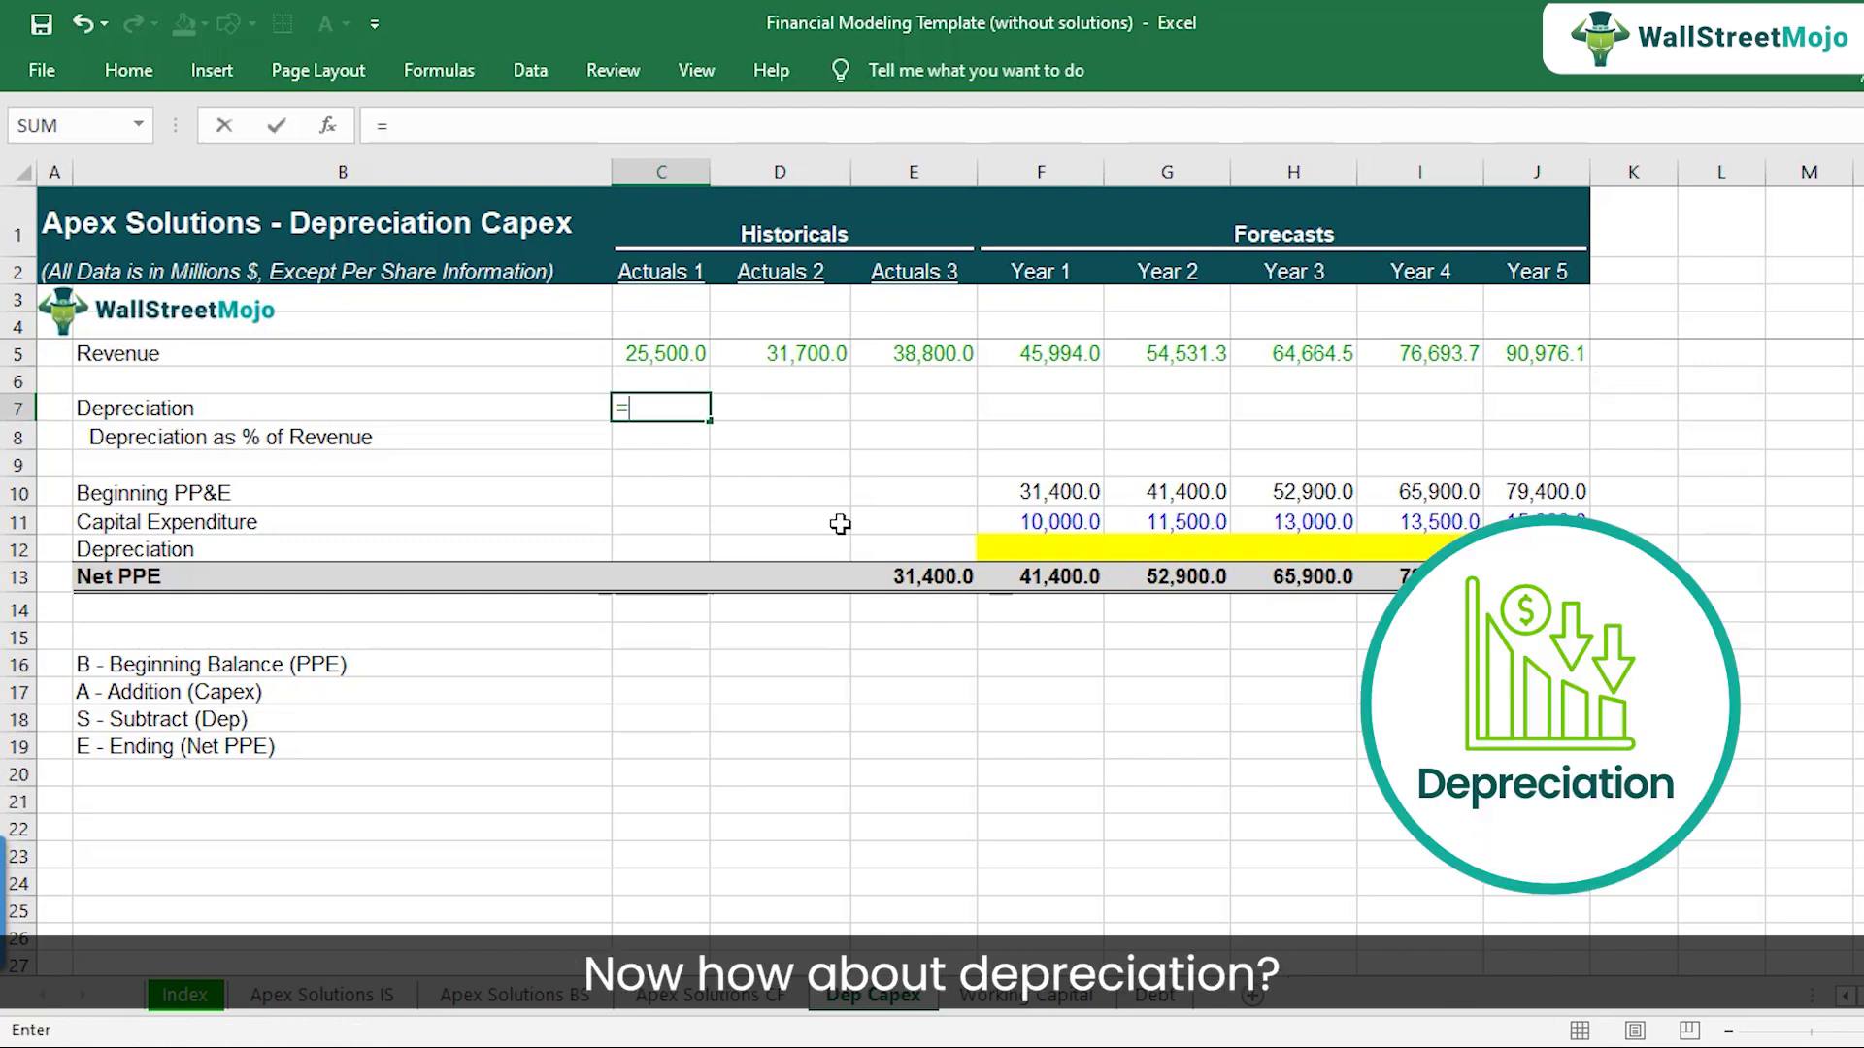
left_click(367, 1000)
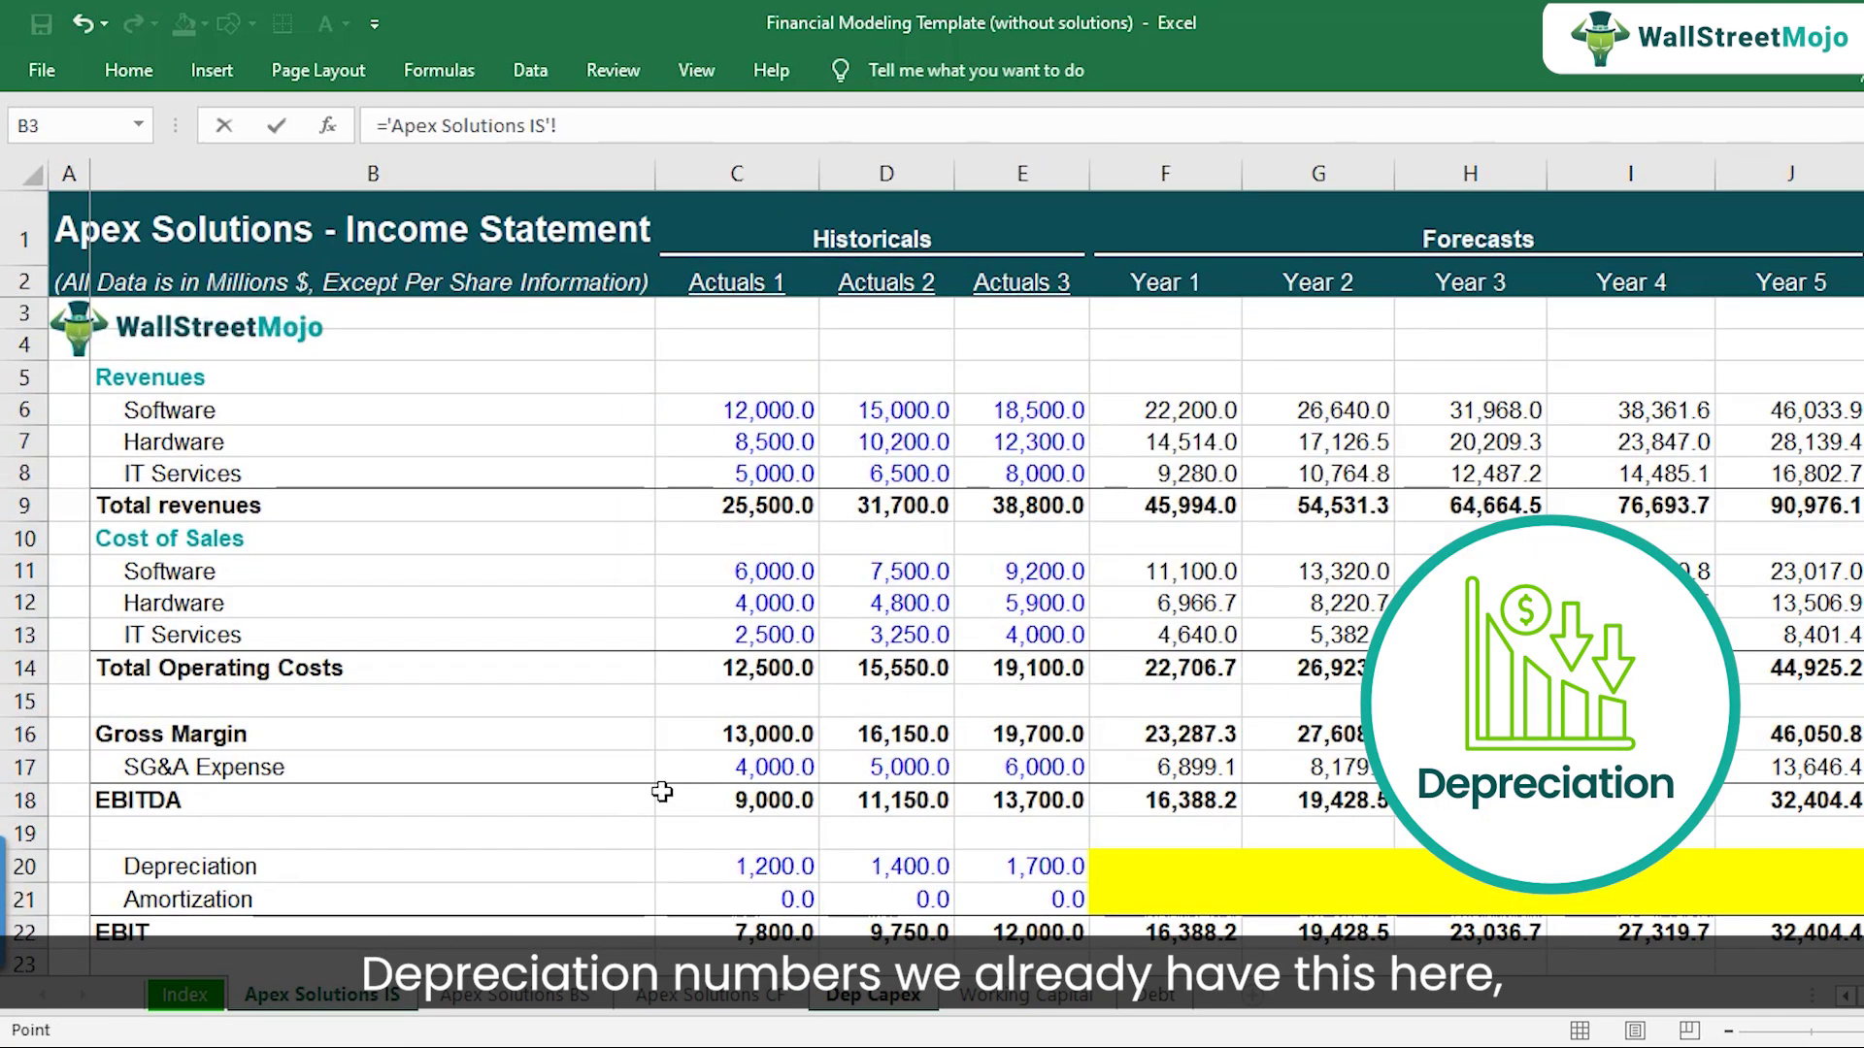
scroll(301, 747, "down", 1)
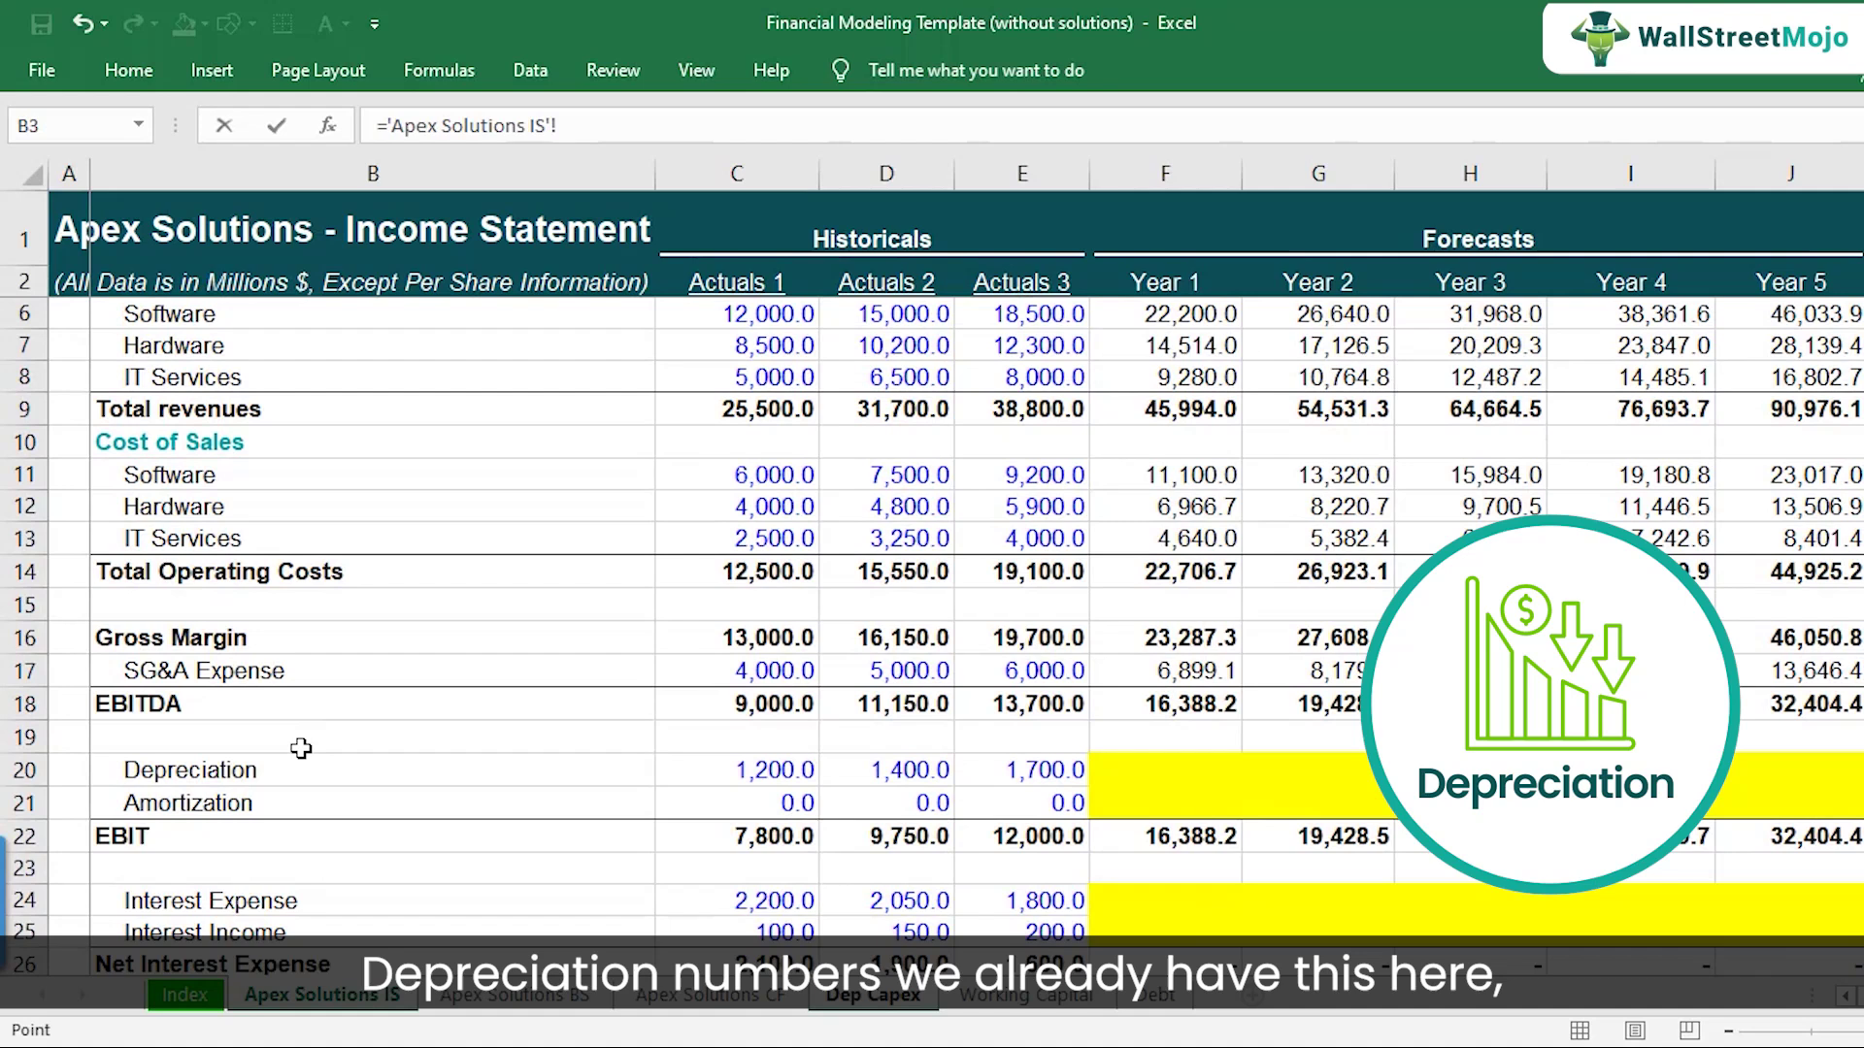
left_click(718, 773)
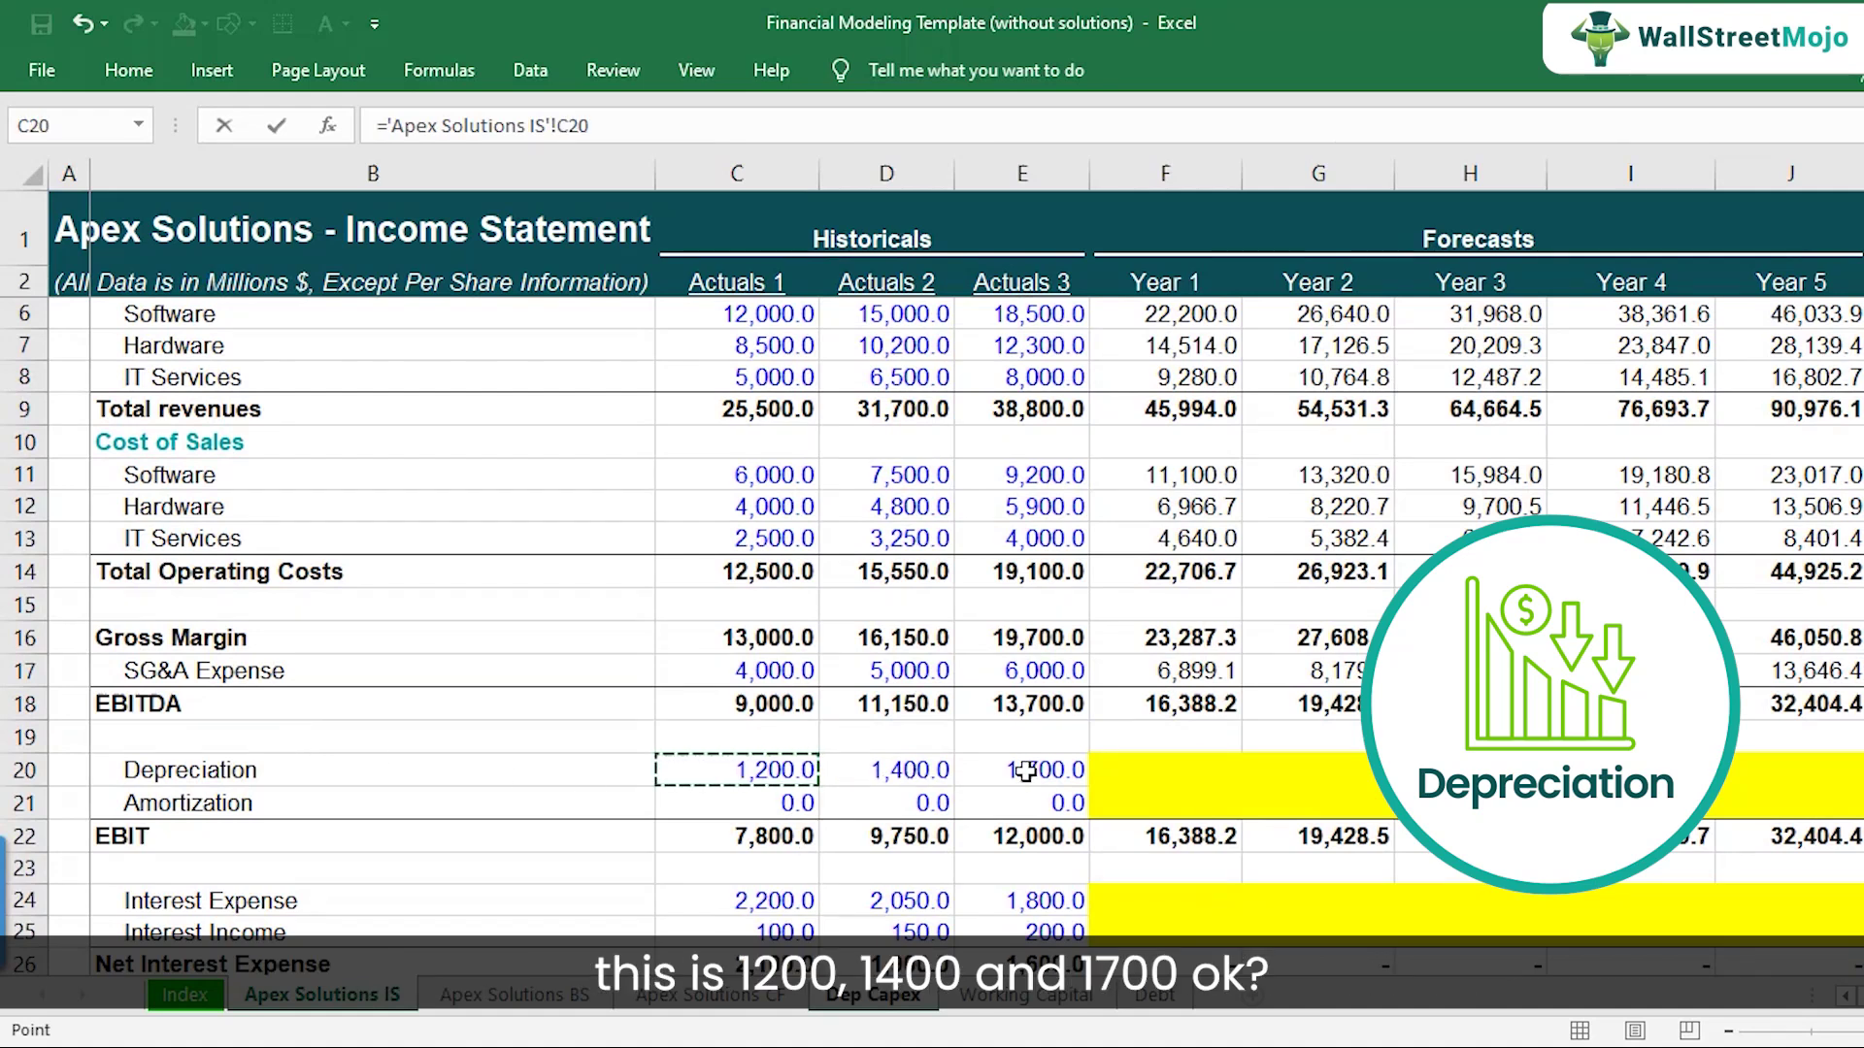
key("Return")
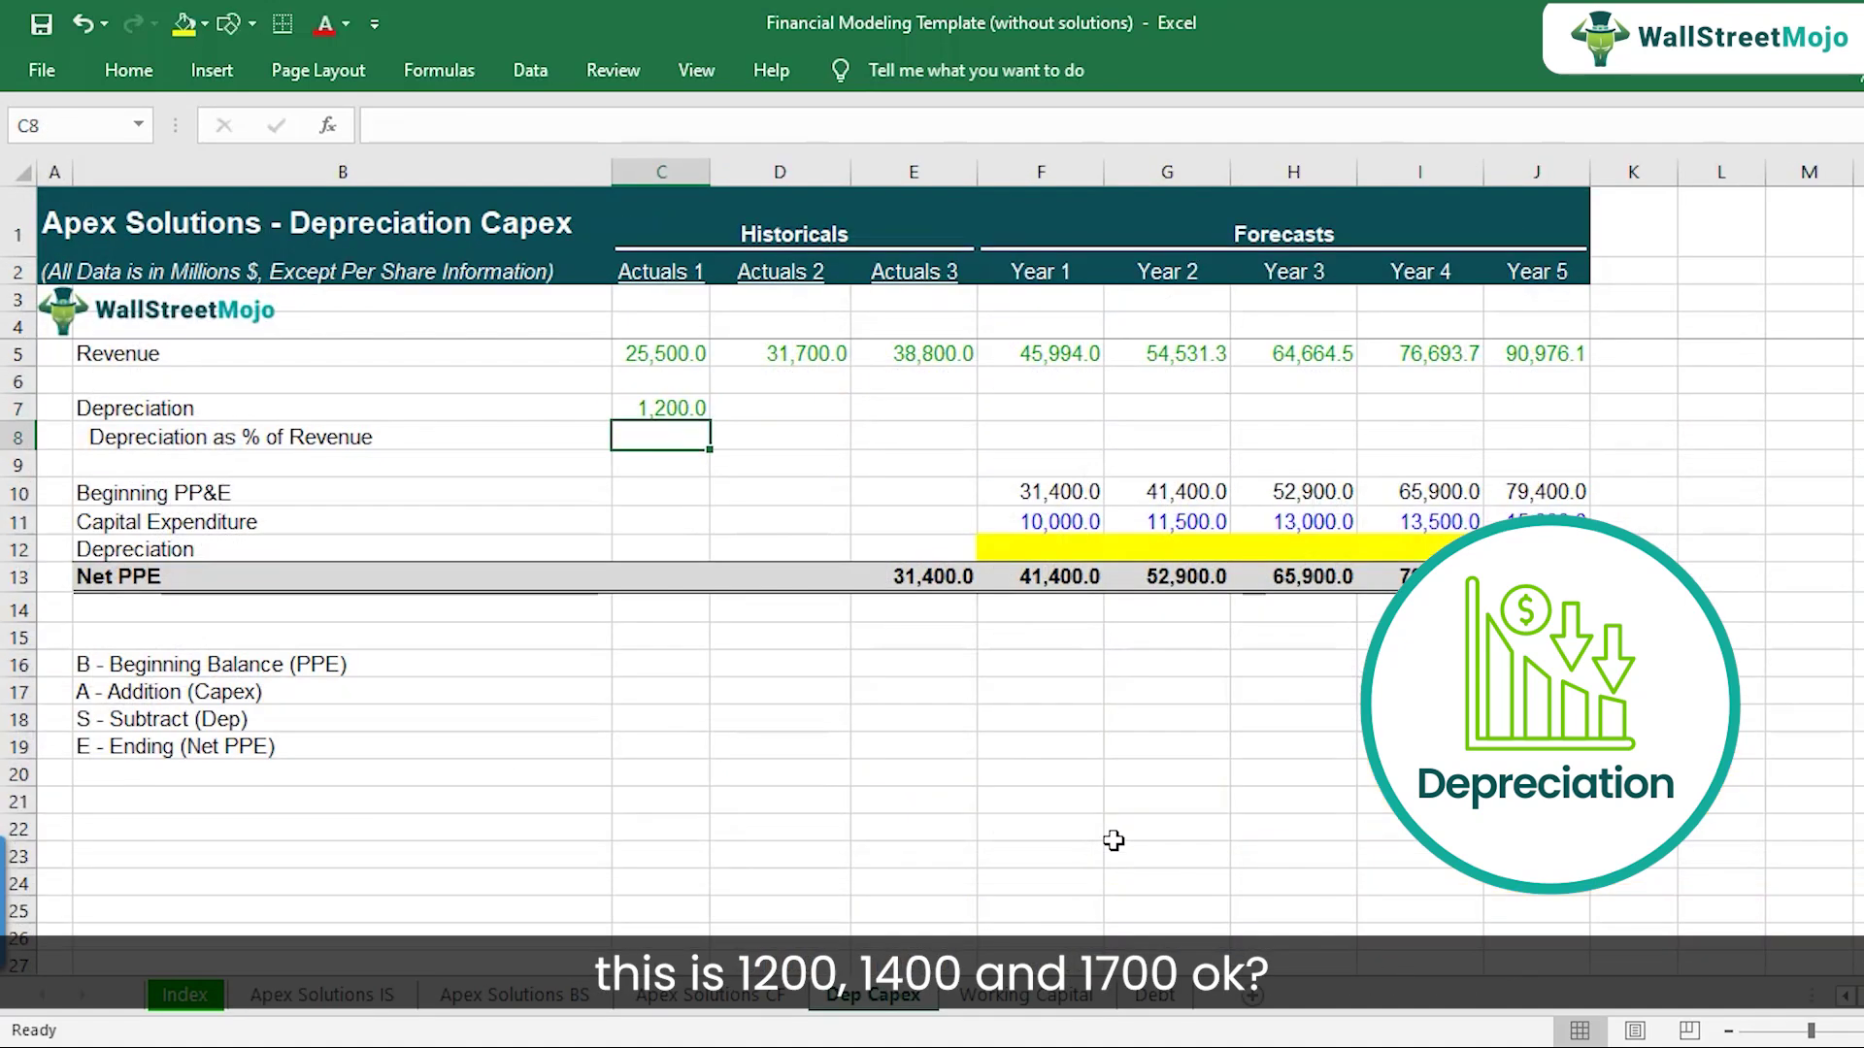
- Copy the Depreciation link from C7 to Actuals 2 and Actuals 3 in D7:E7
key("ctrl+c")
key("shift+Right")
key("shift+Right")
key("ctrl+v")
key("Down")
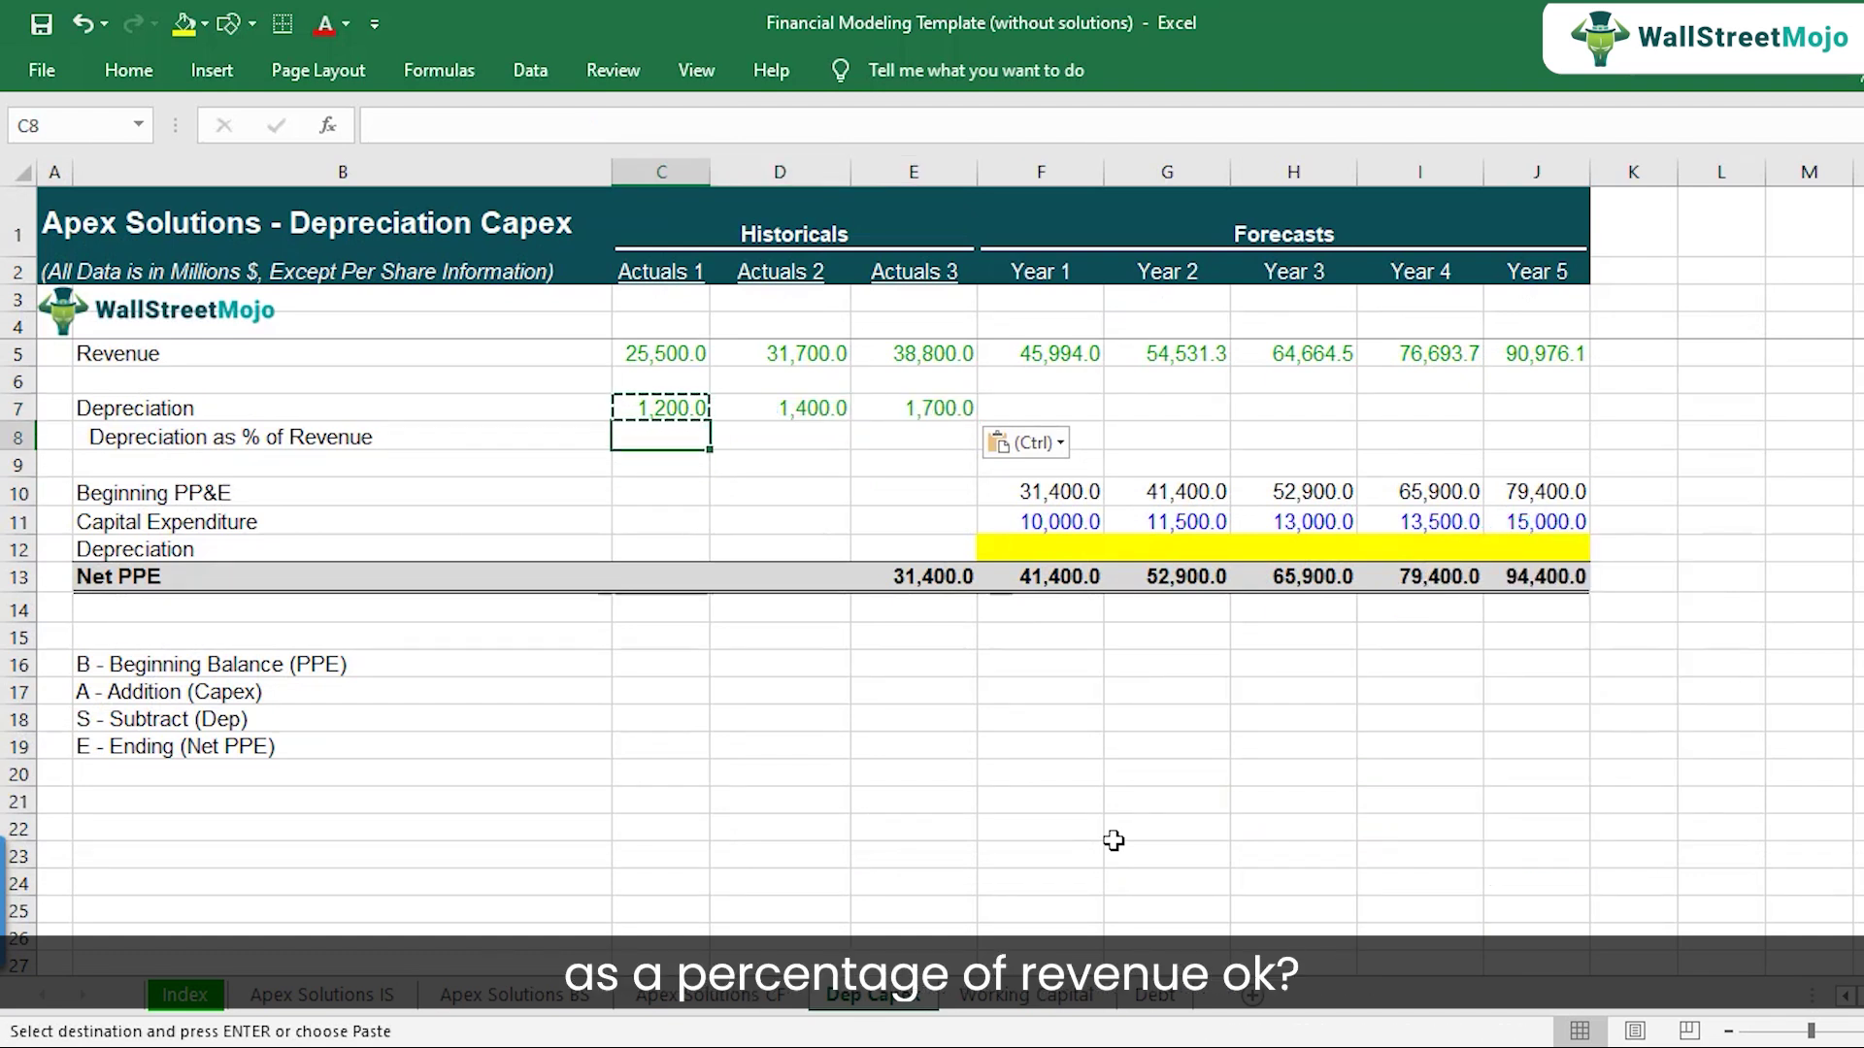
- Calculate Actuals 1 depreciation as a percentage of revenue in C8 with the formula =C7/C5
type("=")
key("Up")
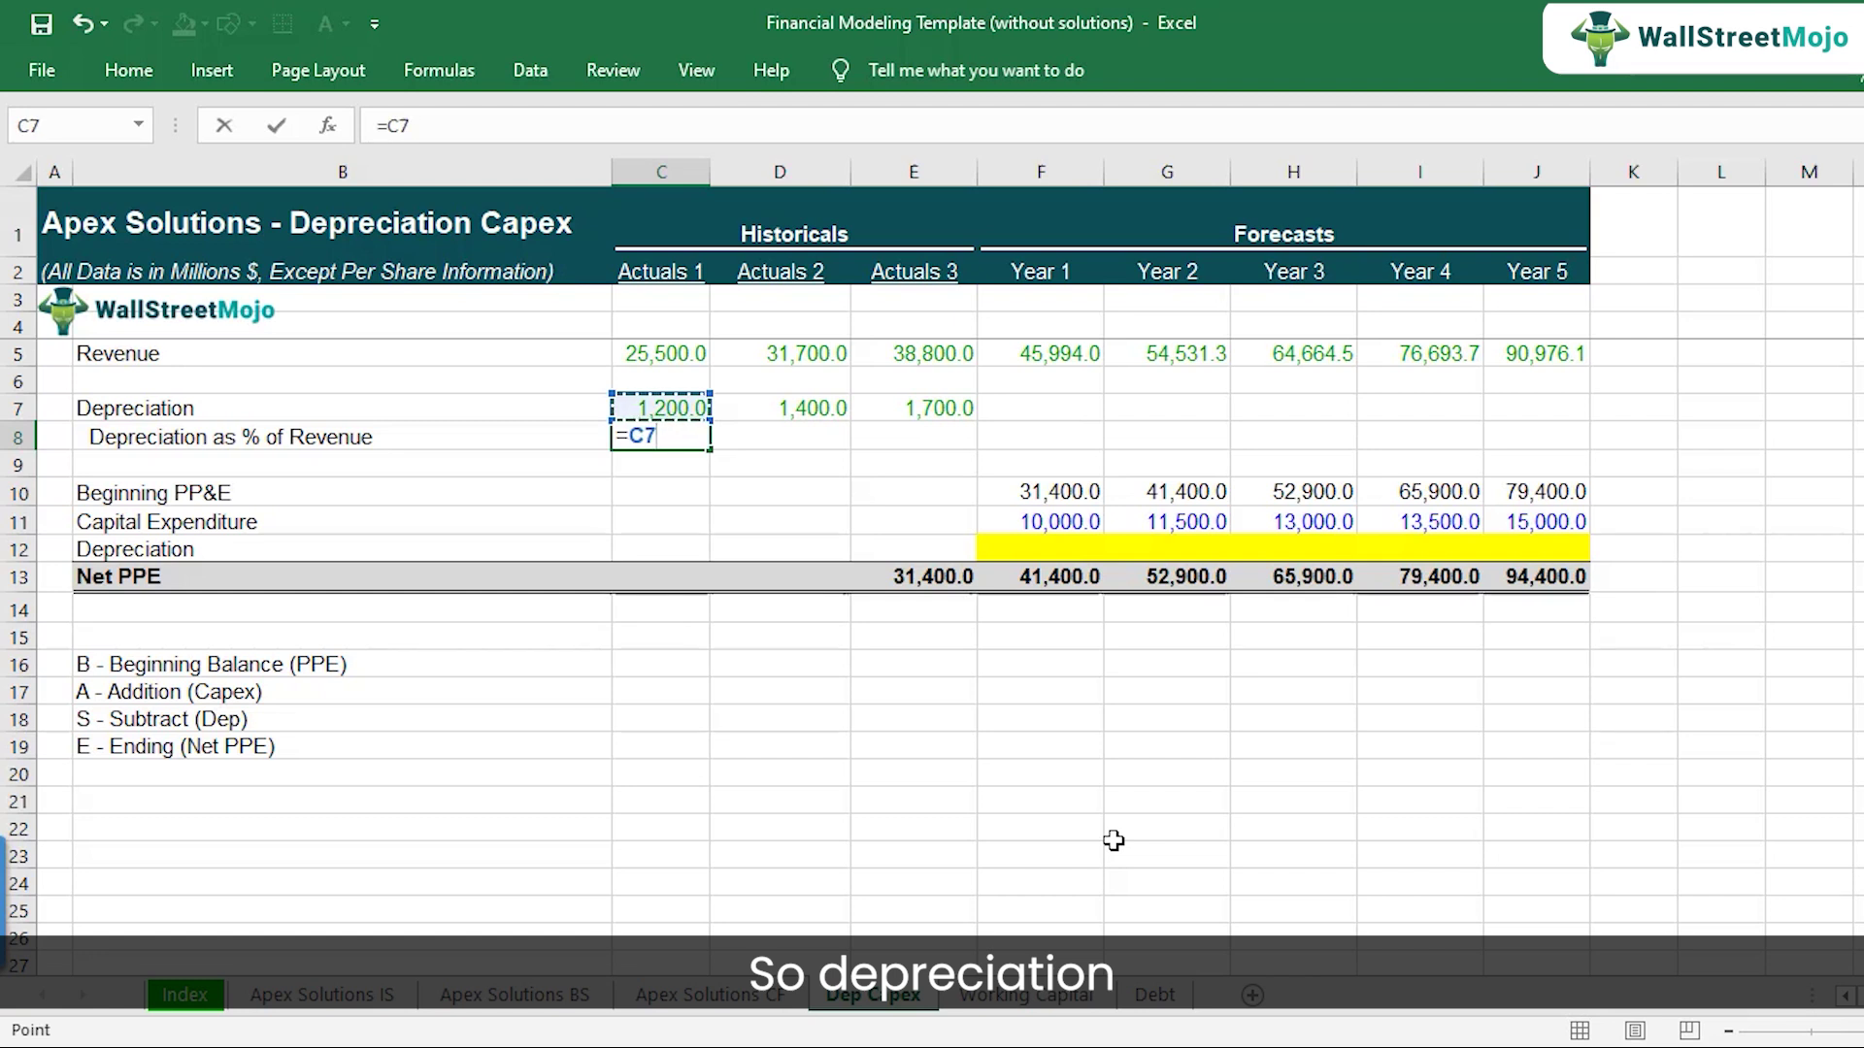
type("/")
key("Up")
key("Up")
key("Return")
key("Up")
key("F2")
key("Escape")
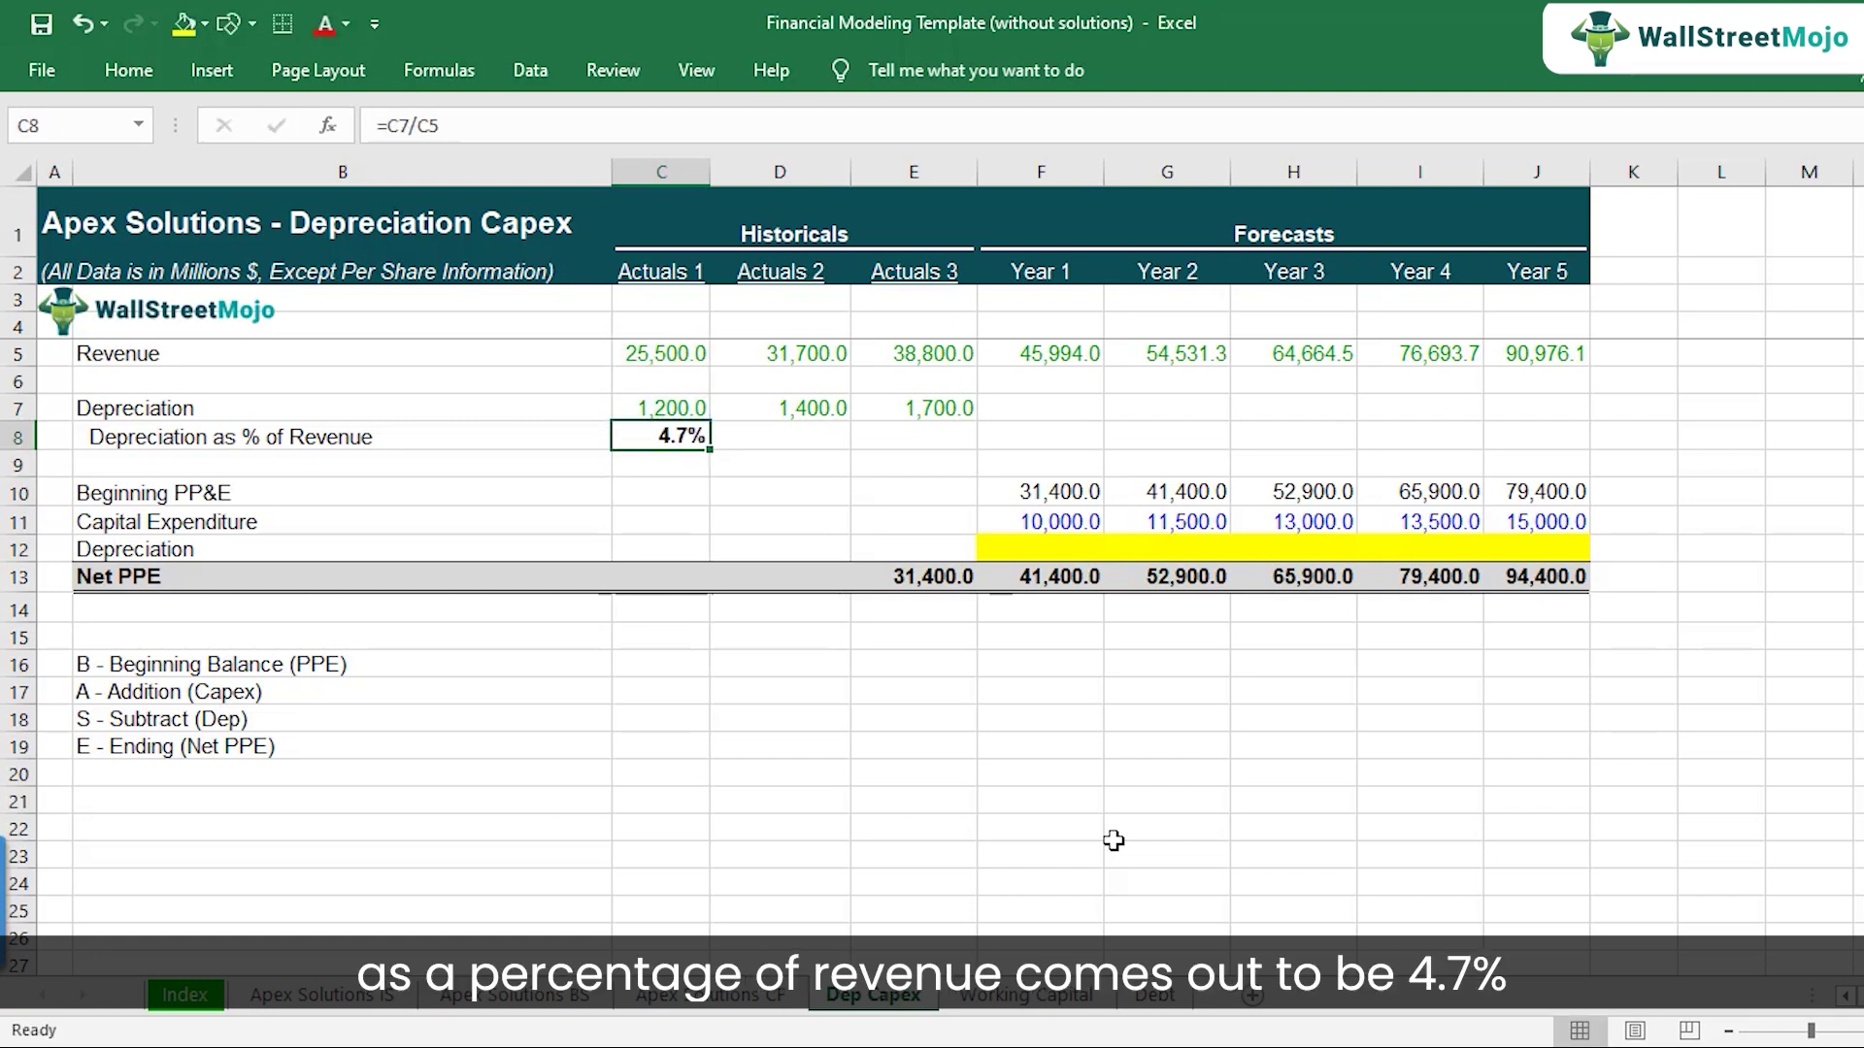
- Copy the depreciation percentage formula from C8 to Actuals 2 and Actuals 3 in D8:E8
key("ctrl+c")
key("Right")
key("ctrl+v")
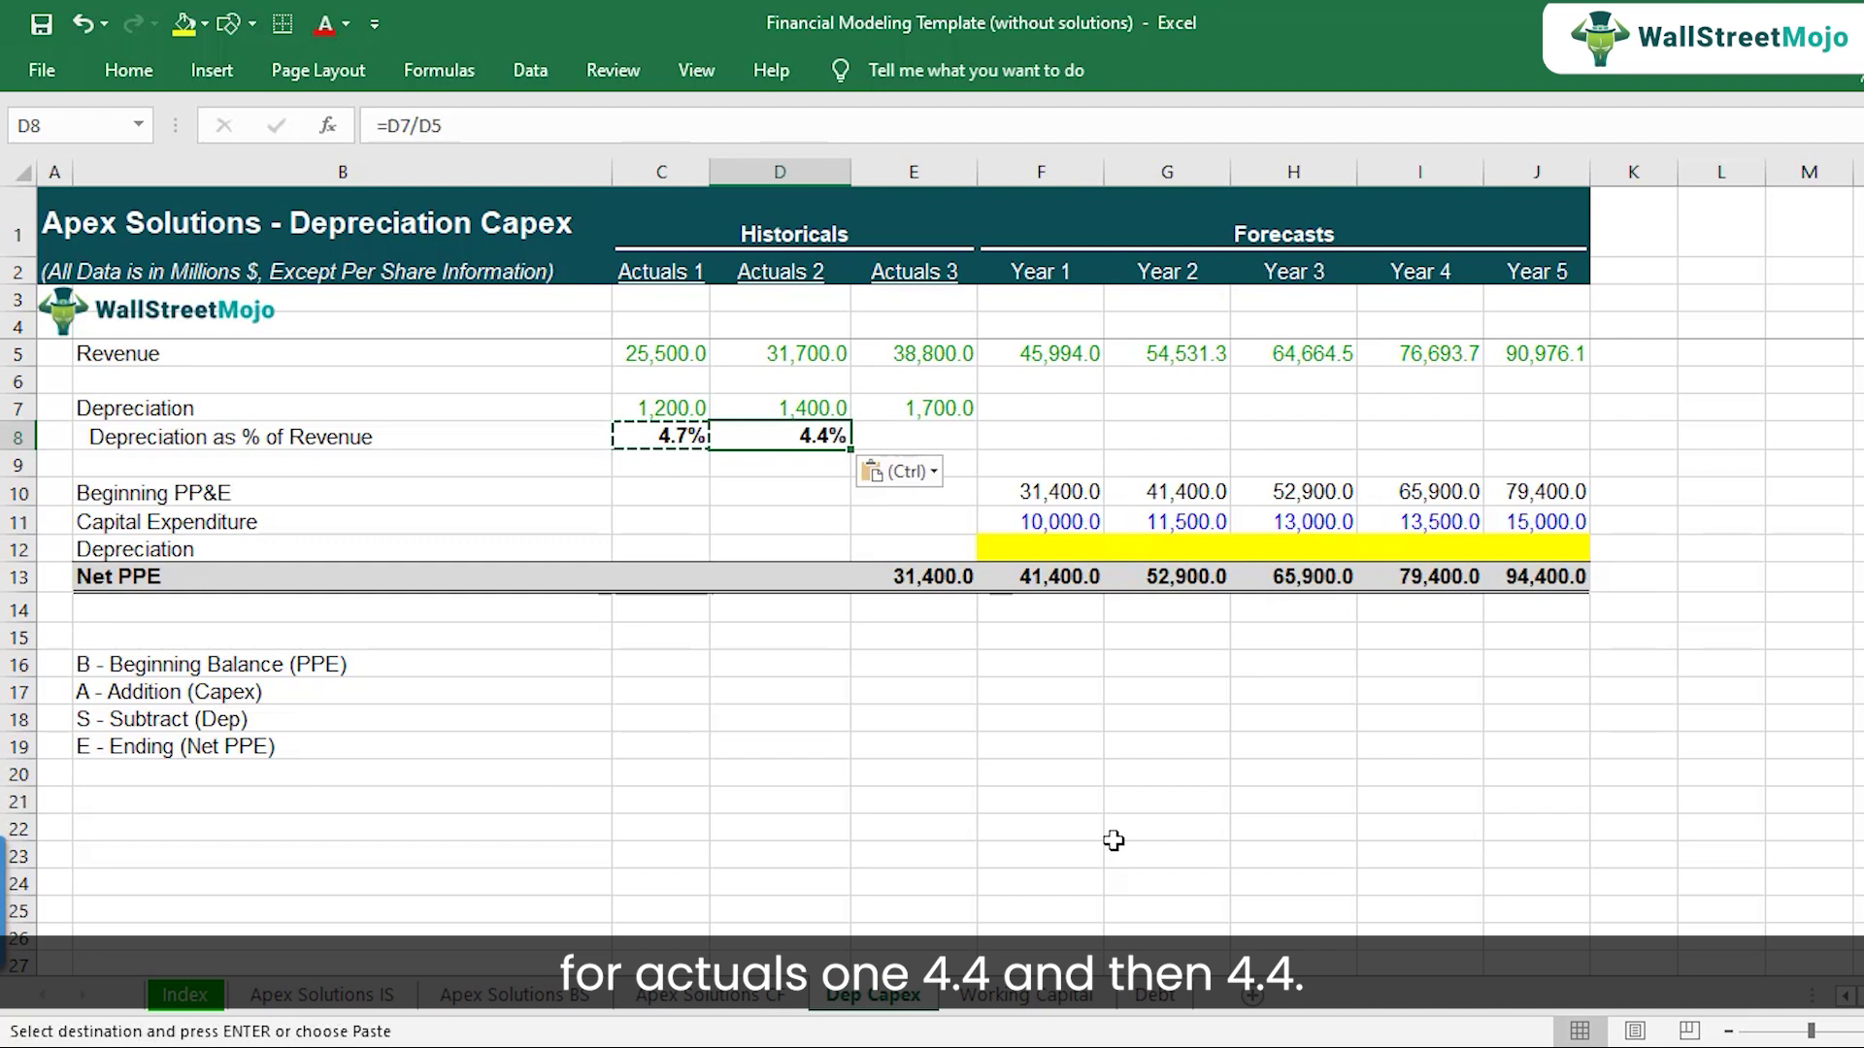
key("Right")
key("ctrl+v")
- Check the cell references of the historical depreciation percentage formulas in E8, D8 and C8
key("Down")
key("Up")
key("F2")
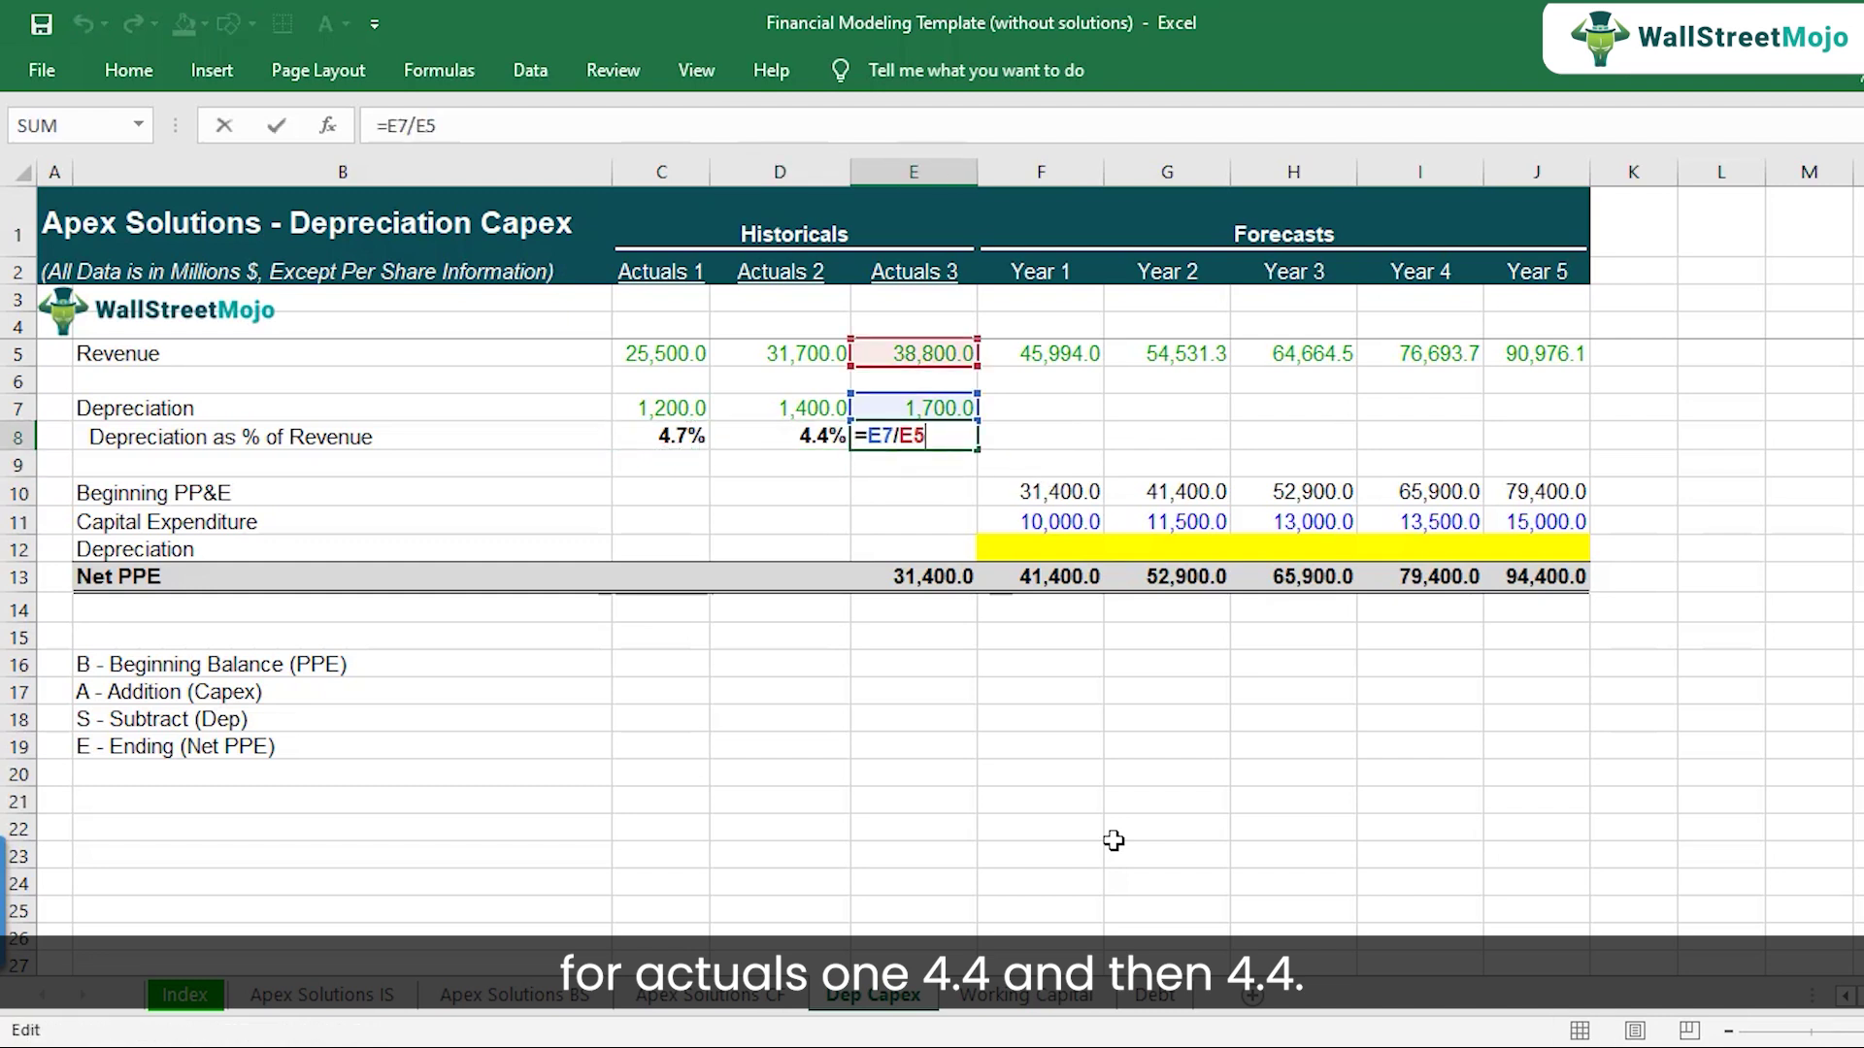
key("Escape")
key("Left")
key("F2")
key("Escape")
key("Left")
key("F2")
key("Escape")
key("Right")
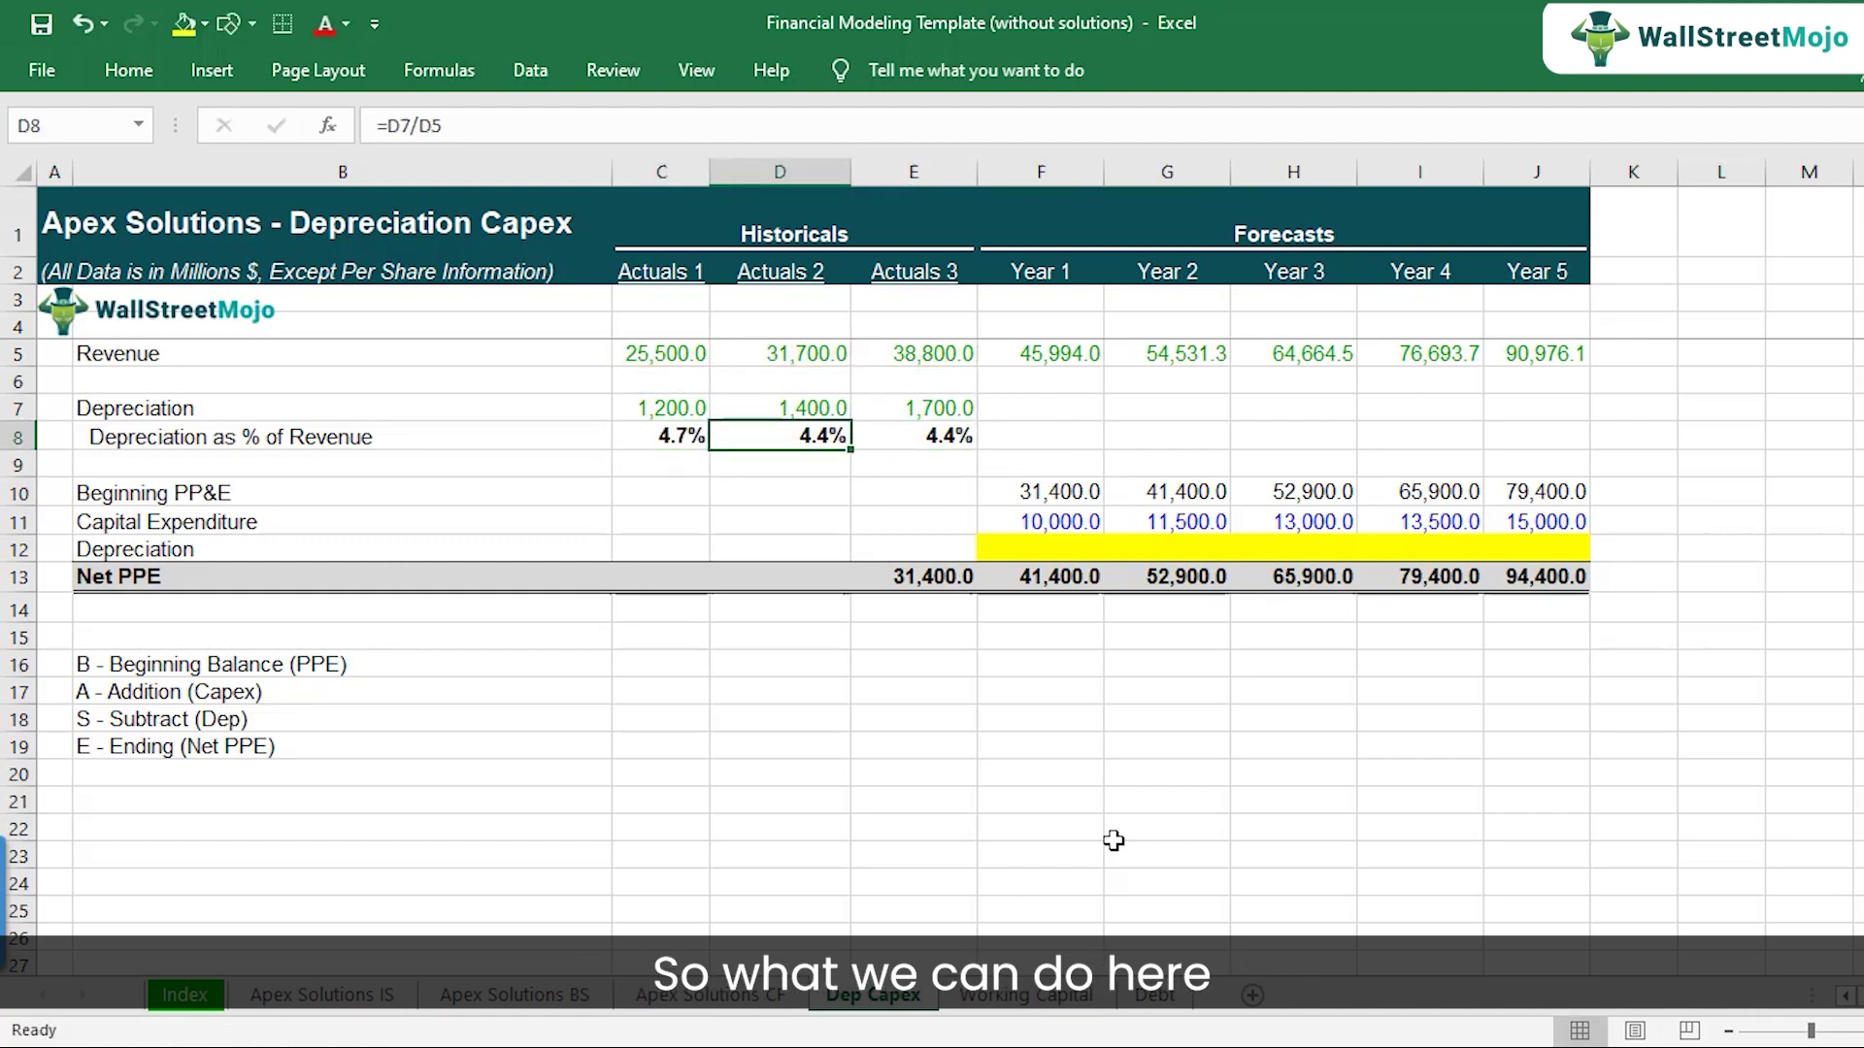
- Set the Year 1 depreciation as a percentage of revenue in F8 to 4.4%
key("Right")
key("Right")
key("Right")
key("Left")
key("shift+Right")
key("shift+Right")
key("shift+Right")
key("shift+Right")
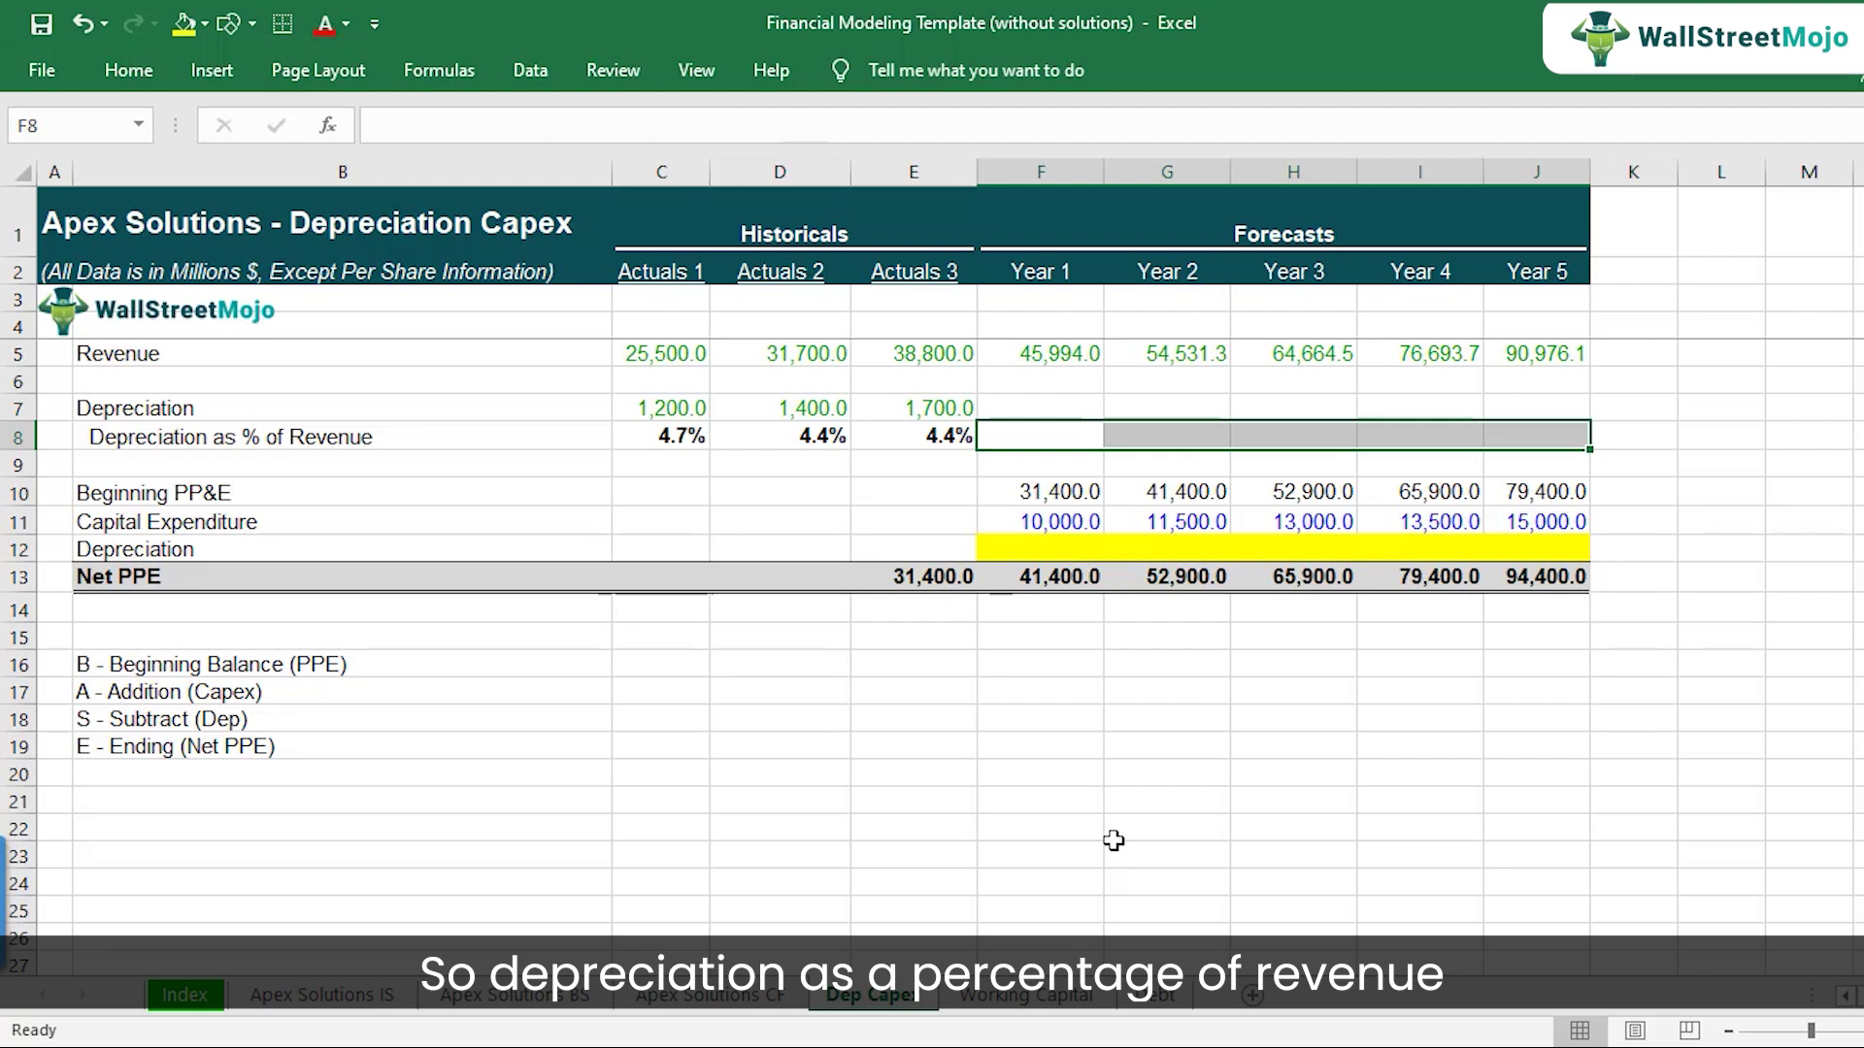
key("shift+Left")
key("shift+Left")
key("shift+Left")
key("shift+Left")
type("4.4")
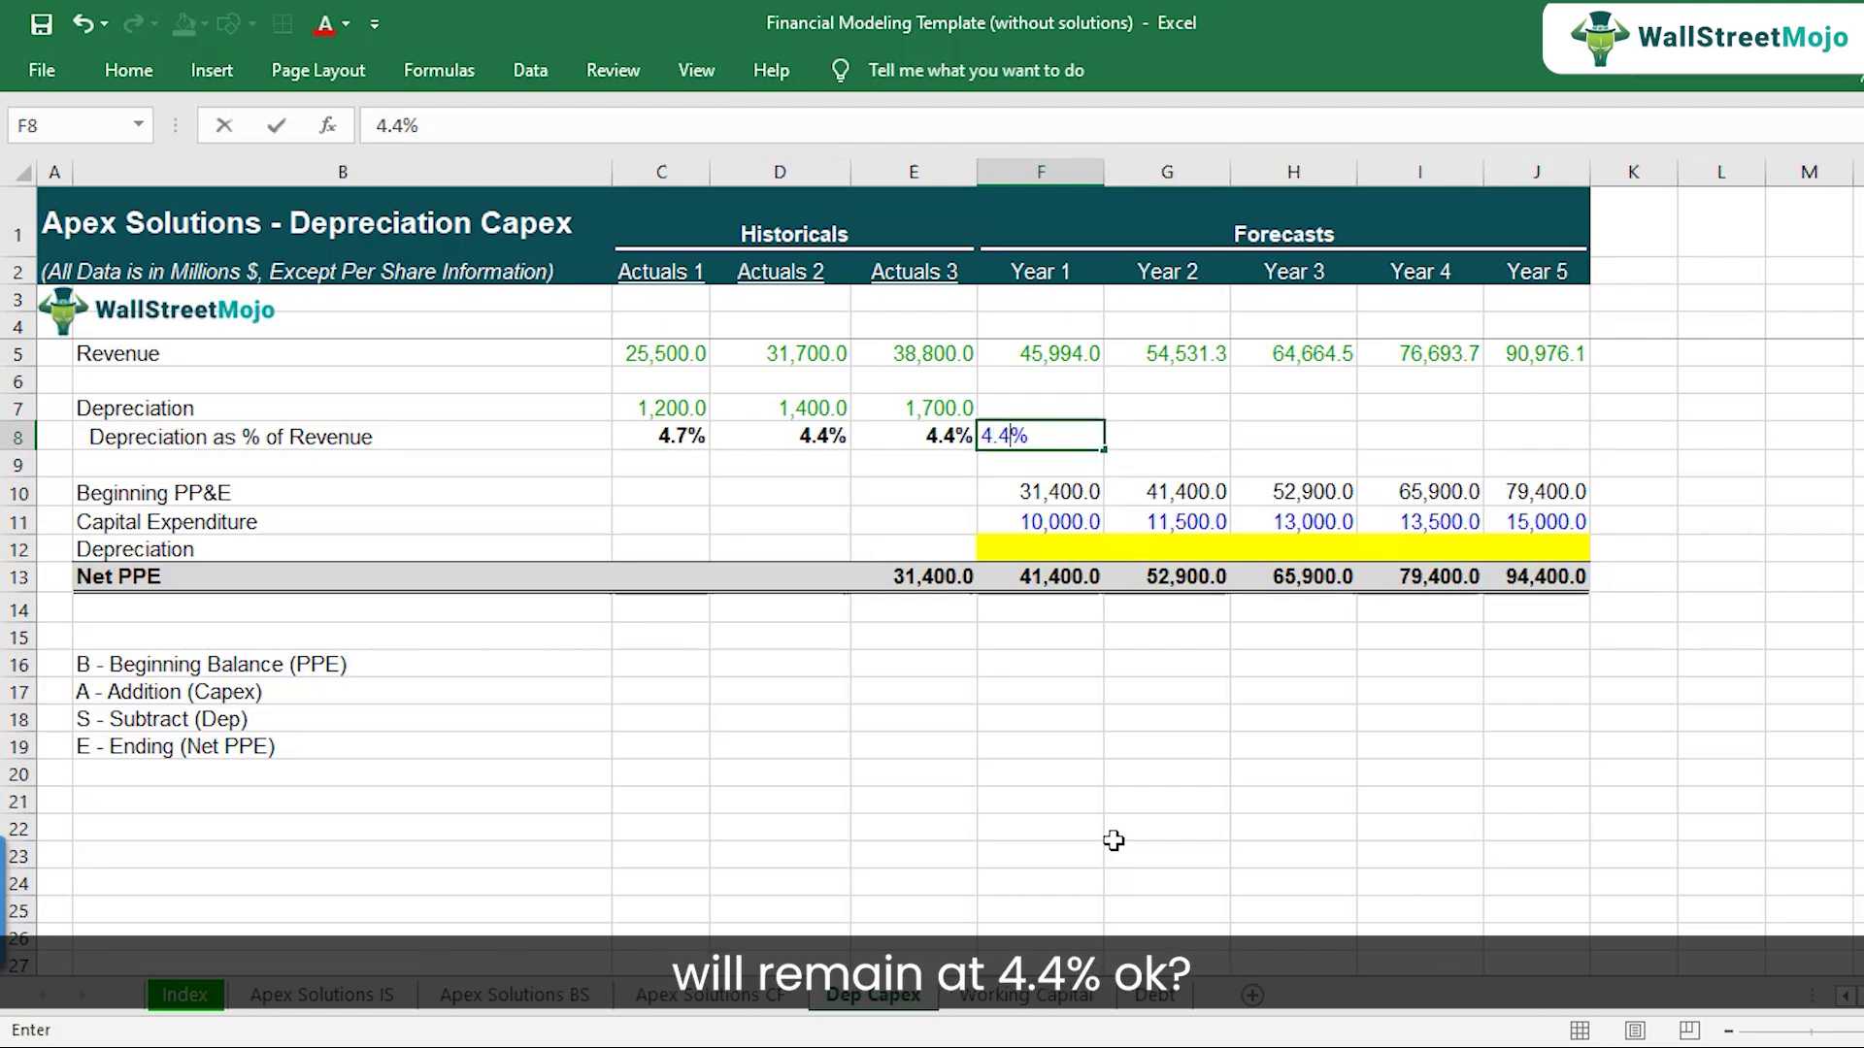
key("Return")
- Copy the 4.4% assumption from F8 to Year 2 through Year 5 in G8:J8
key("Up")
key("ctrl+c")
key("shift+Right")
key("shift+Right")
key("shift+Right")
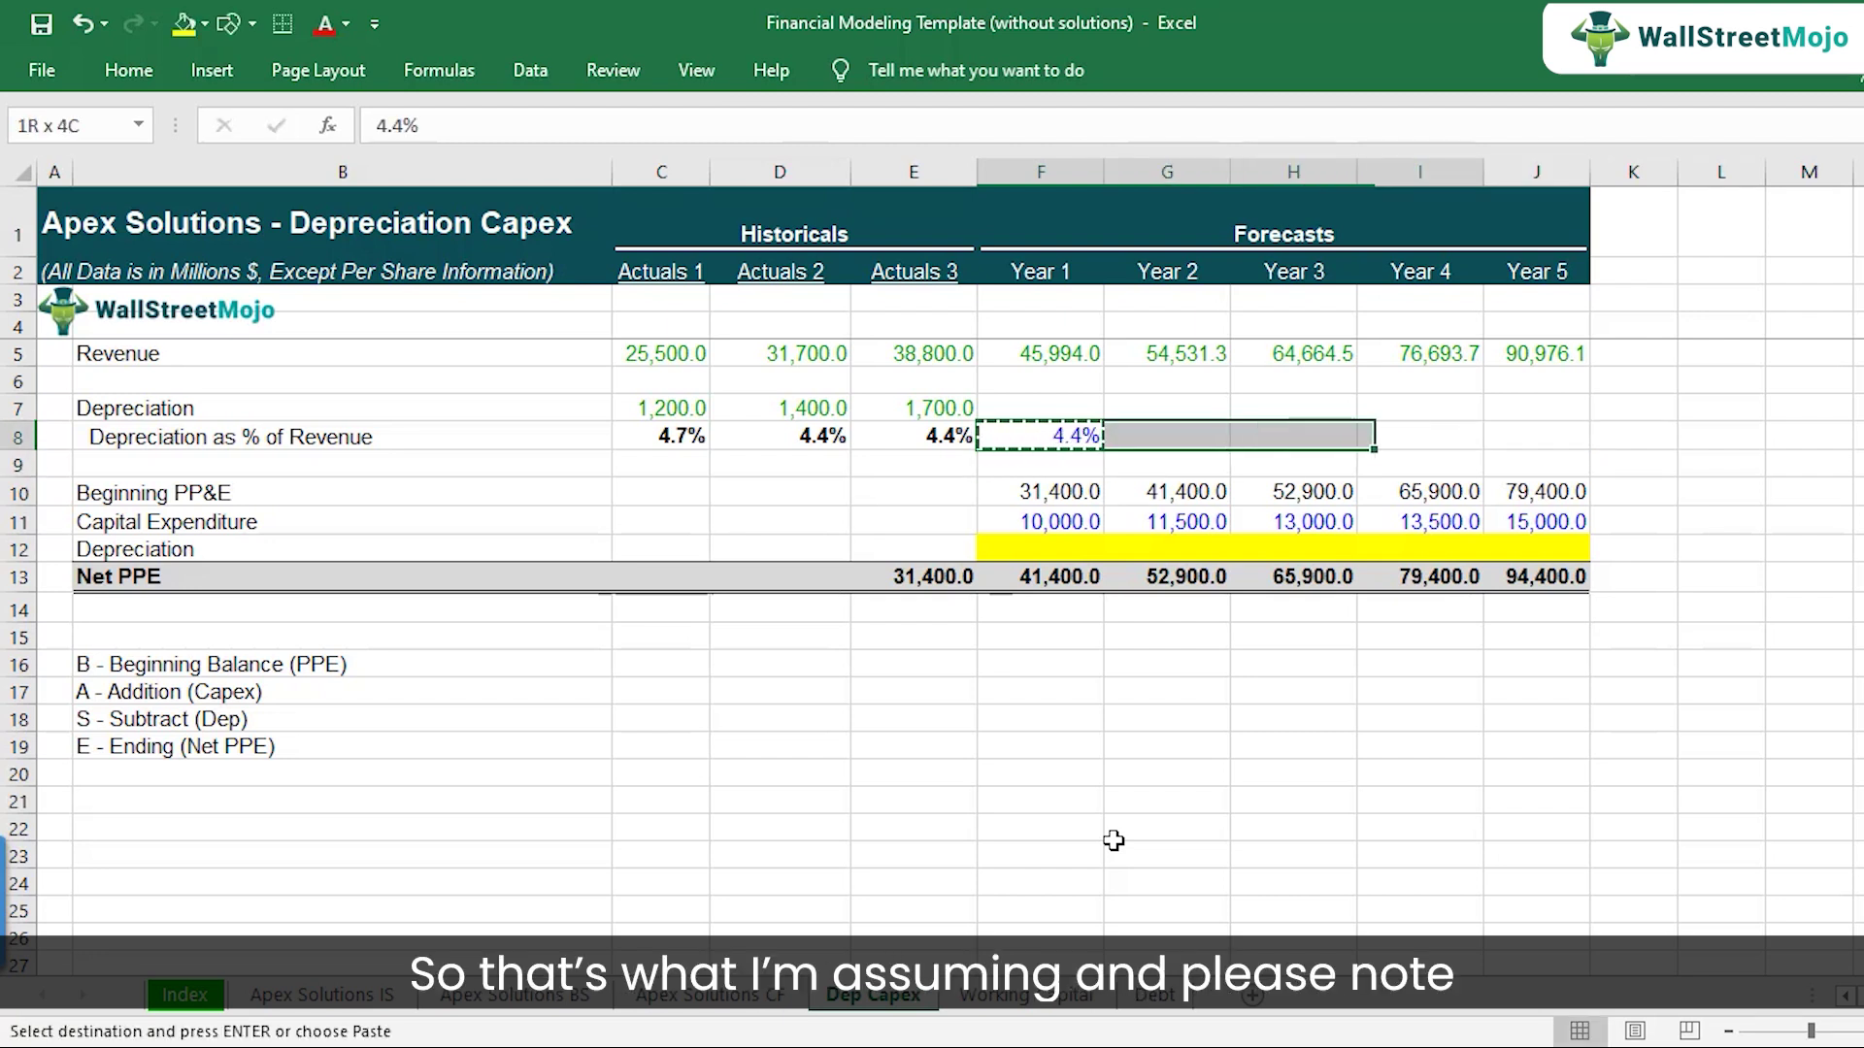
key("shift+Right")
key("ctrl+v")
key("shift+Left")
key("shift+Left")
key("shift+Left")
key("shift+Left")
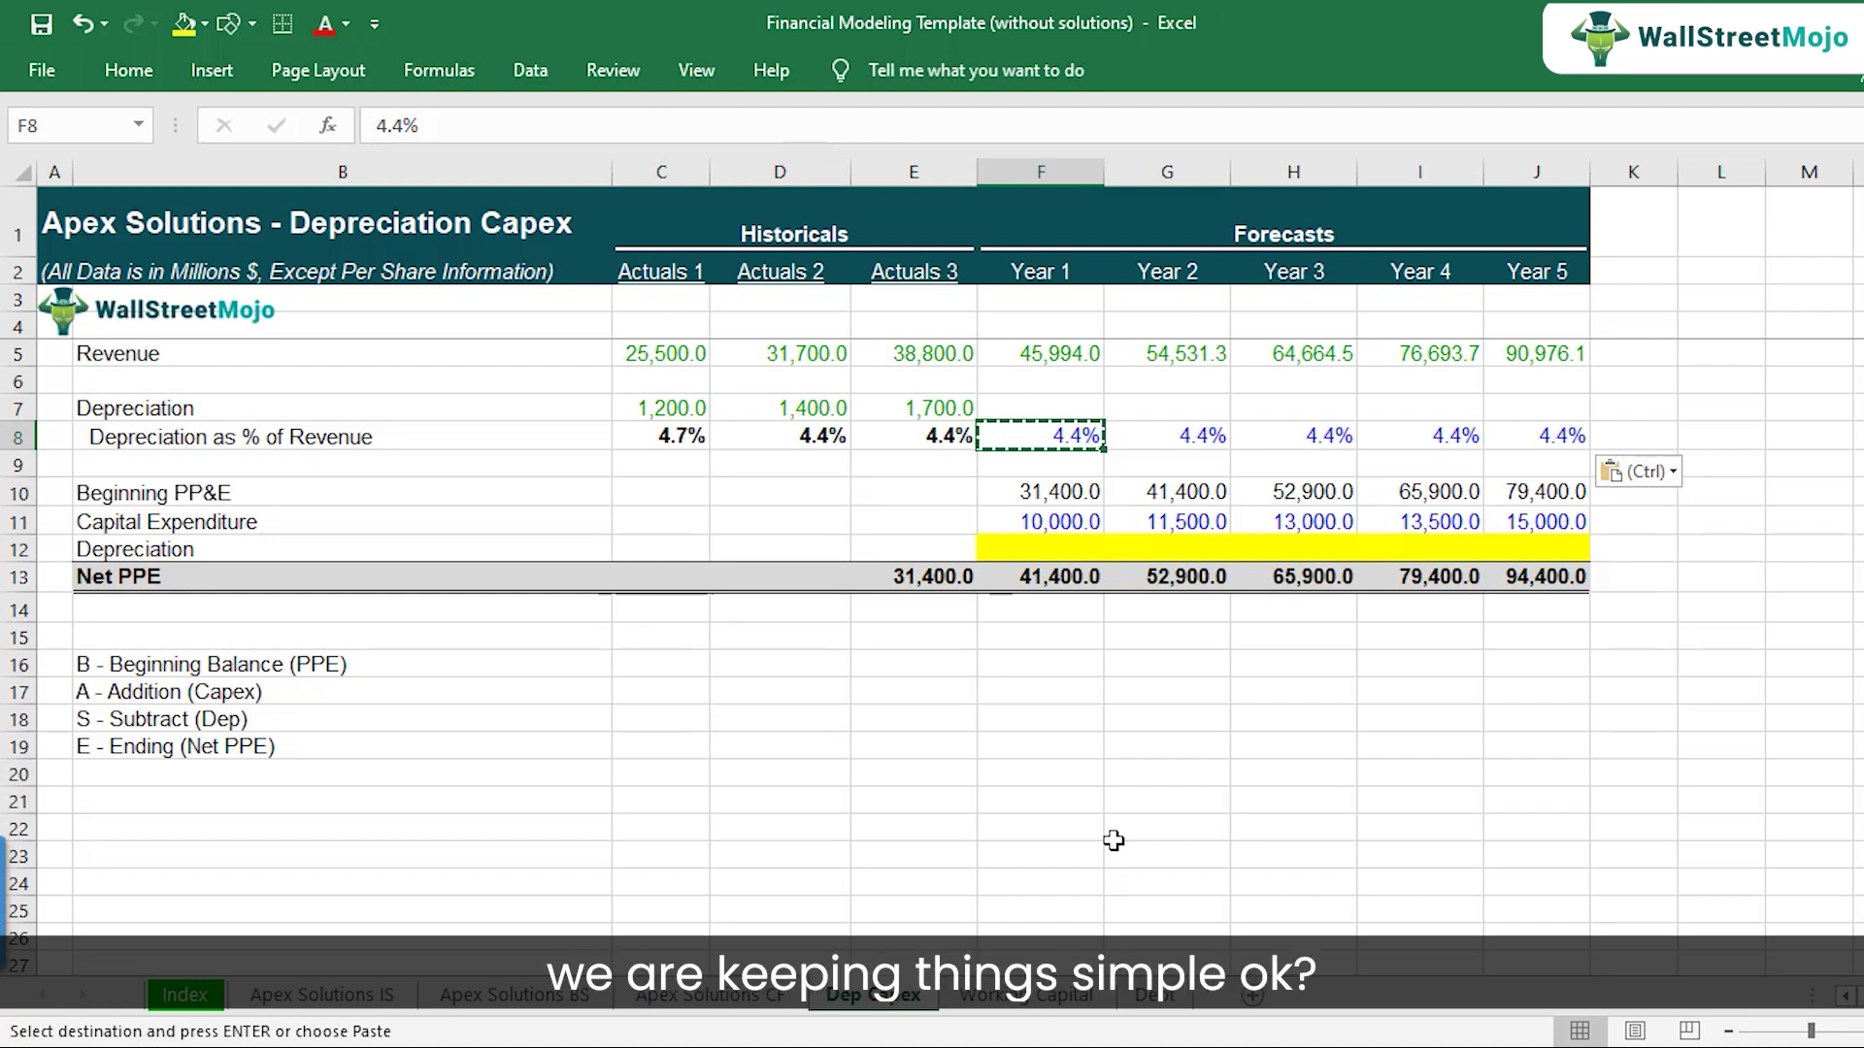
- Calculate the Year 1 depreciation in F7 as percentage times revenue with the formula =F8*F5
key("Up")
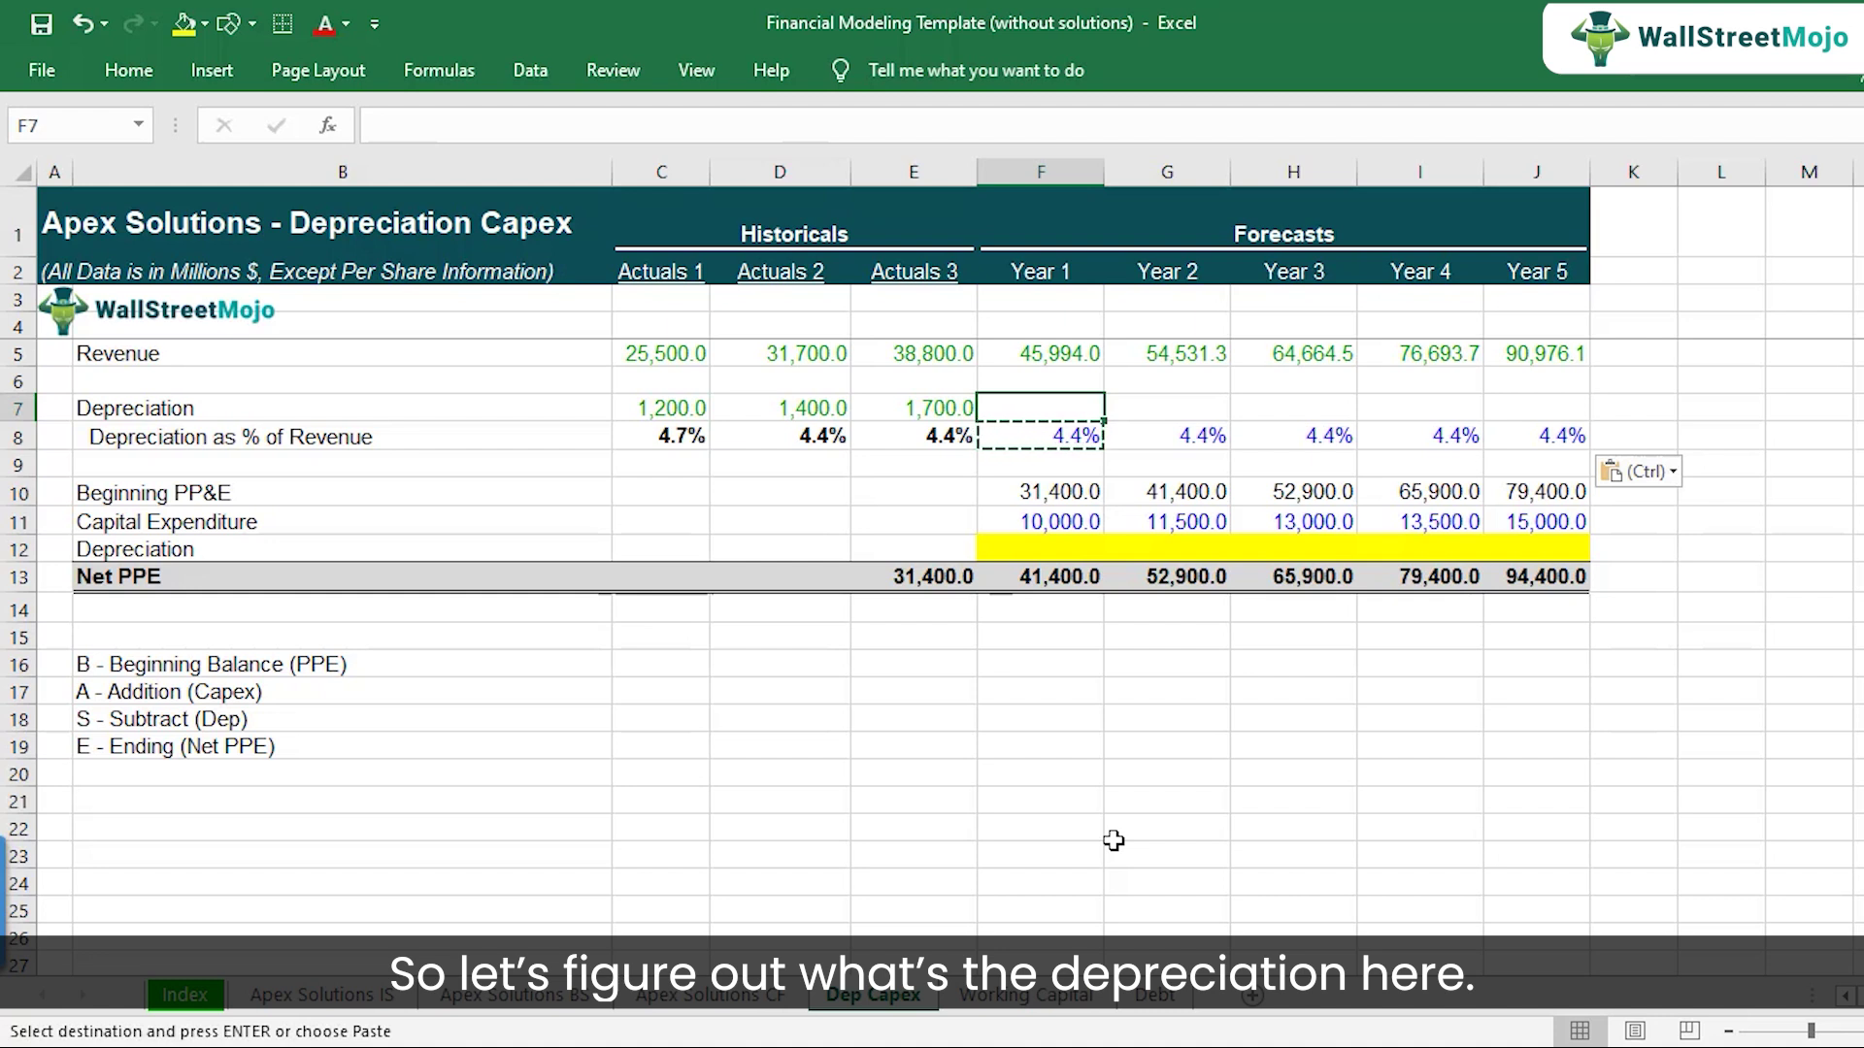
type("=")
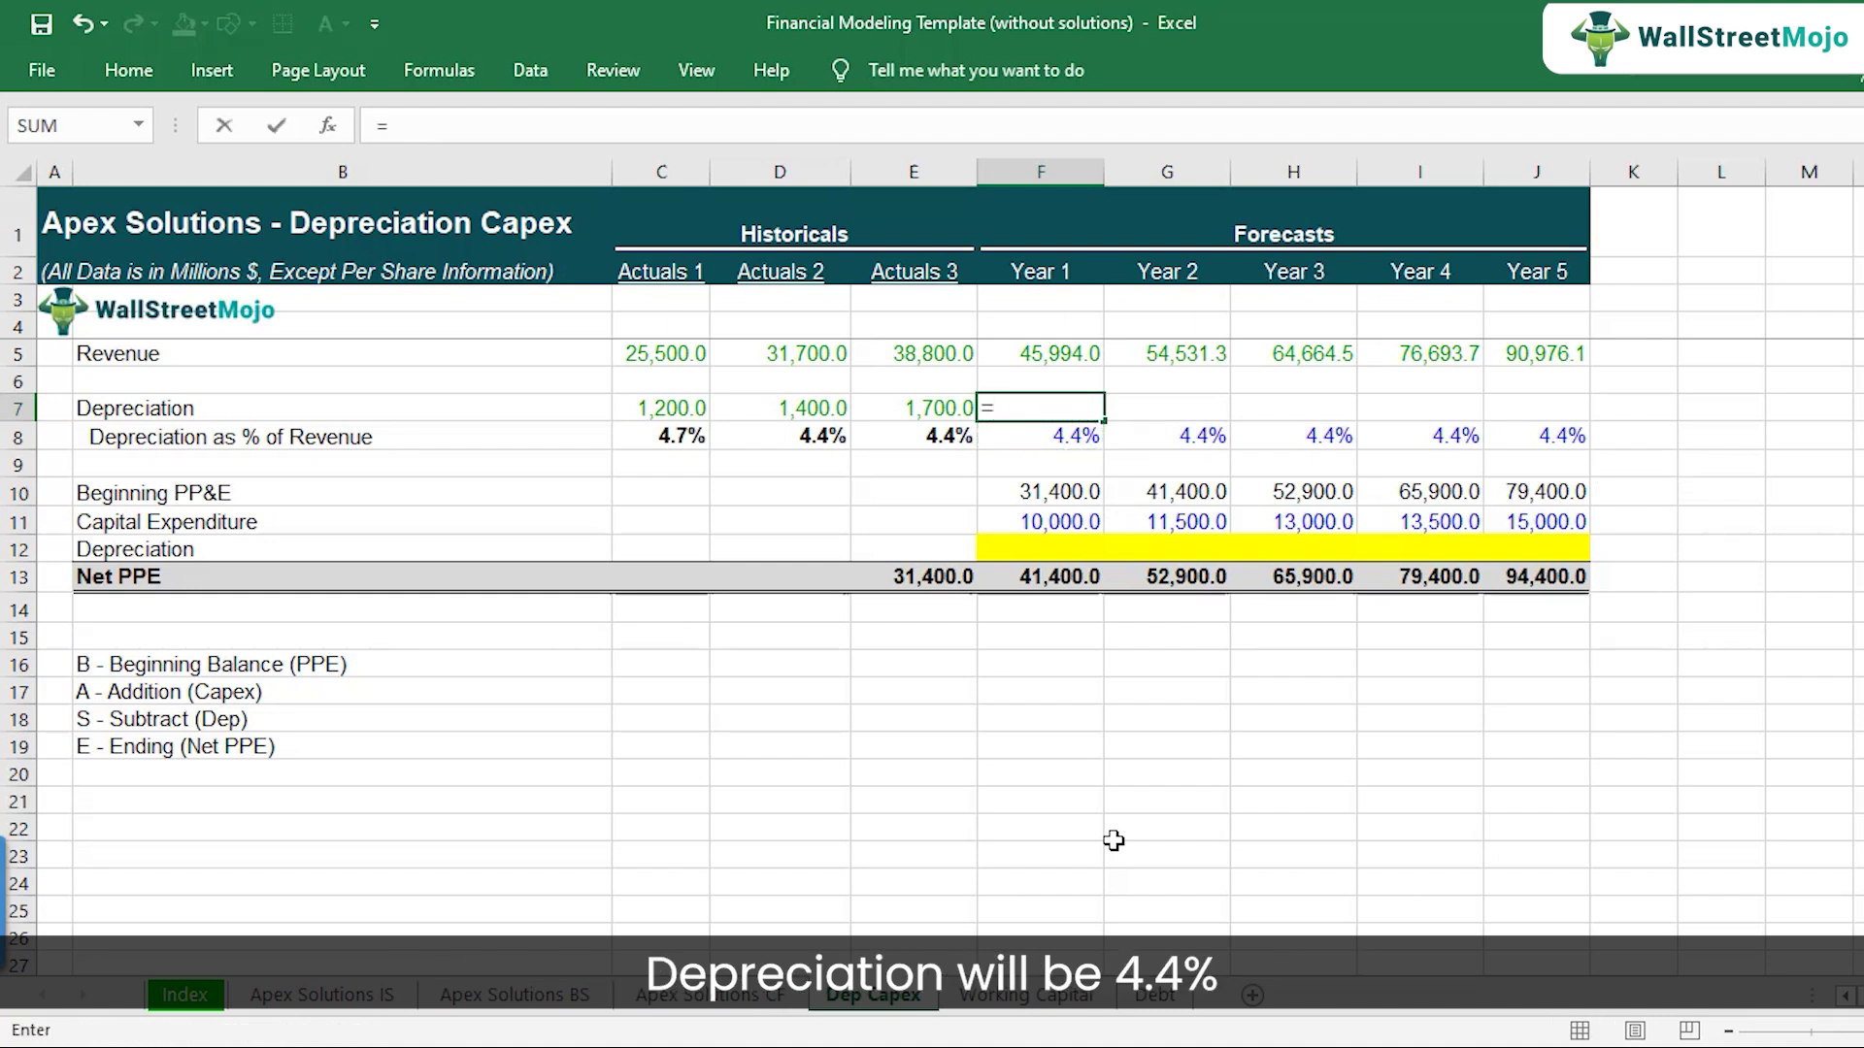
key("Down")
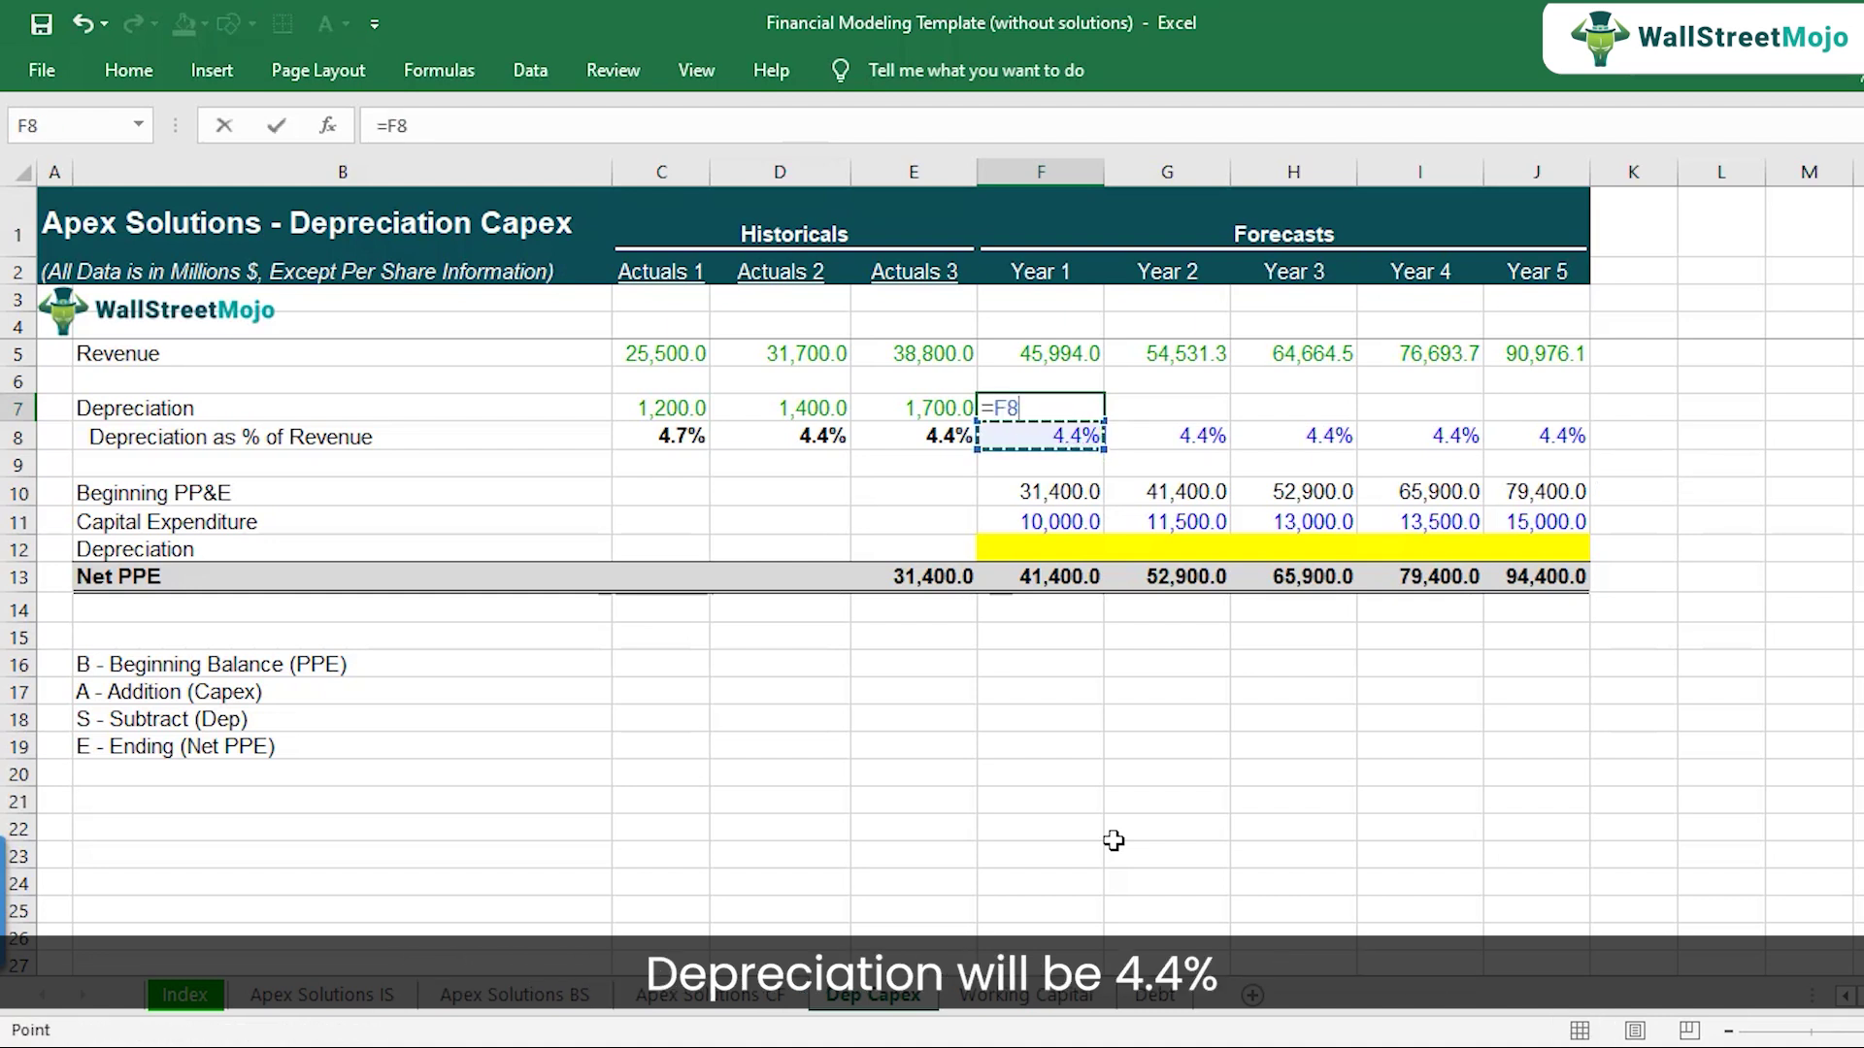
type("*")
key("Up")
key("Up")
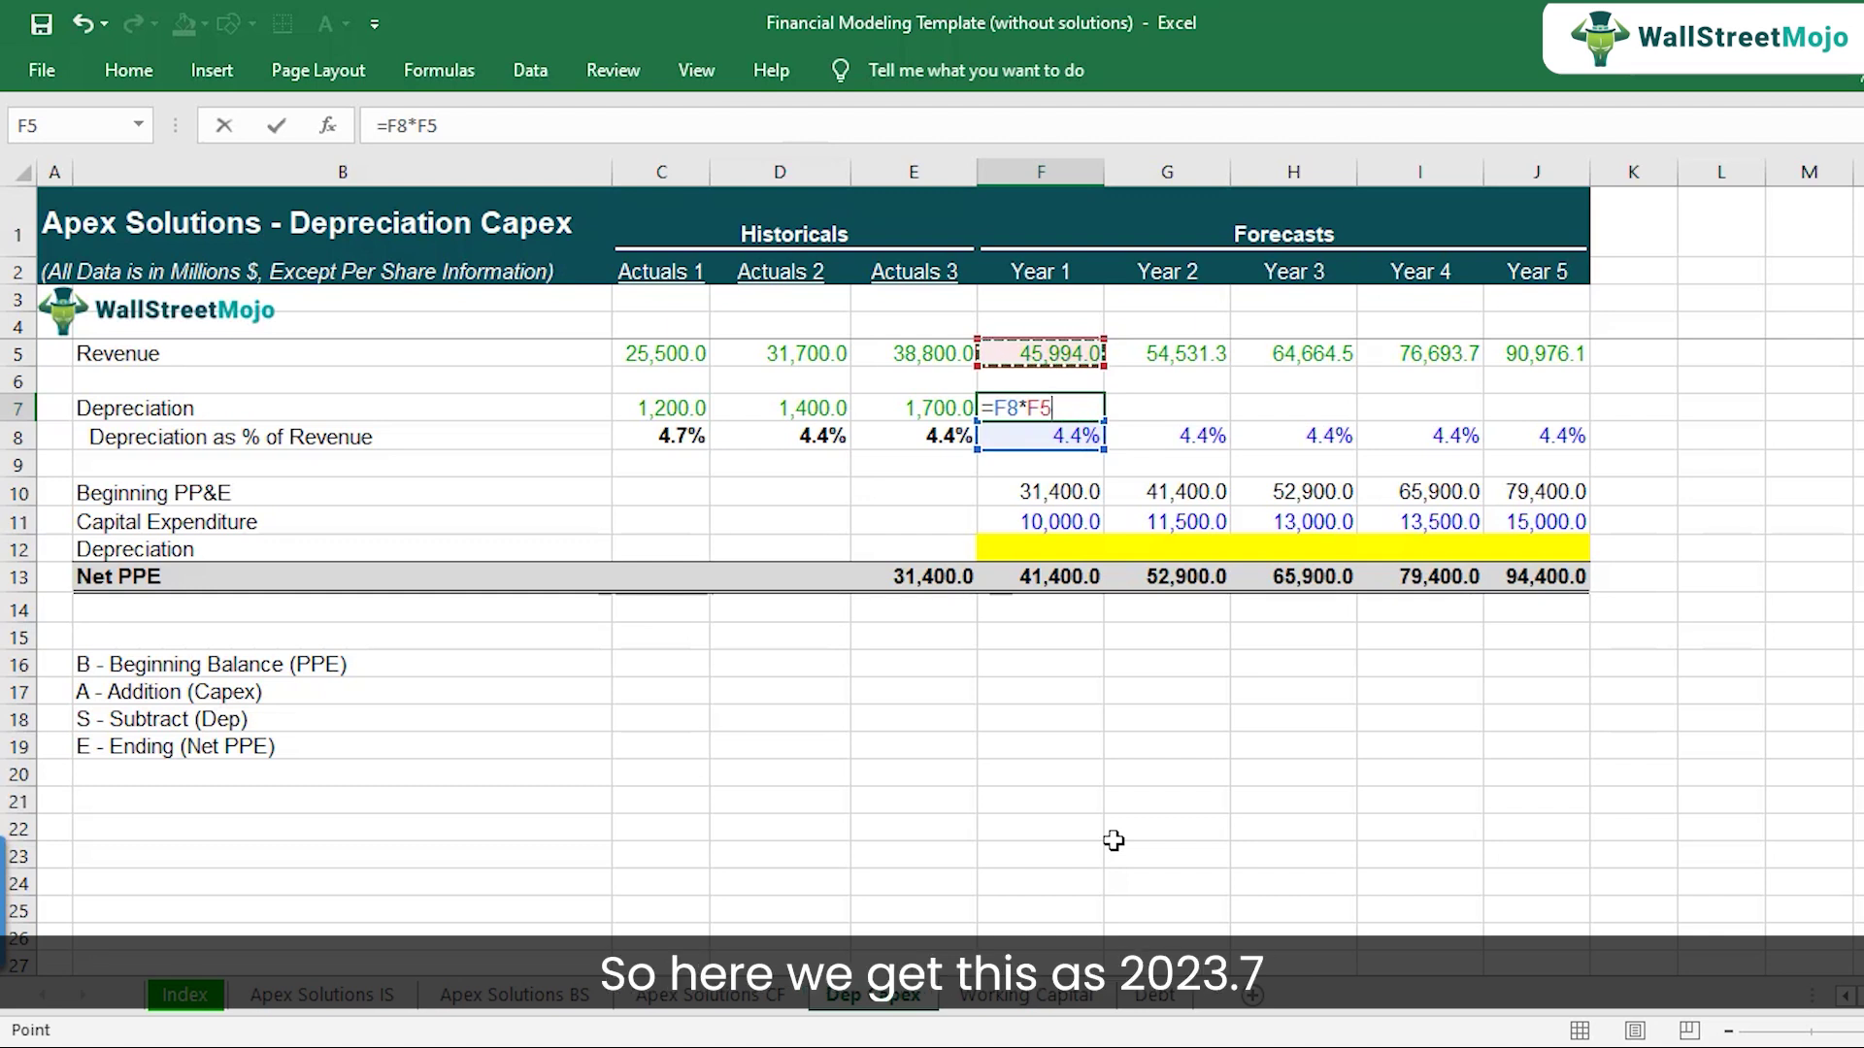
key("Return")
- Copy the Year 1 depreciation formula from F7 to the remaining forecast years in G7:J7
key("Up")
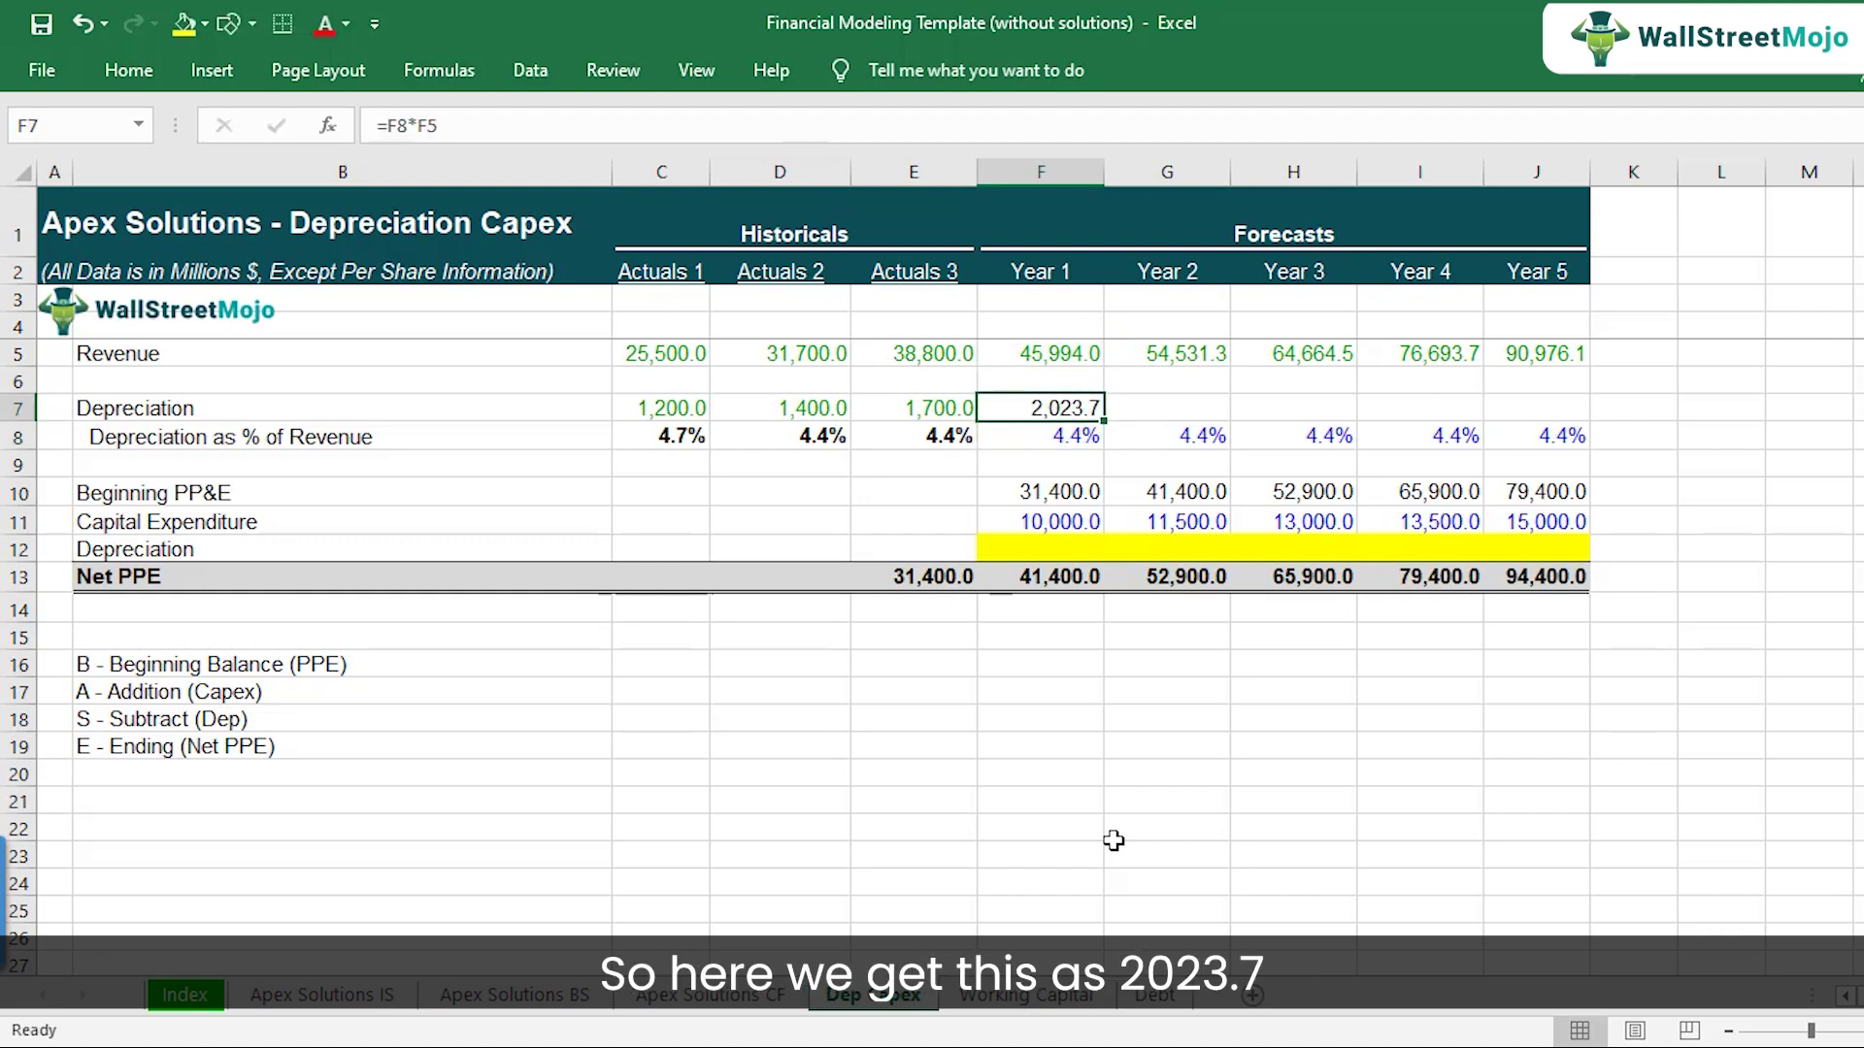
key("ctrl+c")
key("shift+Right")
key("shift+Right")
key("shift+Right")
key("shift+Right")
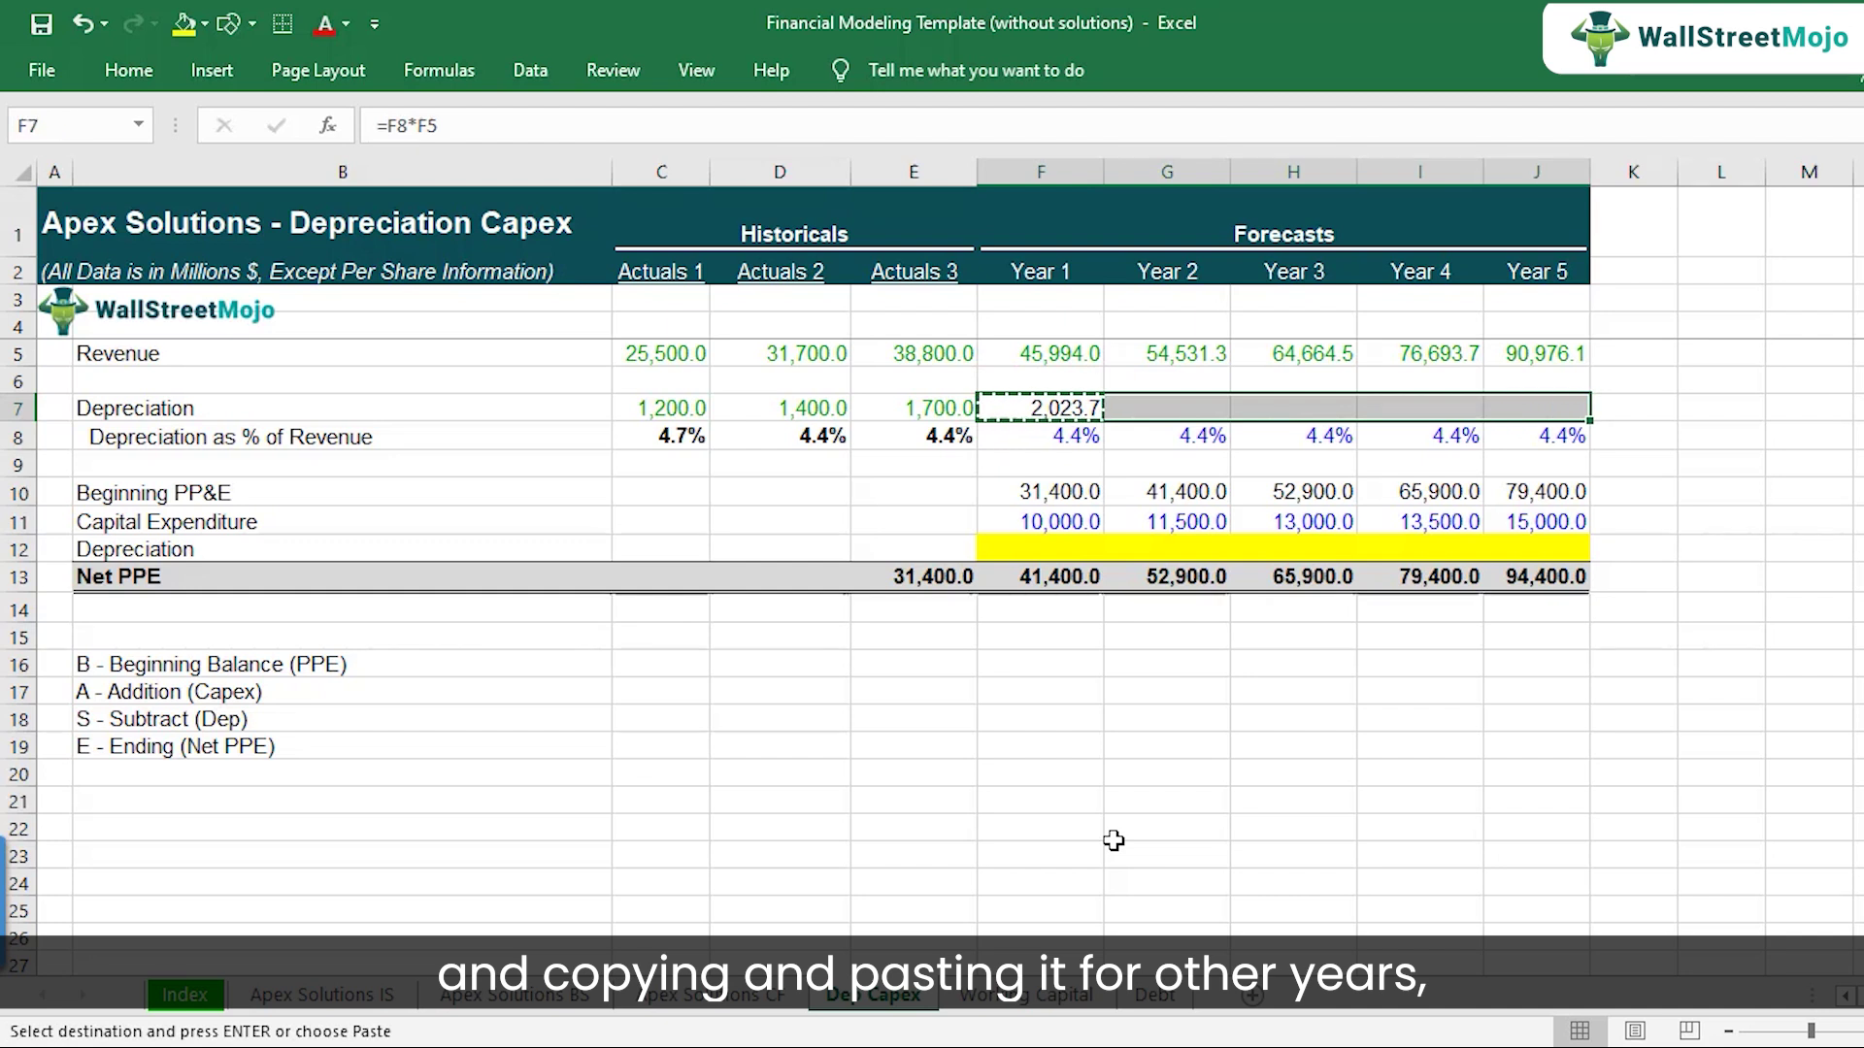
key("ctrl+v")
- Check the cell references of the Year 5 depreciation formula in J7
key("Down")
key("Up")
key("Right")
key("Right")
key("Right")
key("Right")
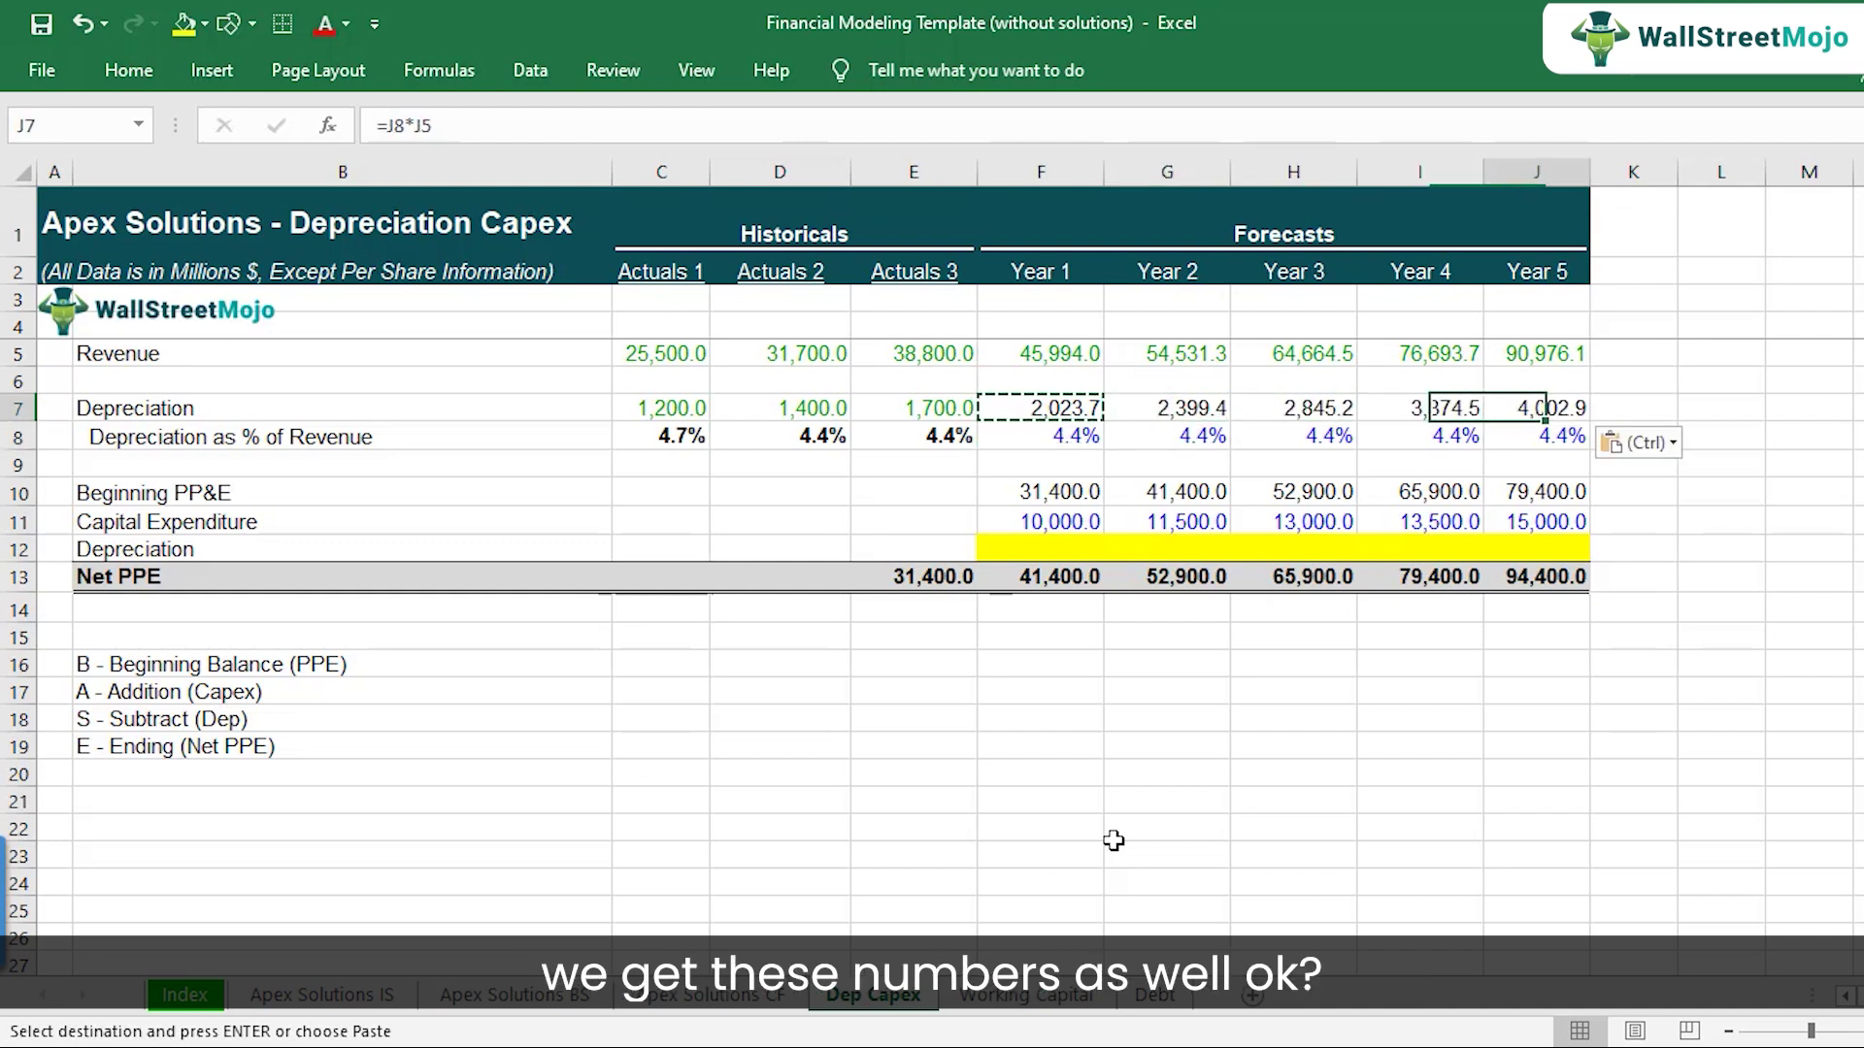
key("F2")
key("Escape")
- Make the forecast depreciation values in F7:J7 bold
key("Left")
key("Left")
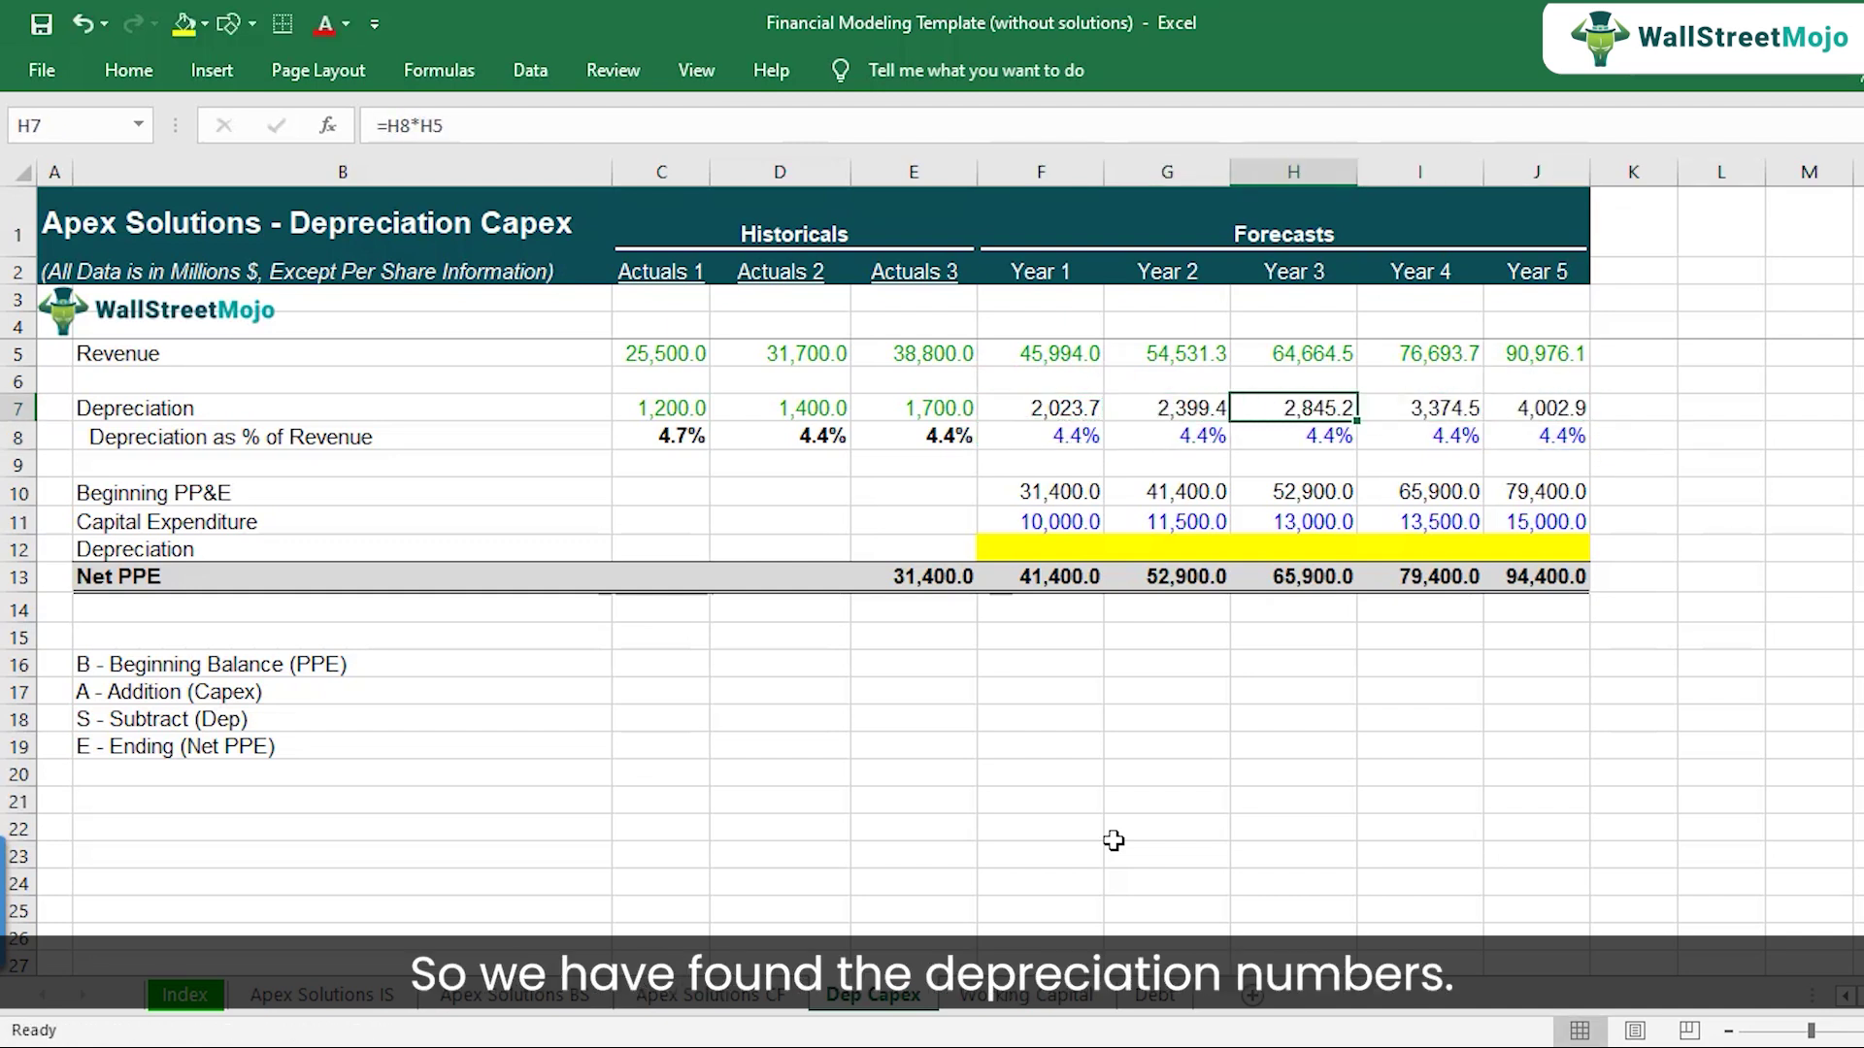
key("Left")
key("Left")
key("ctrl+shift+Right")
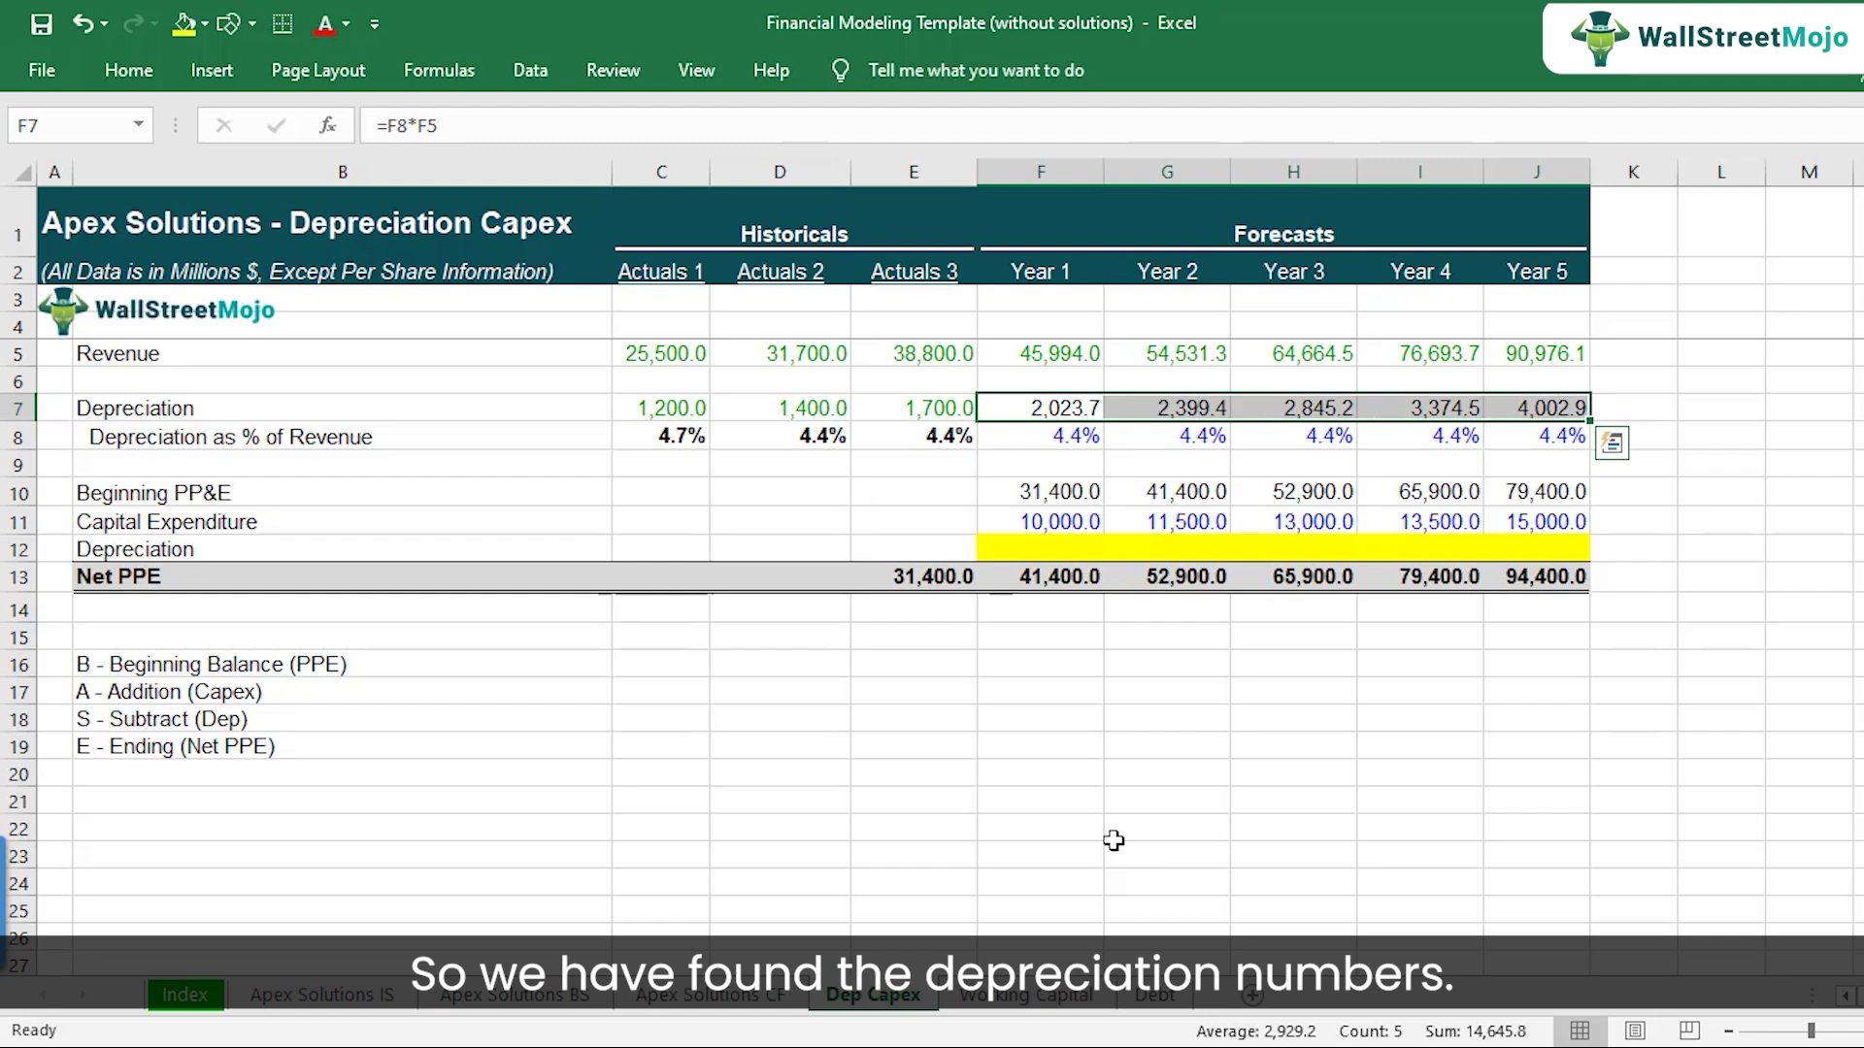
key("ctrl+b")
- Link the Year 1 Depreciation in the Net PPE schedule, cell F12, to the projected depreciation in F7
key("Down")
key("Down")
key("Down")
key("Down")
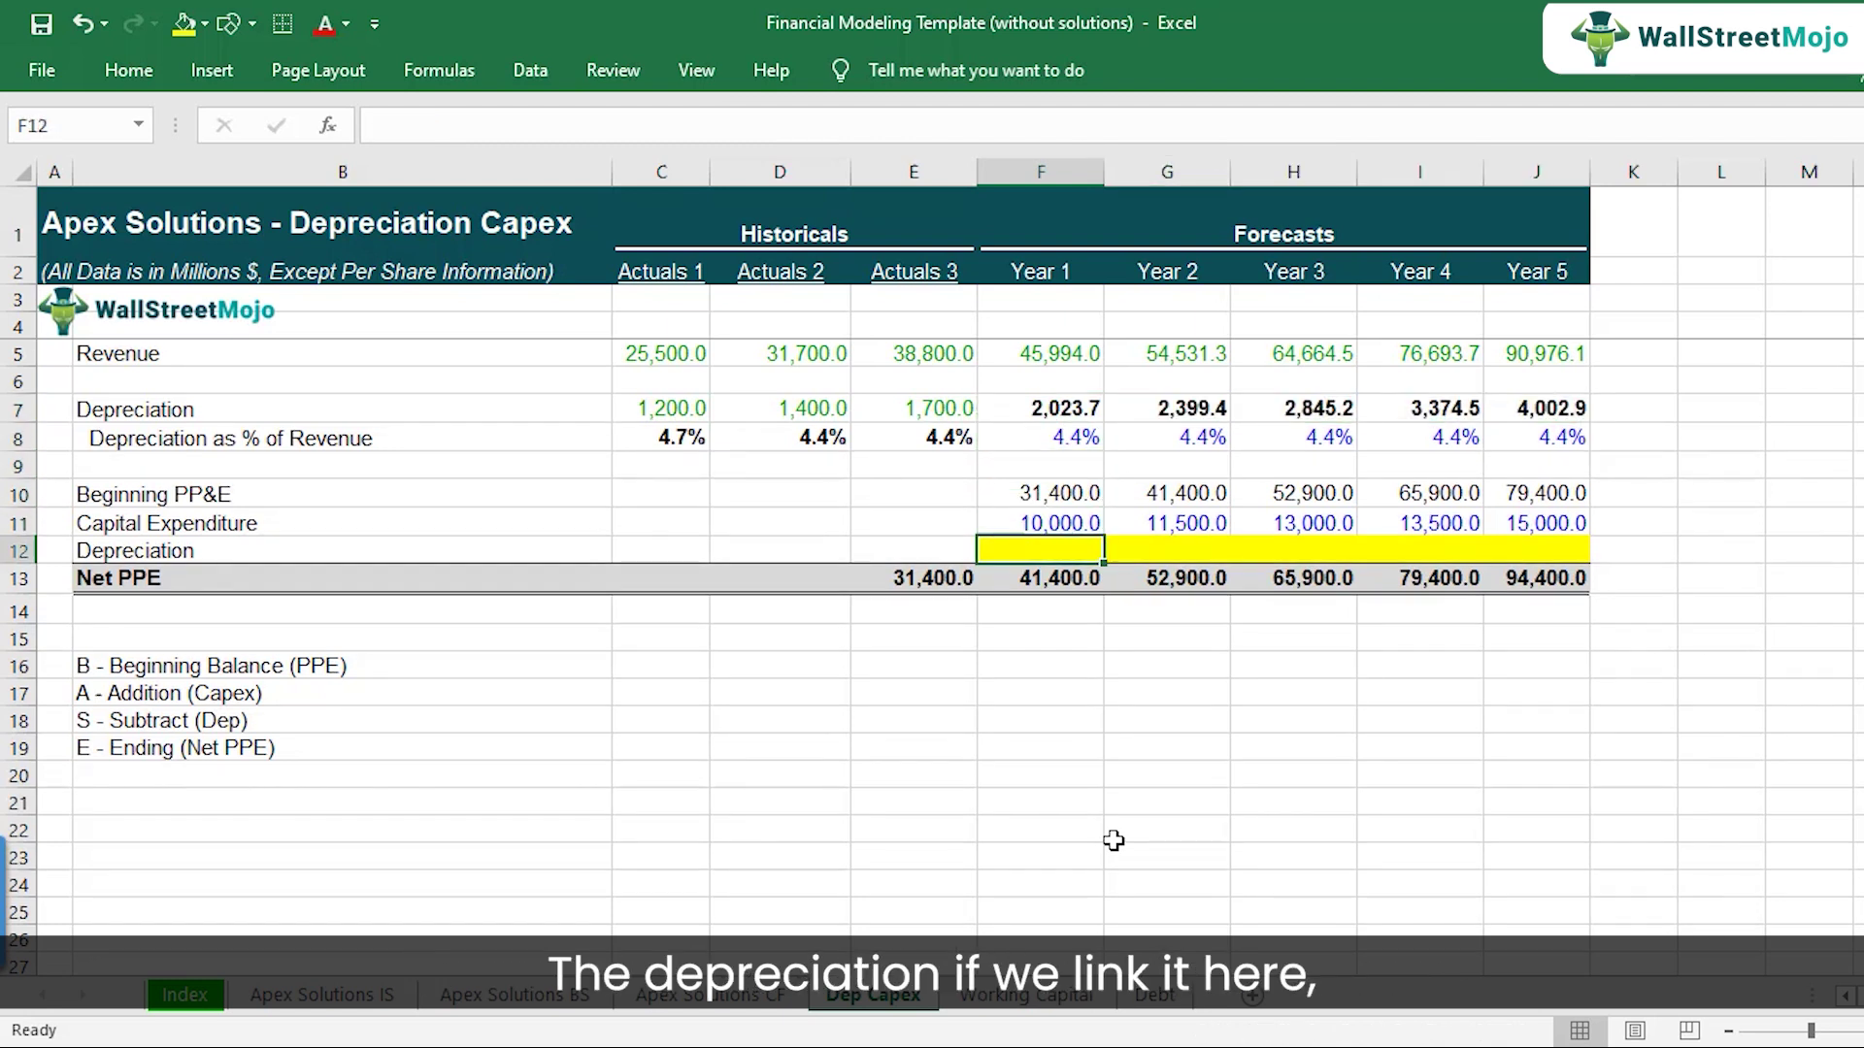
type("=")
key("Up")
key("Up")
key("Up")
key("Up")
key("Up")
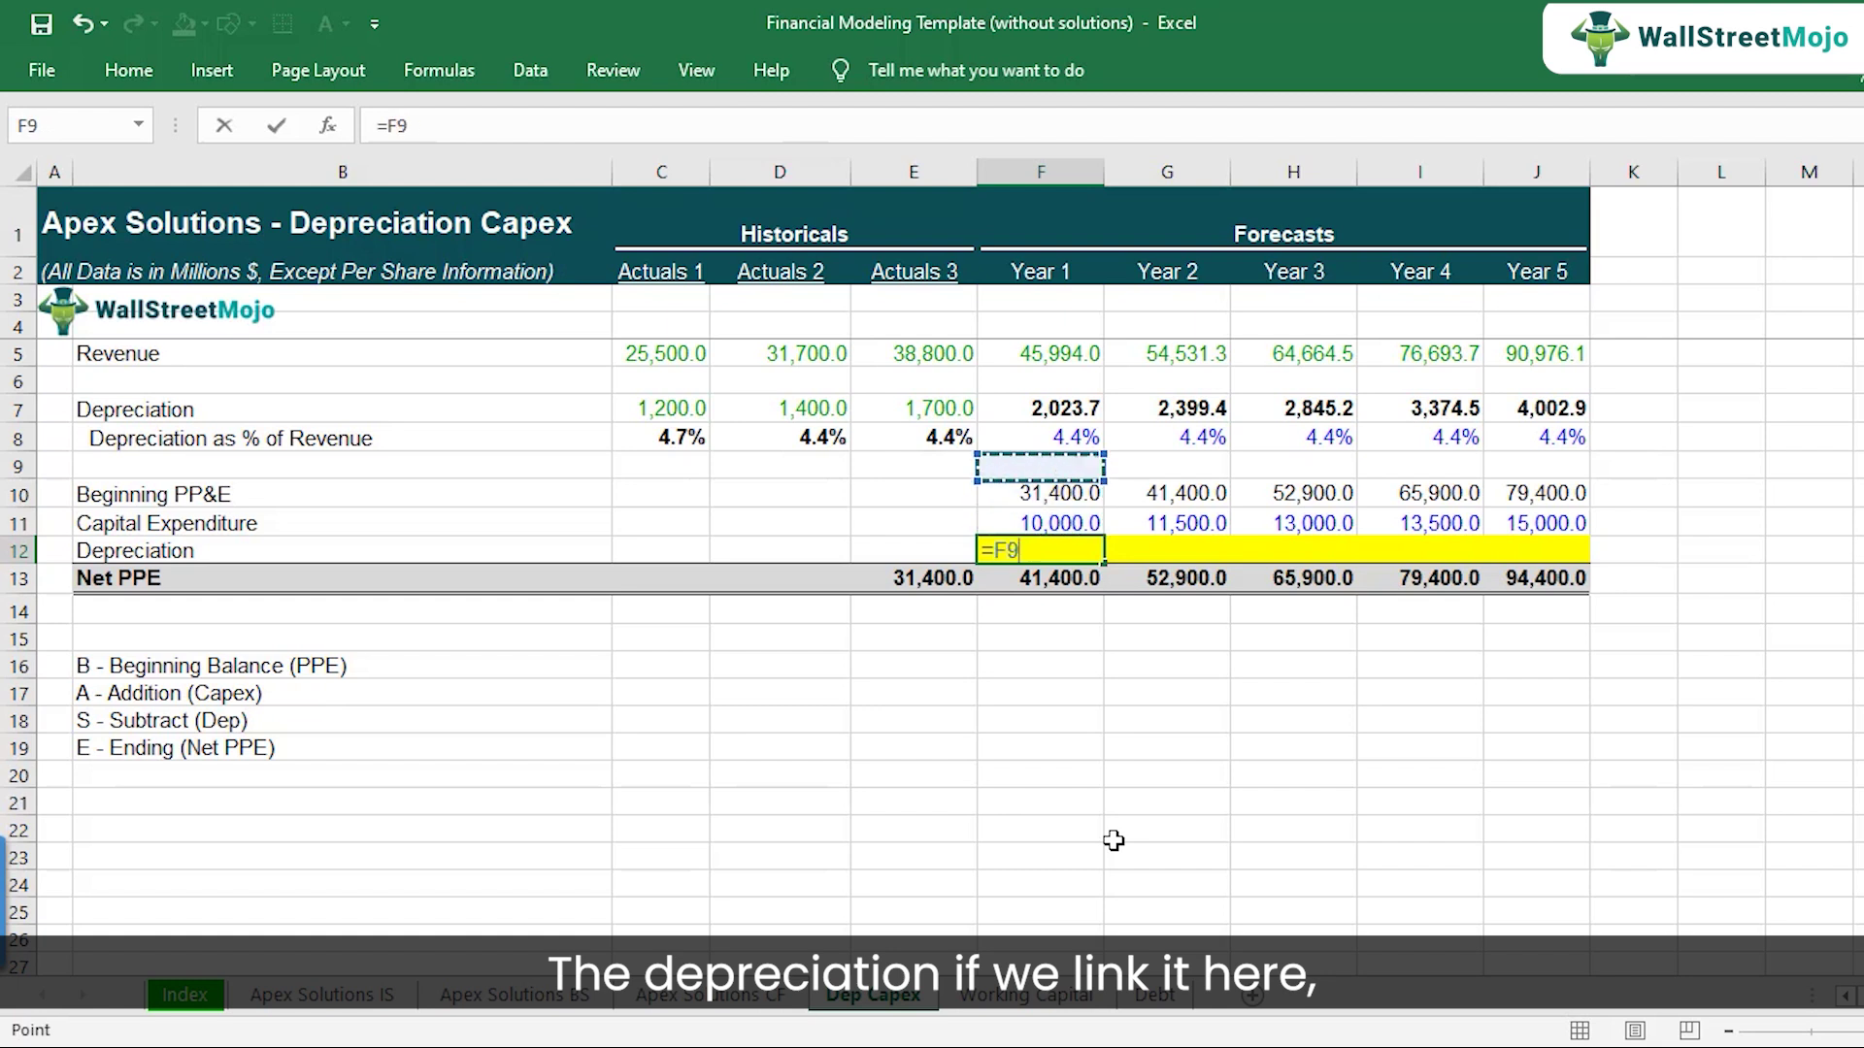
key("Return")
- Copy the depreciation link from F12 to Year 2 through Year 5 in G12:J12
key("Up")
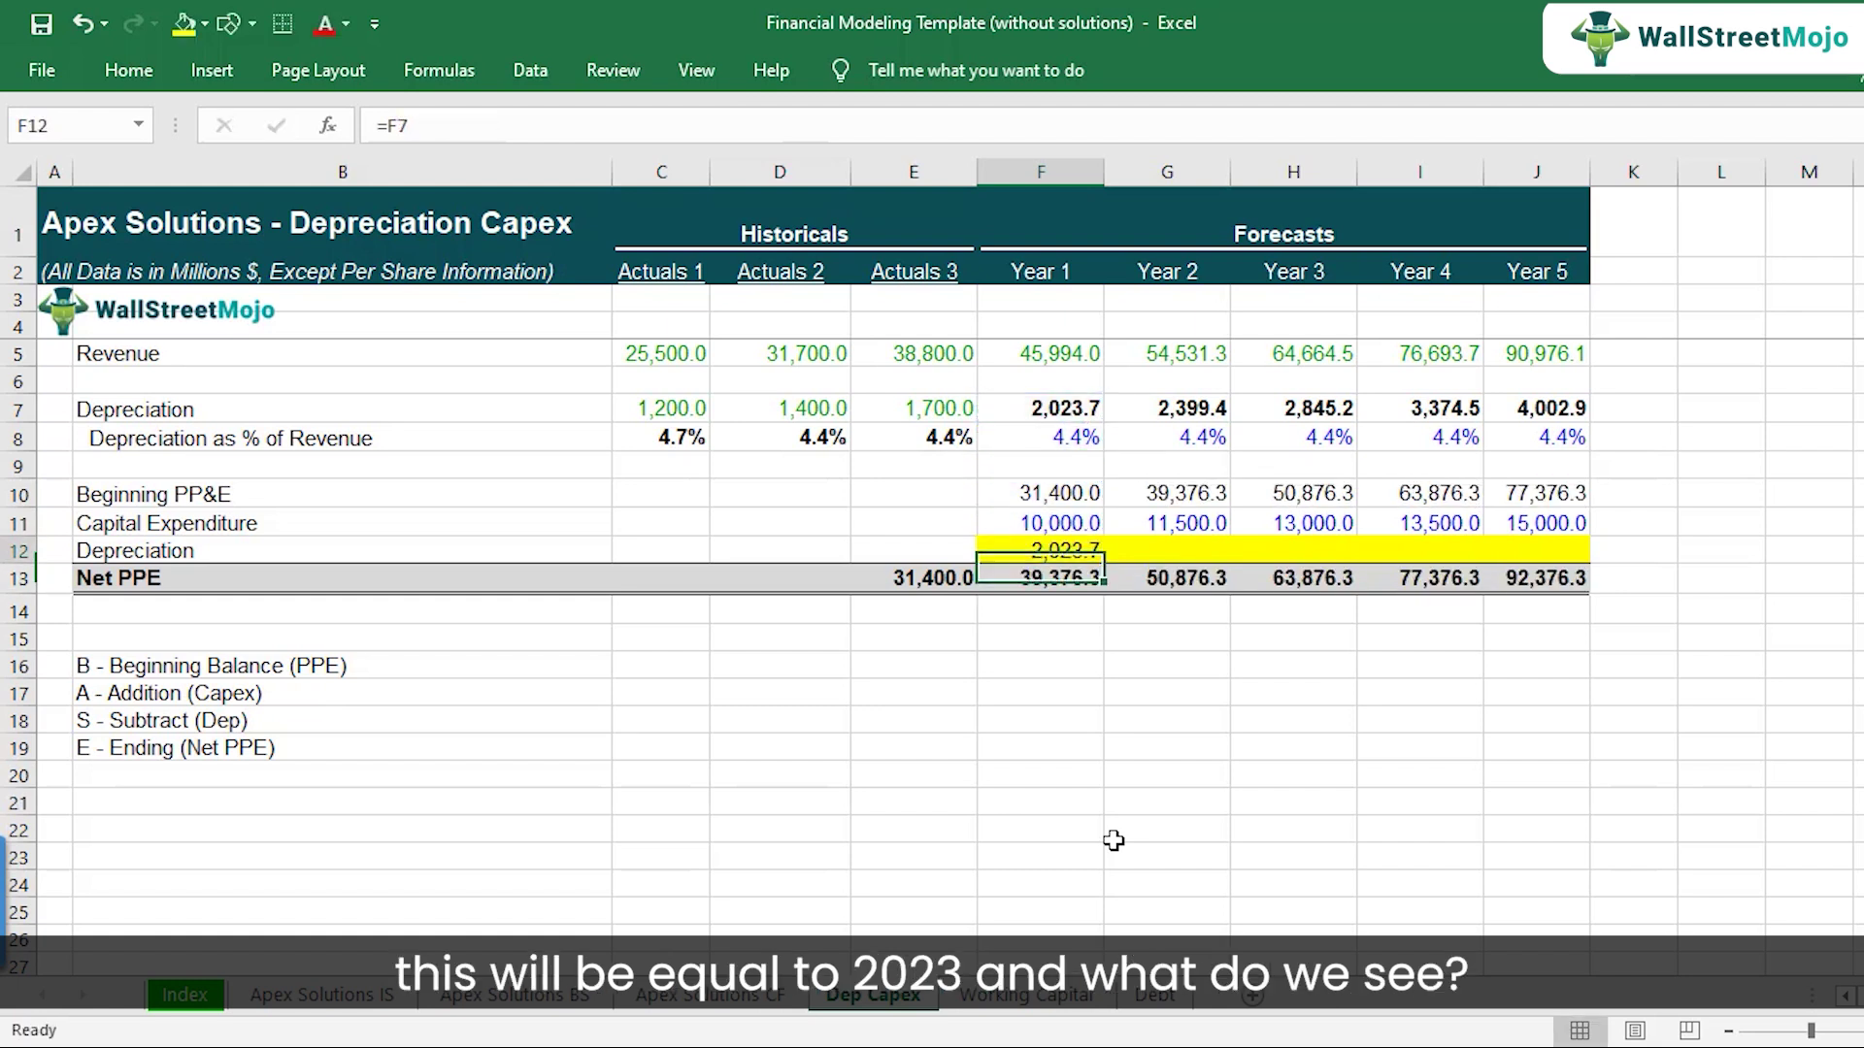
key("ctrl+c")
key("shift+Right")
key("shift+Right")
key("shift+Right")
key("shift+Right")
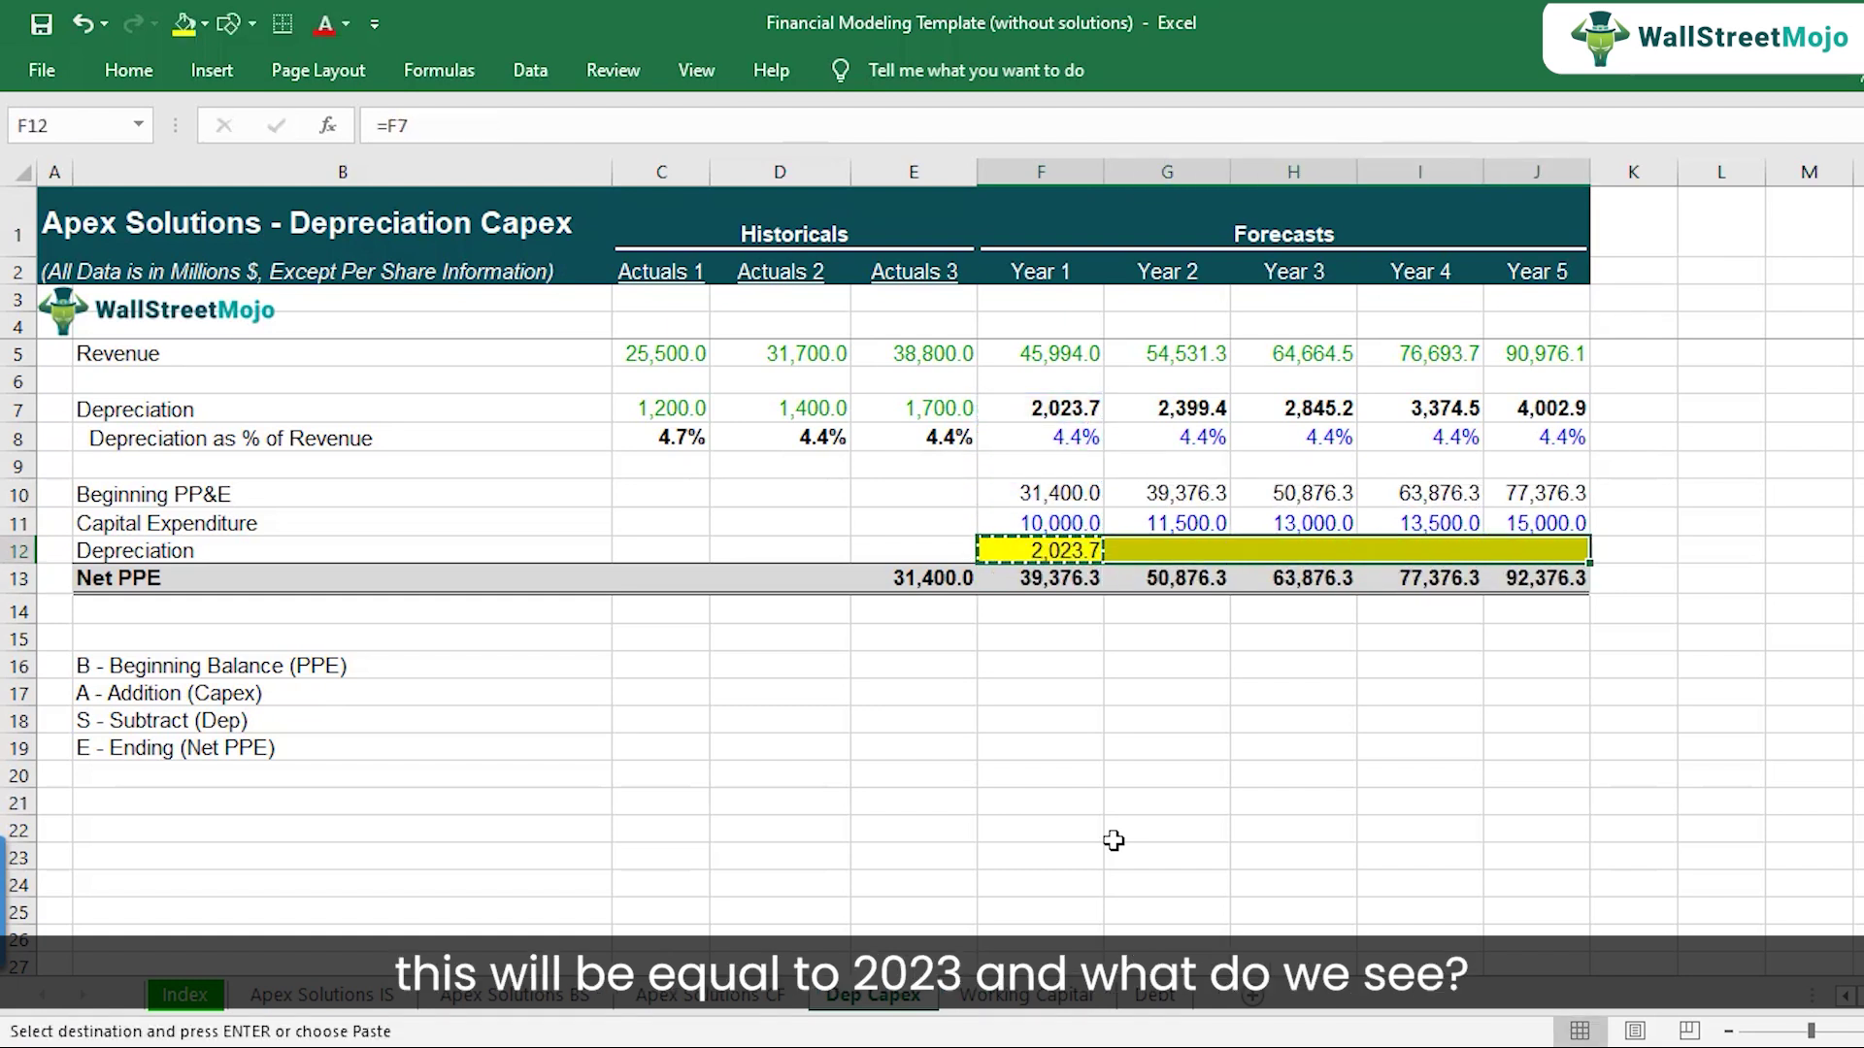
key("ctrl+v")
key("F2")
key("Return")
- Review the Net PPE formulas for all forecast years in F13:J13
key("F2")
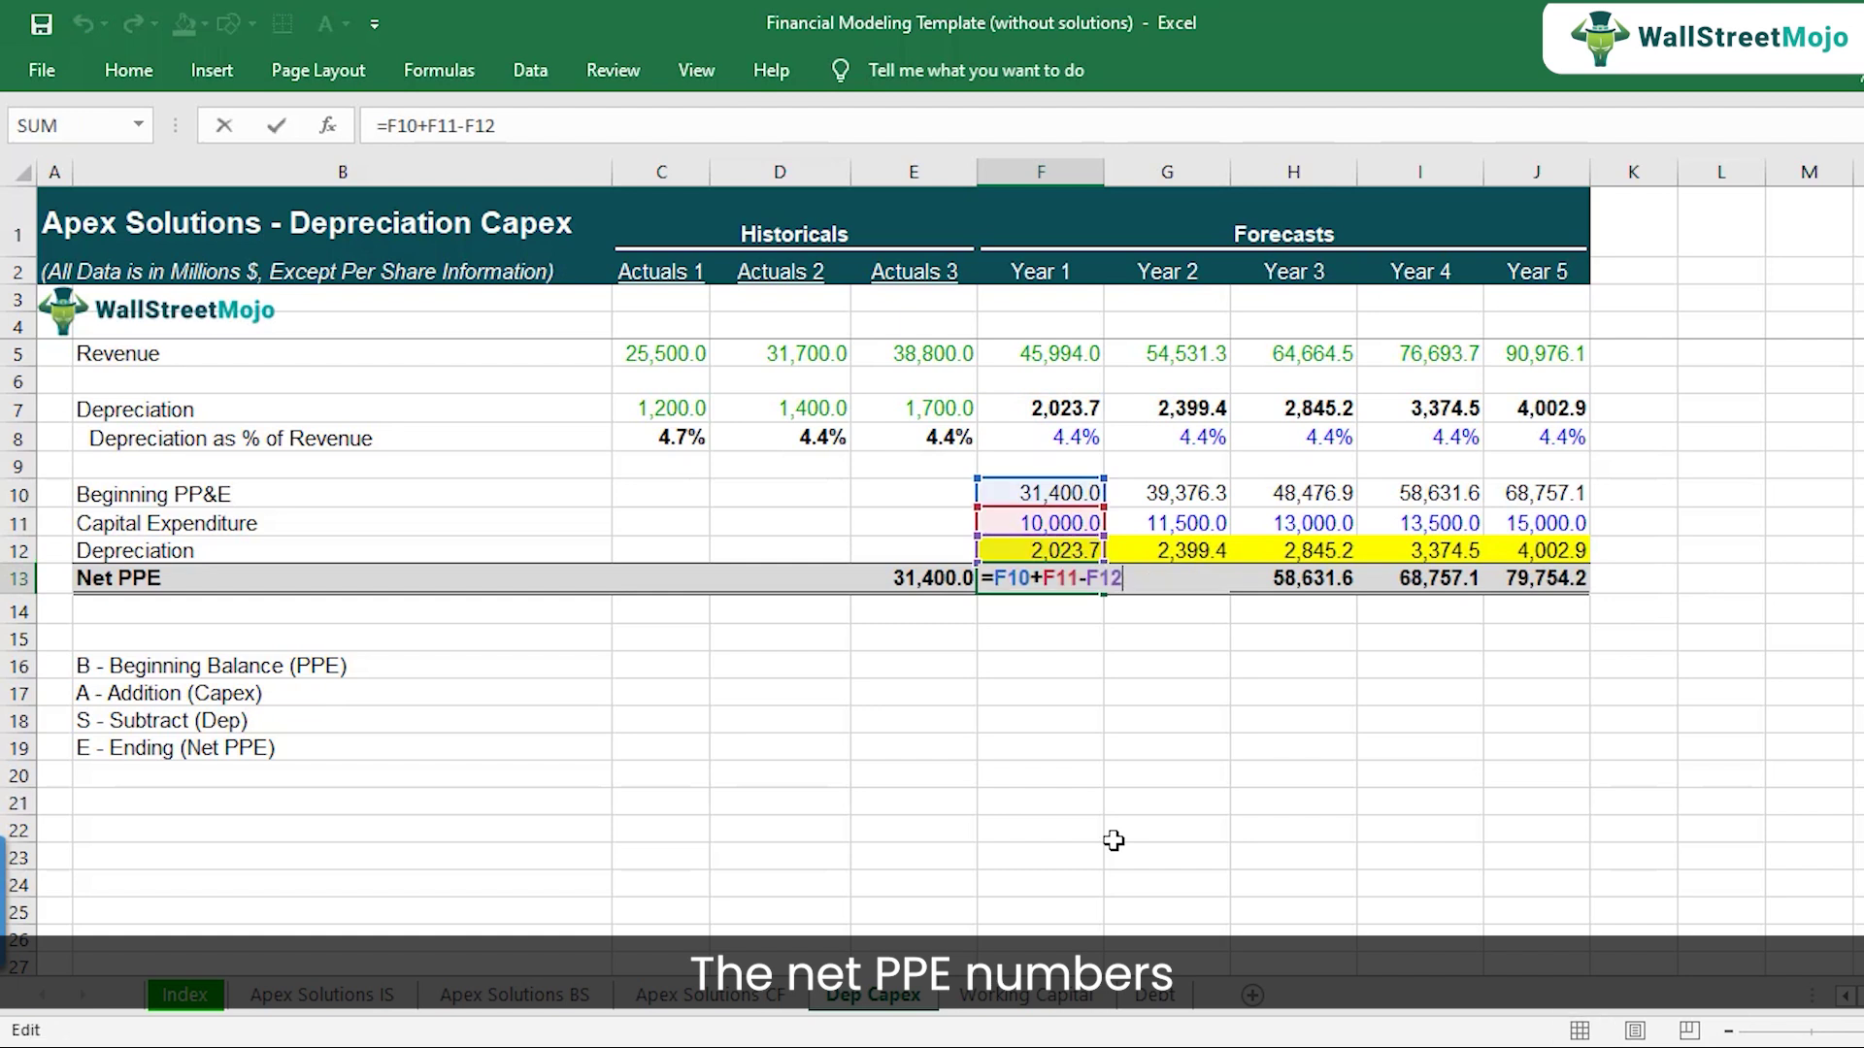
key("Tab")
key("F2")
key("Tab")
key("F2")
key("Tab")
key("F2")
key("Tab")
key("F2")
key("Escape")
key("Left")
key("Left")
key("Left")
key("Left")
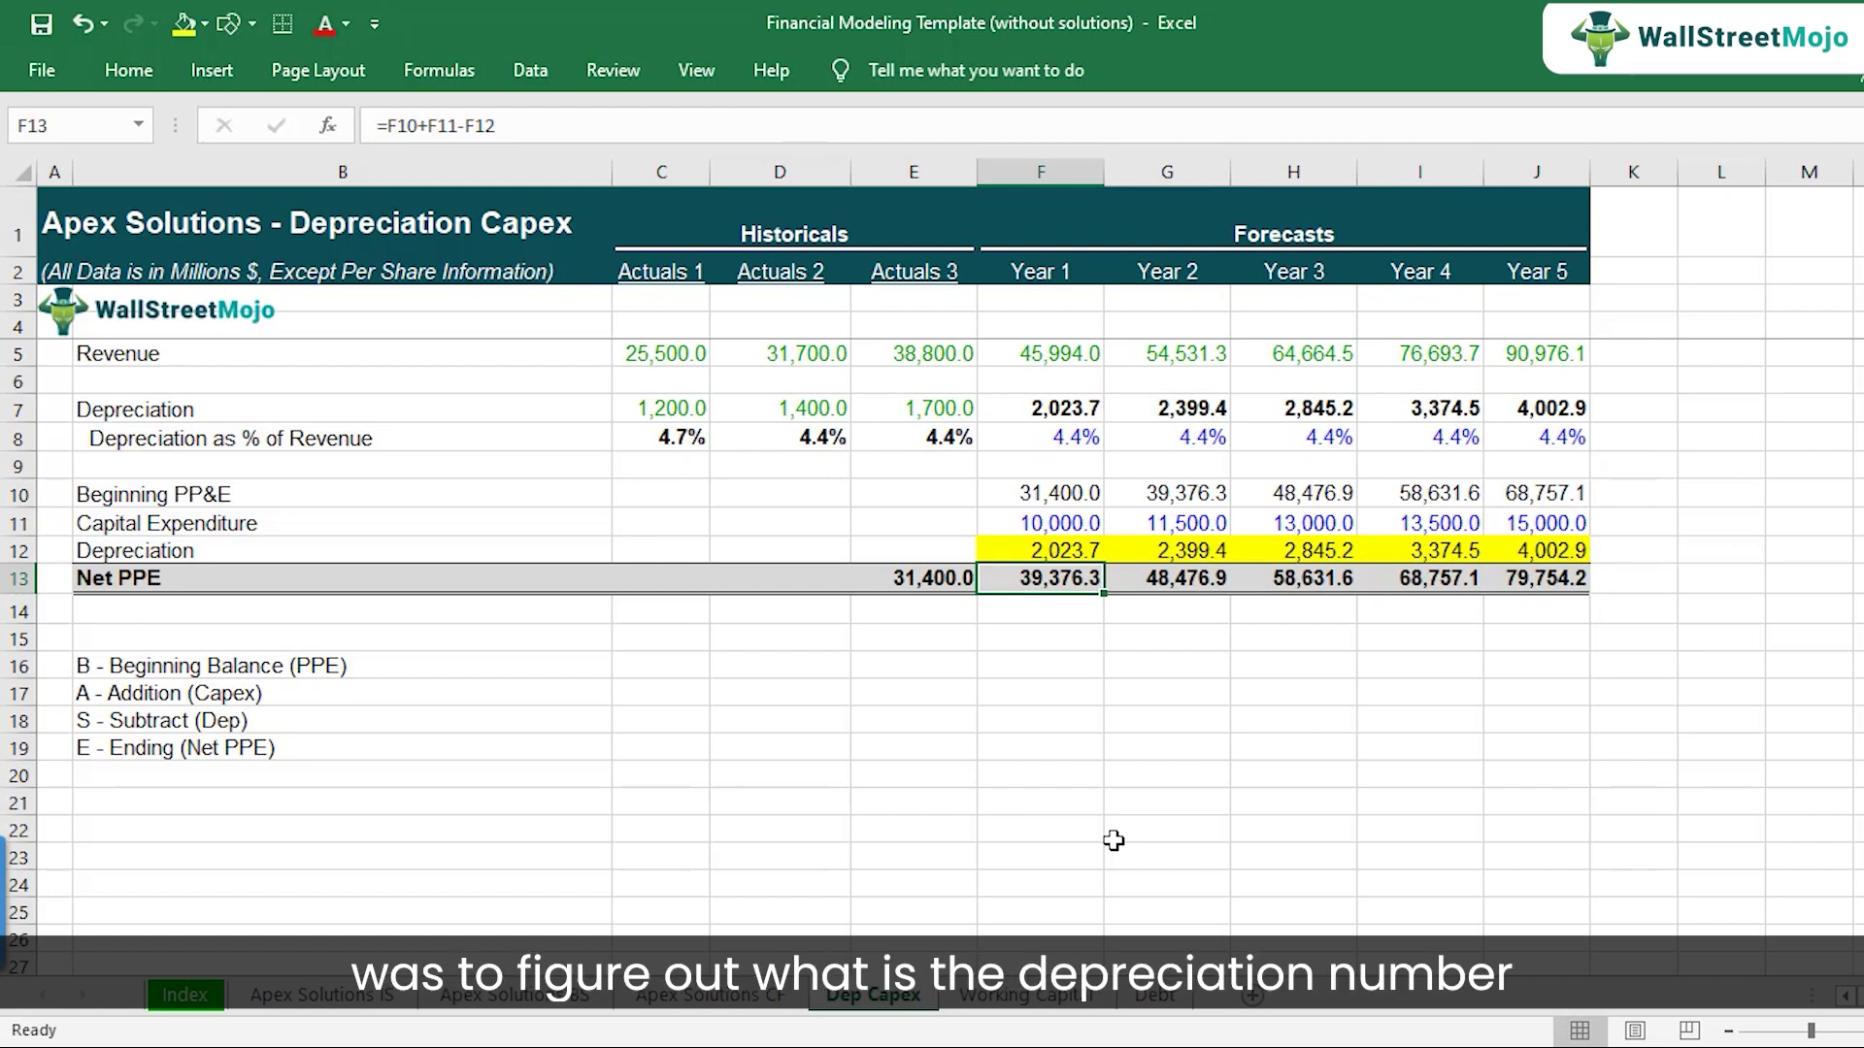
- Make the forecast Capital Expenditure values in F11:J11 bold
left_click_drag(1063, 405, 1558, 412)
left_click_drag(1068, 577, 1556, 576)
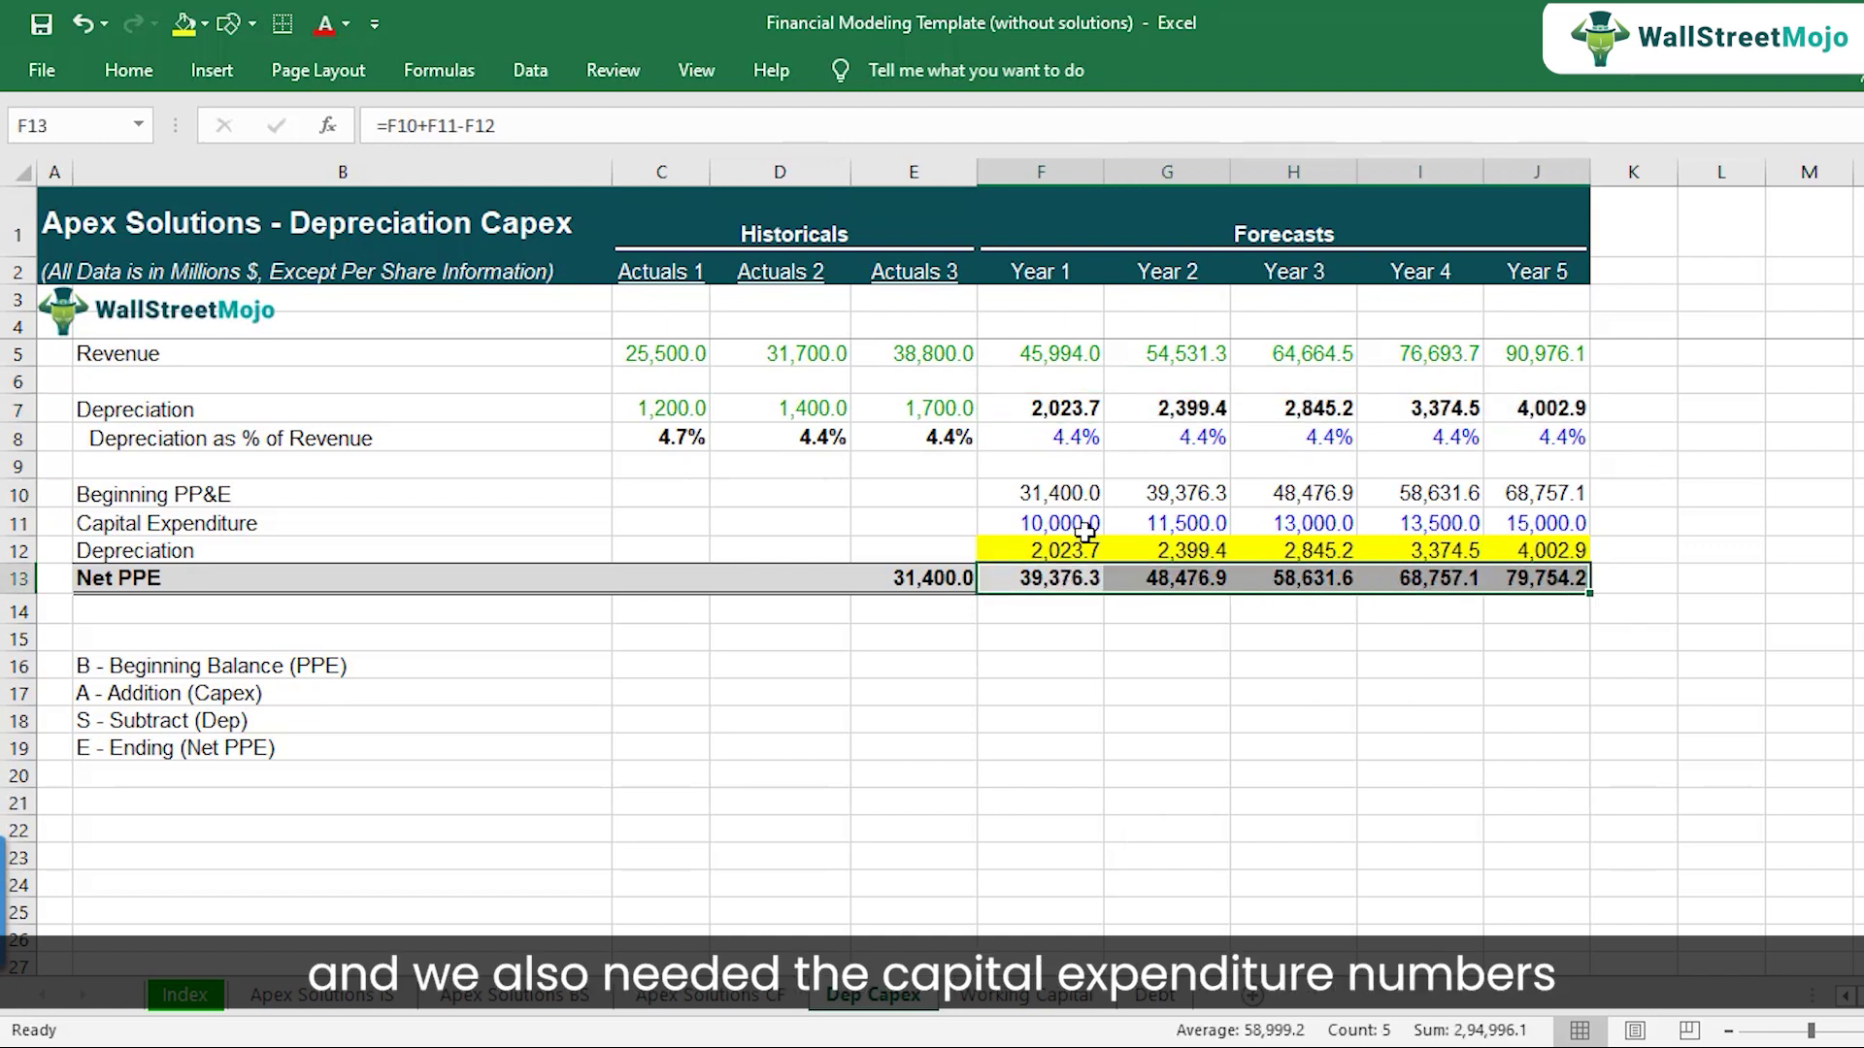
left_click_drag(1057, 526, 1531, 527)
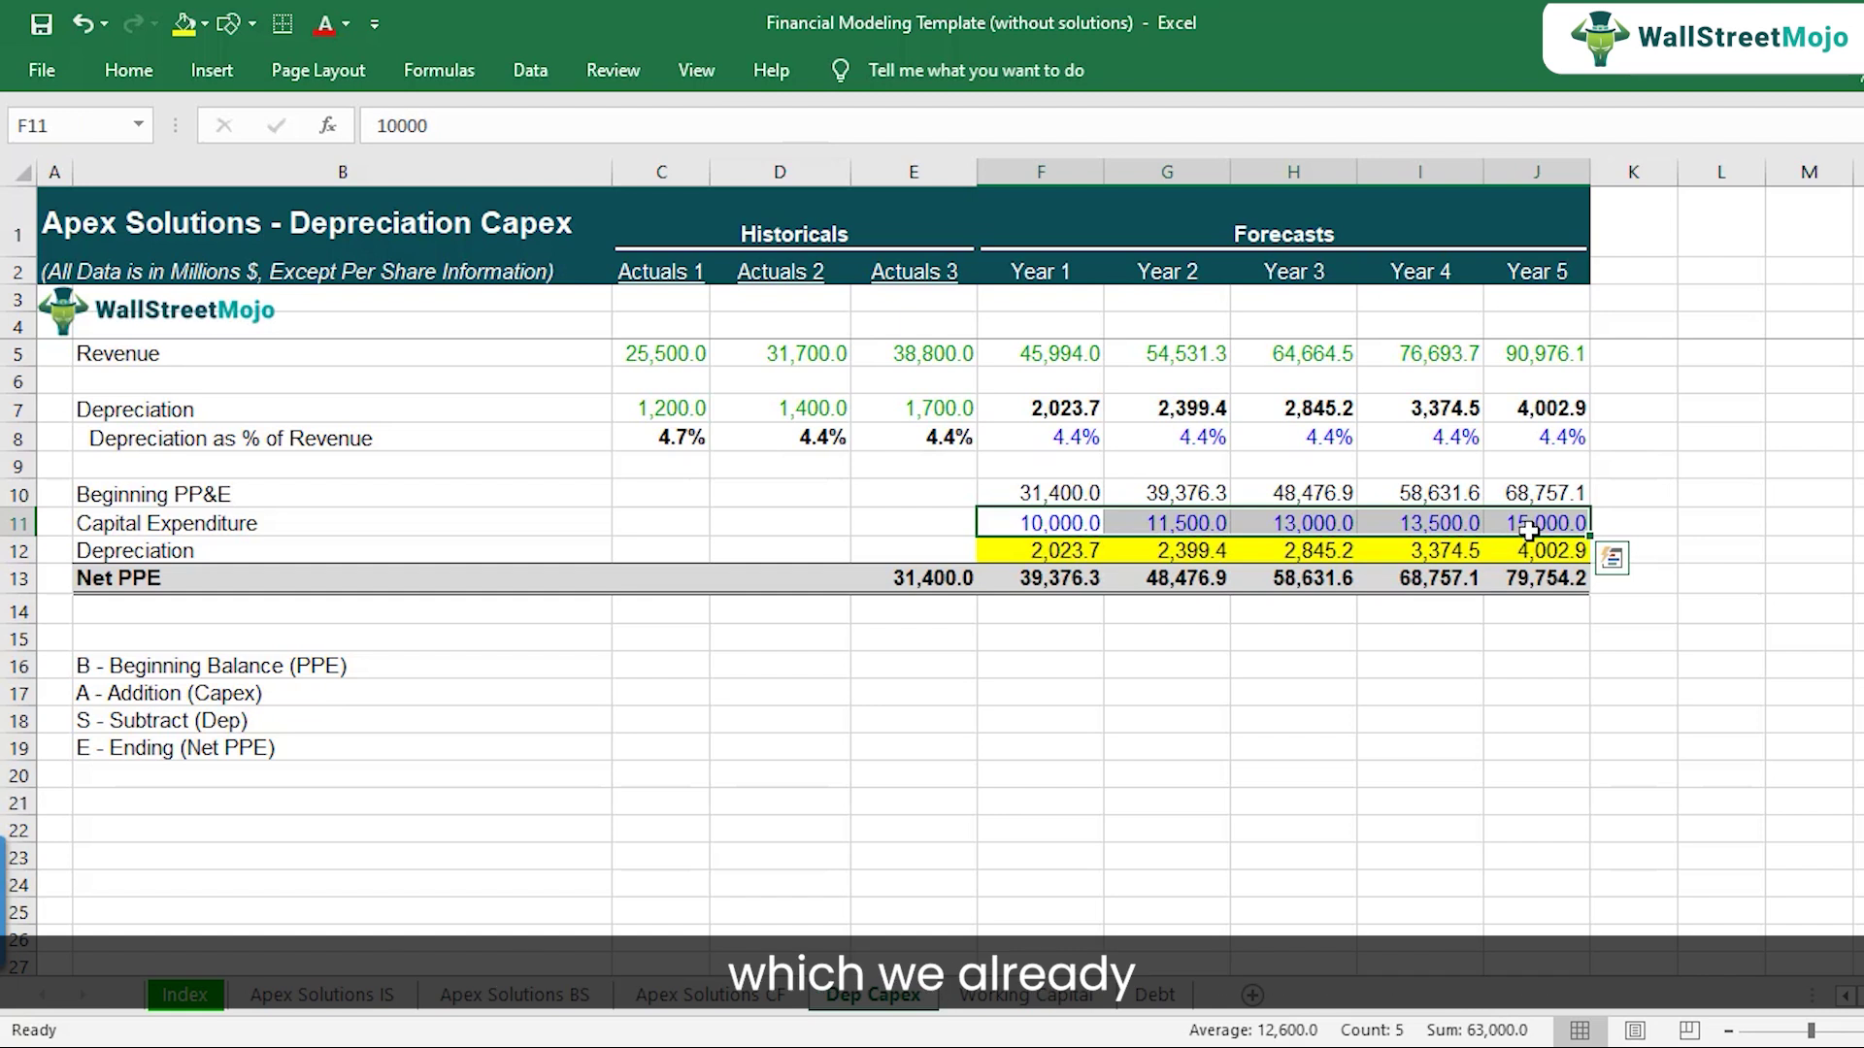
key("ctrl+b")
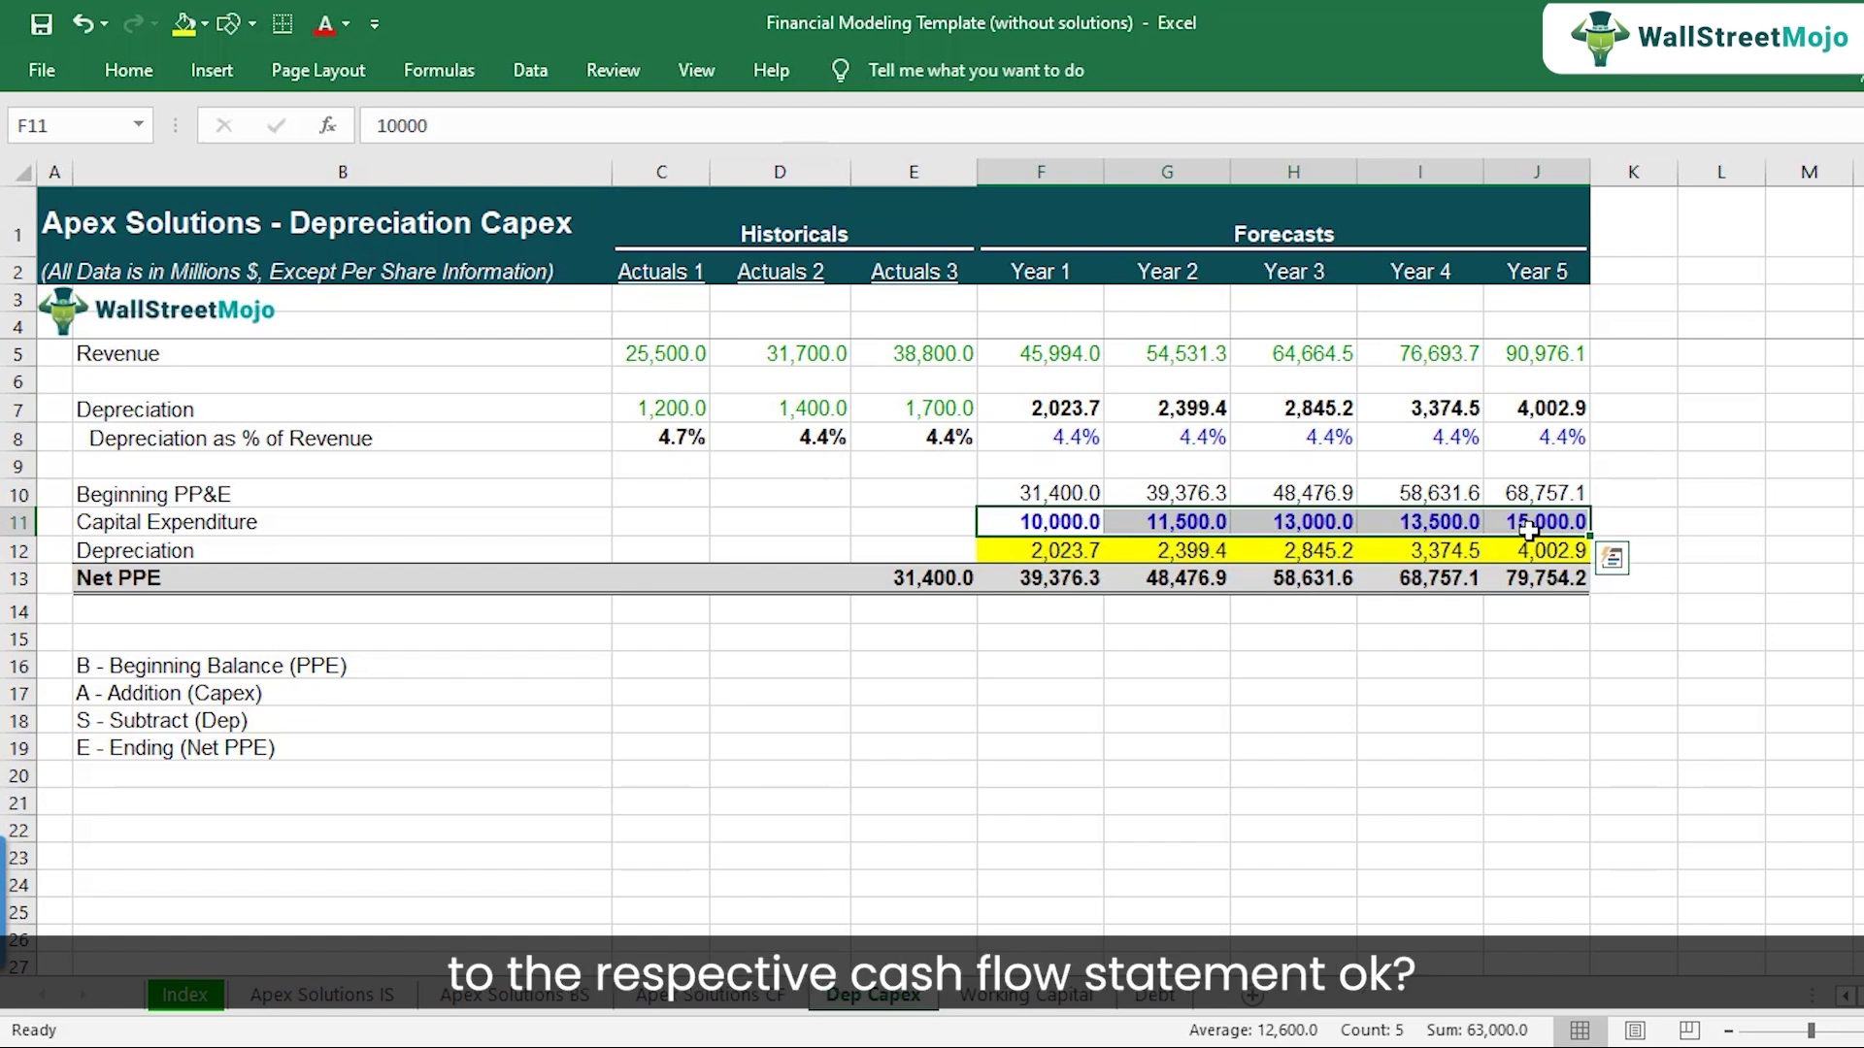
- Look at the Apex Solutions CF sheet and the cash flow statement entry, number 7, in the Financial Modeling in Excel steps workbook
left_click(759, 1000)
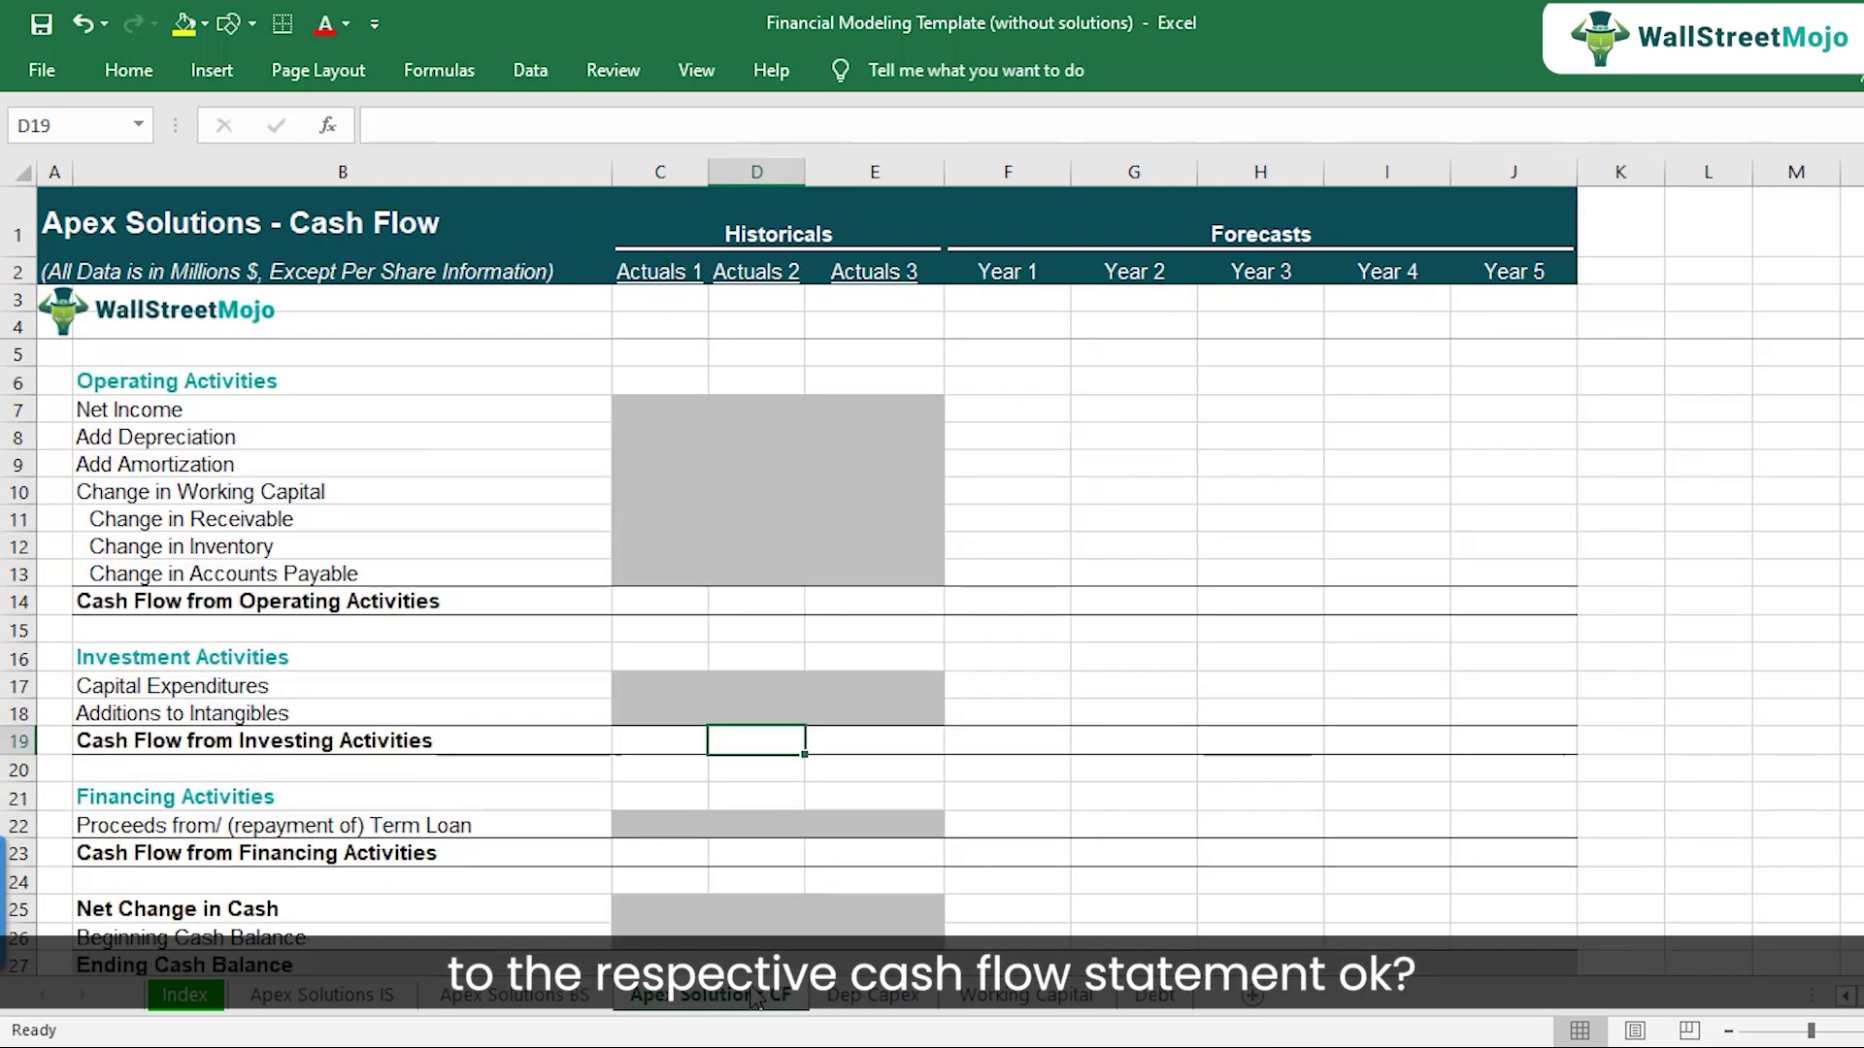
left_click(876, 997)
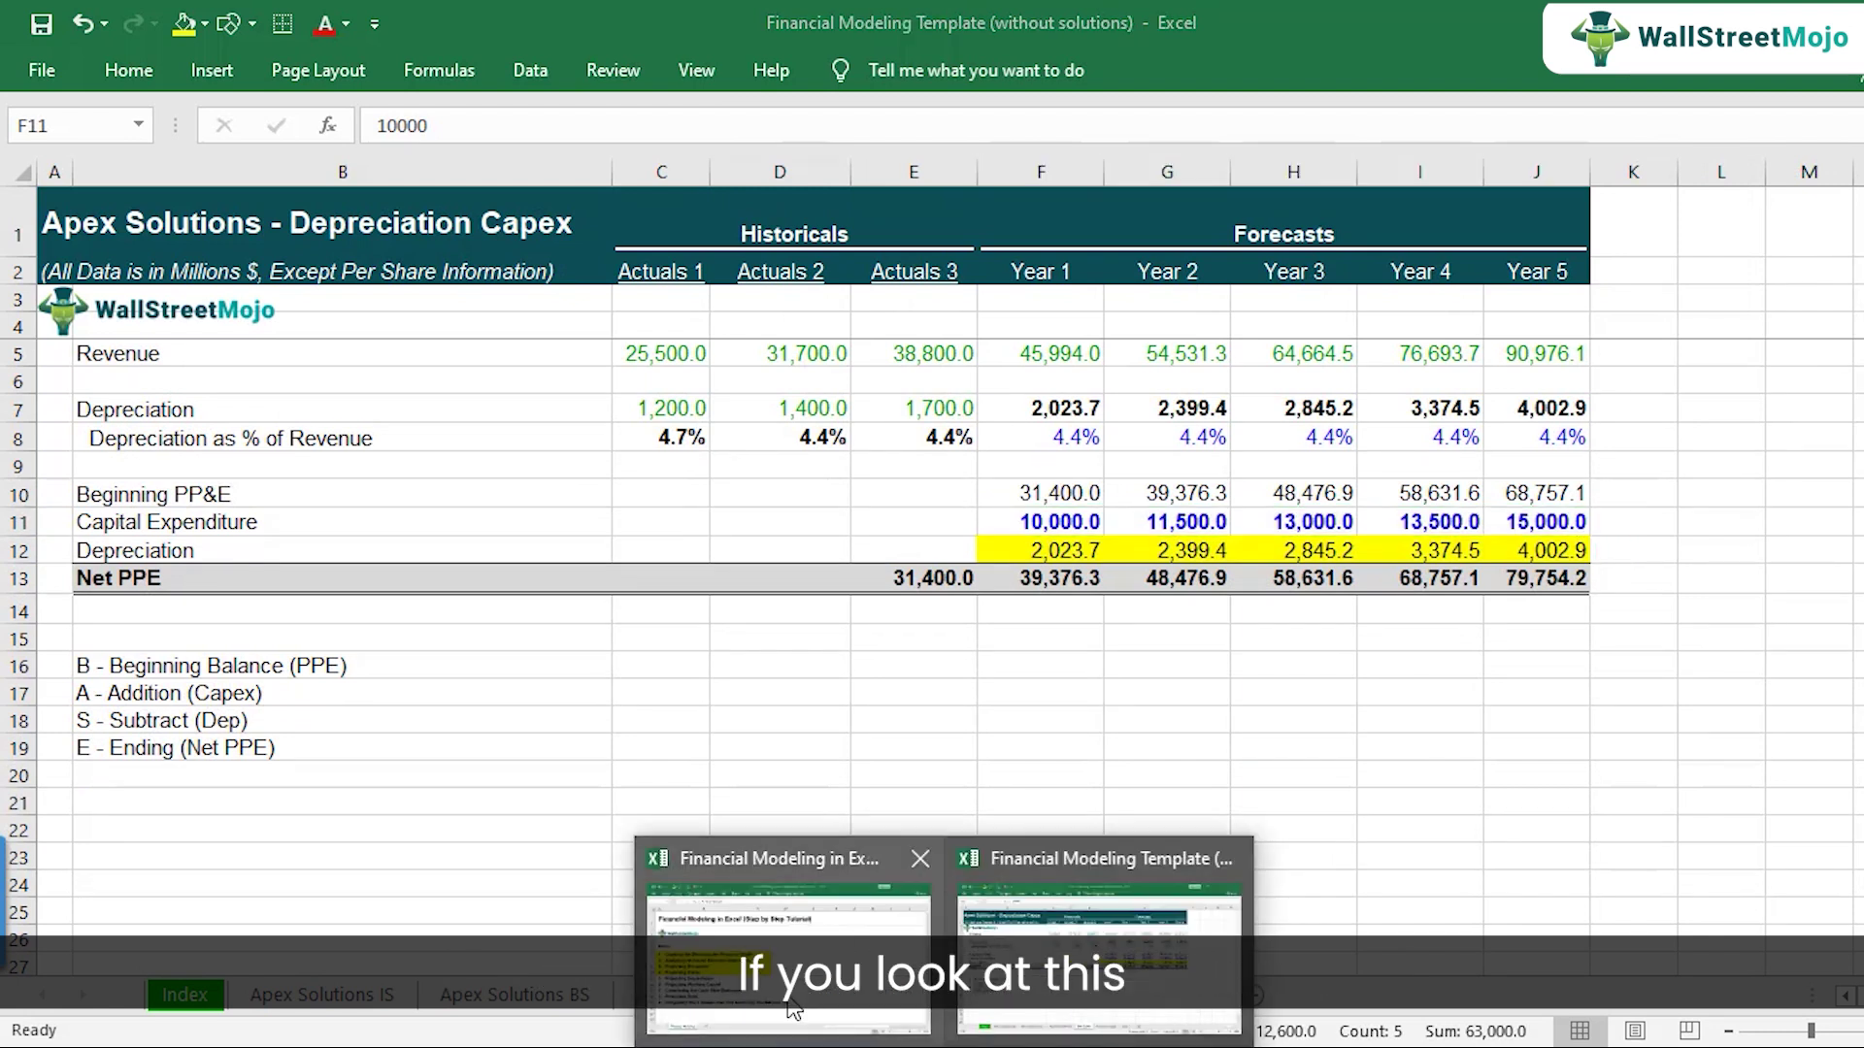
left_click(786, 898)
left_click(307, 749)
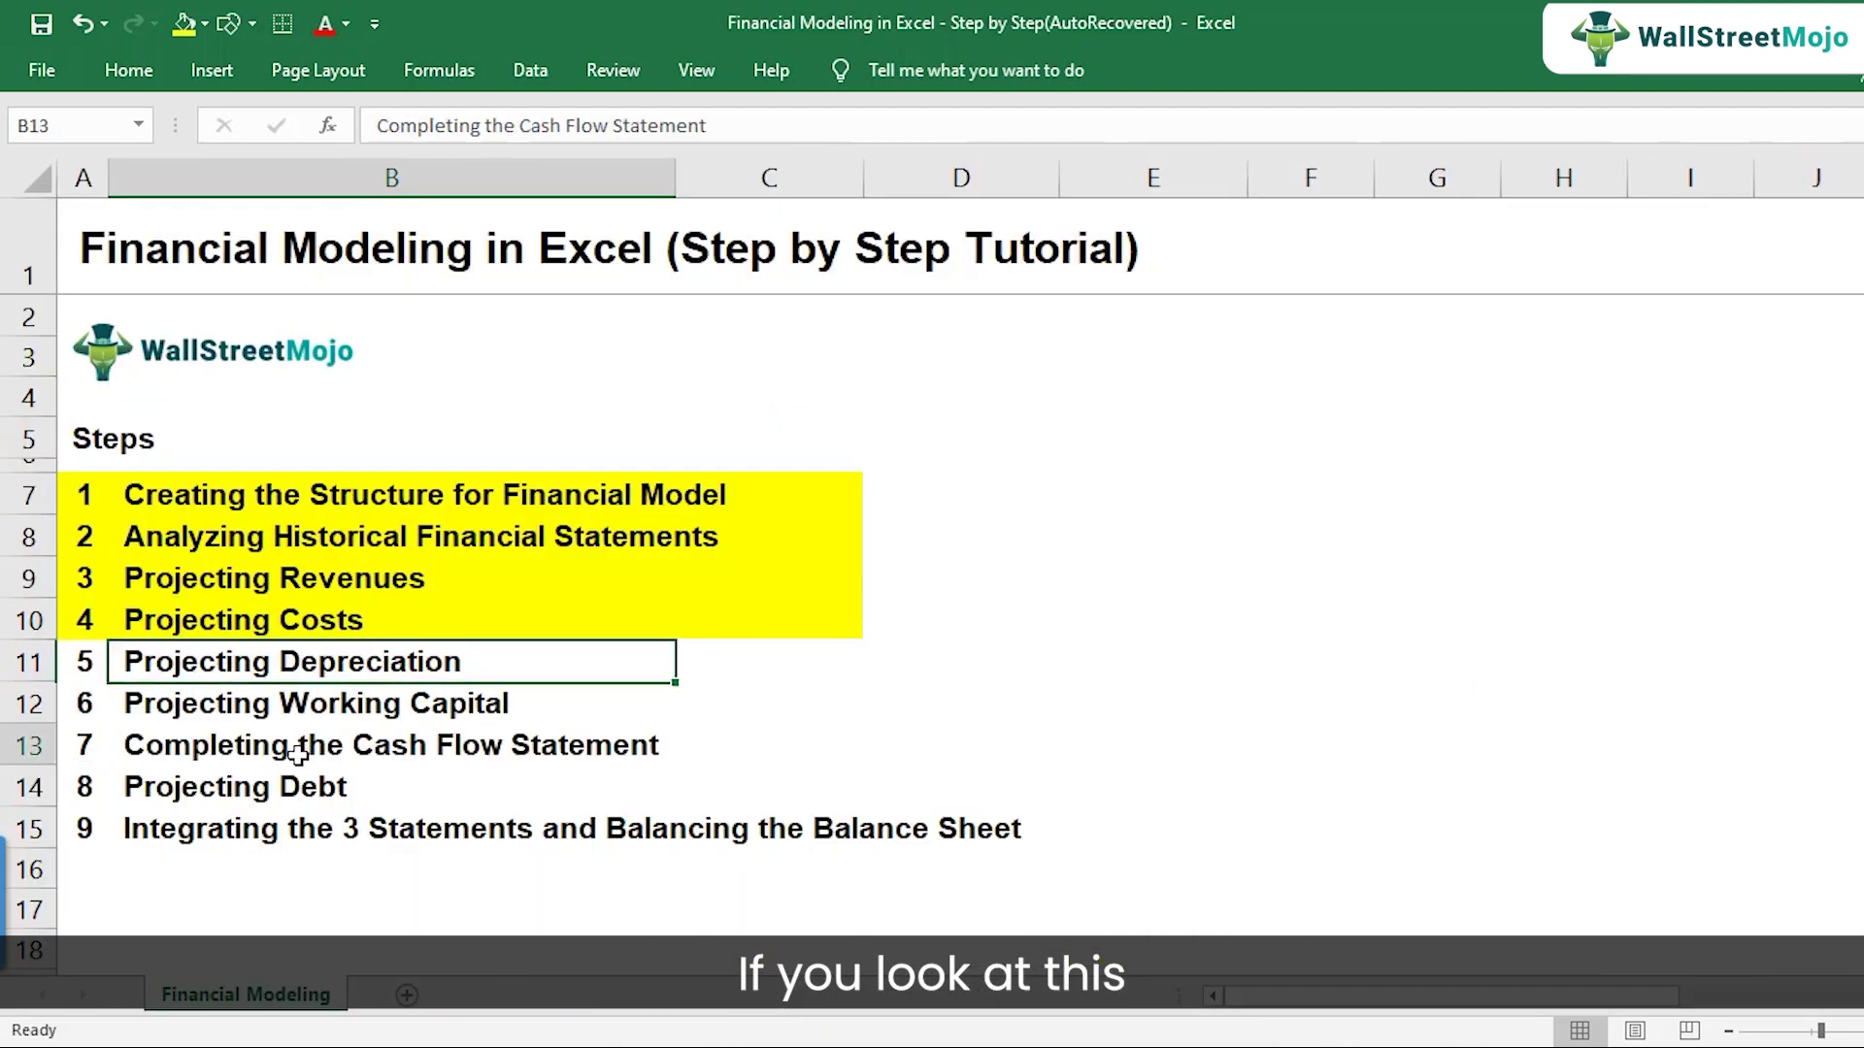
left_click(32, 744)
left_click(197, 743)
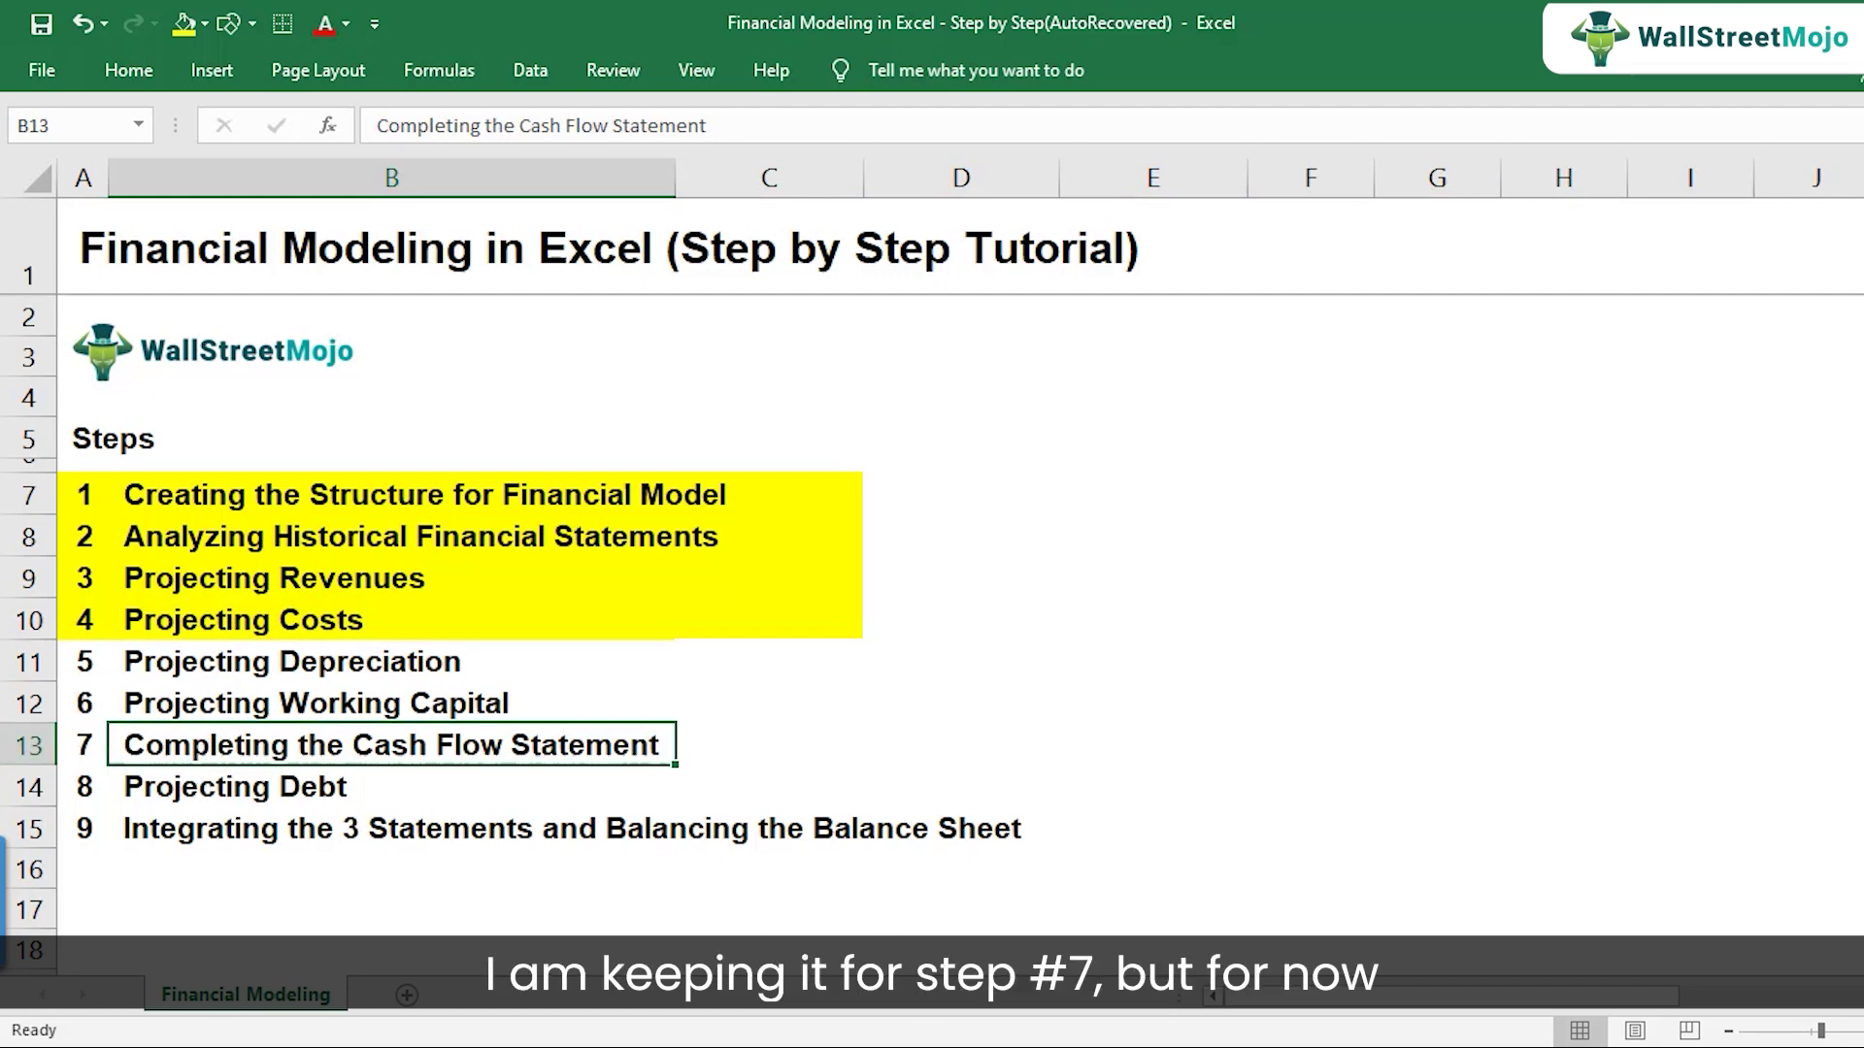
- Switch back to the Financial Modeling Template workbook and review the forecast Capital Expenditure and Net PPE values
left_click(1097, 903)
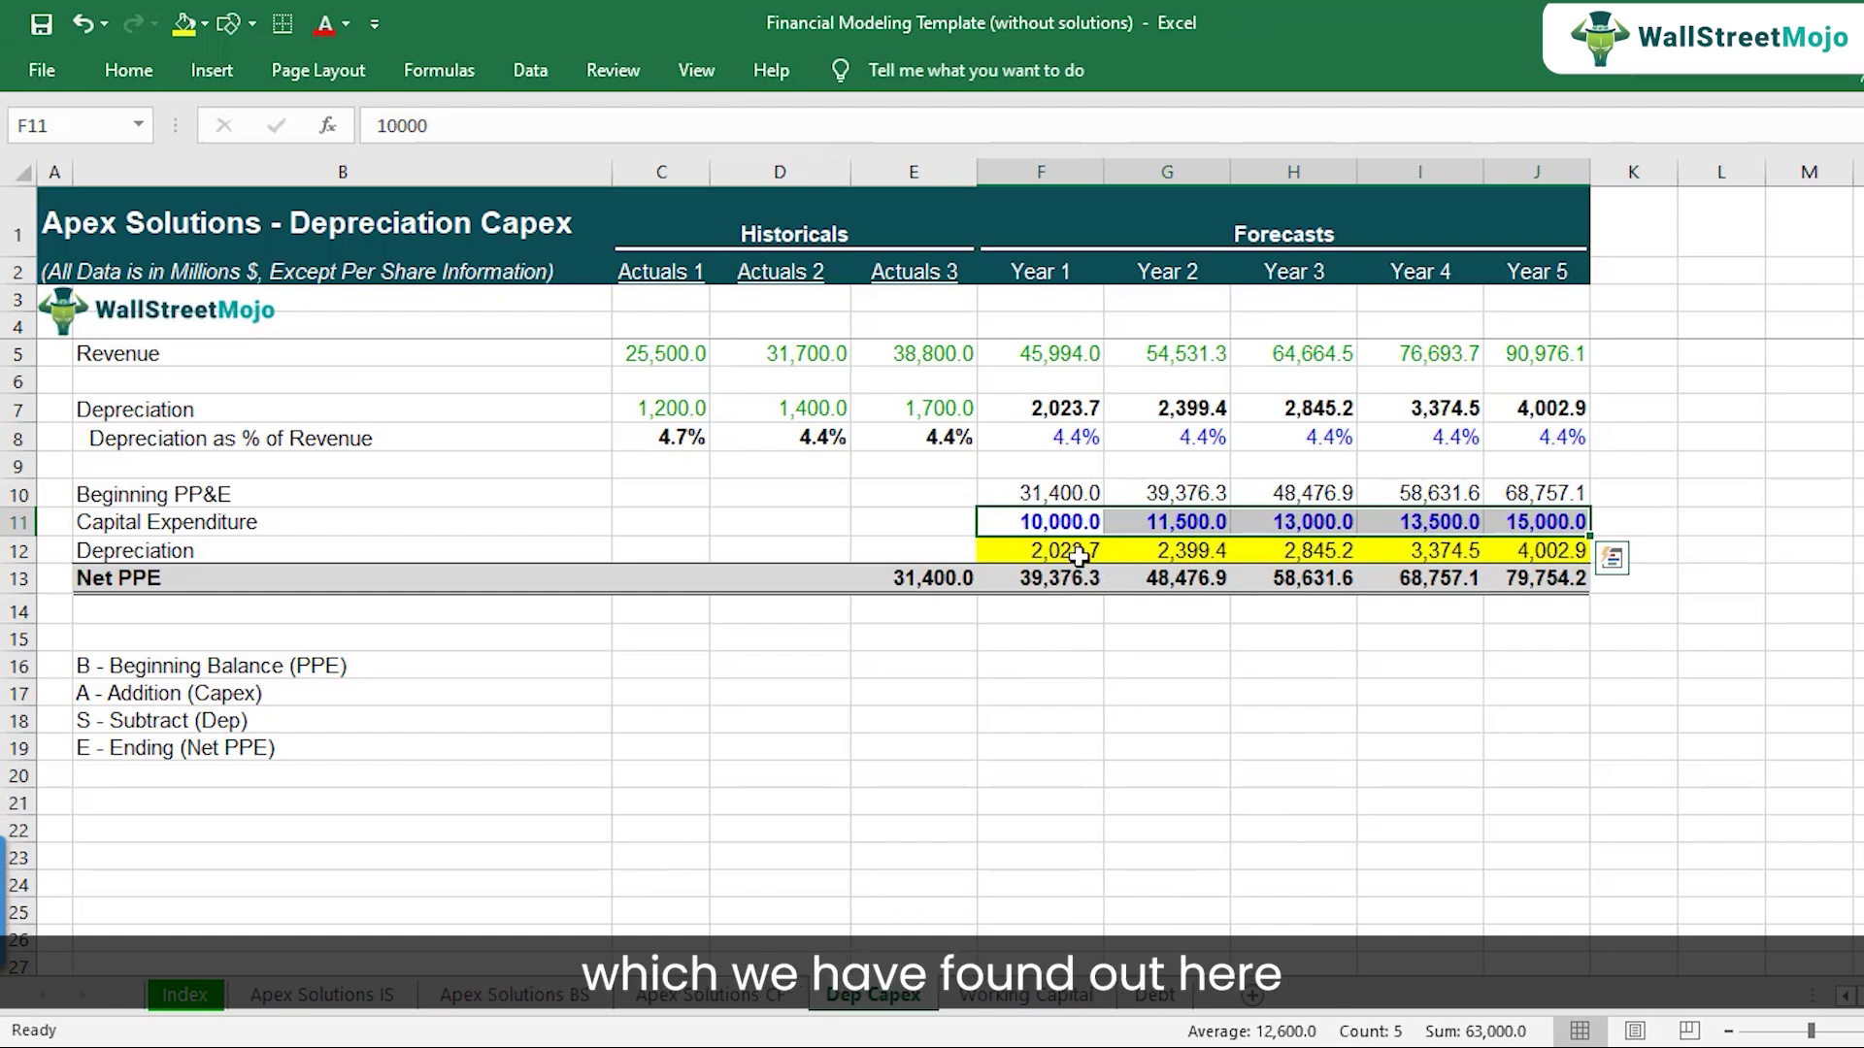
left_click(1054, 518)
left_click(1157, 521)
left_click(1307, 527)
left_click(1425, 522)
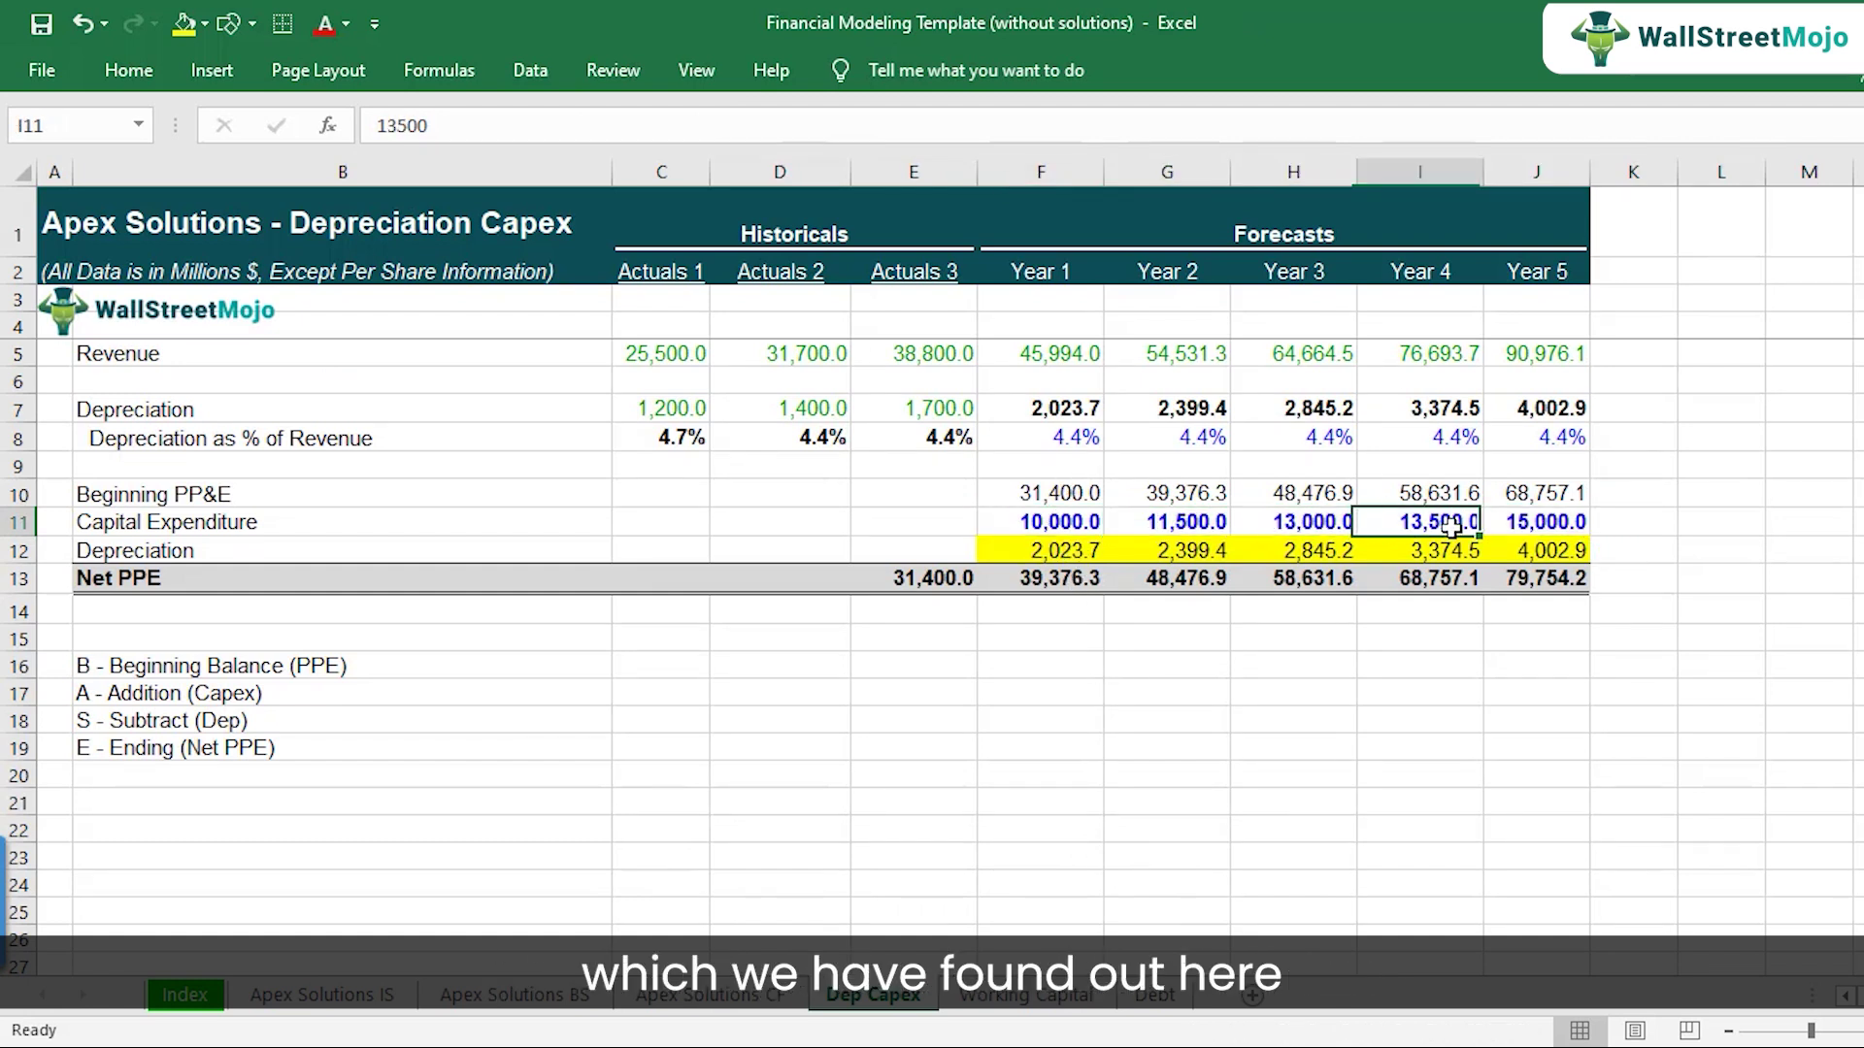
left_click(1059, 581)
left_click(1165, 579)
left_click(1269, 581)
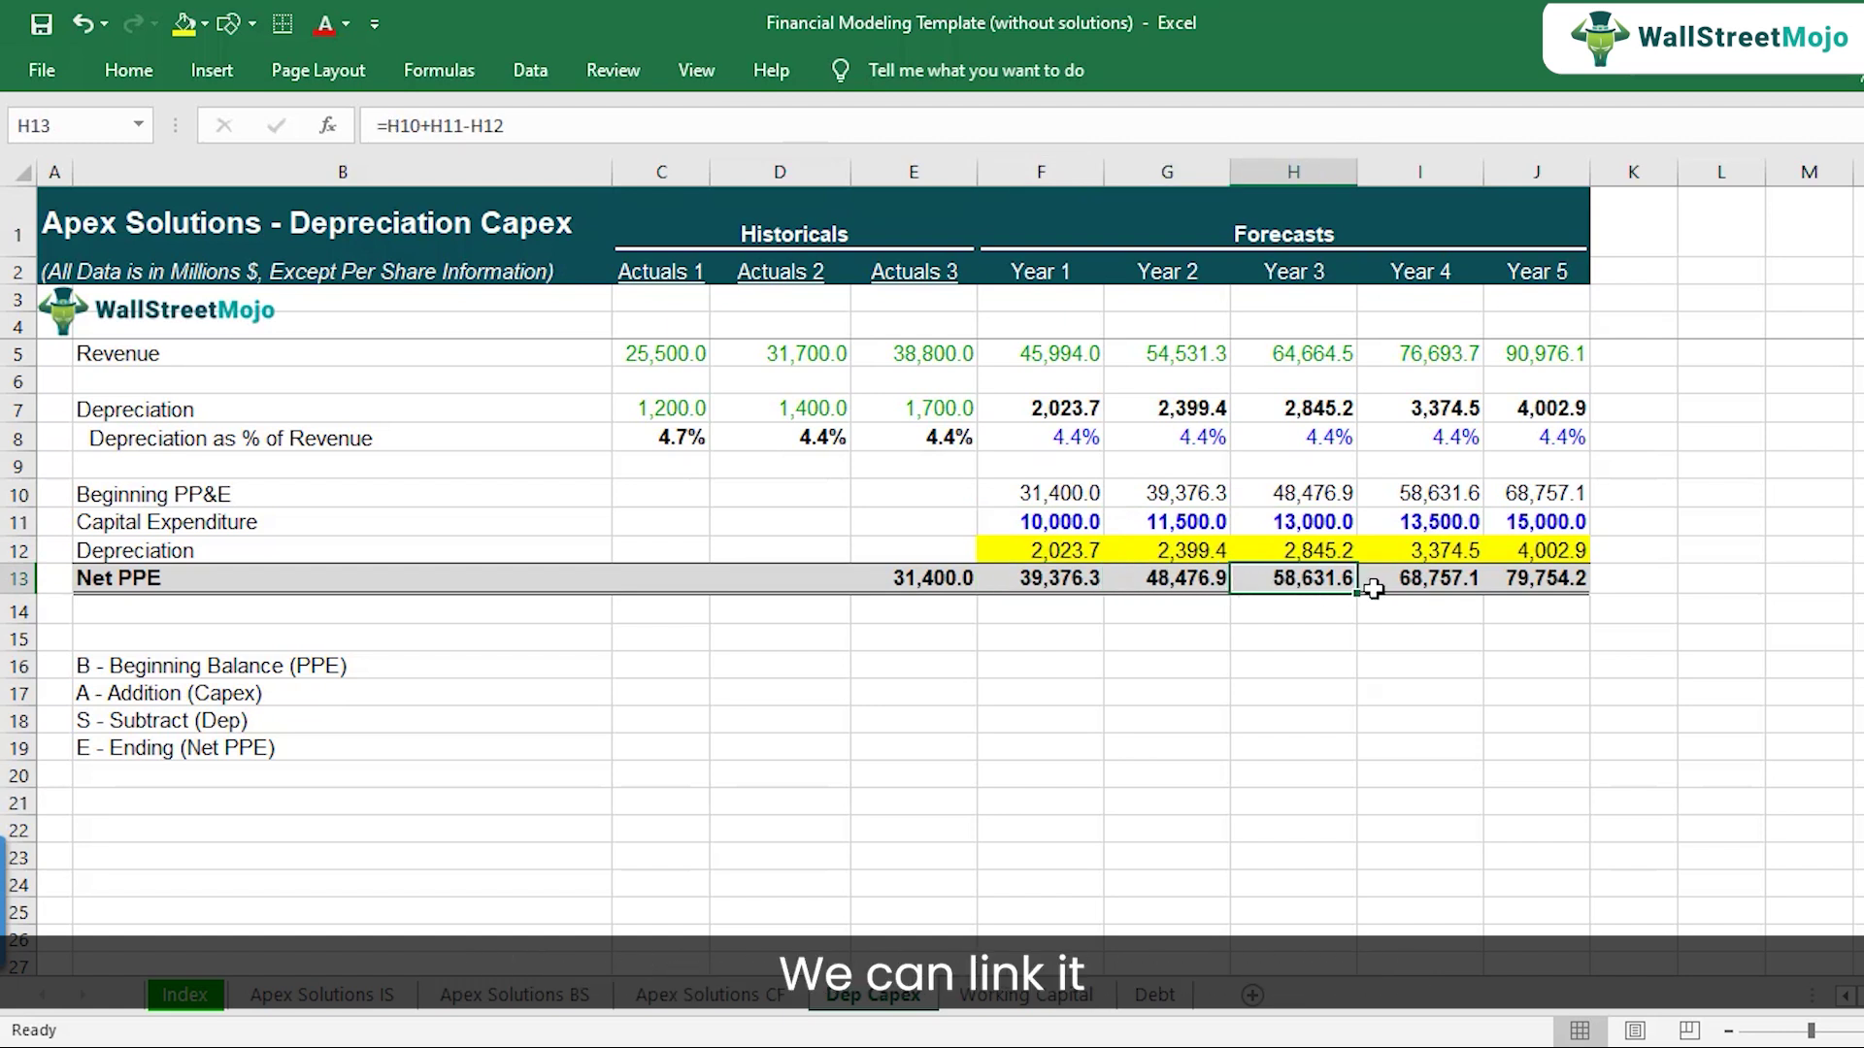
left_click(1054, 522)
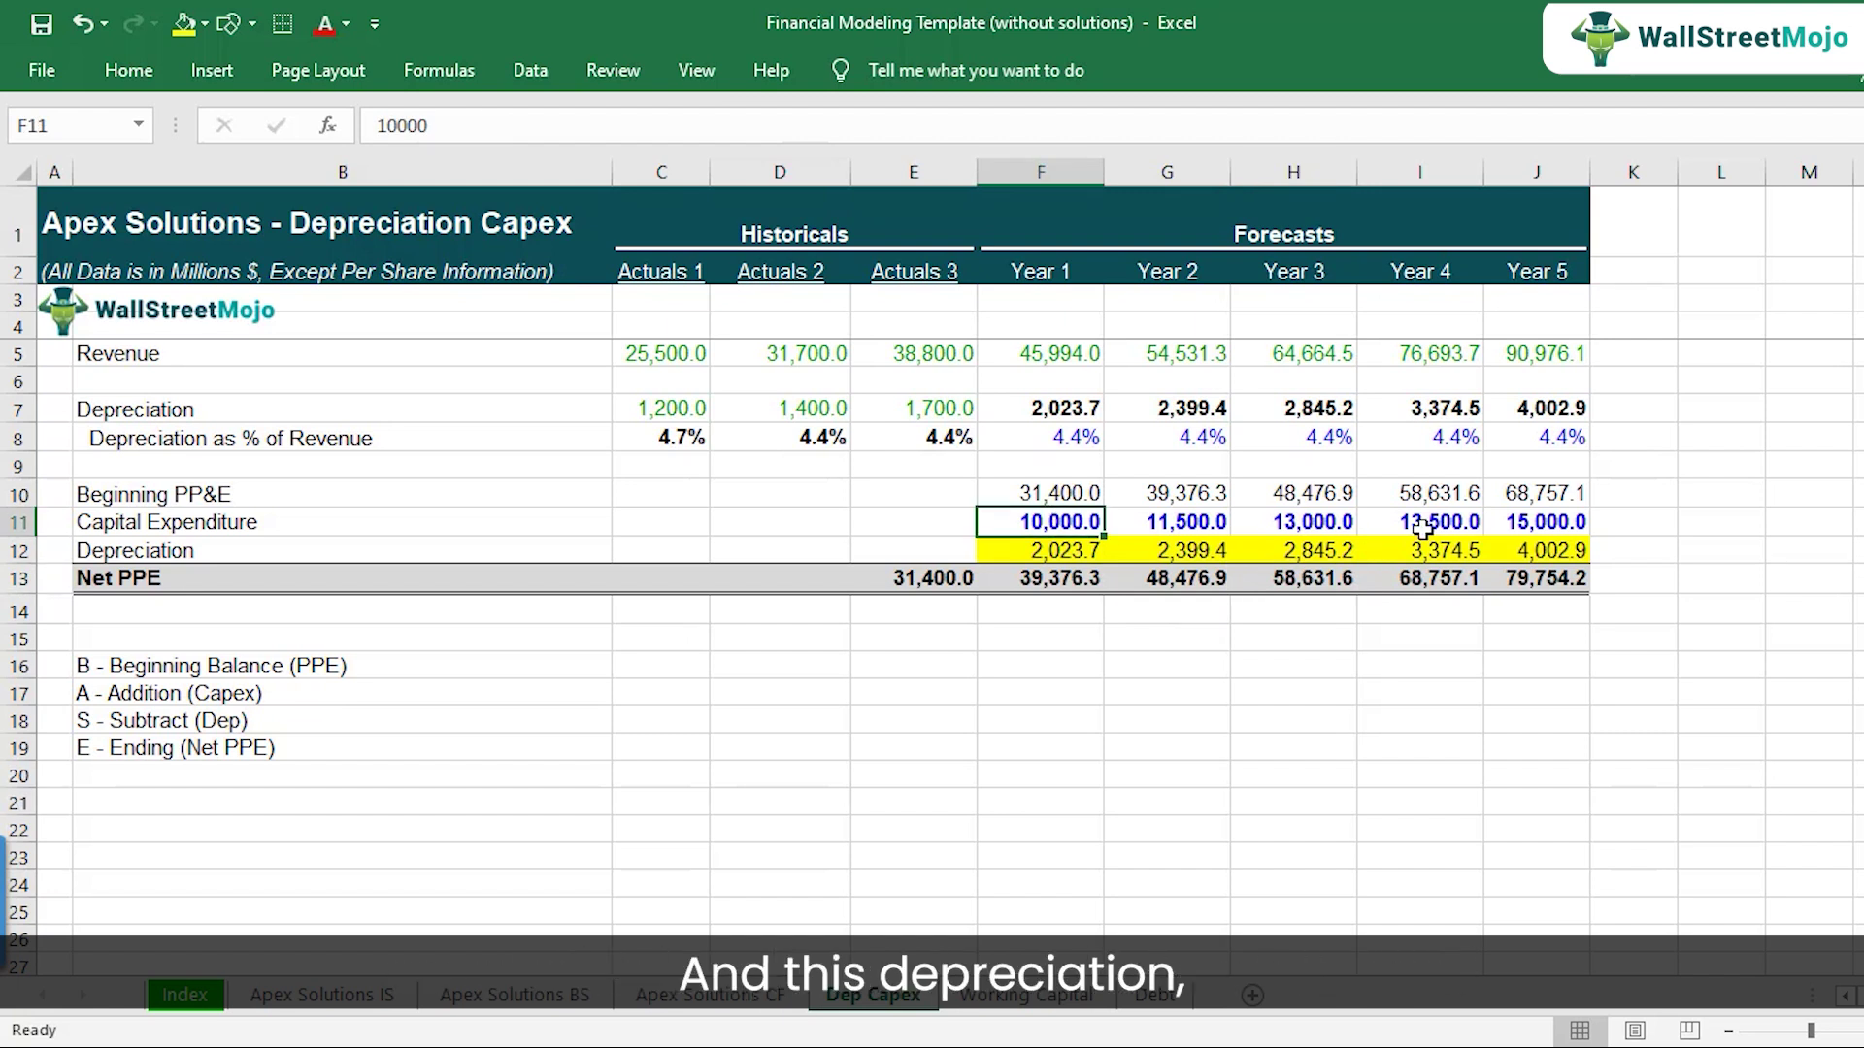
- Review the forecast Depreciation values for Years 1 to 5 in F7:J7 of the Dep Capex schedule
left_click(1039, 402)
left_click(1209, 410)
left_click(1296, 408)
left_click(1427, 407)
left_click(1543, 408)
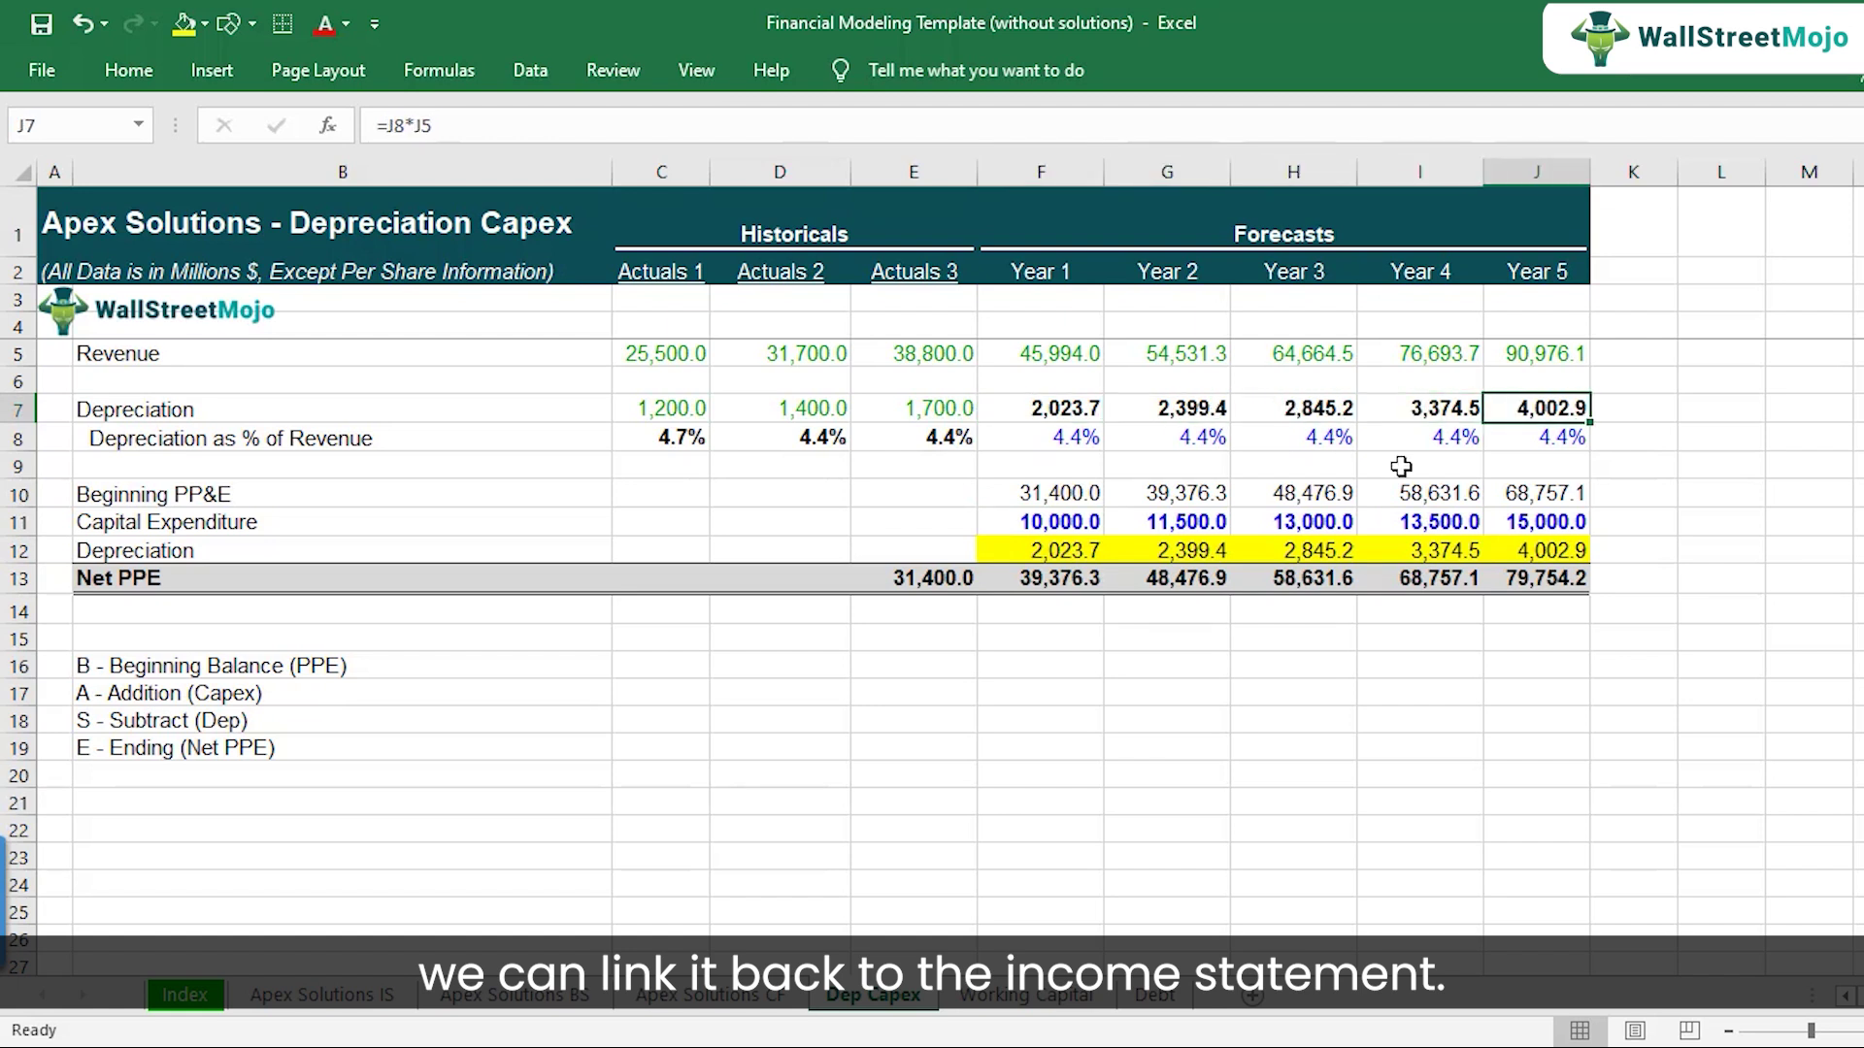
- Link Year 1 Depreciation in F20 of the Apex Solutions IS sheet to cell F7 of the Dep Capex sheet
left_click(339, 1000)
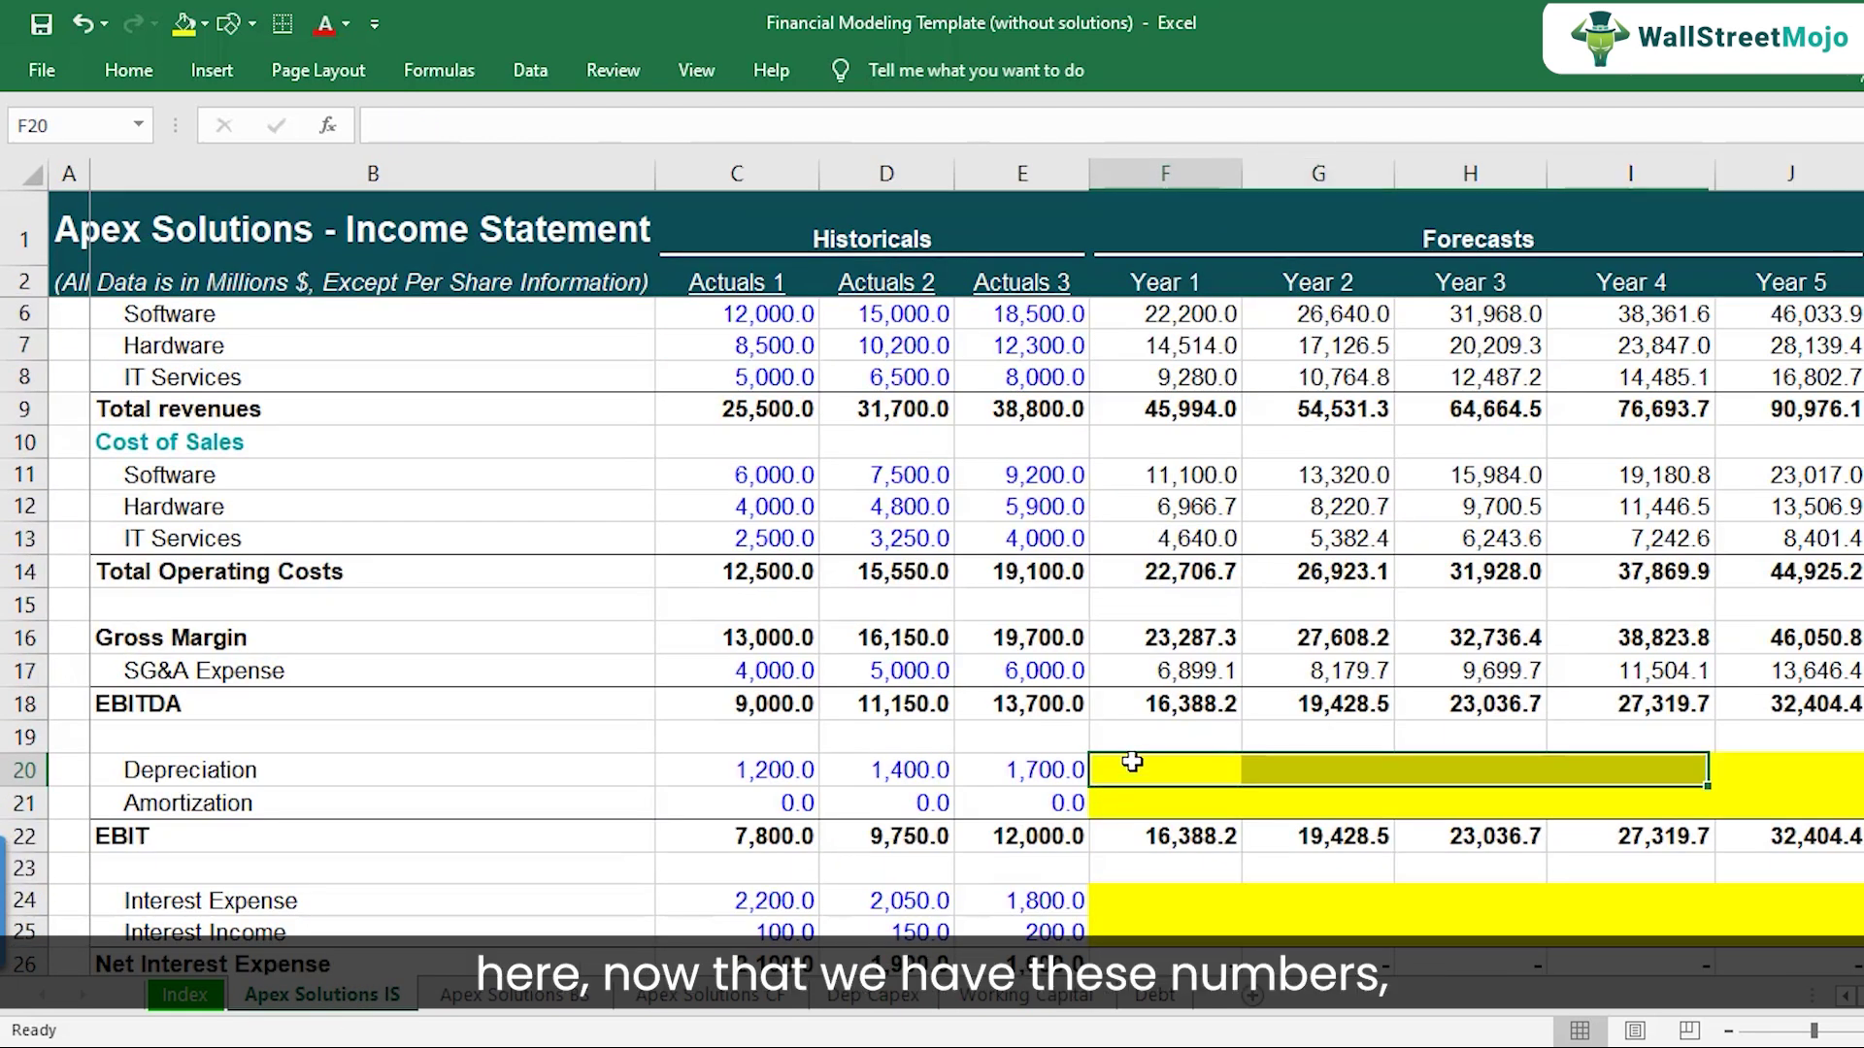
left_click(1132, 767)
scroll(1192, 798, "down", 1)
scroll(1193, 798, "down", 1)
type("=")
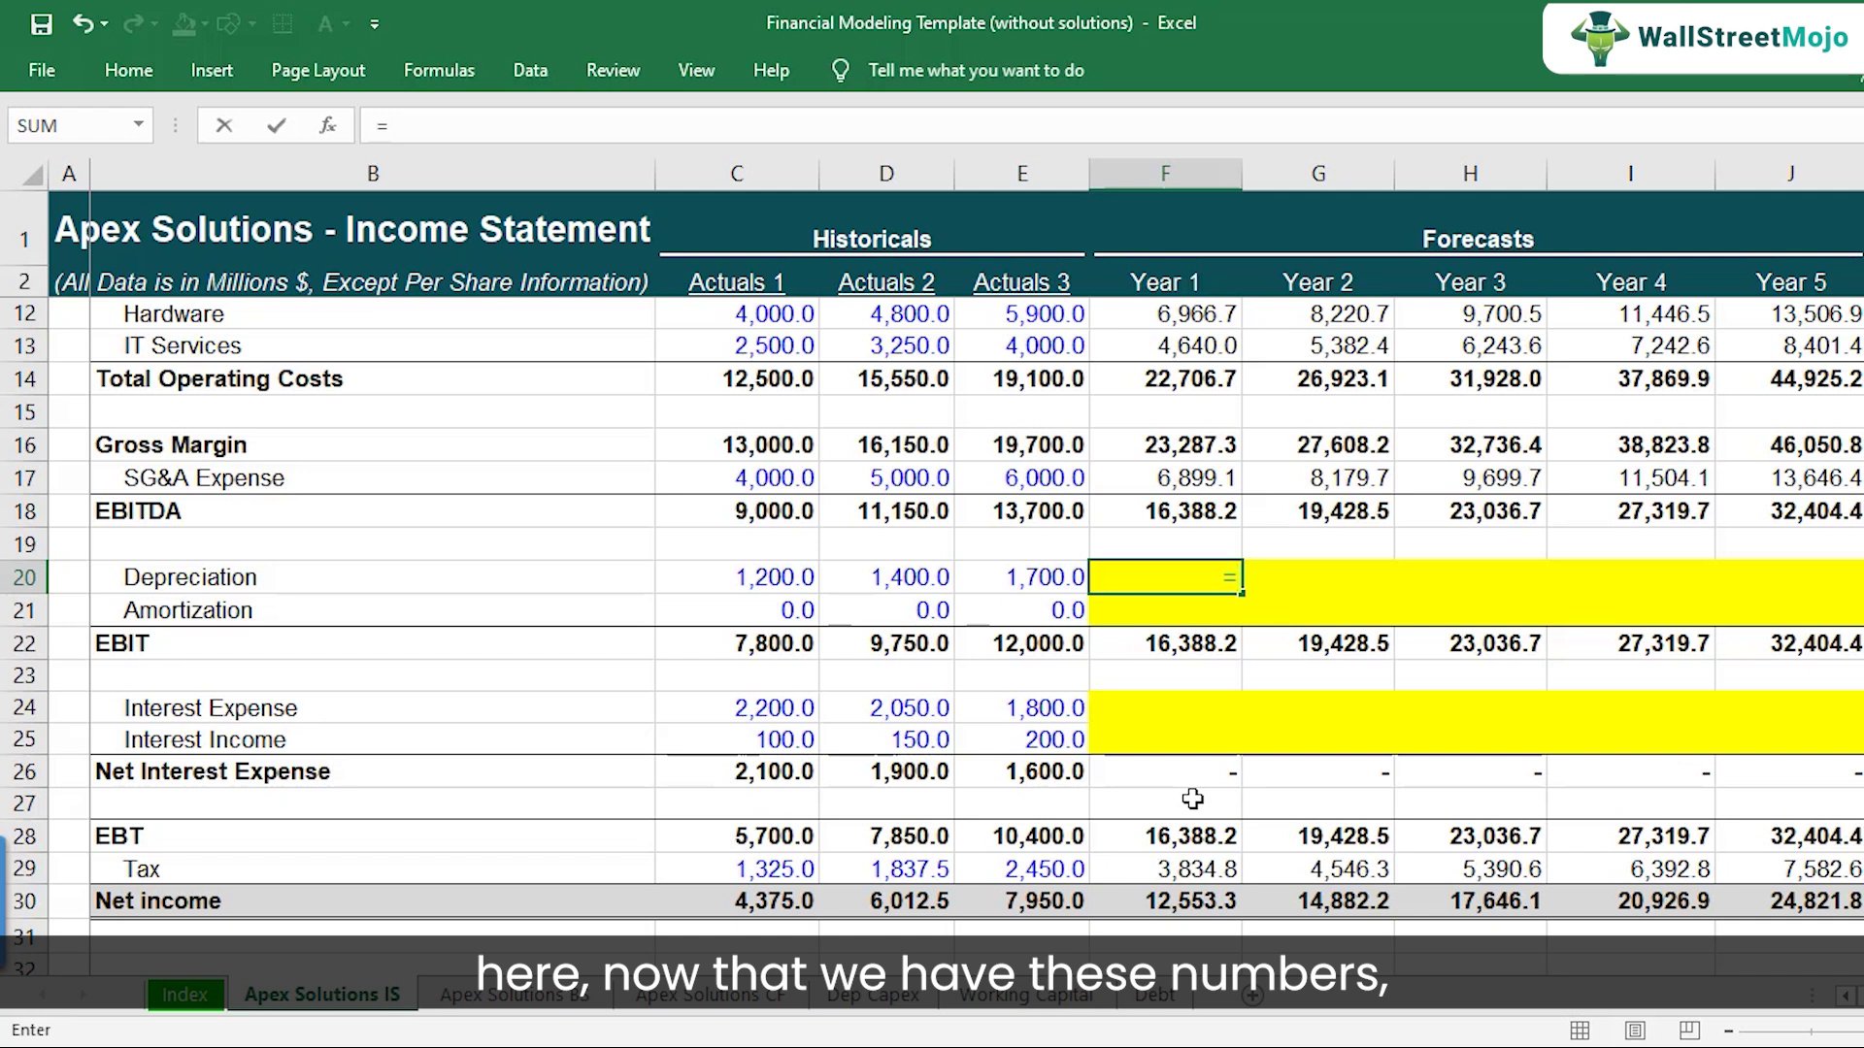
left_click(874, 995)
left_click(1047, 409)
key("Return")
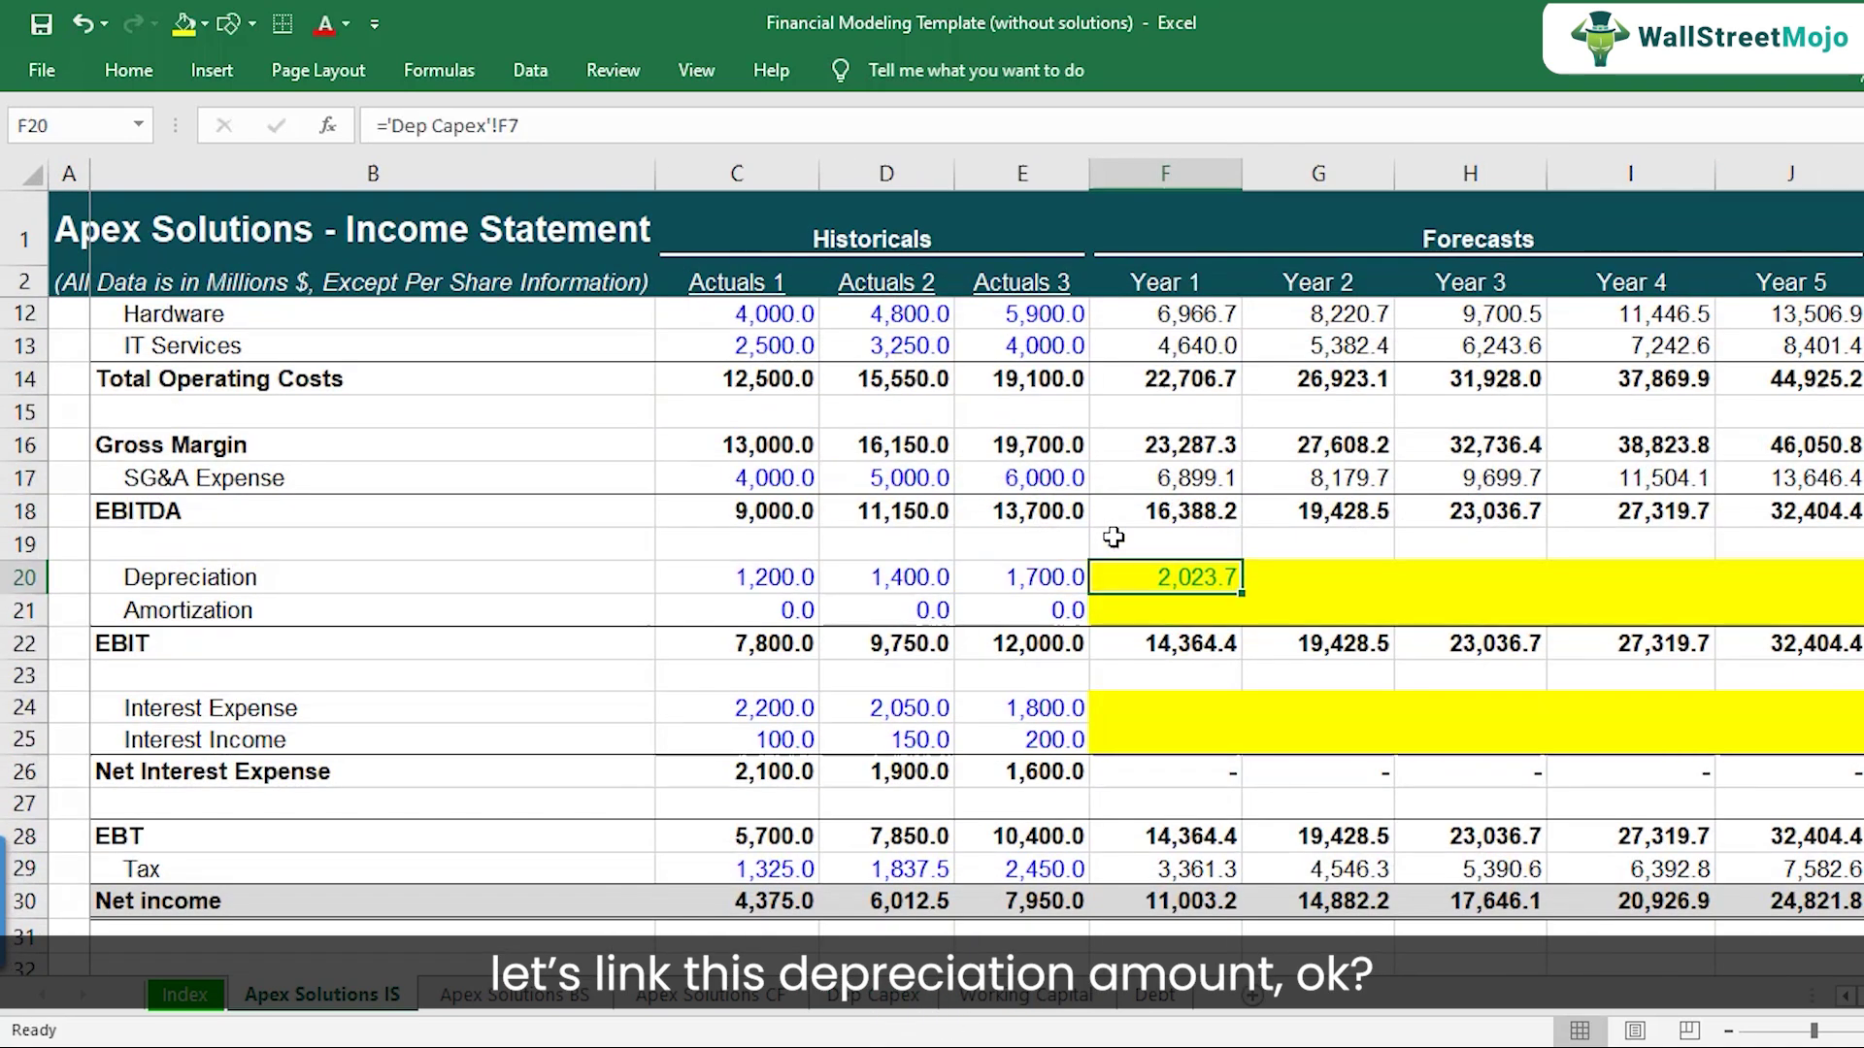
- Copy the Year 1 Depreciation link across F20:J20 for all forecast years and check the resulting formulas
key("ctrl+c")
key("shift+Right")
key("shift+Right")
key("shift+Right")
key("shift+Right")
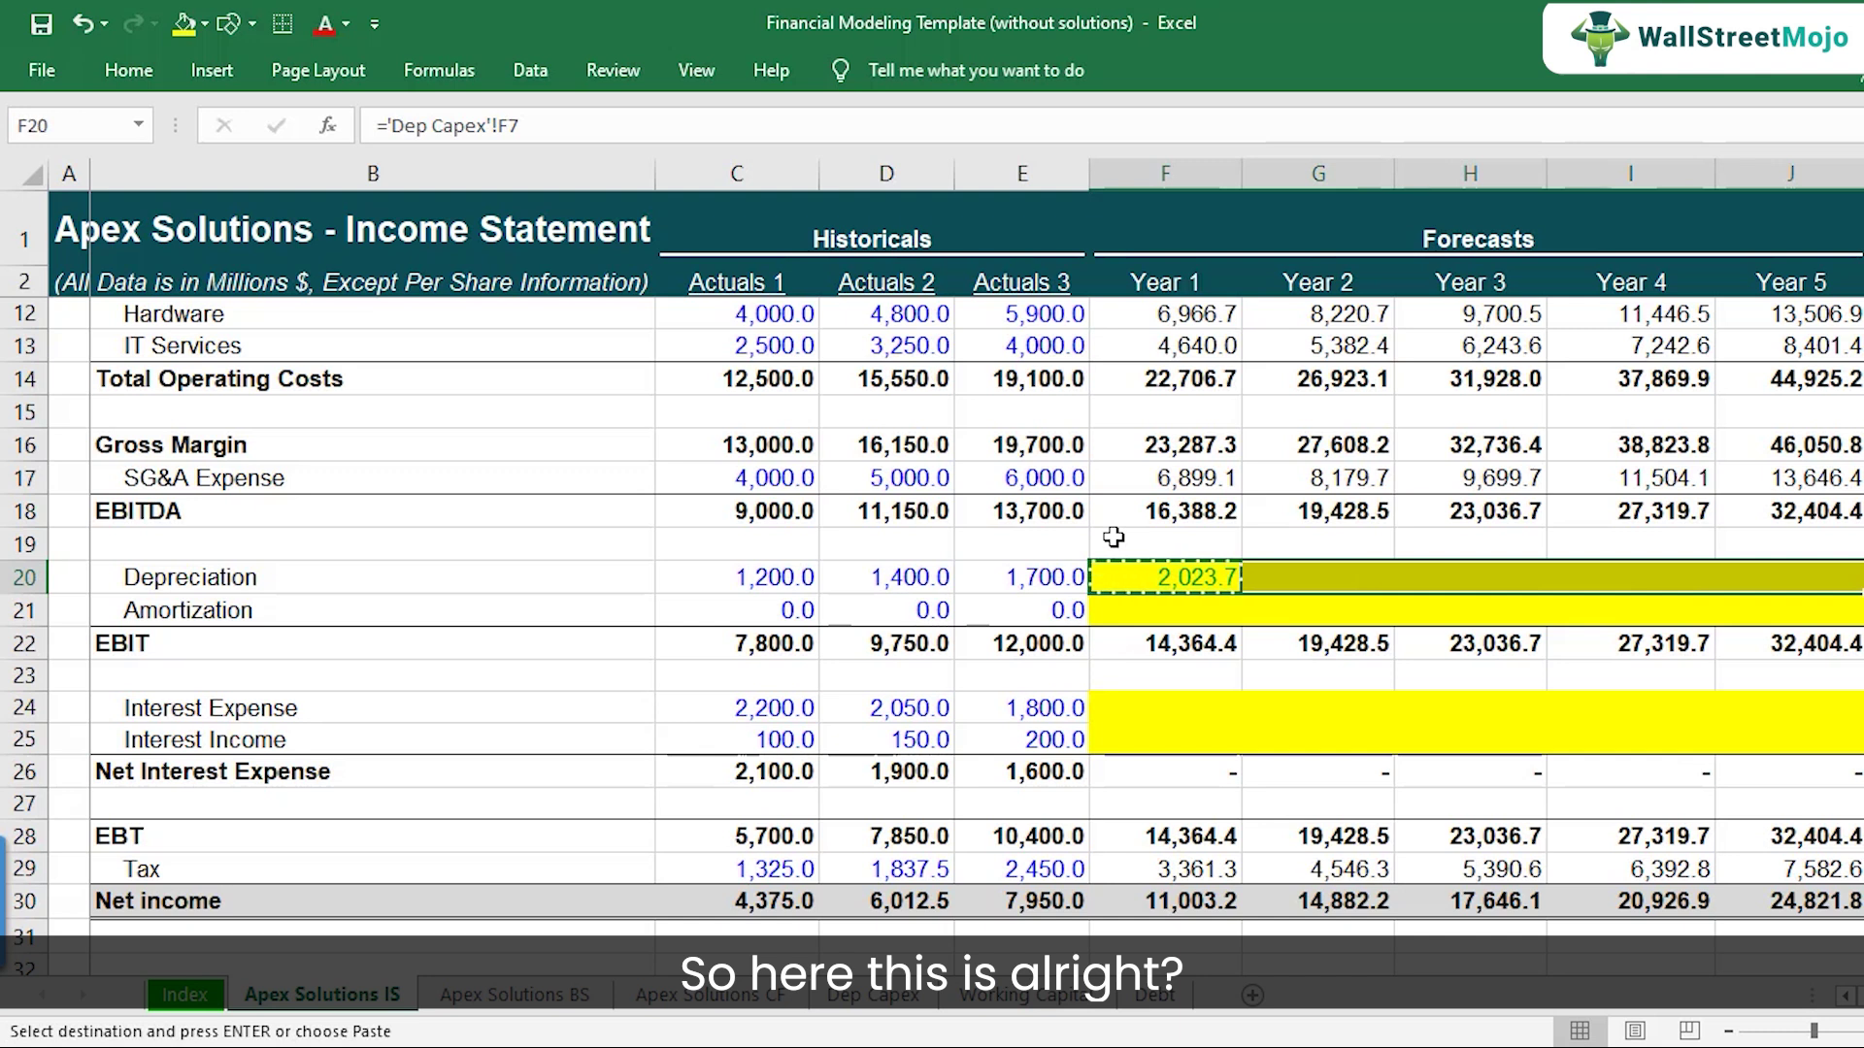
key("ctrl+v")
key("F2")
key("Tab")
key("Right")
key("Right")
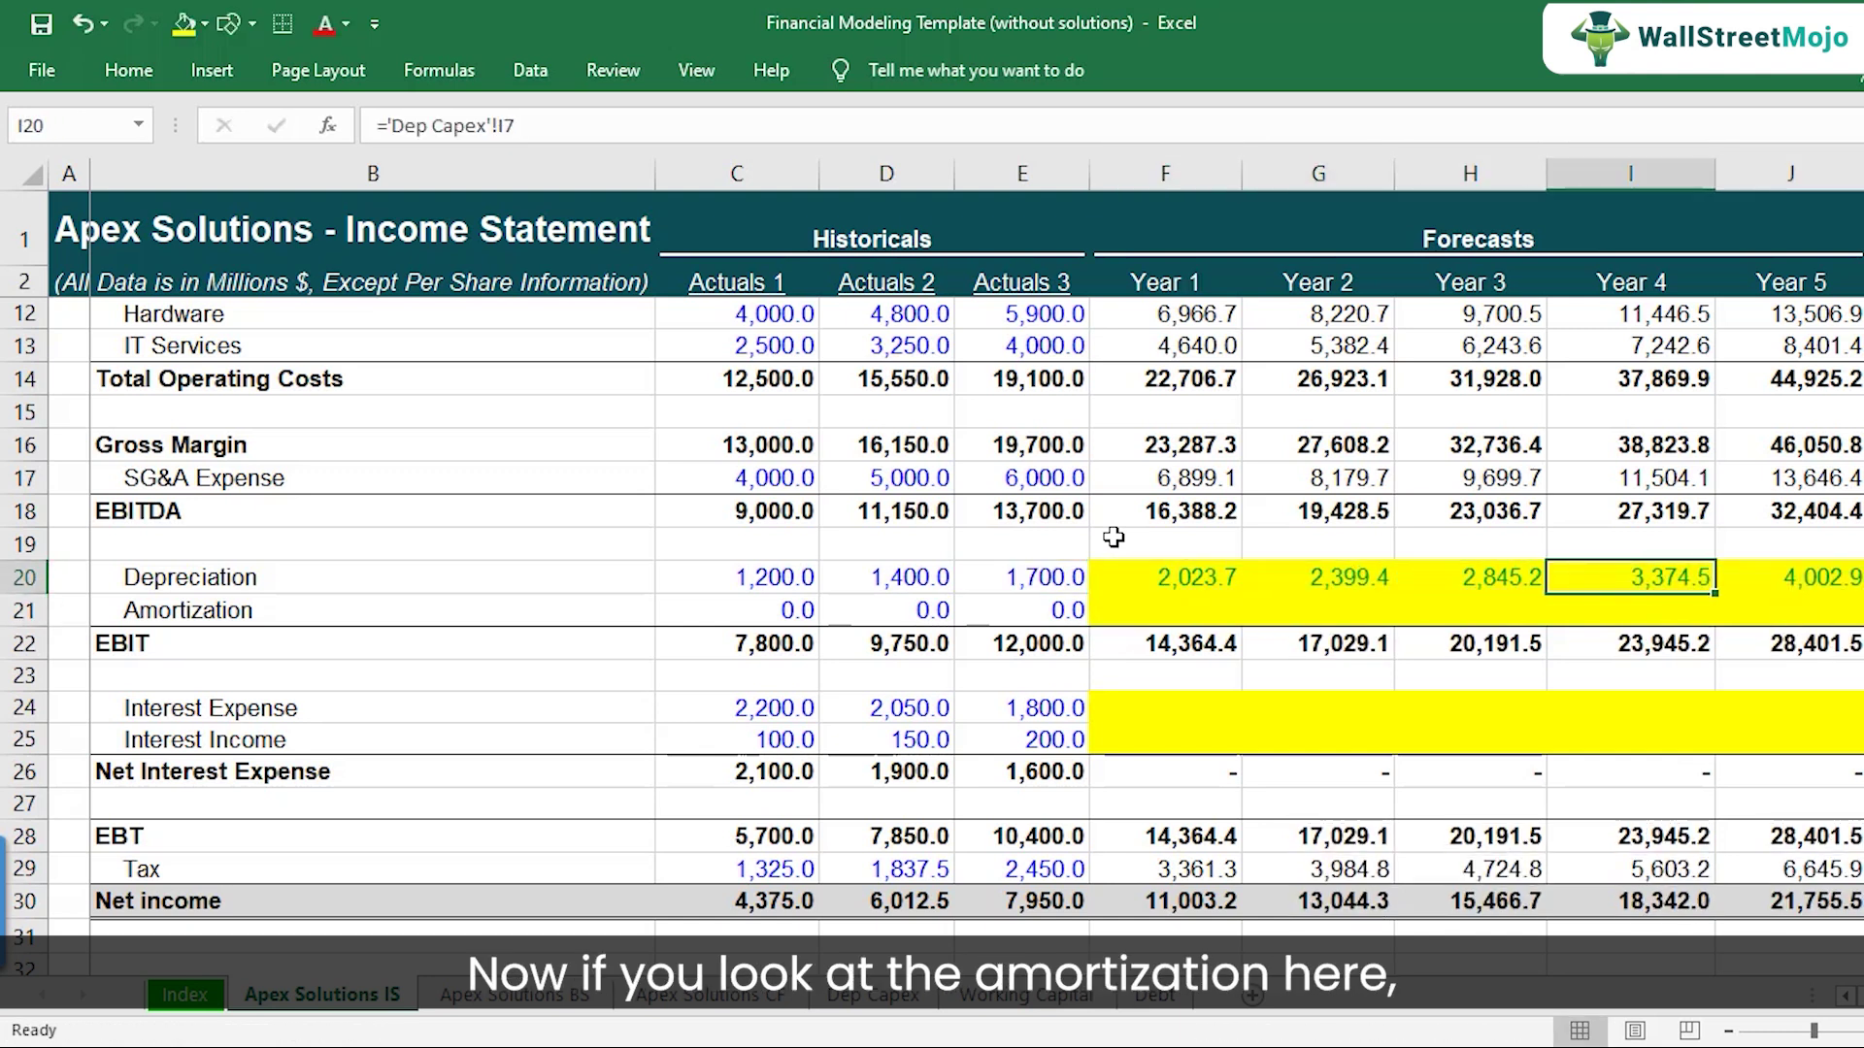
- Examine historical Amortization on the income statement and Intangible Assets on the Apex Solutions BS sheet, and return to the income statement
key("Left")
key("Left")
key("Left")
key("Down")
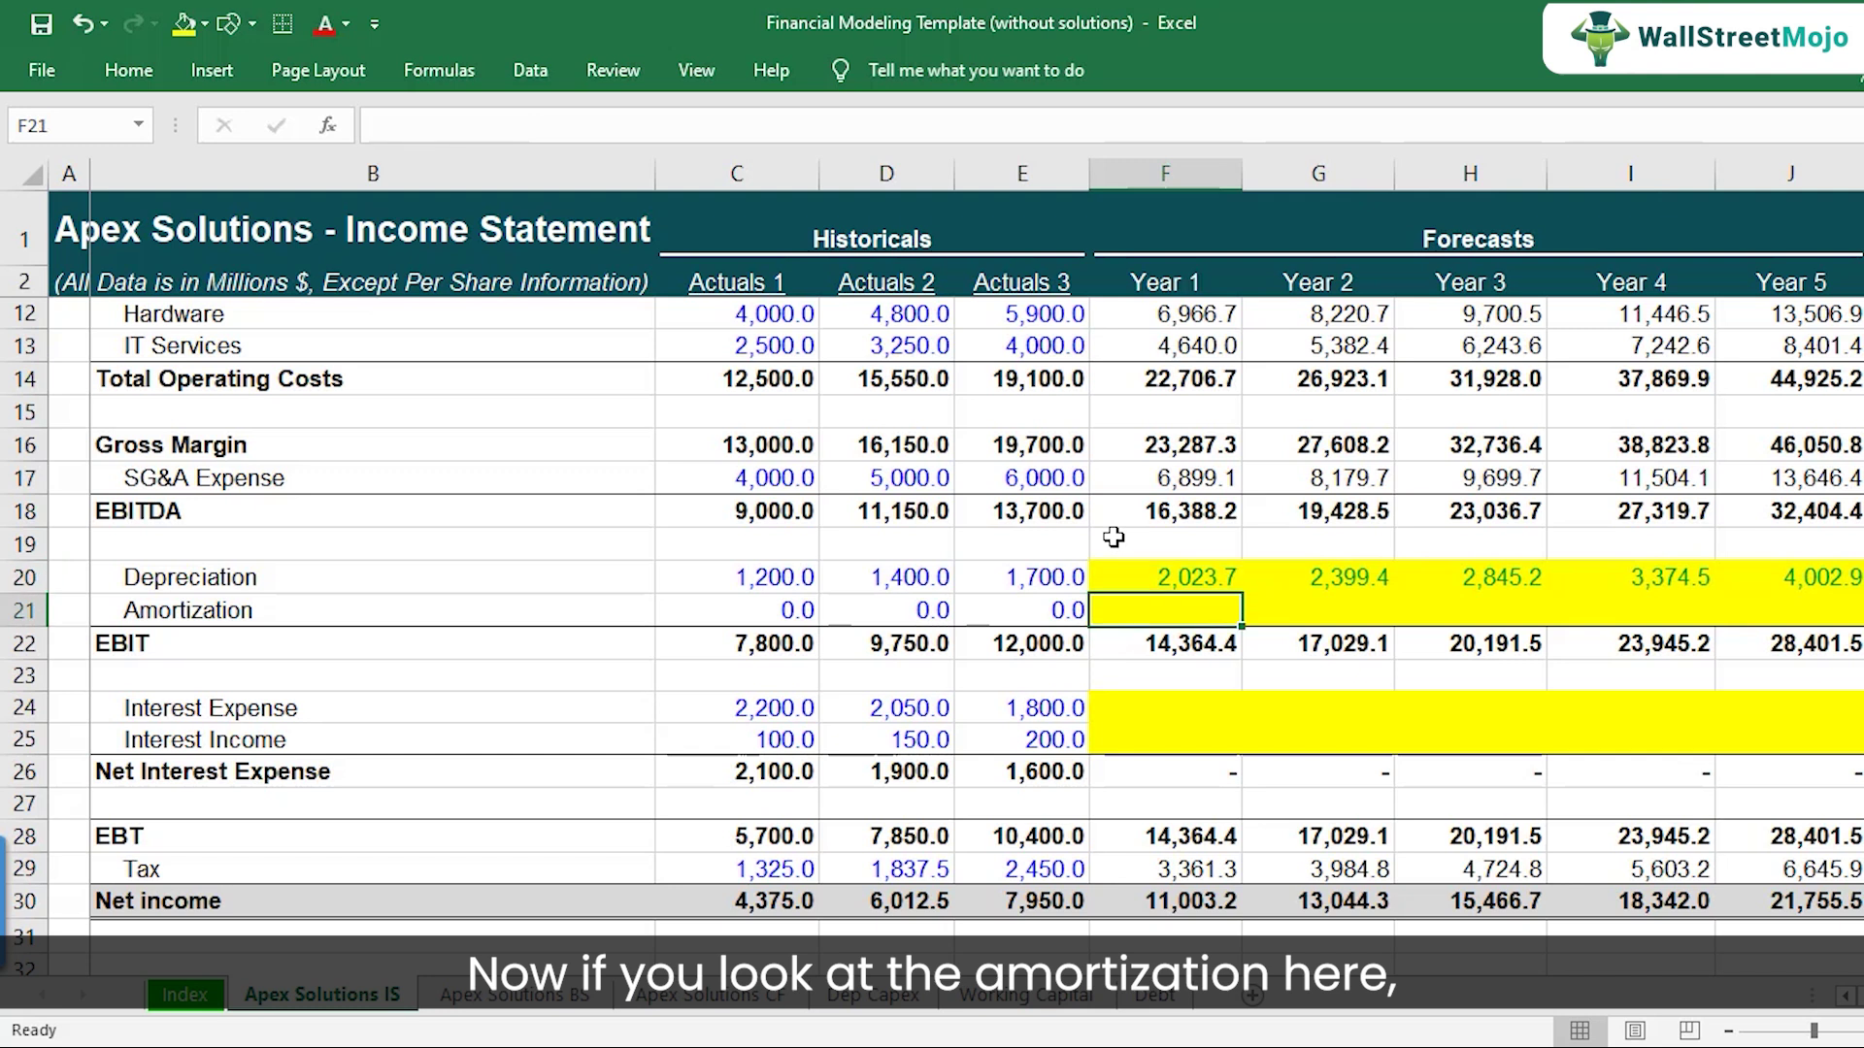
key("Left")
key("shift+Left")
key("shift+Left")
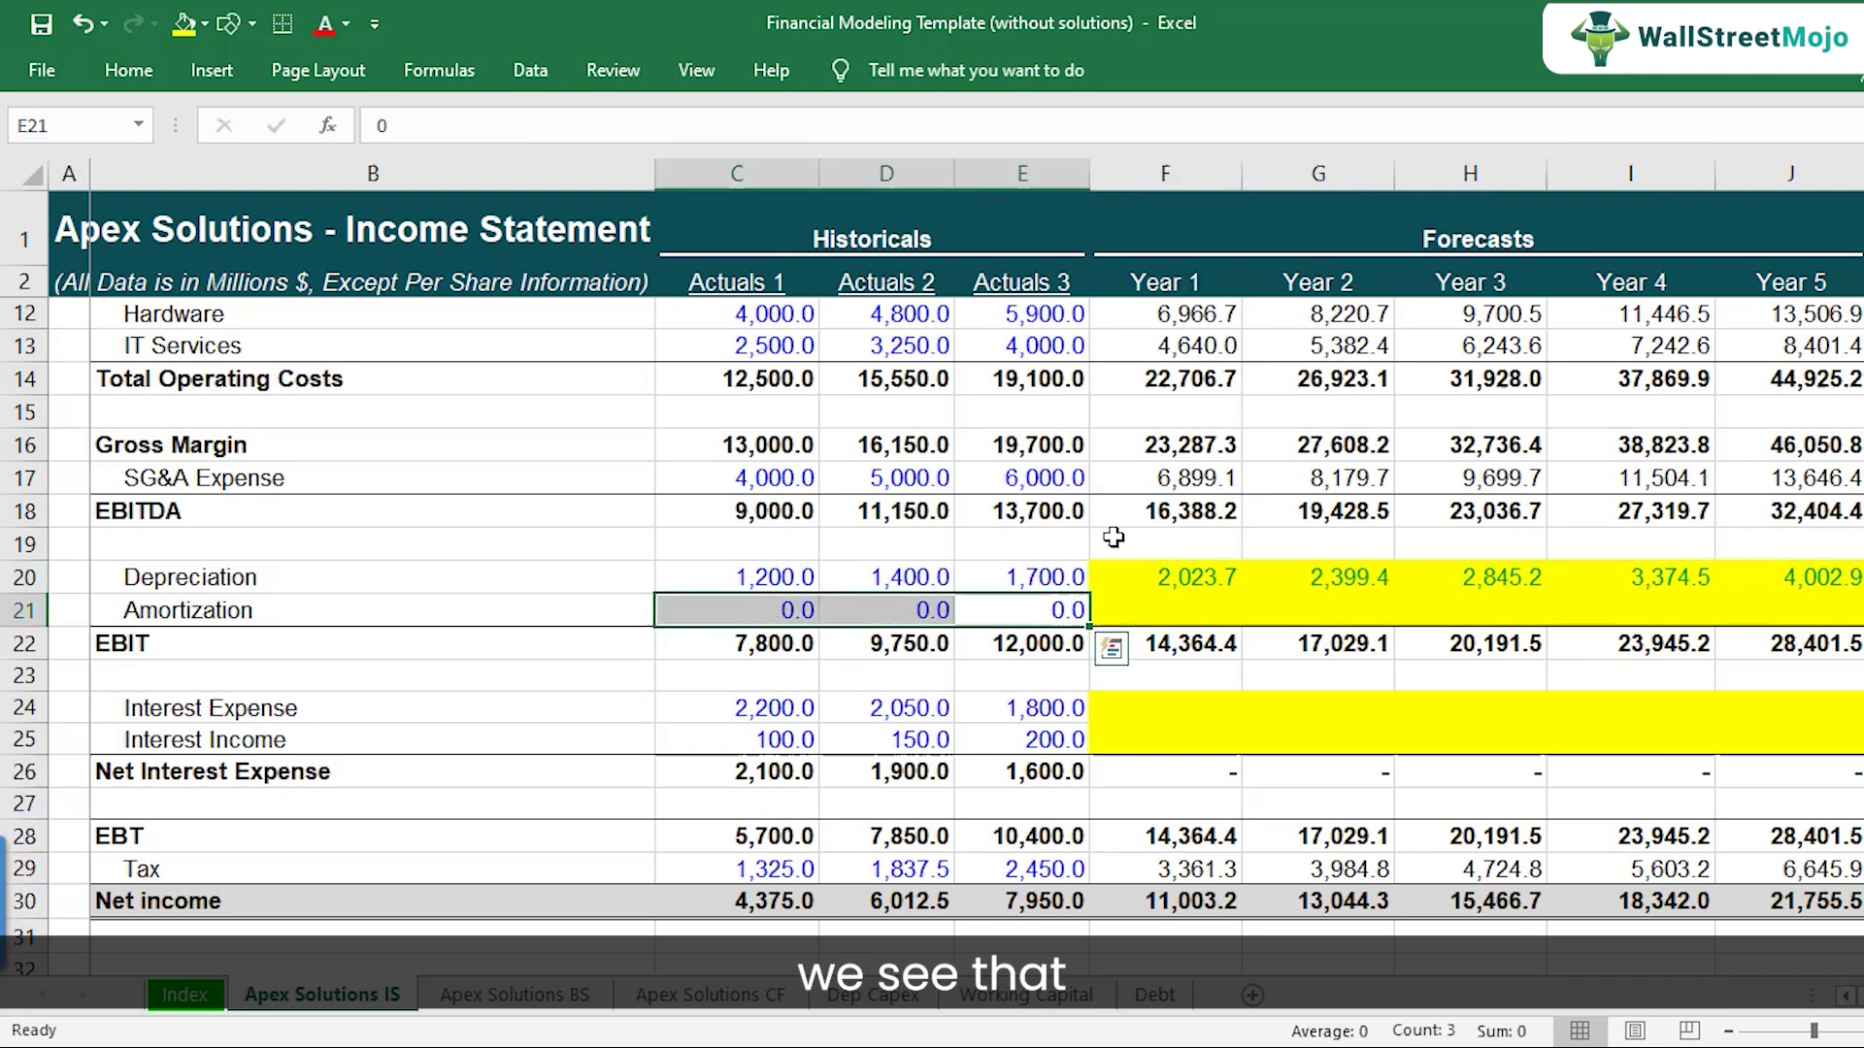
left_click(500, 994)
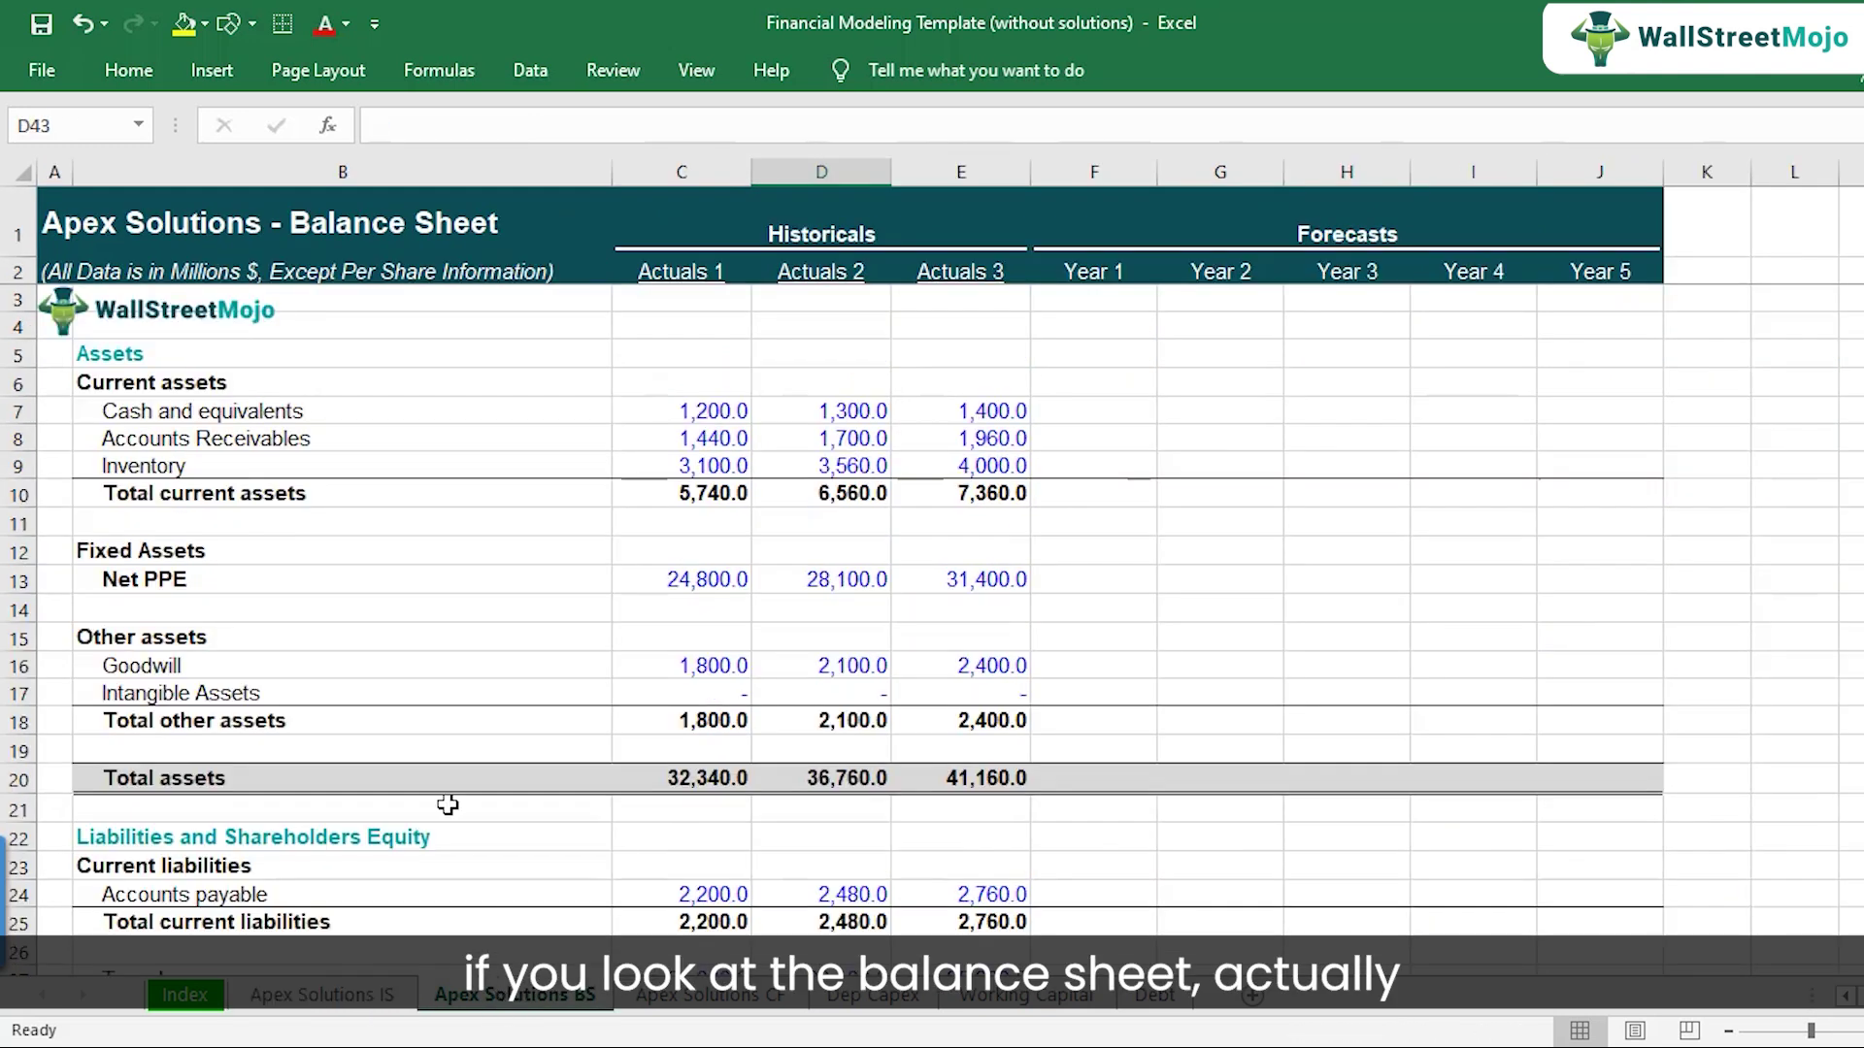
left_click(224, 573)
left_click(196, 695)
left_click(20, 693)
left_click(272, 695)
left_click(846, 693)
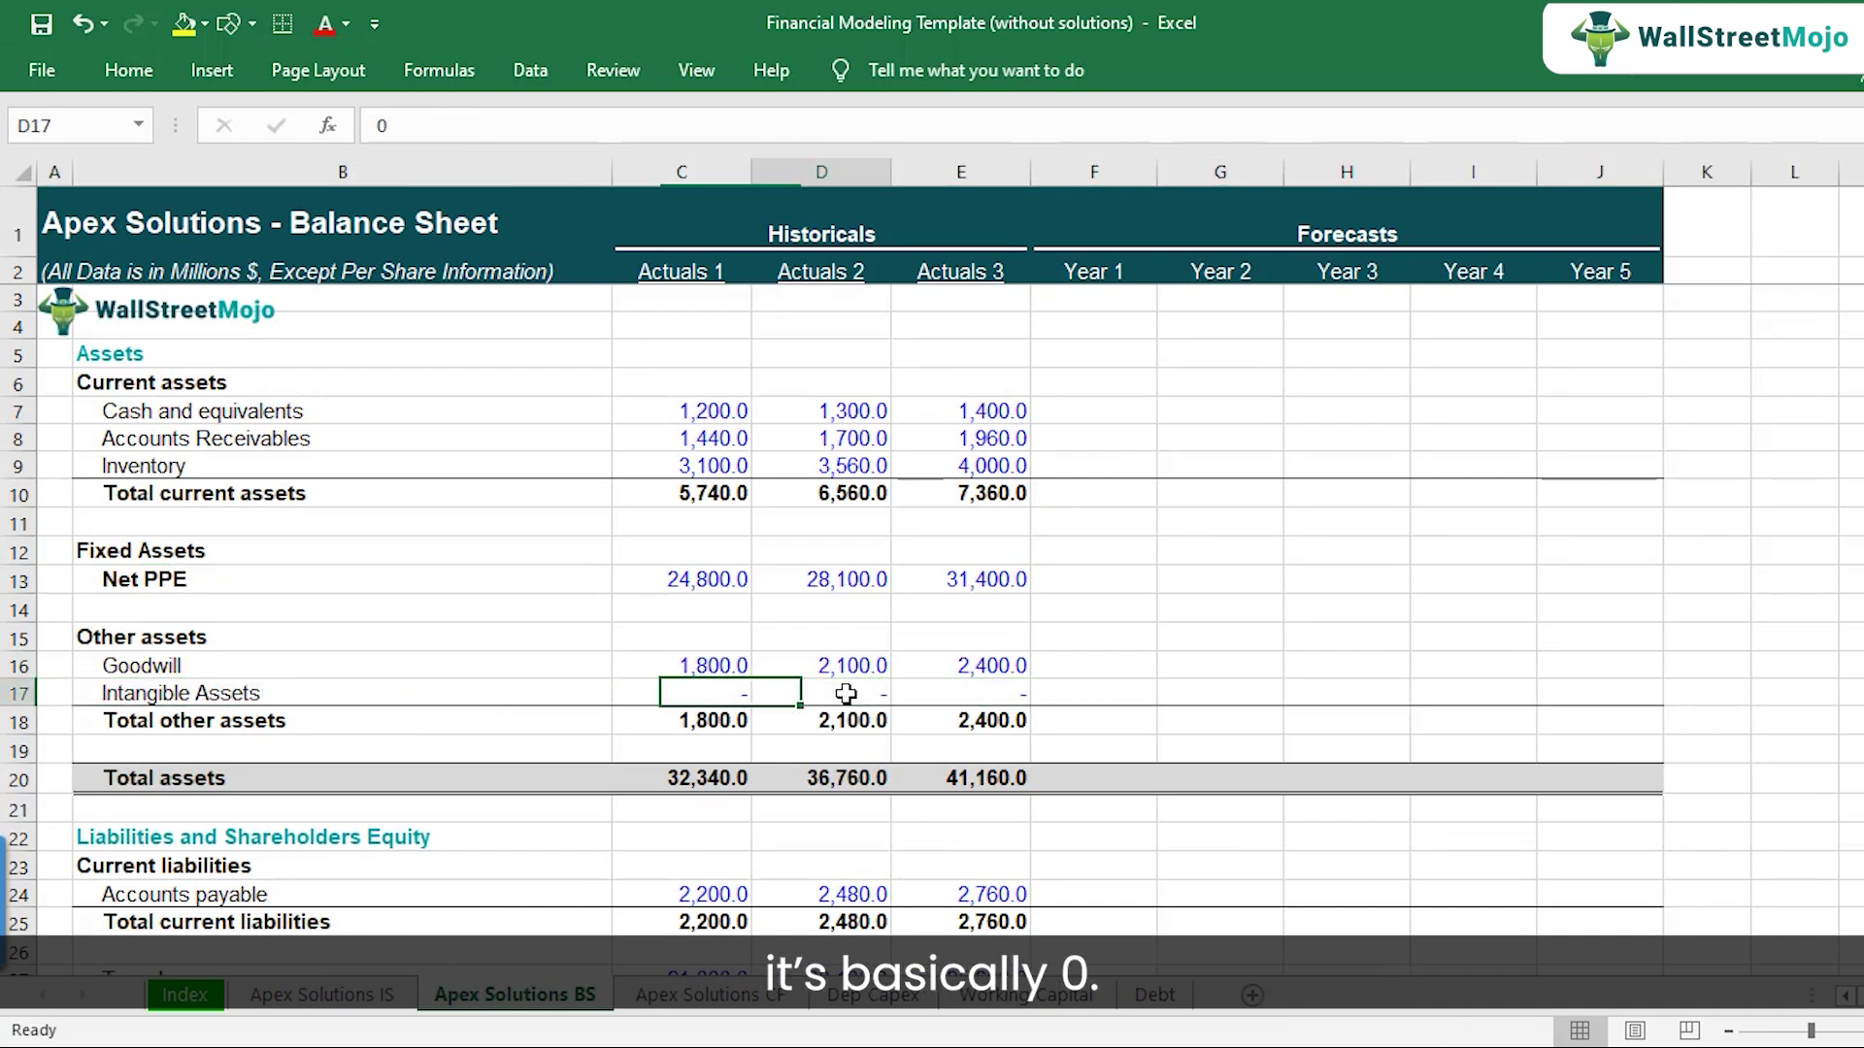
left_click(1004, 694)
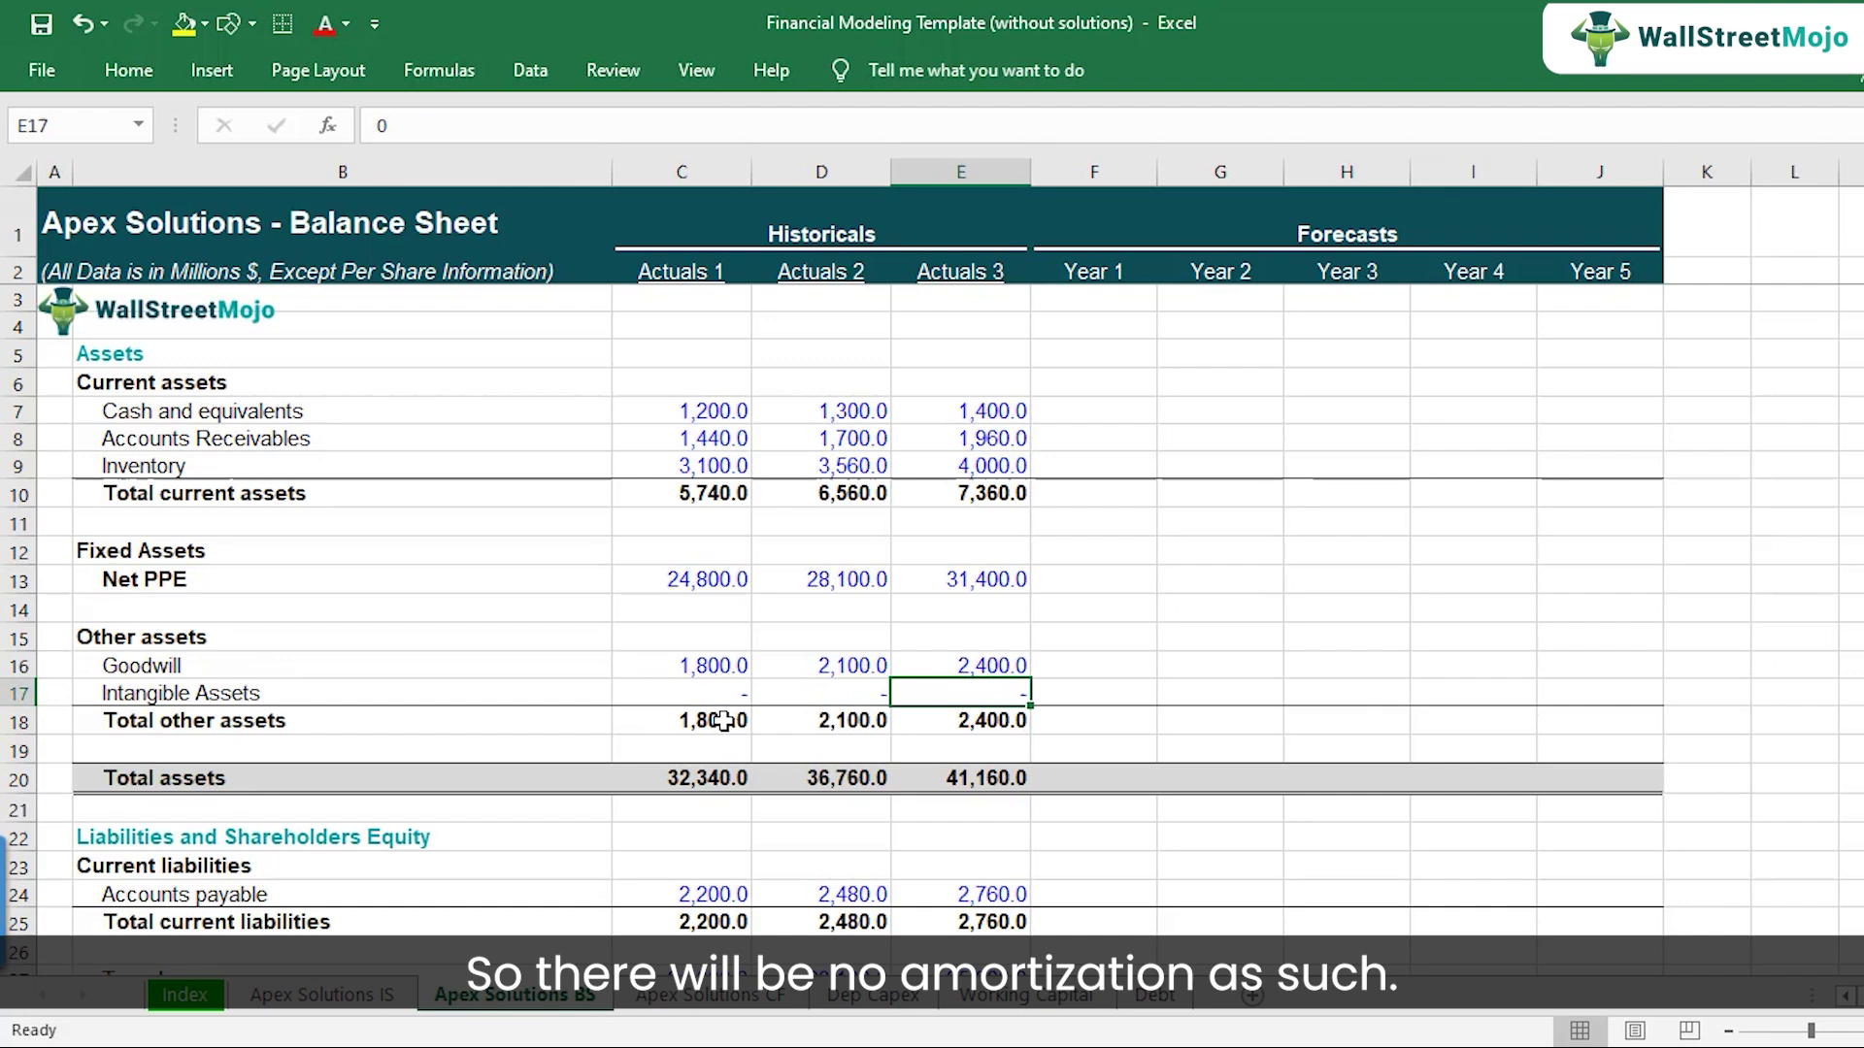
left_click(379, 997)
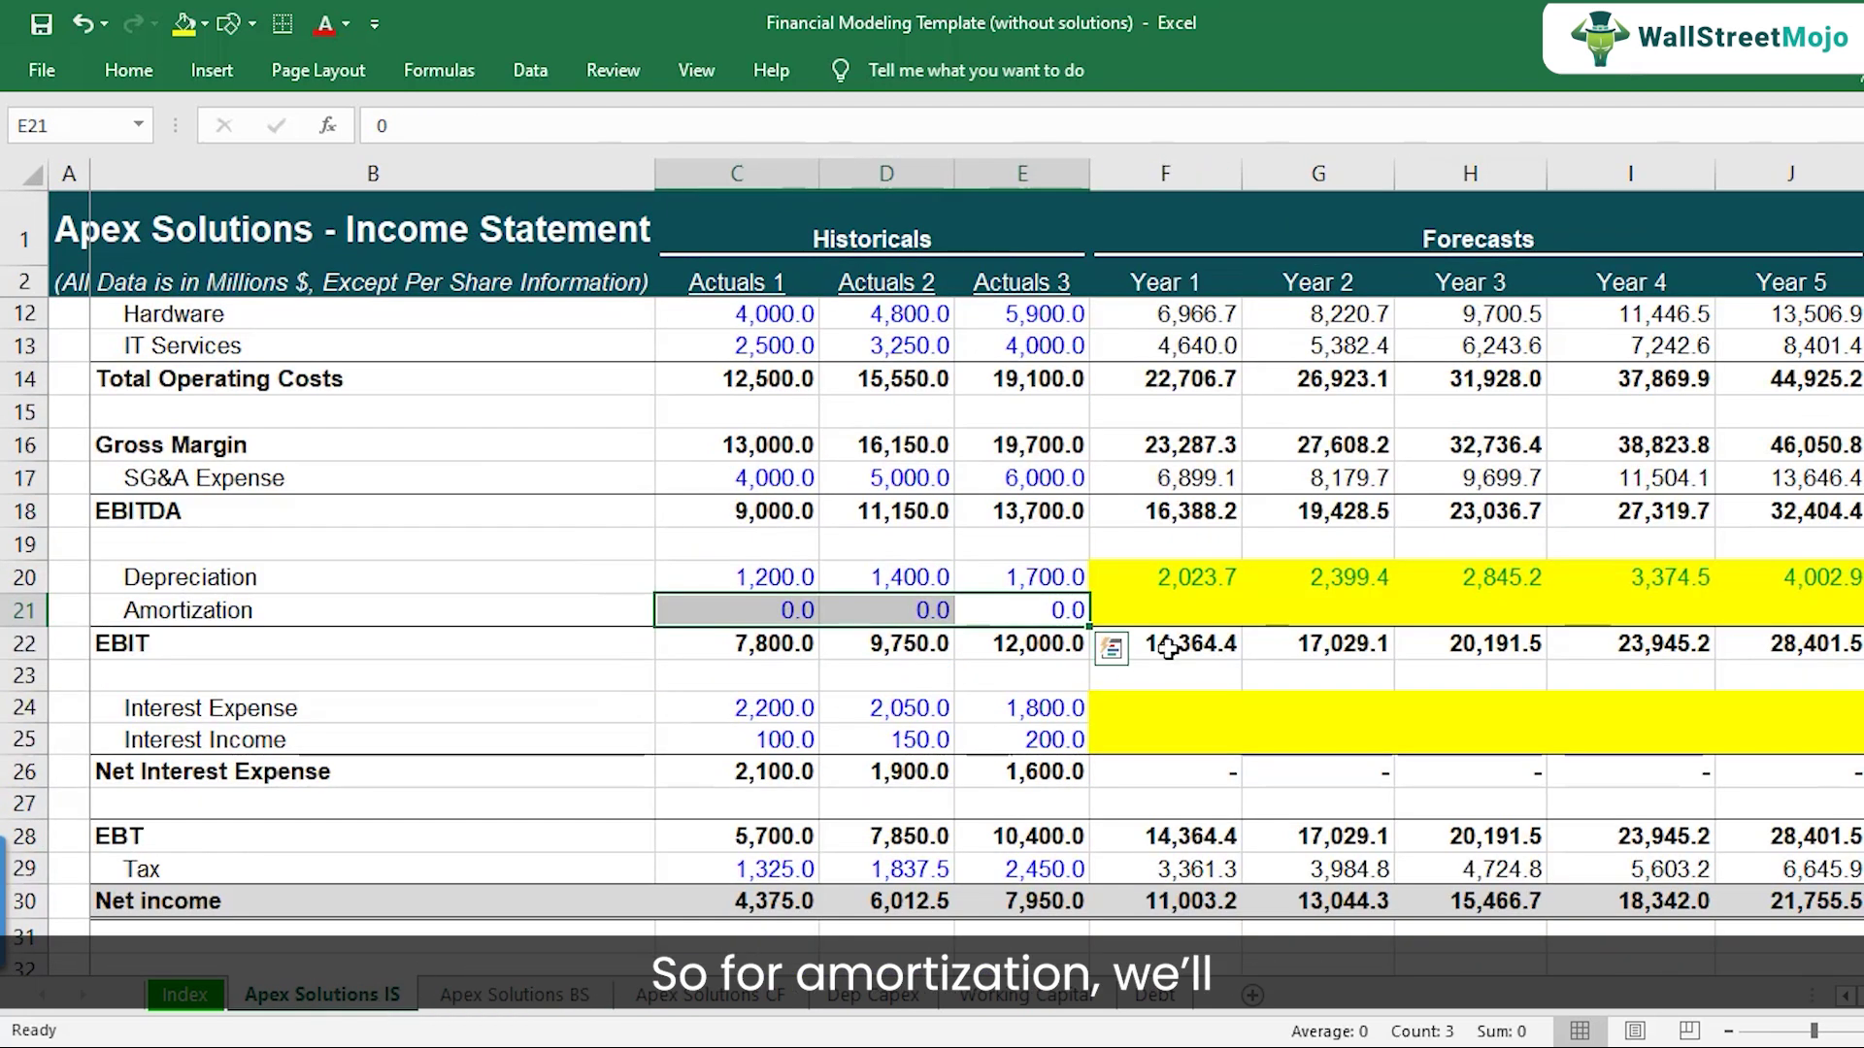
- Enter 0 as the forecast Amortization for Years 1 to 3 in F21:H21
left_click(1170, 617)
type("0")
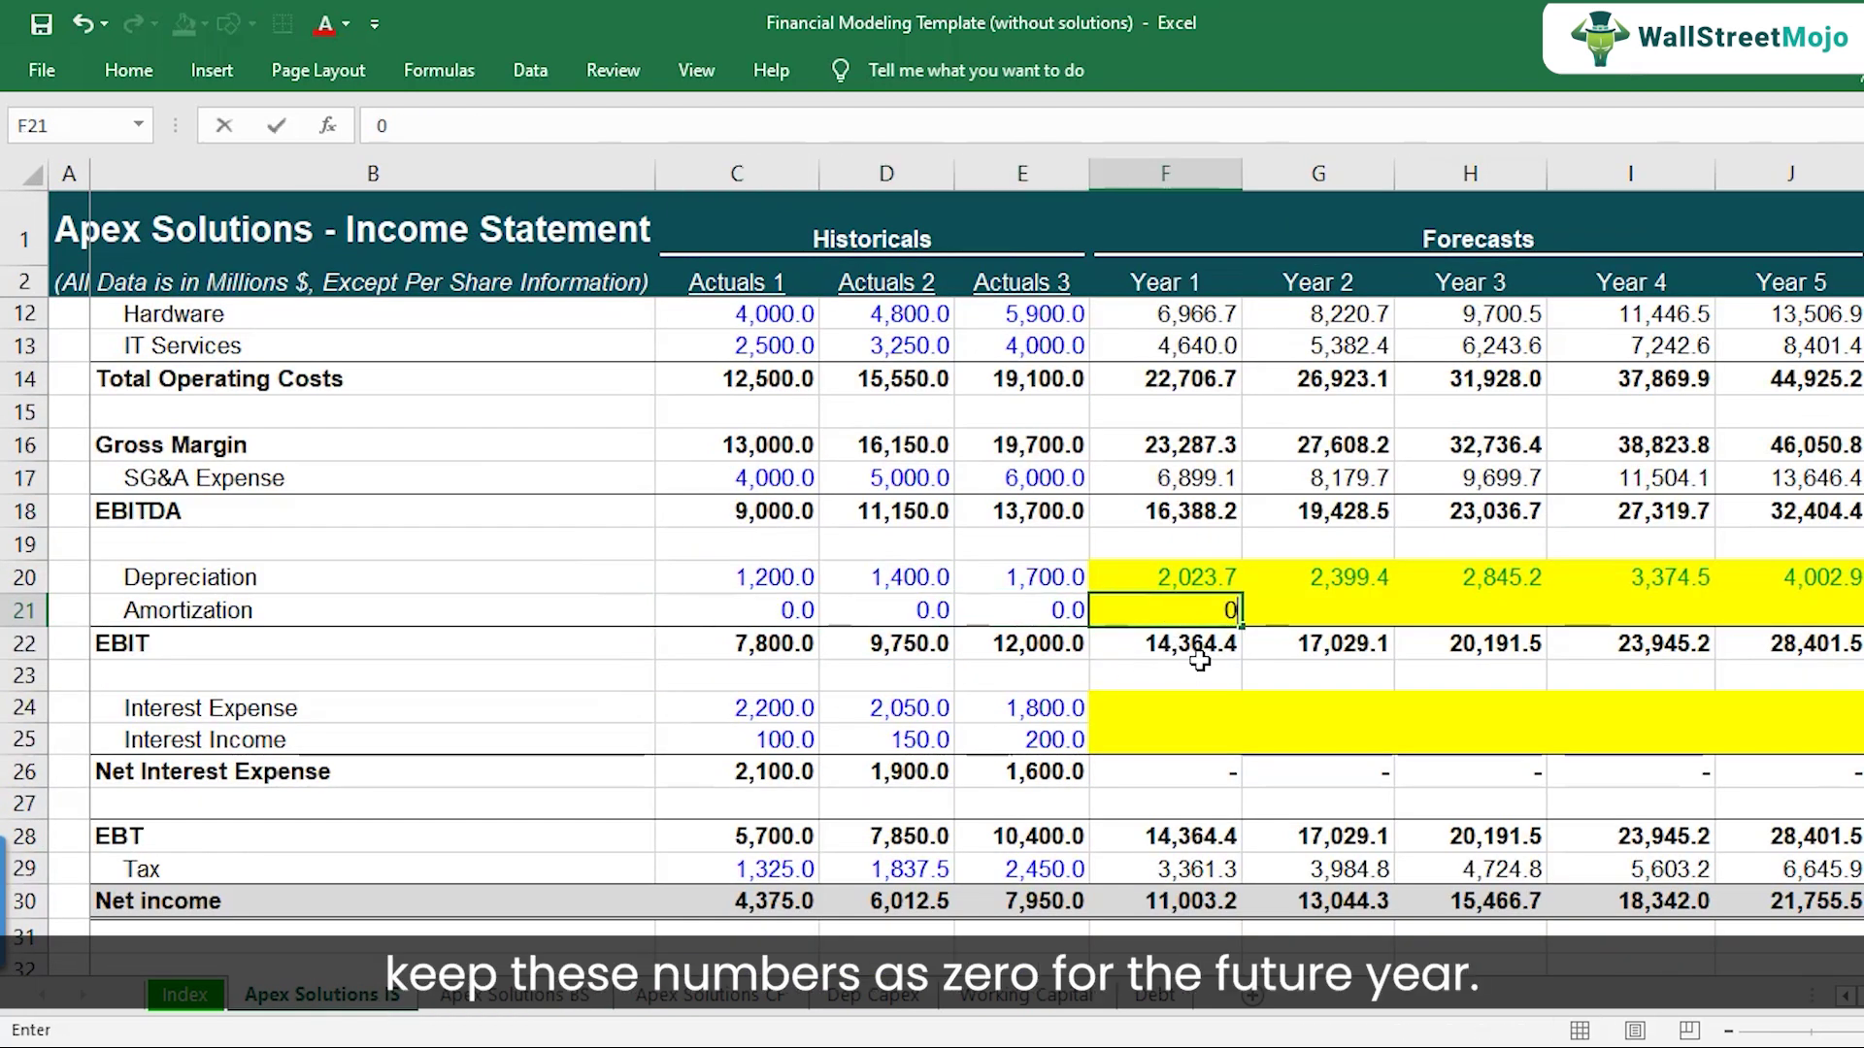
key("Tab")
type("0")
key("Tab")
type("0")
key("shift+Tab")
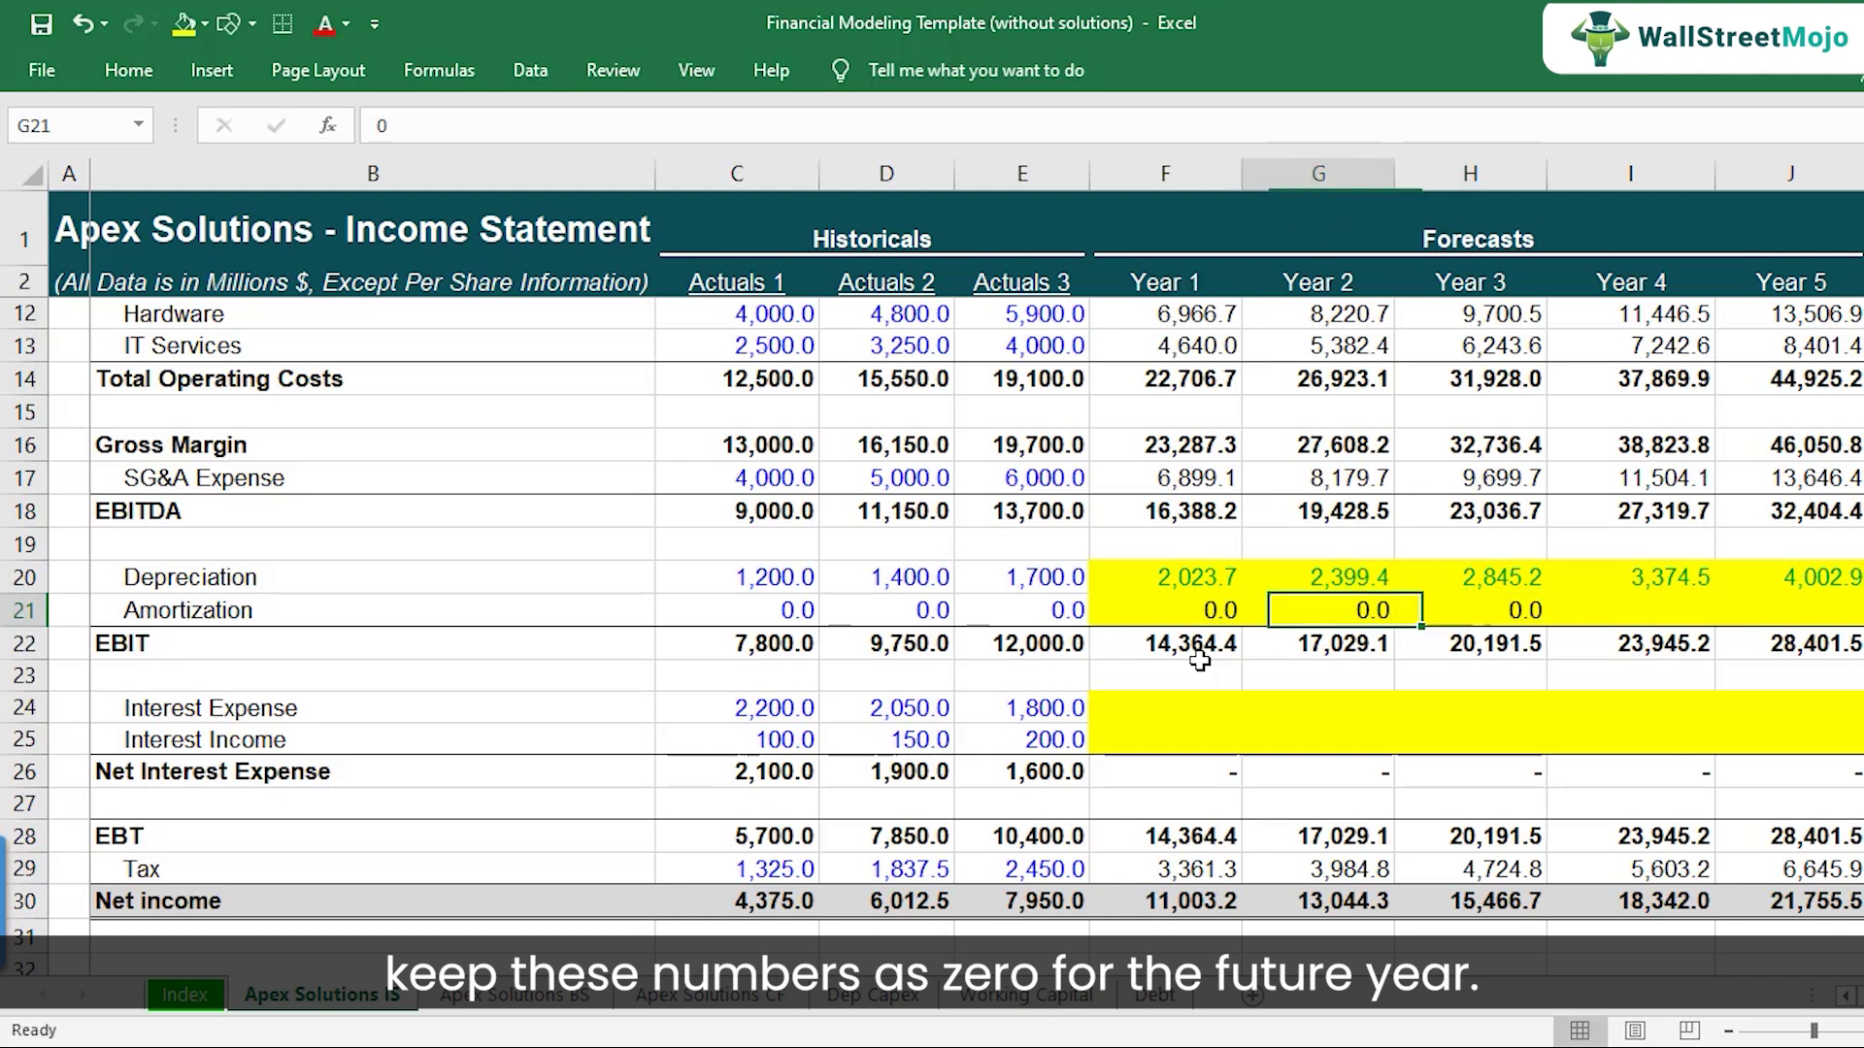
- Copy the Actuals 3 Amortization cell E21, with its formatting, to all forecast years in F21:J21
key("Left")
key("Left")
key("ctrl+c")
key("Right")
key("shift+Right")
key("shift+Right")
key("shift+Right")
key("shift+Right")
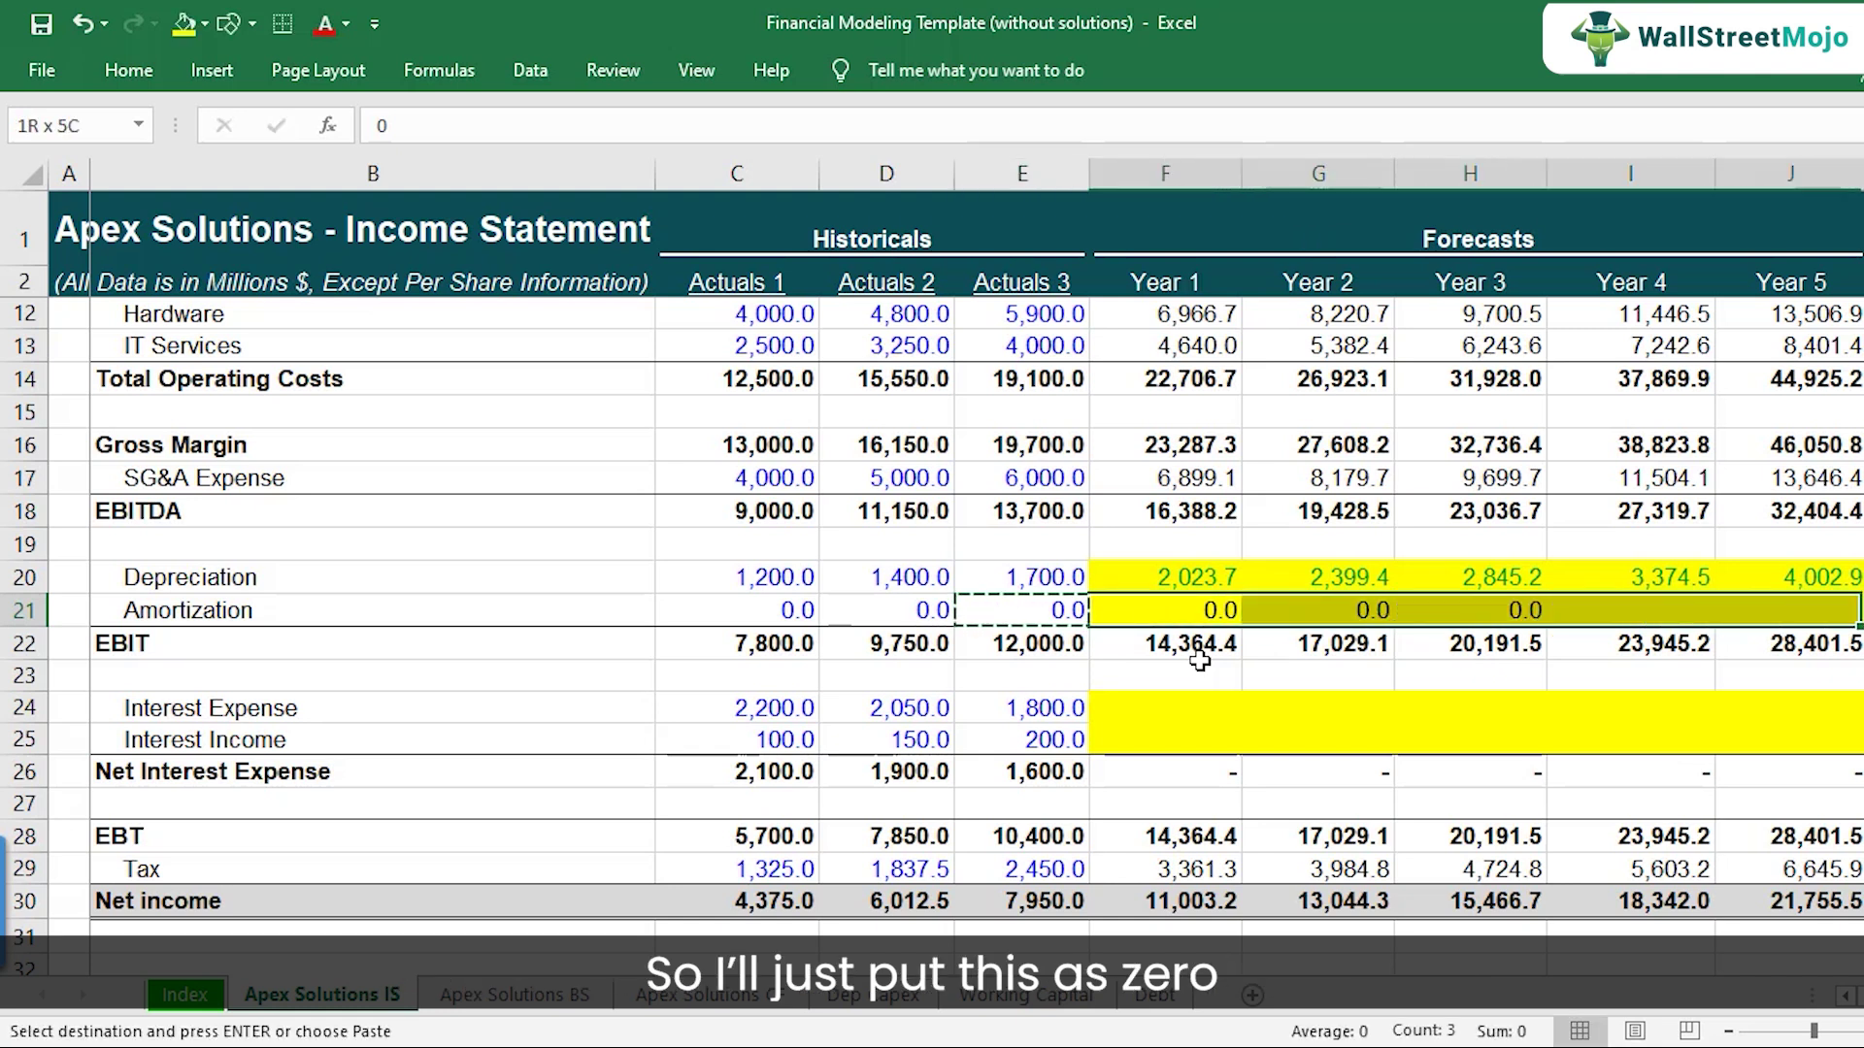
key("ctrl+v")
- Remove the yellow fill from the forecast Depreciation cells F20:J20
key("Up")
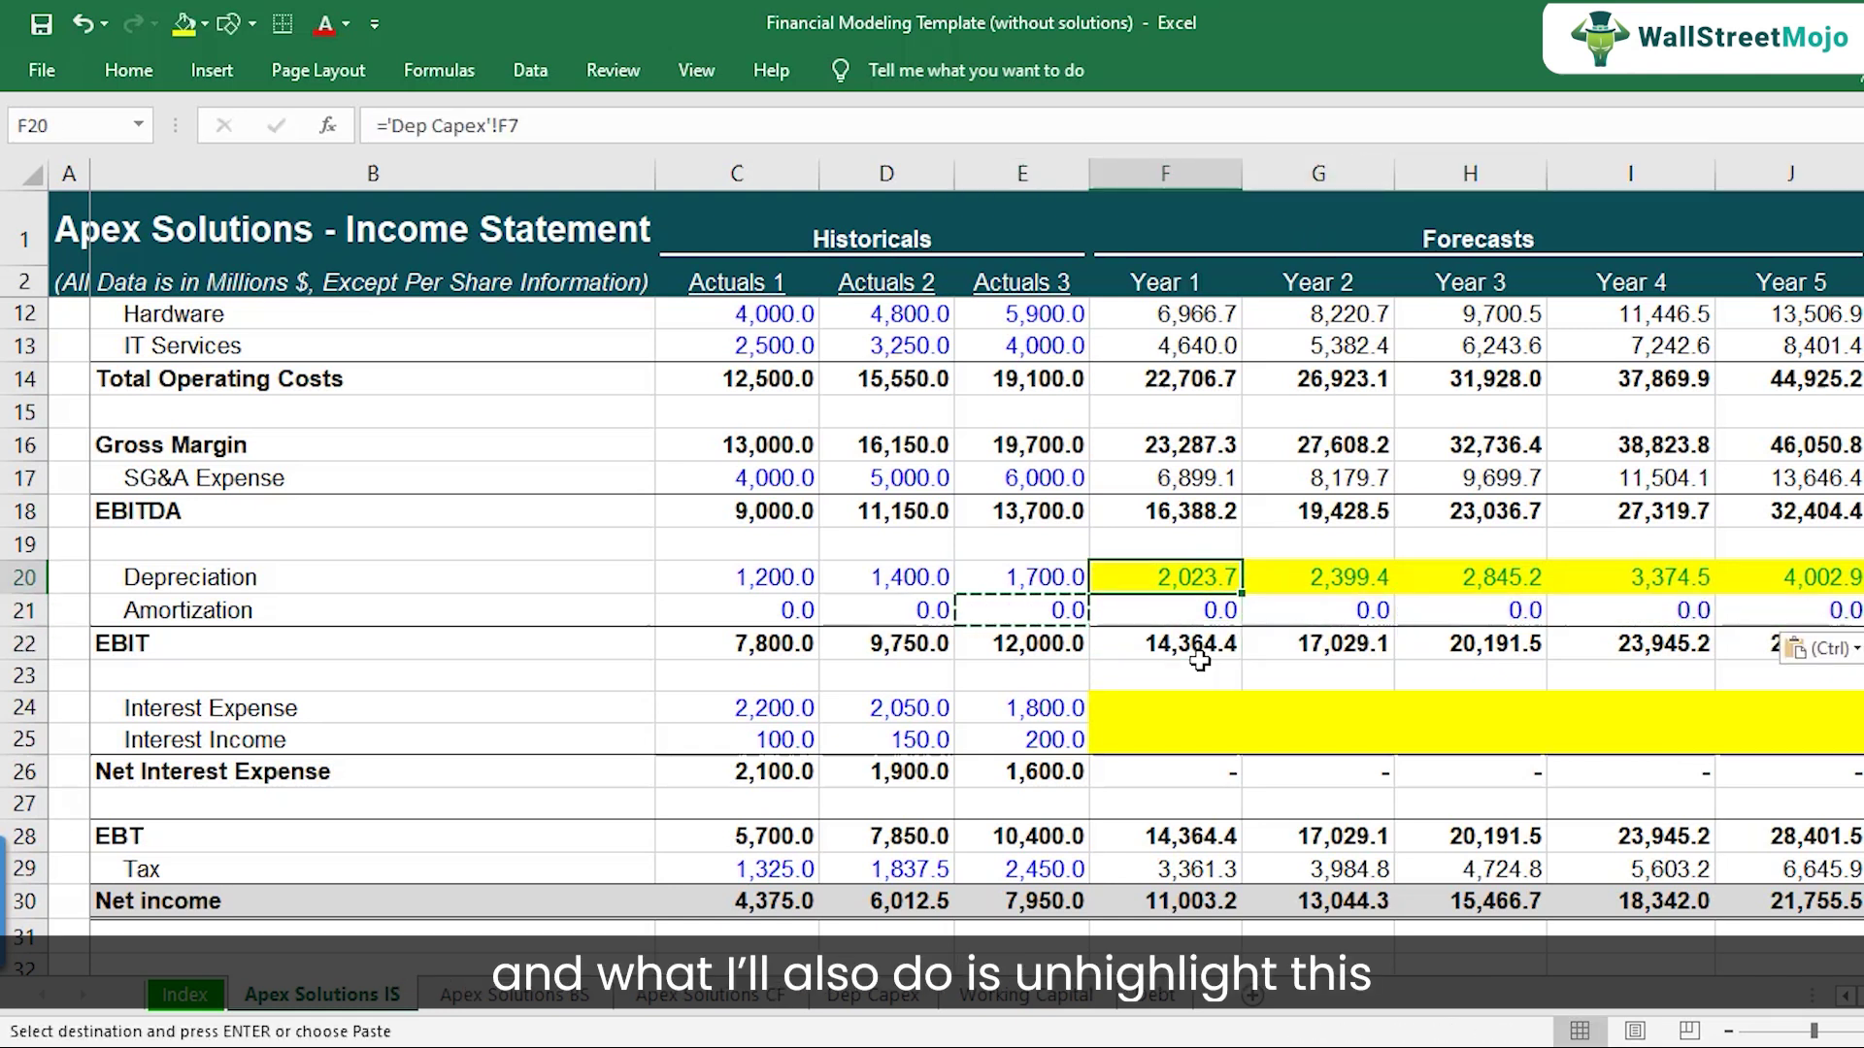
key("shift+Right")
key("shift+Right")
key("shift+Right")
key("shift+Right")
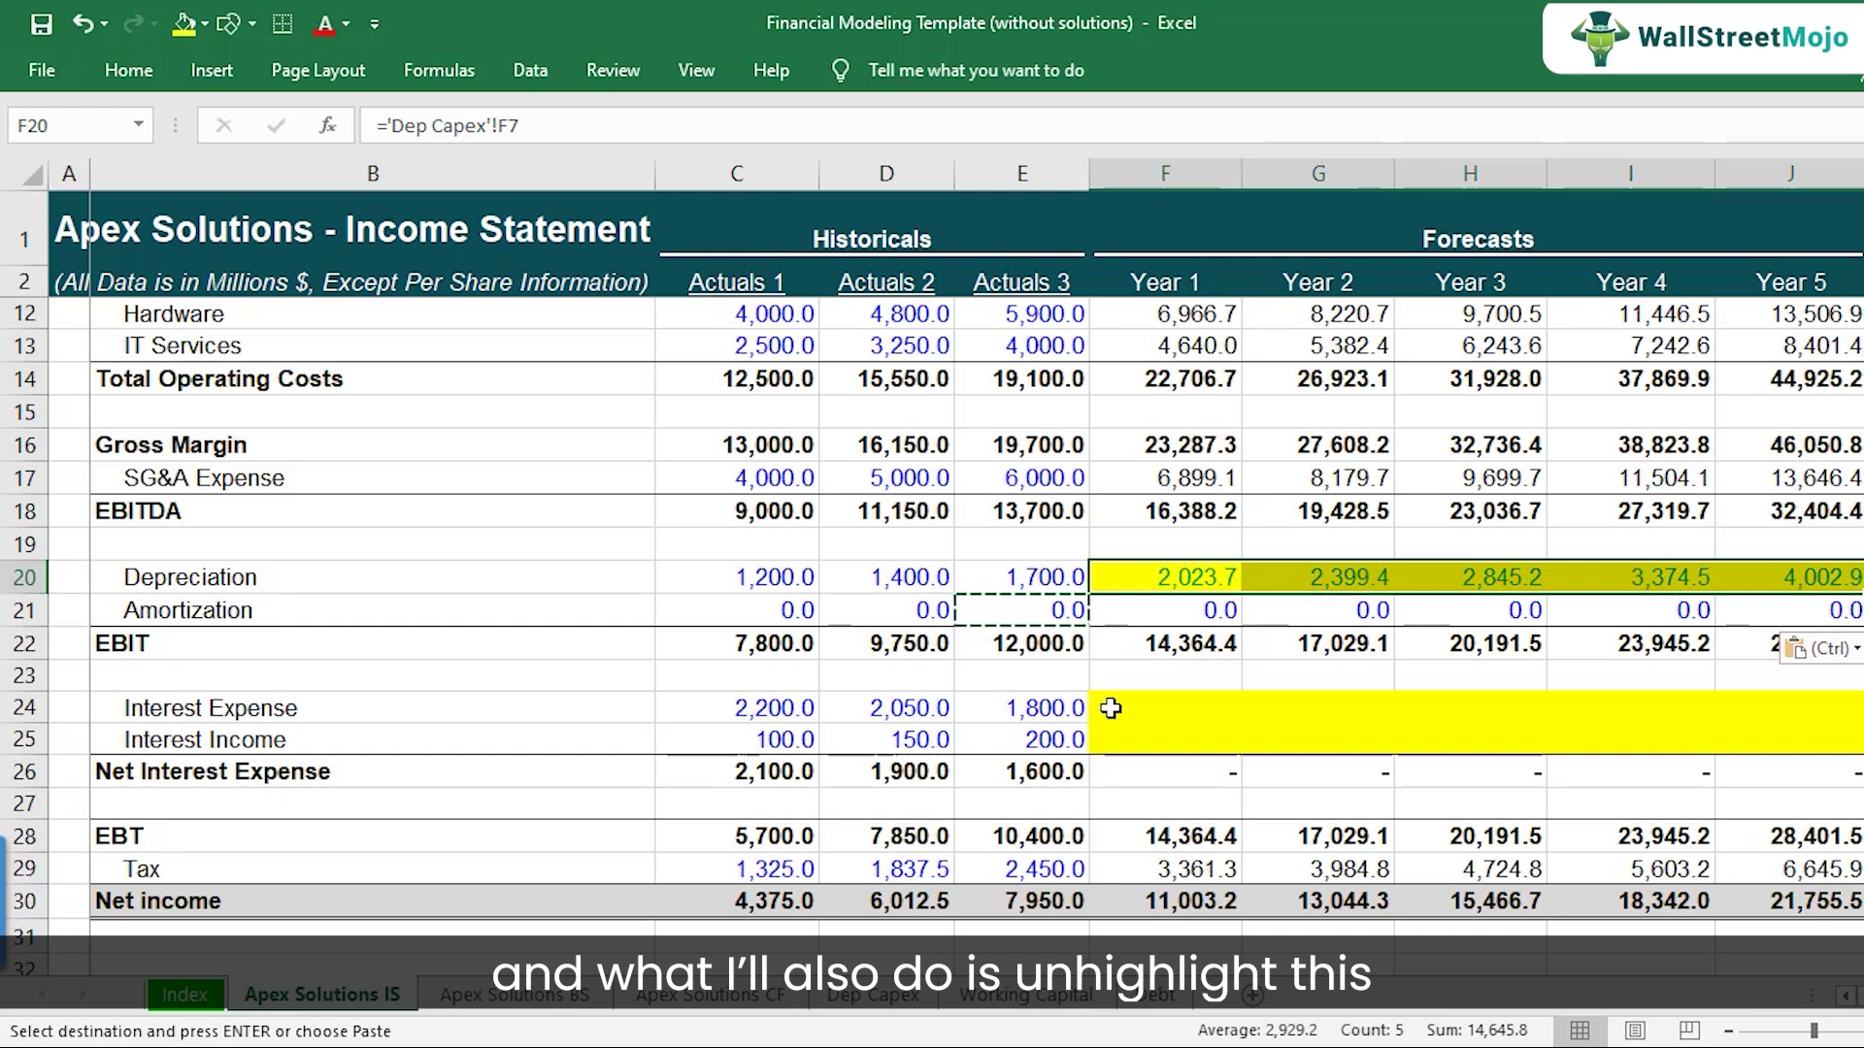
left_click(206, 24)
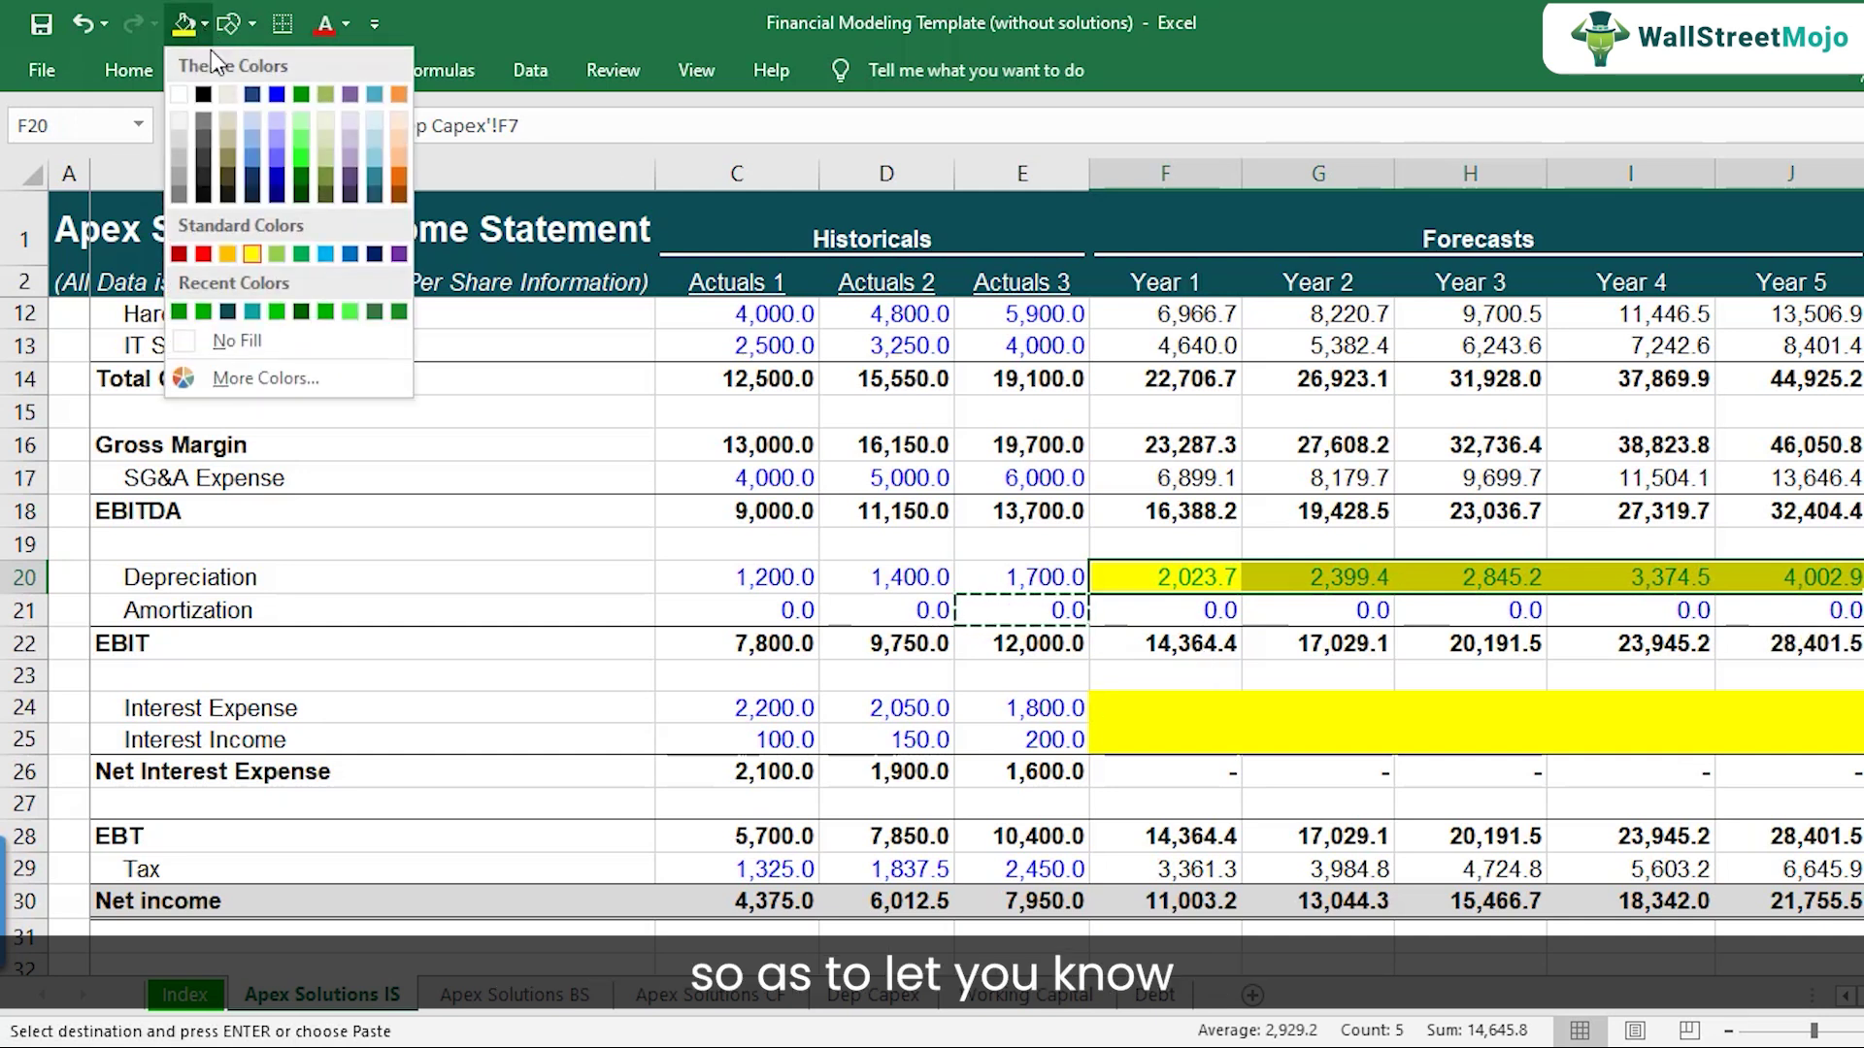
left_click(237, 338)
- Review the forecast Depreciation links in F20:J20 and their source sheet, Dep Capex
left_click(1203, 580)
left_click_drag(1204, 580, 1791, 581)
scroll(1292, 629, "up", 1)
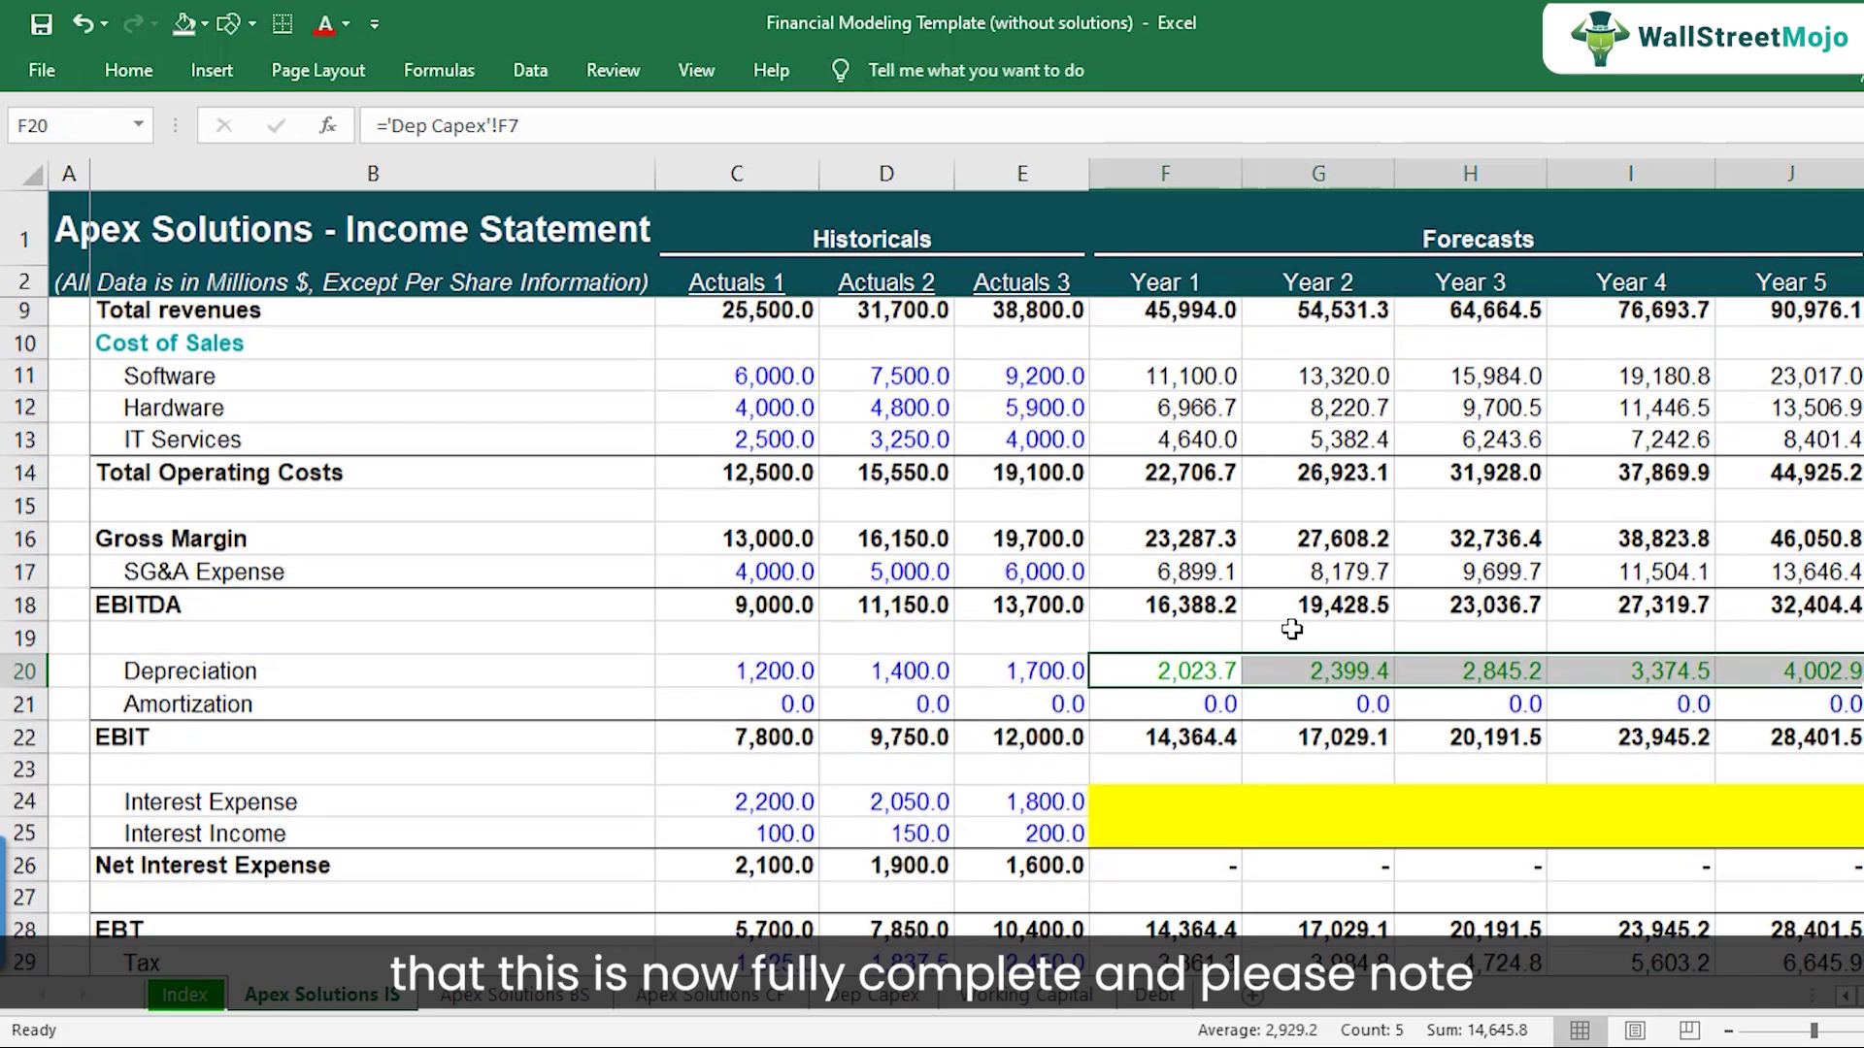
left_click(1163, 678)
double_click(1163, 680)
key("Escape")
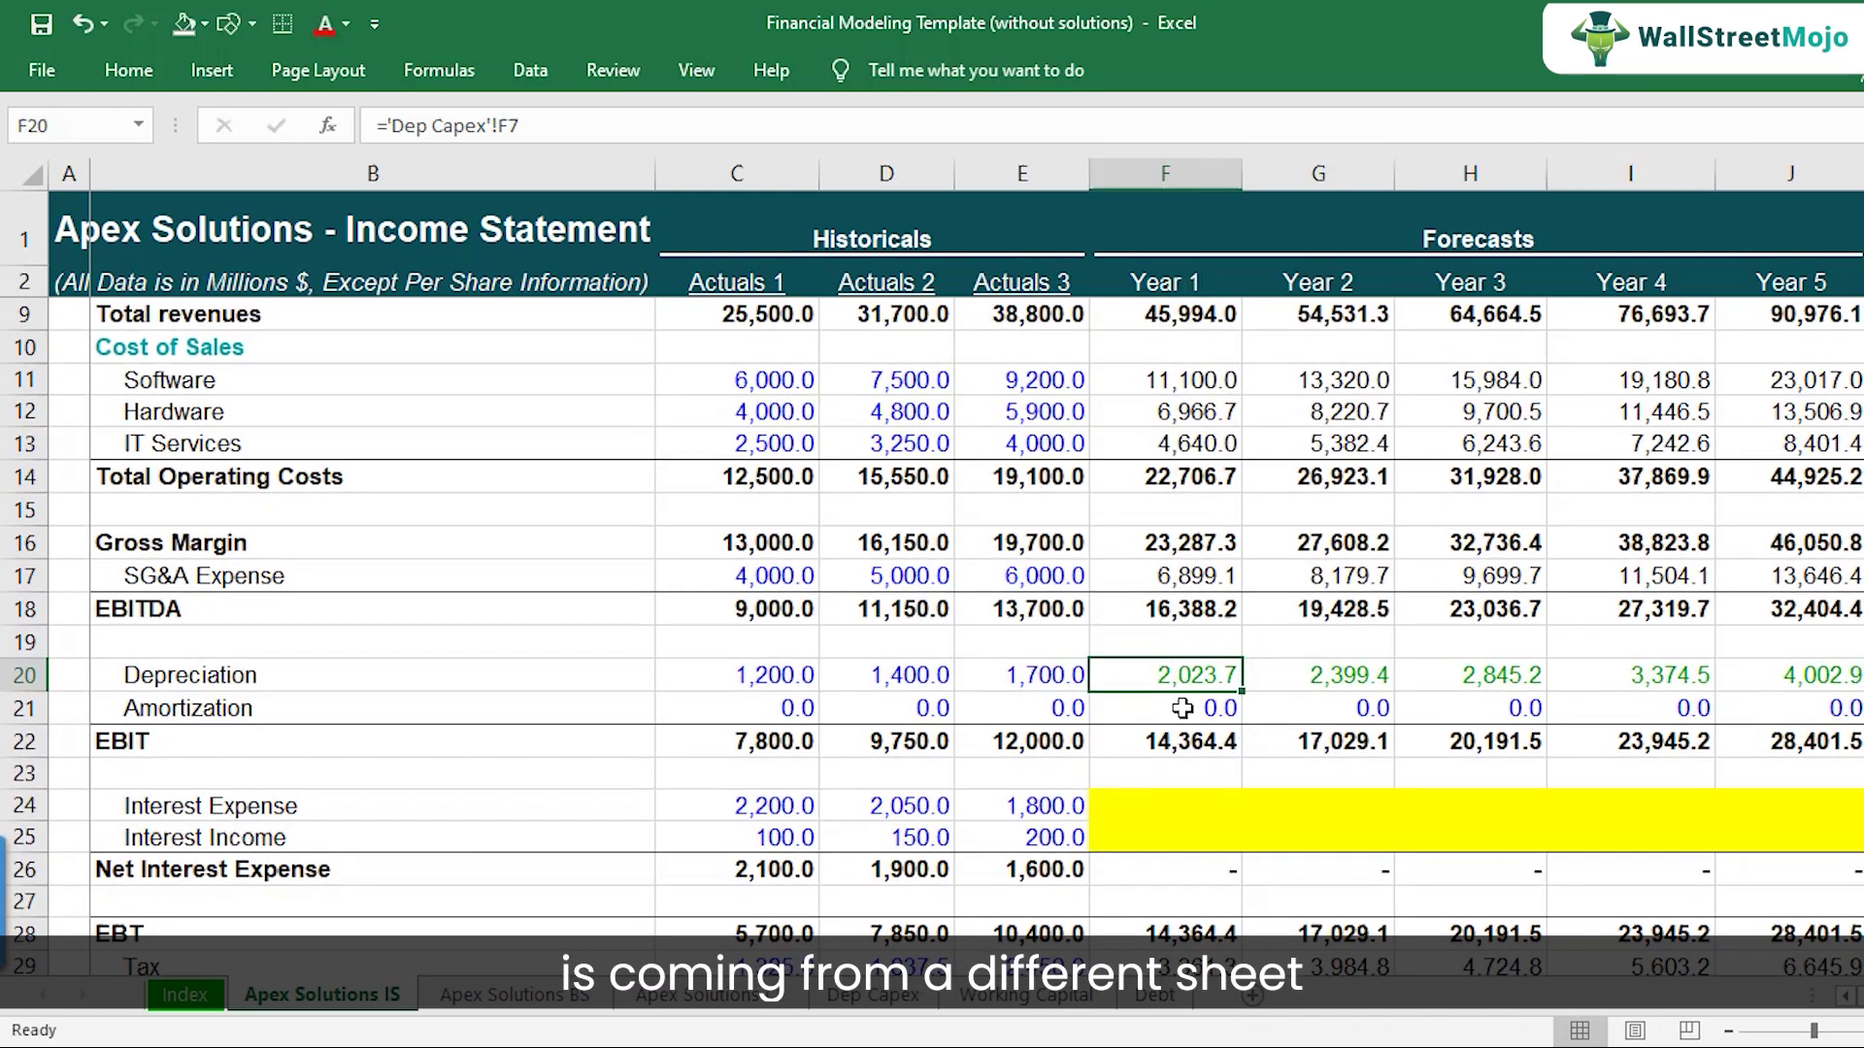
left_click(896, 1009)
left_click(394, 1008)
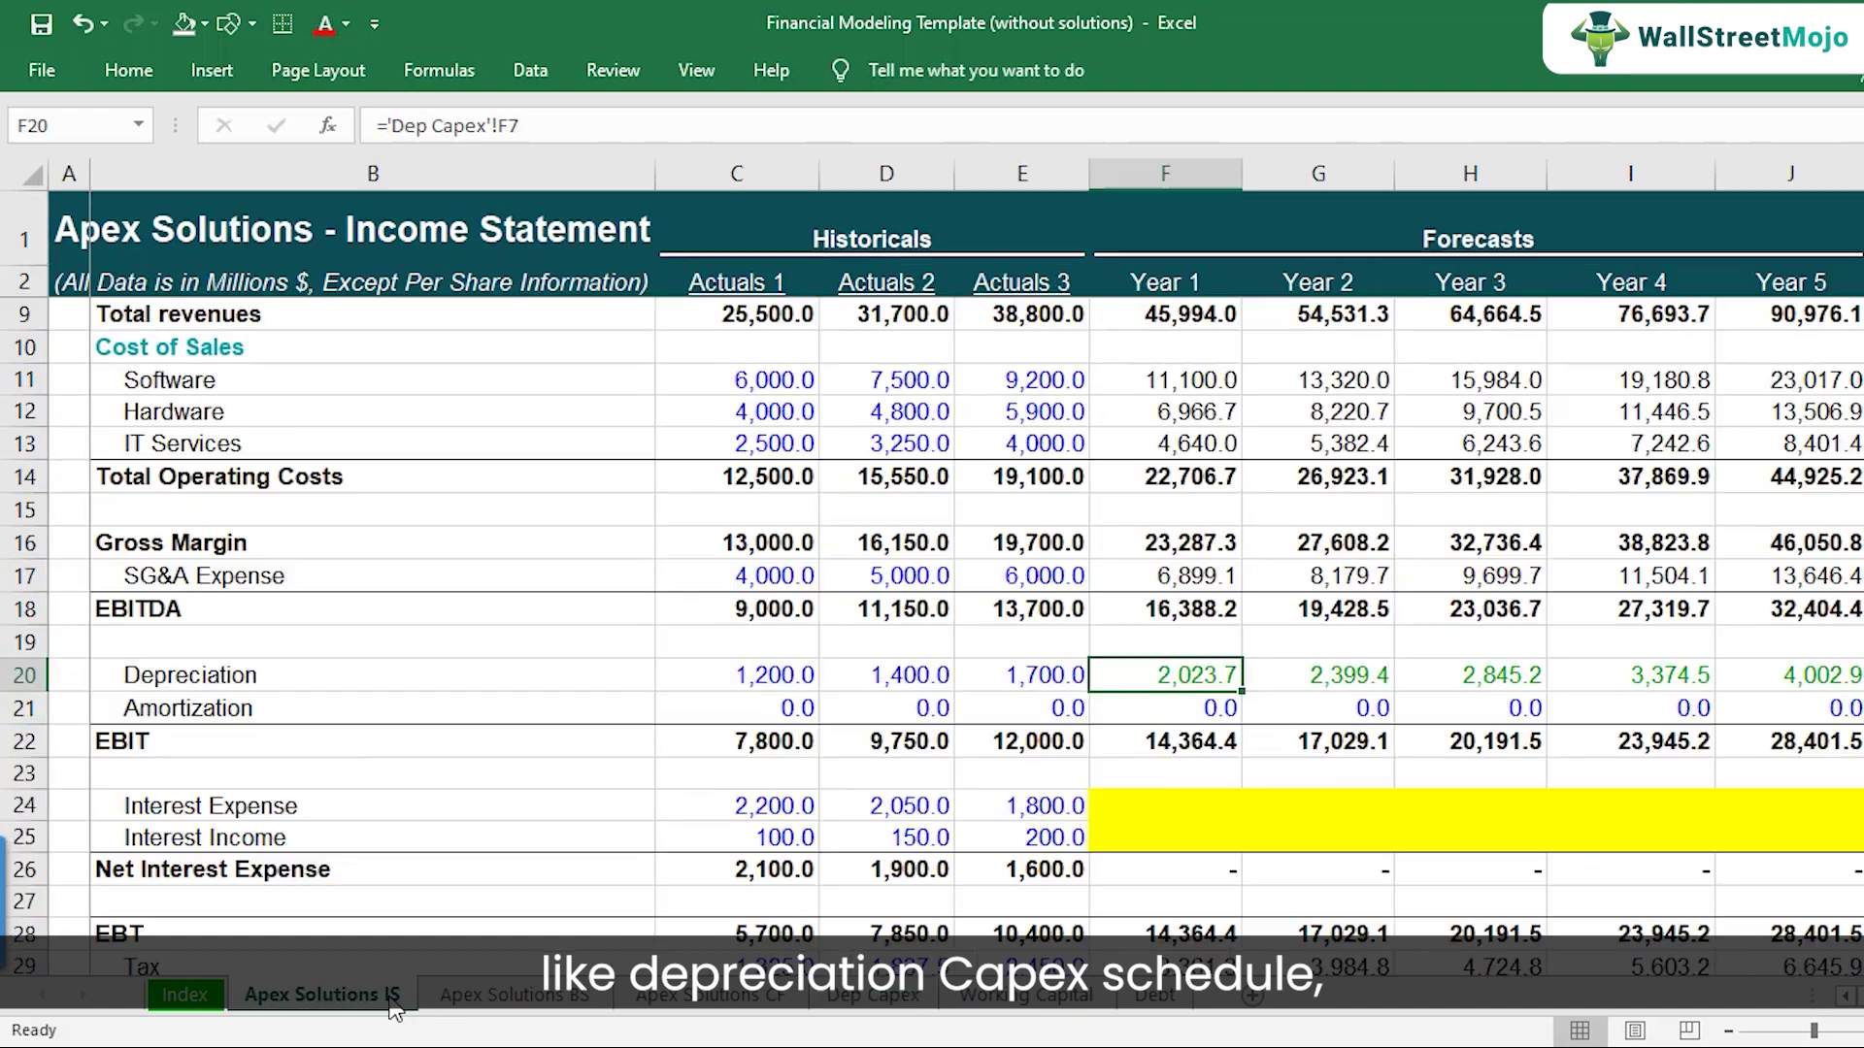
left_click_drag(1485, 675, 1650, 677)
left_click_drag(1084, 672, 1194, 670)
left_click(1194, 672)
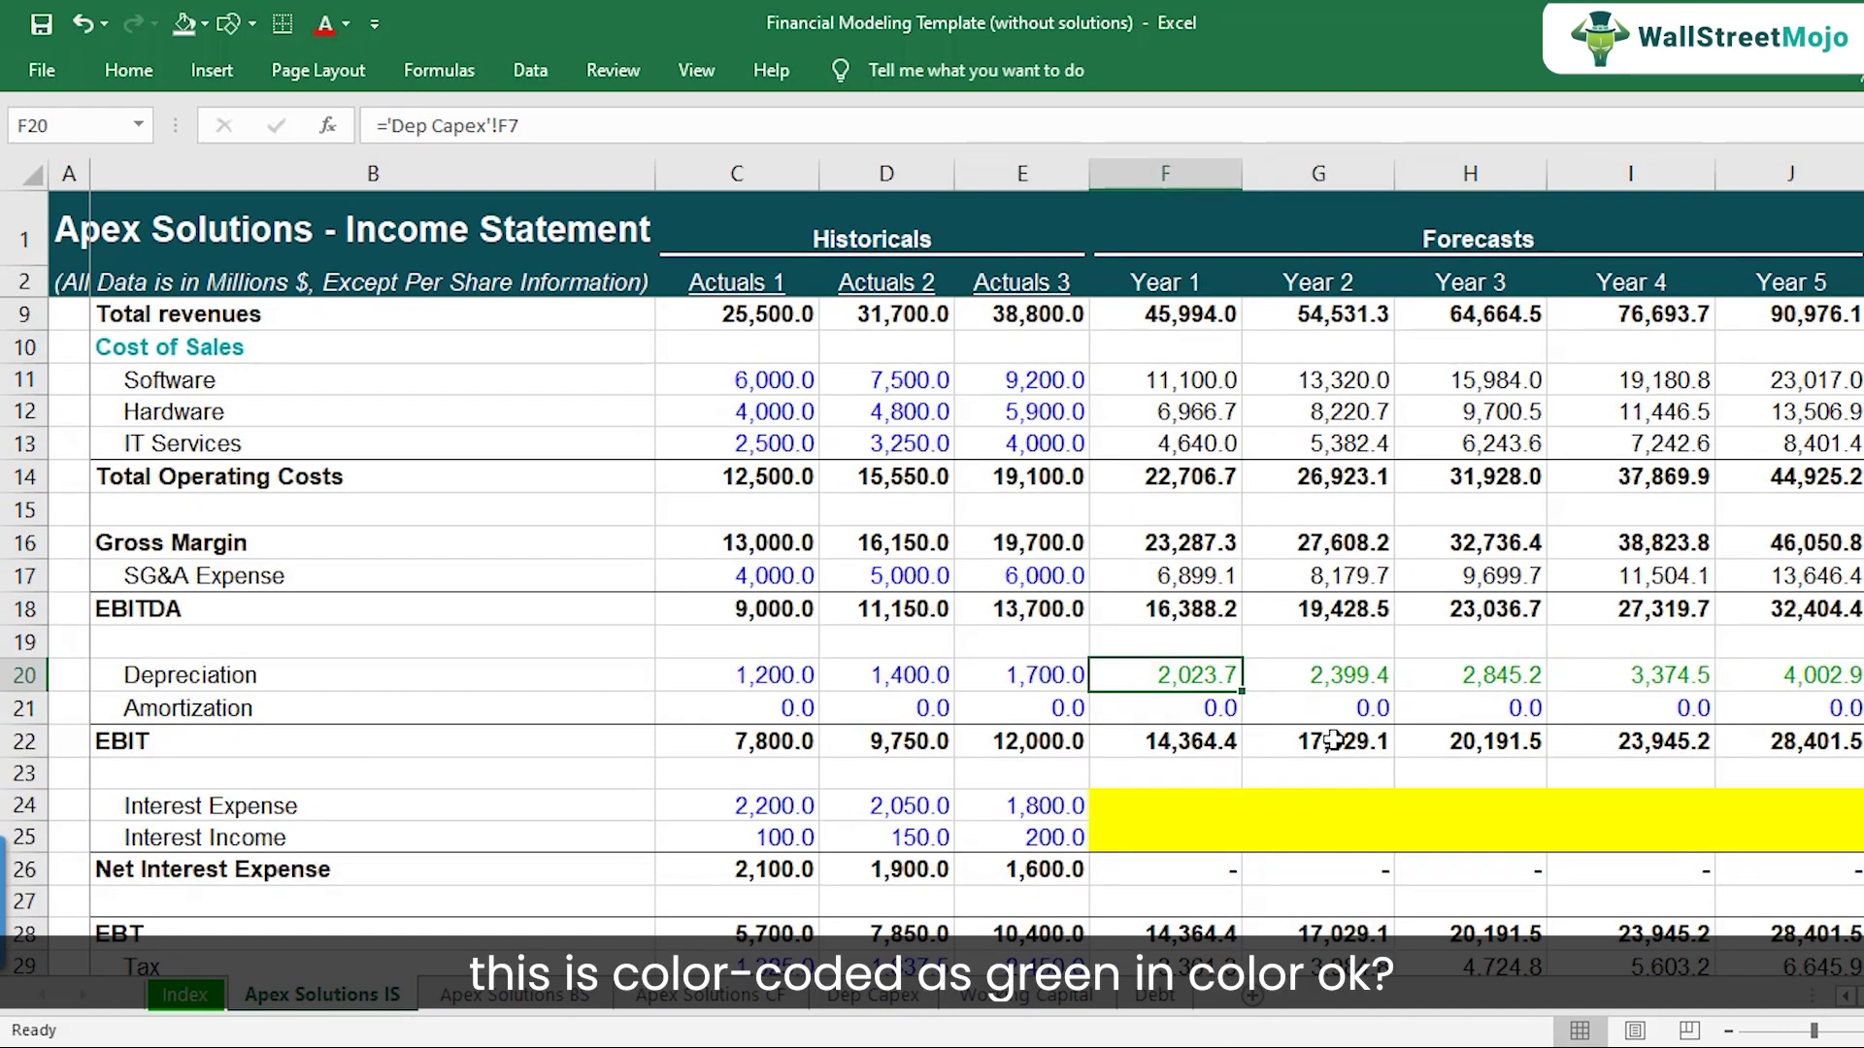
- Make the forecast Depreciation values in F20:J20 of the income statement bold
key("shift+Right")
key("shift+Right")
key("shift+Right")
key("shift+Right")
key("ctrl+b")
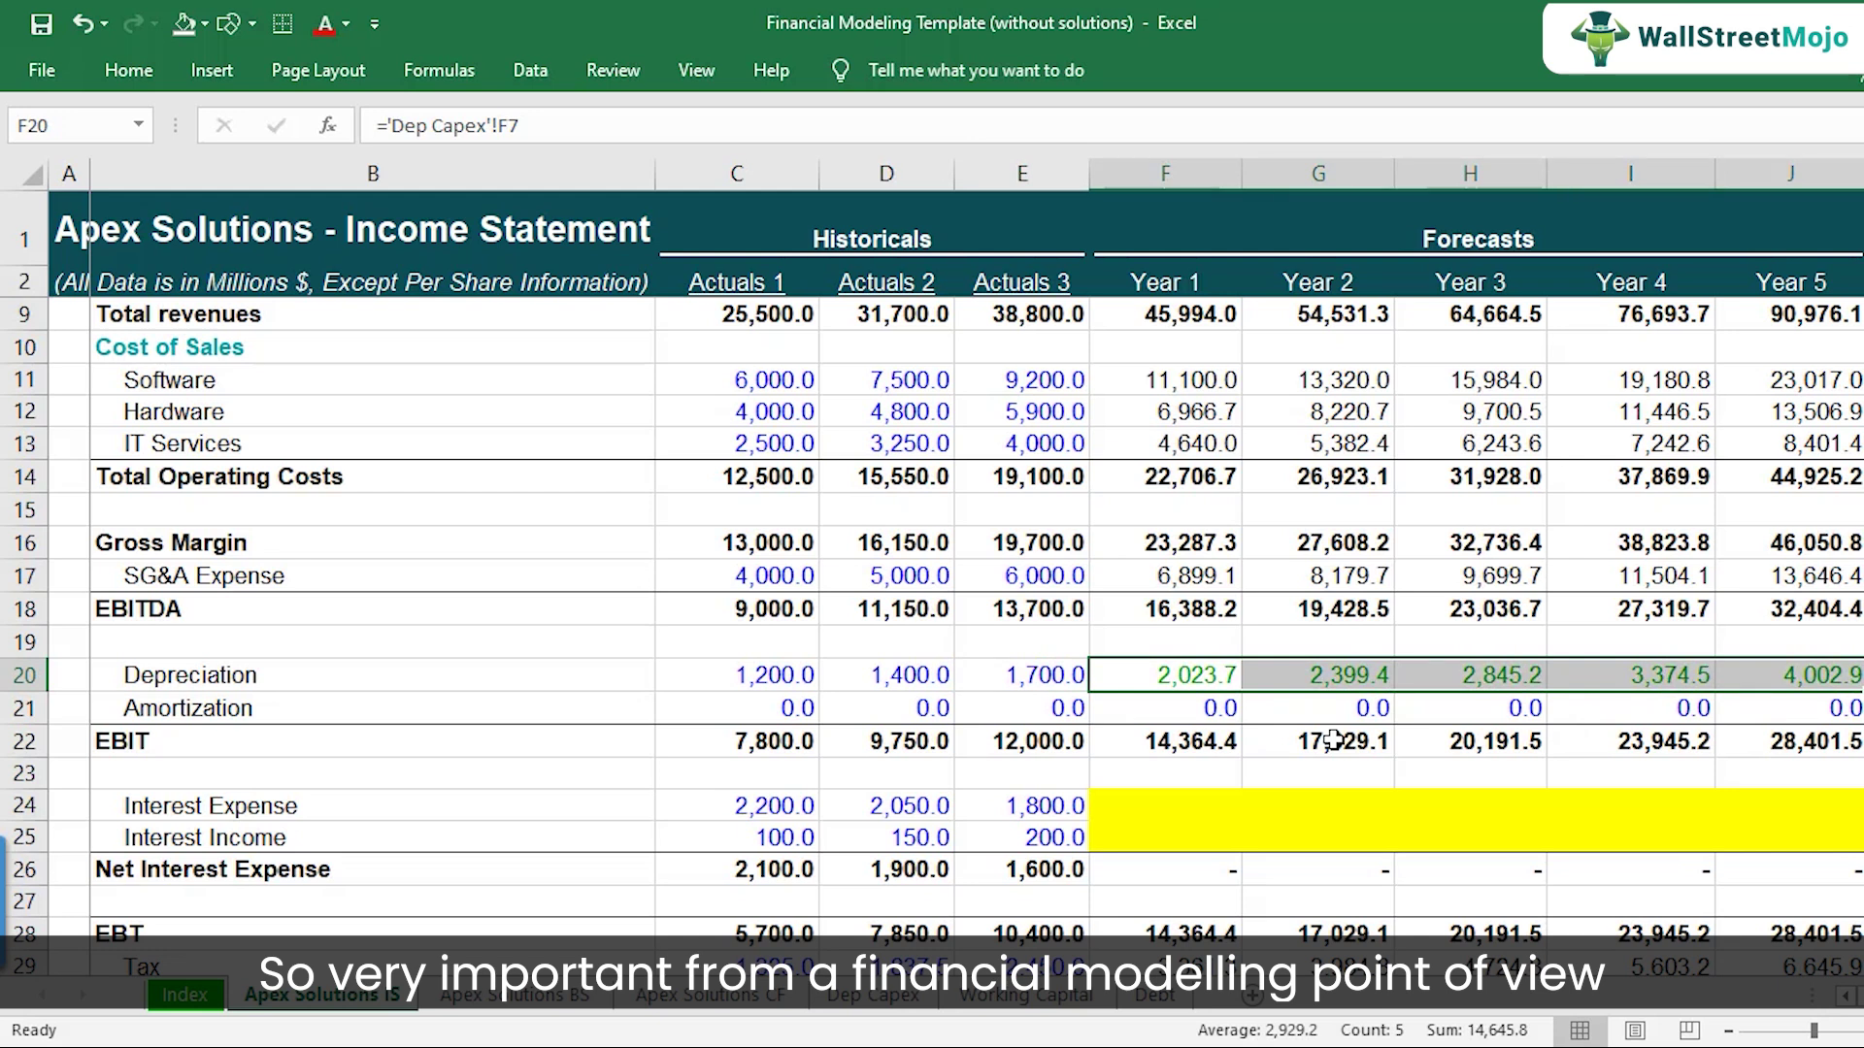